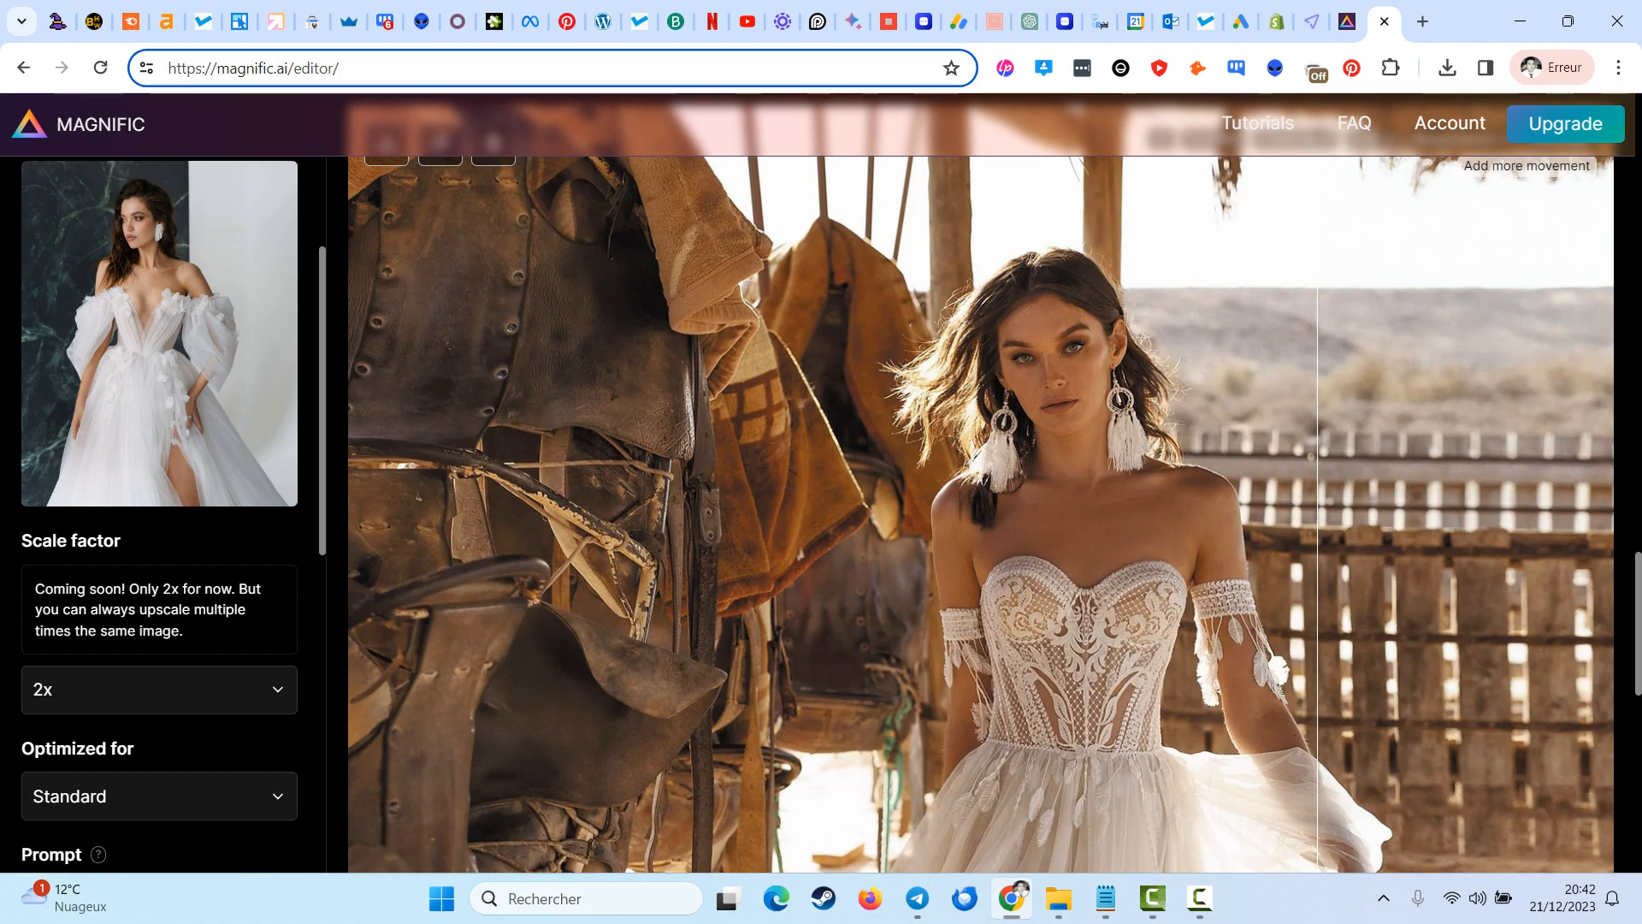
- Look over the upscale settings for the input image and the settings labels on the outdoor bridal portrait result
scroll(159, 513, "up", 3)
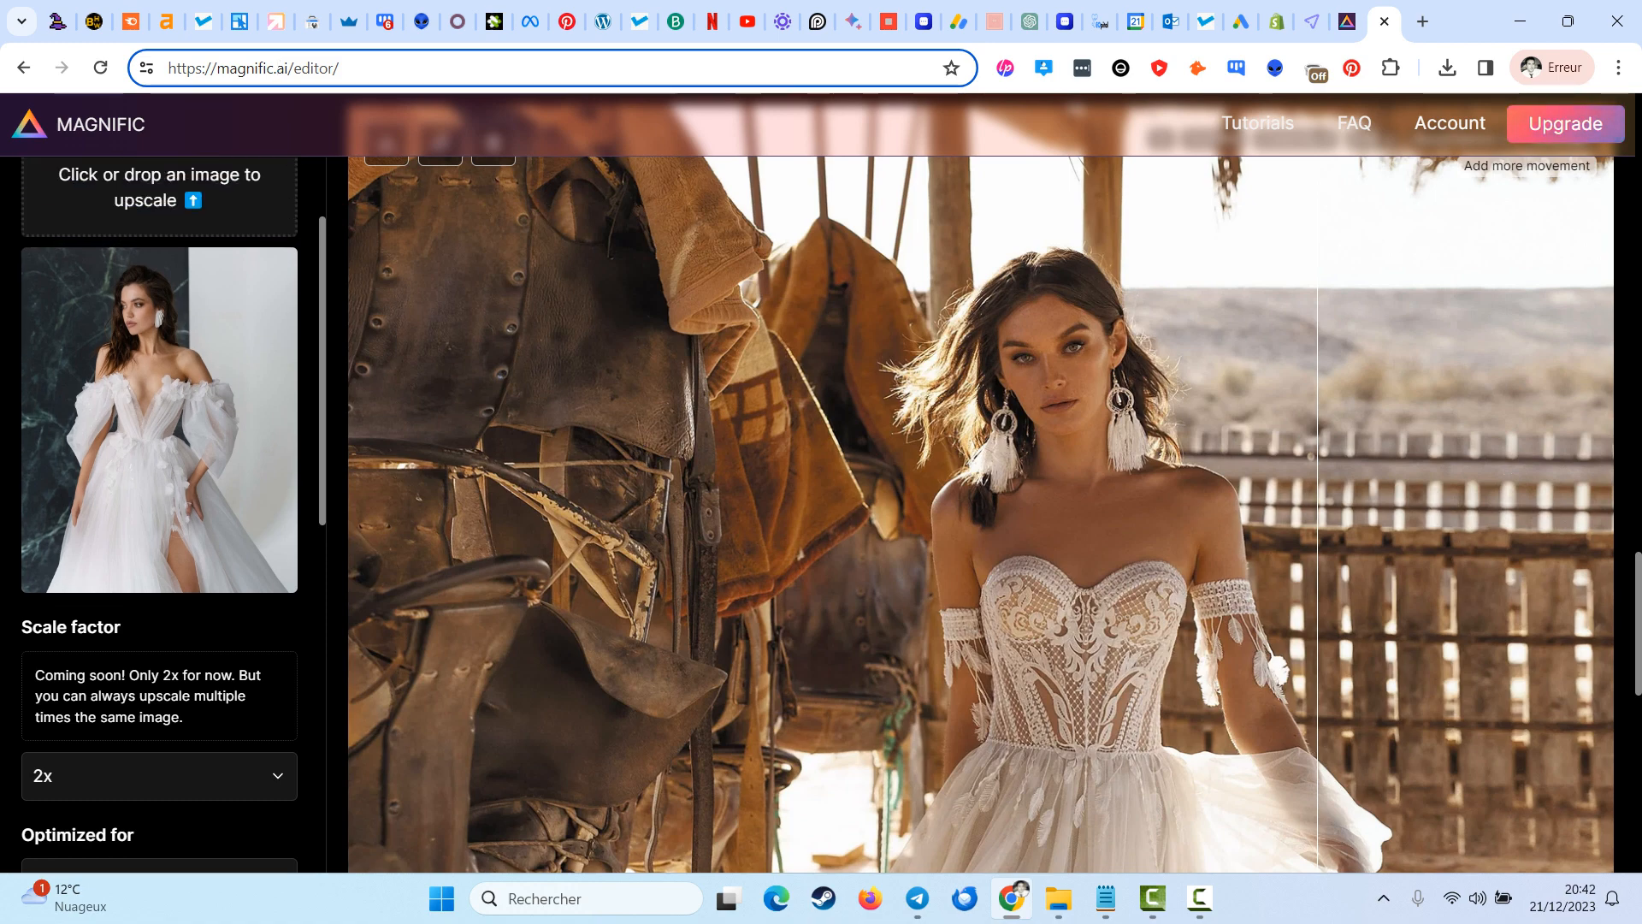
scroll(159, 513, "down", 5)
scroll(159, 513, "up", 5)
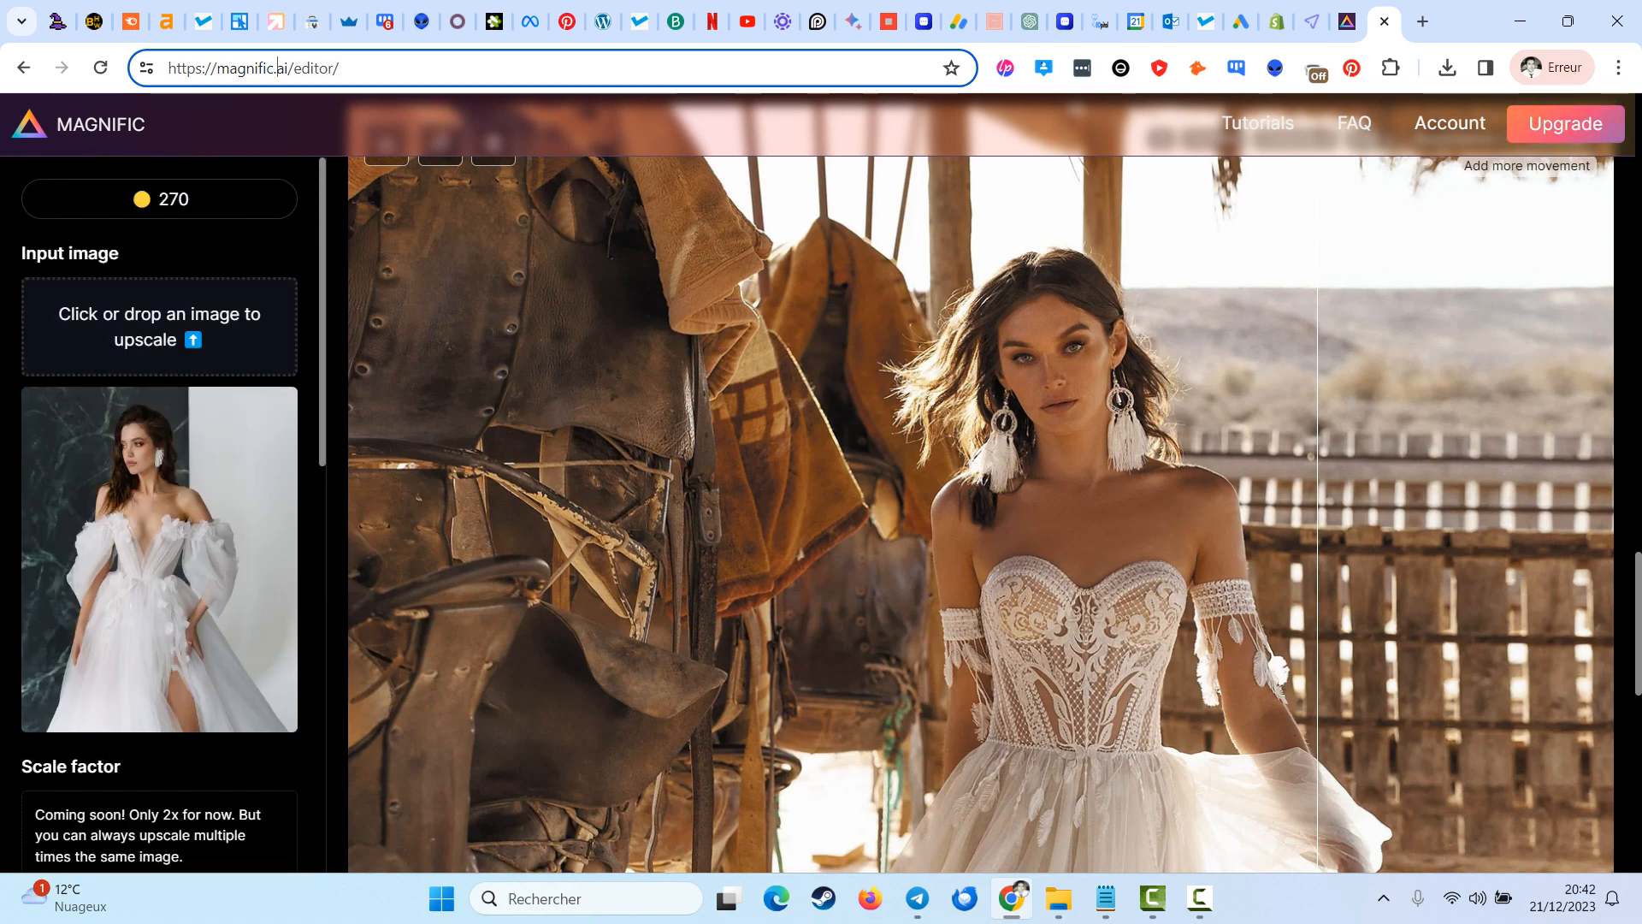
scroll(159, 513, "down", 2)
scroll(159, 514, "down", 2)
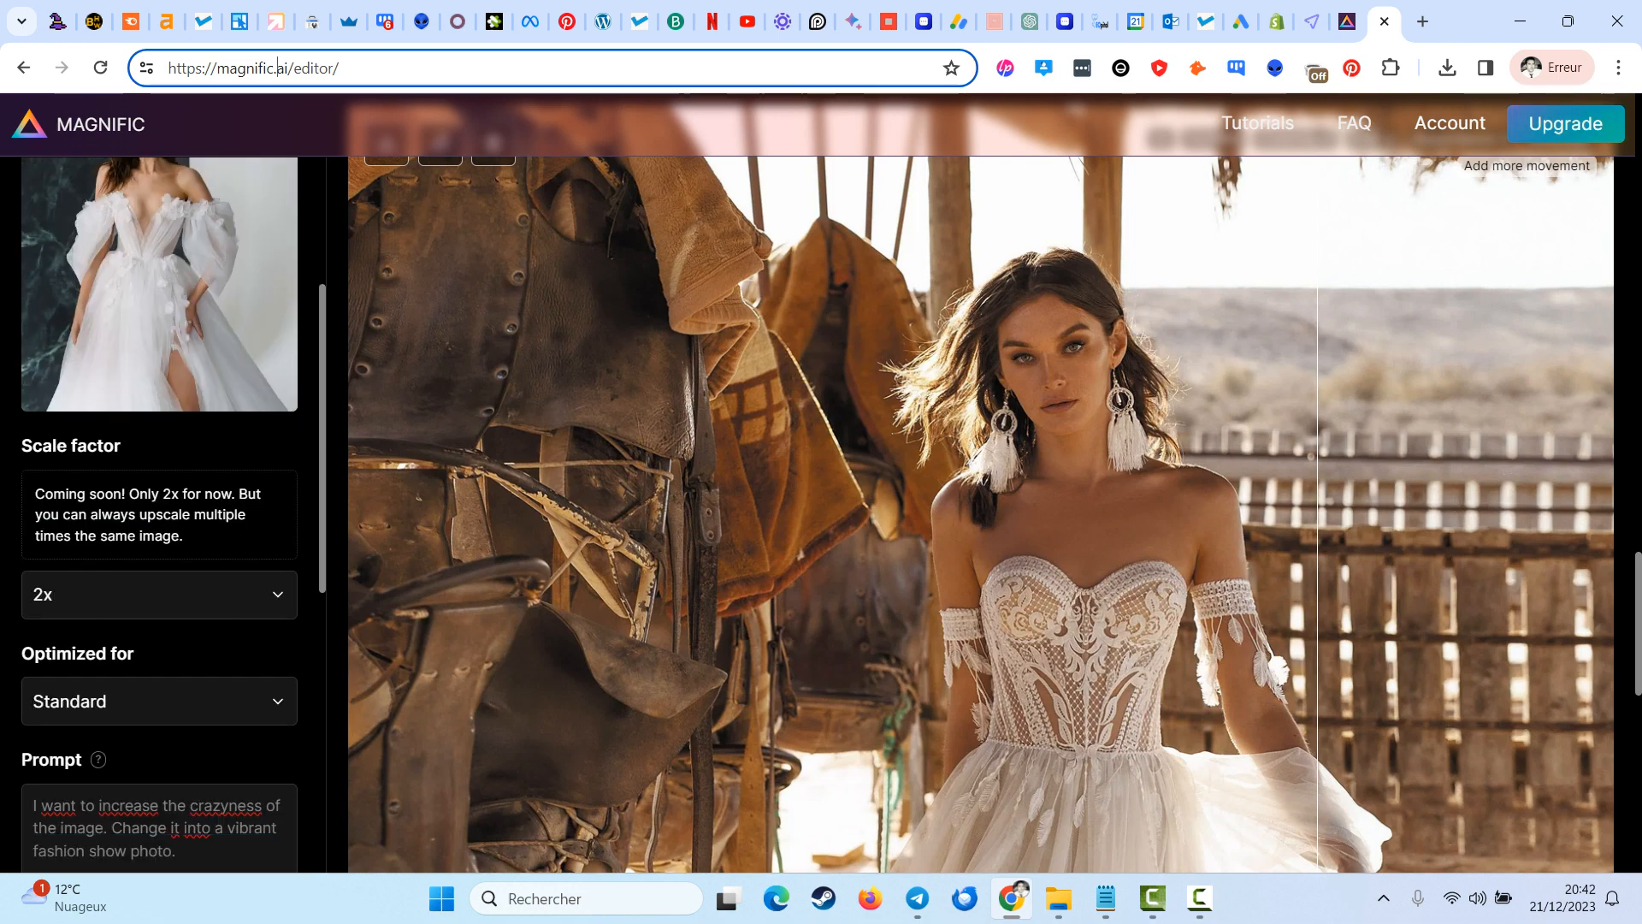
scroll(159, 513, "down", 4)
scroll(159, 513, "up", 8)
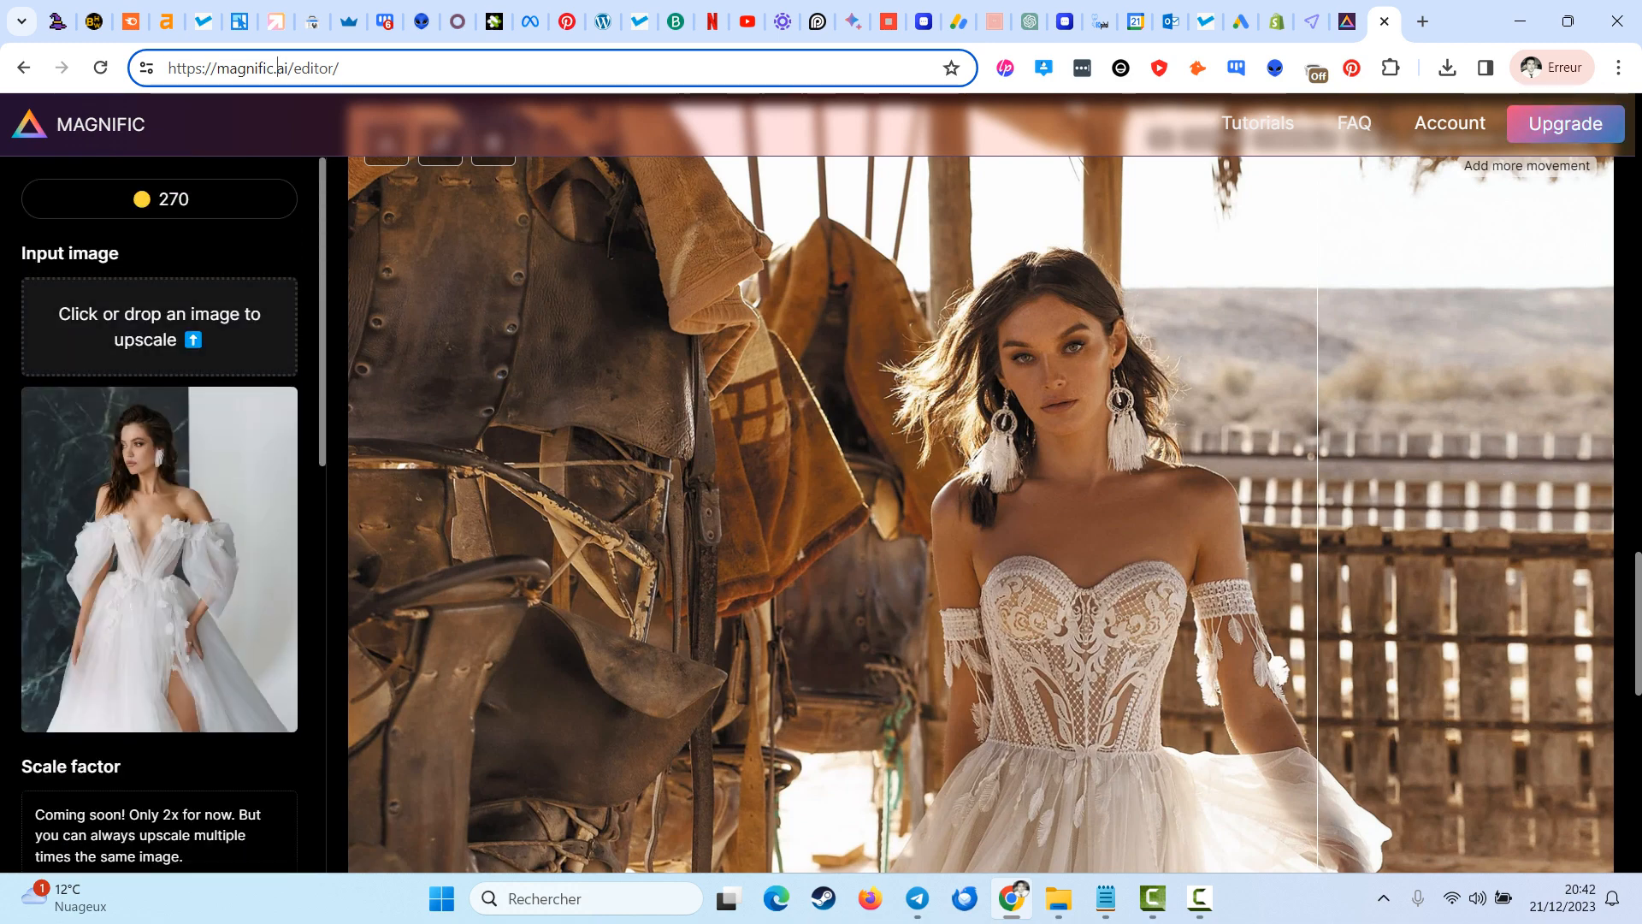
scroll(981, 483, "up", 1)
scroll(981, 482, "down", 2)
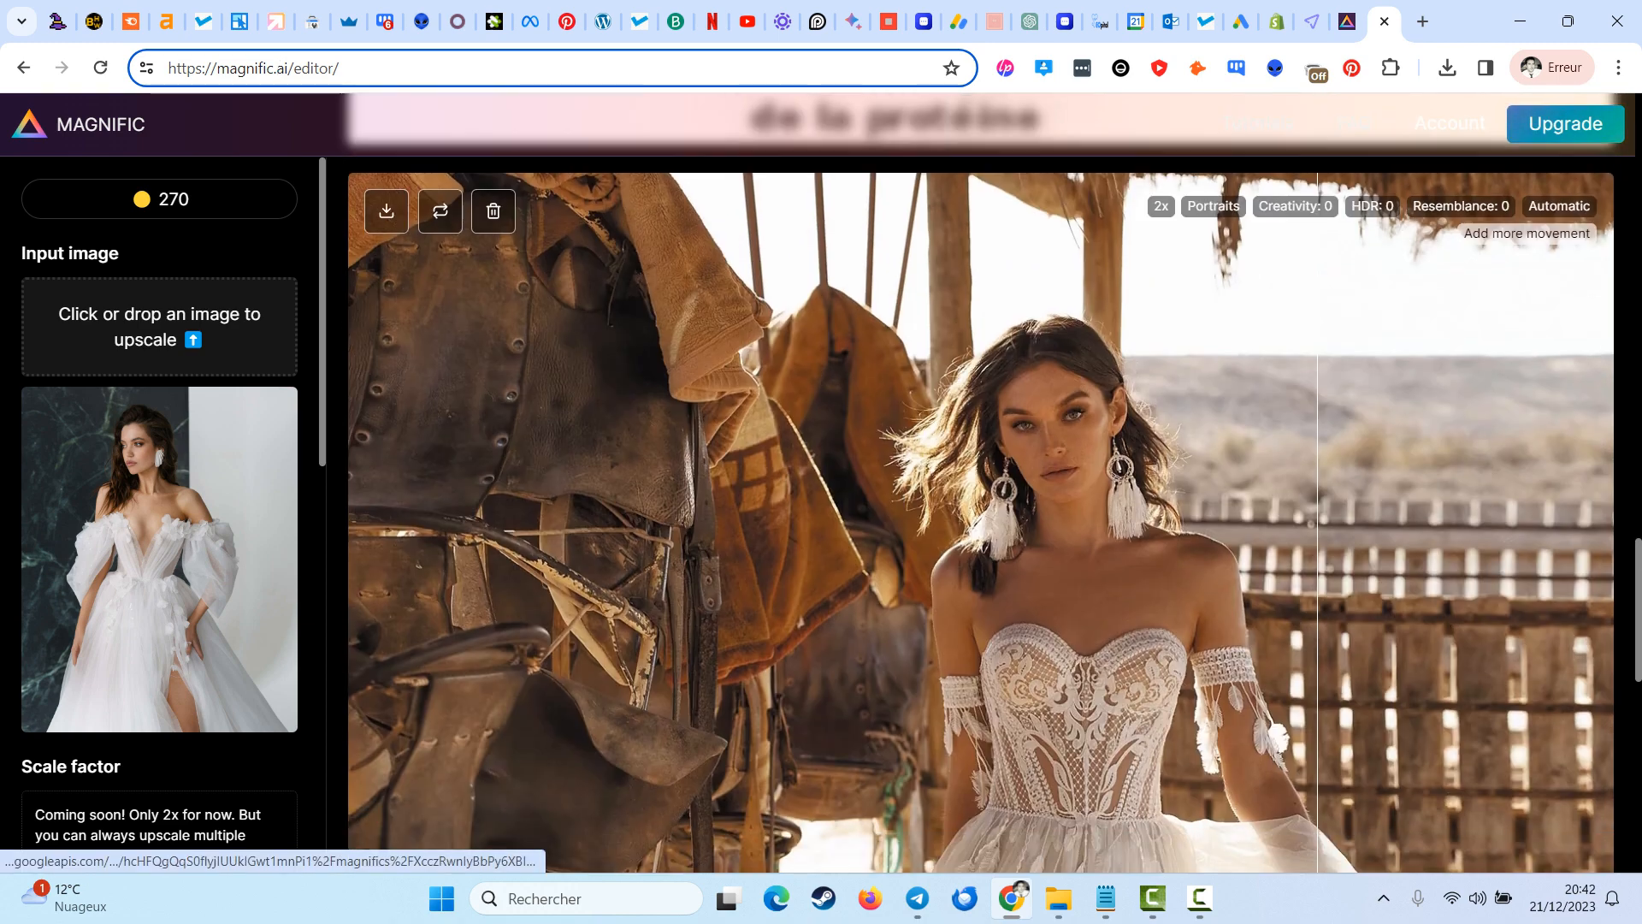
scroll(981, 482, "up", 2)
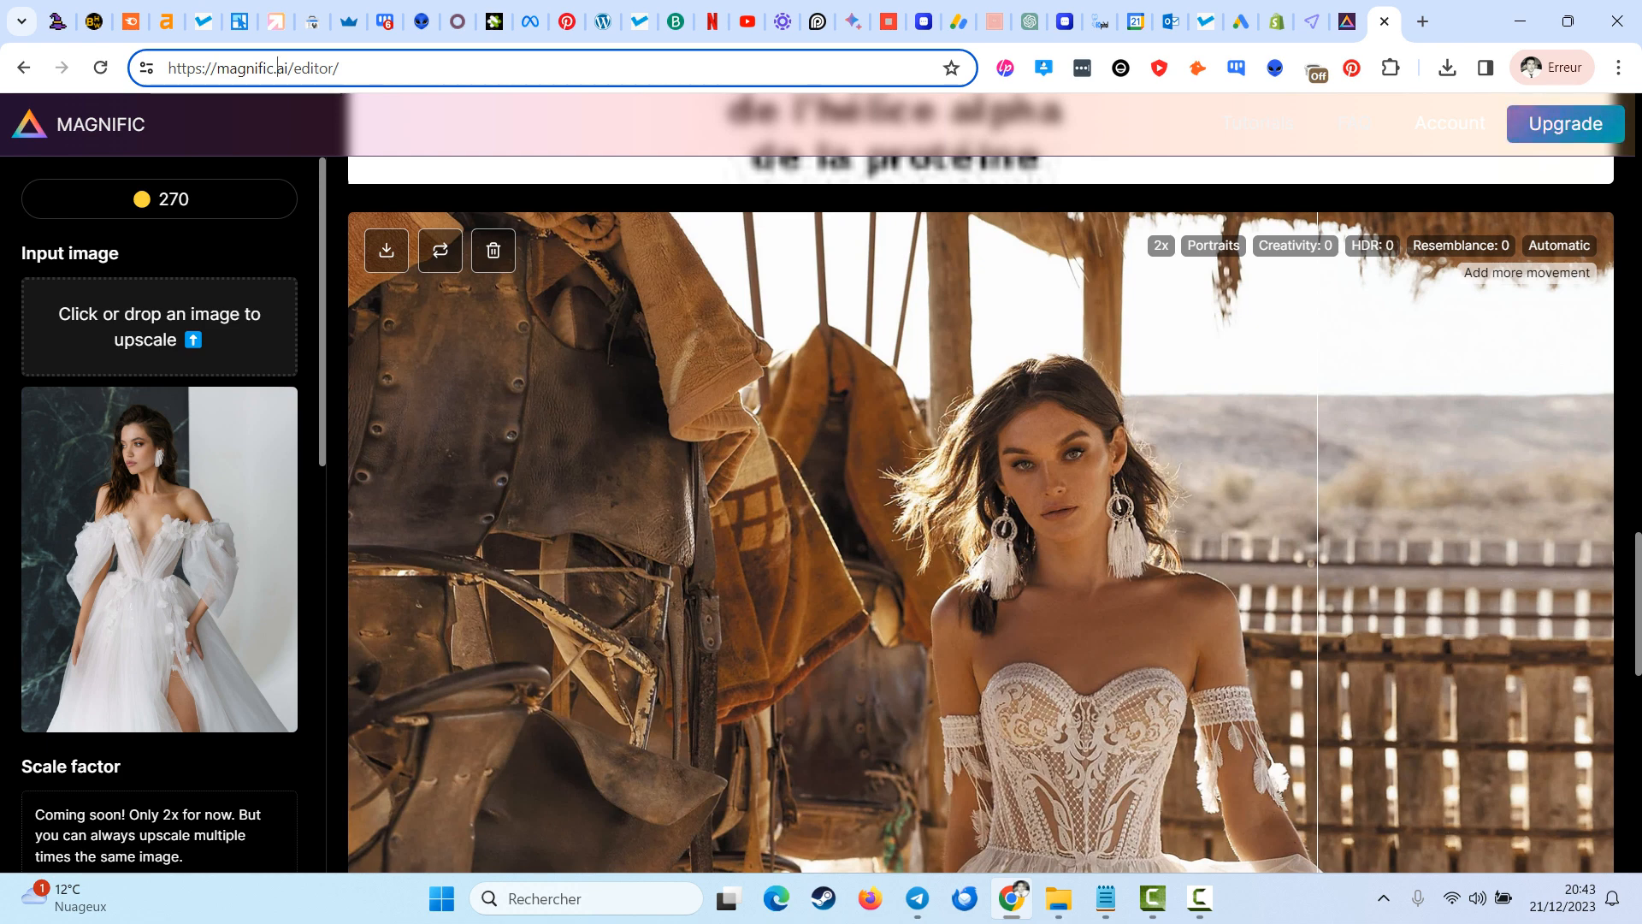
scroll(981, 542, "down", 1)
scroll(981, 542, "up", 1)
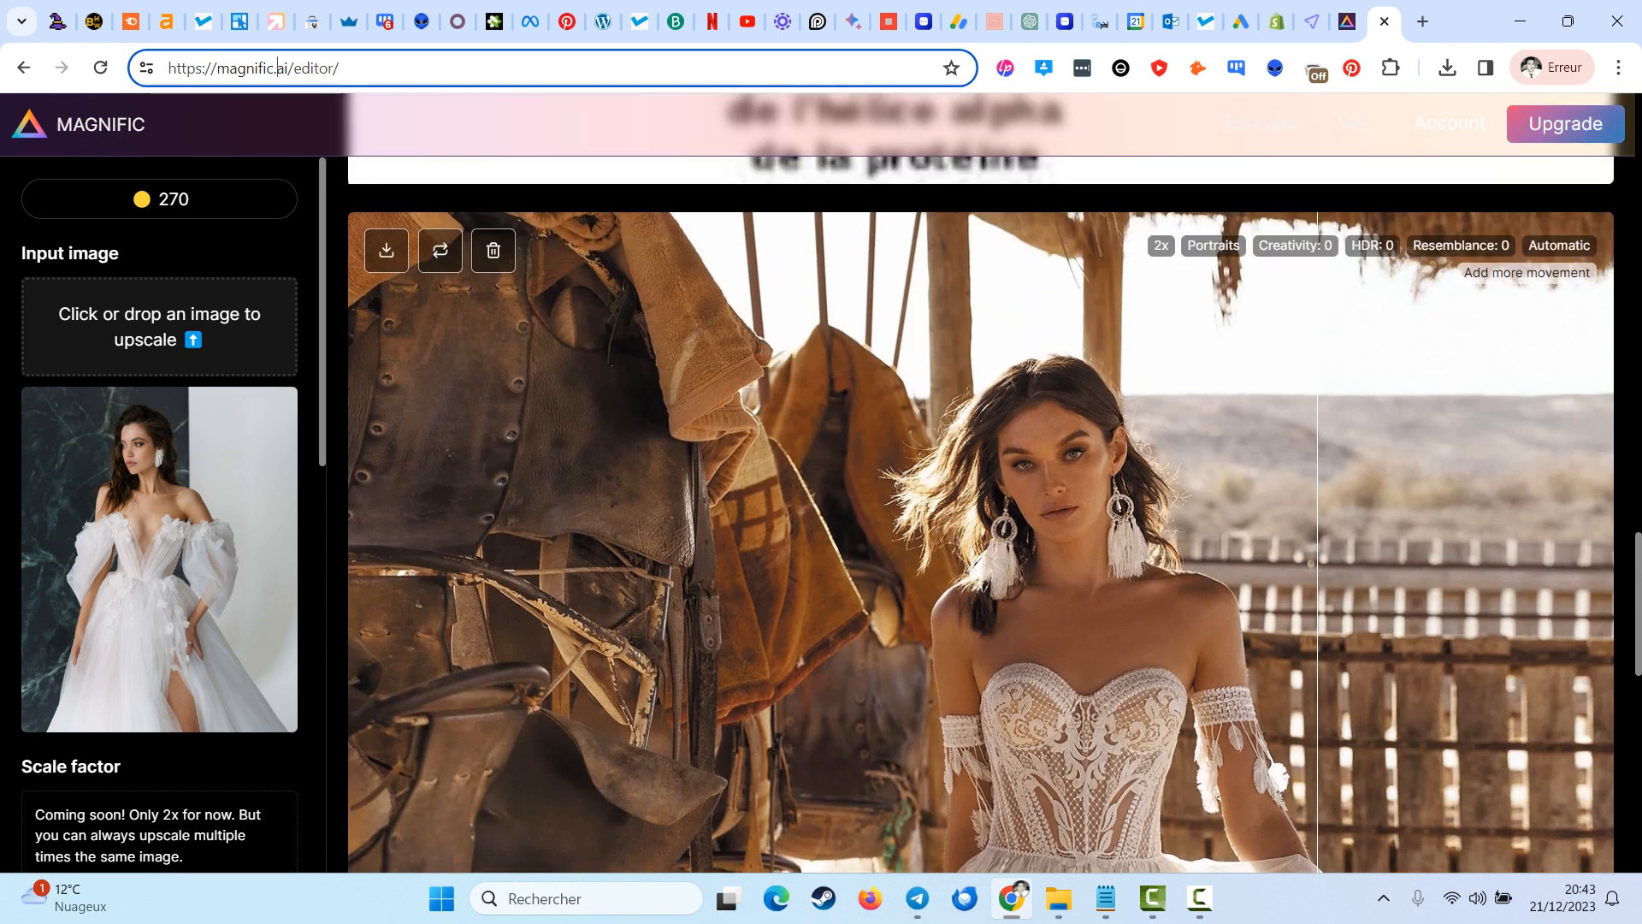
scroll(981, 542, "down", 1)
scroll(981, 543, "up", 1)
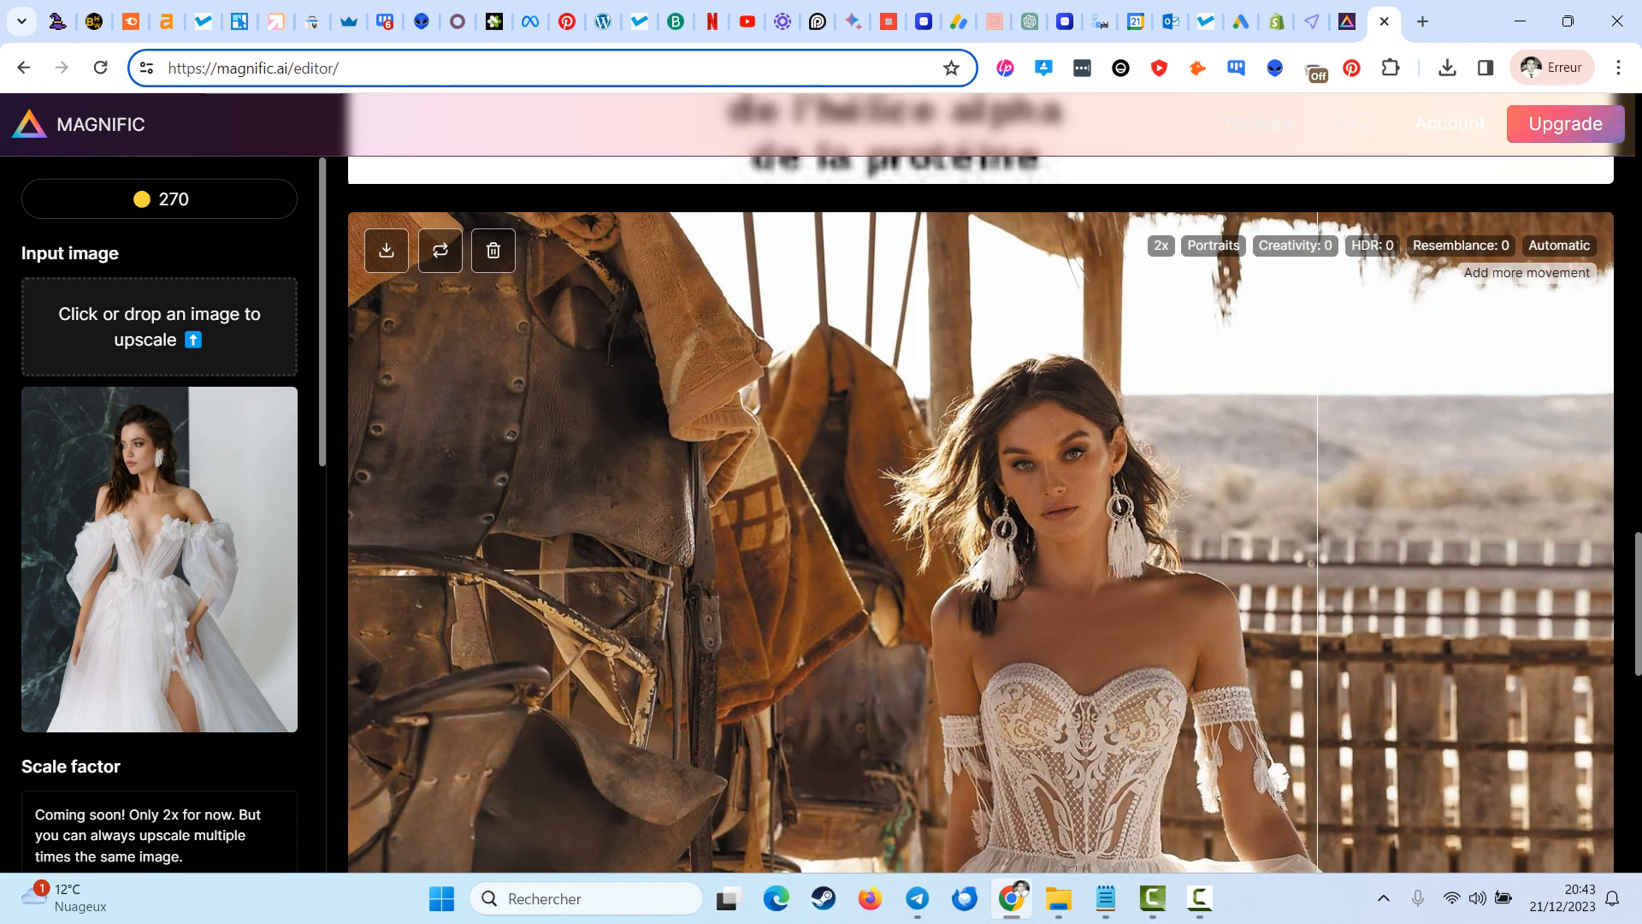
- Move the outdoor bridal portrait's comparison divider almost fully toward the Before version and examine the original image
left_click_drag(1317, 547, 1599, 548)
scroll(1599, 547, "down", 1)
scroll(981, 513, "down", 3)
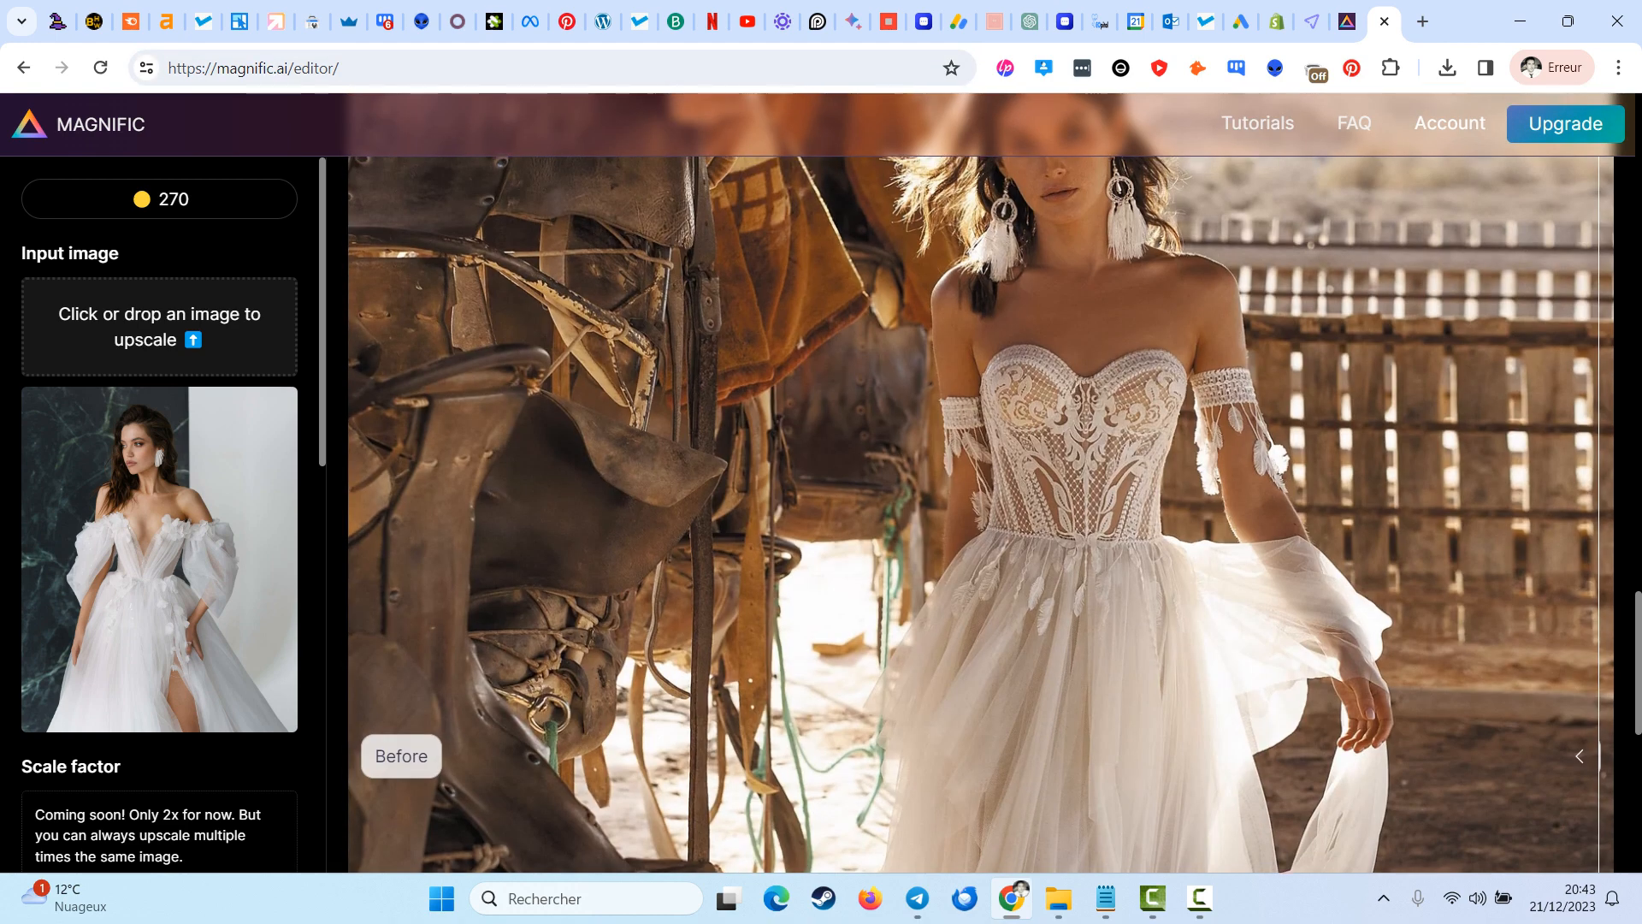
scroll(980, 513, "up", 2)
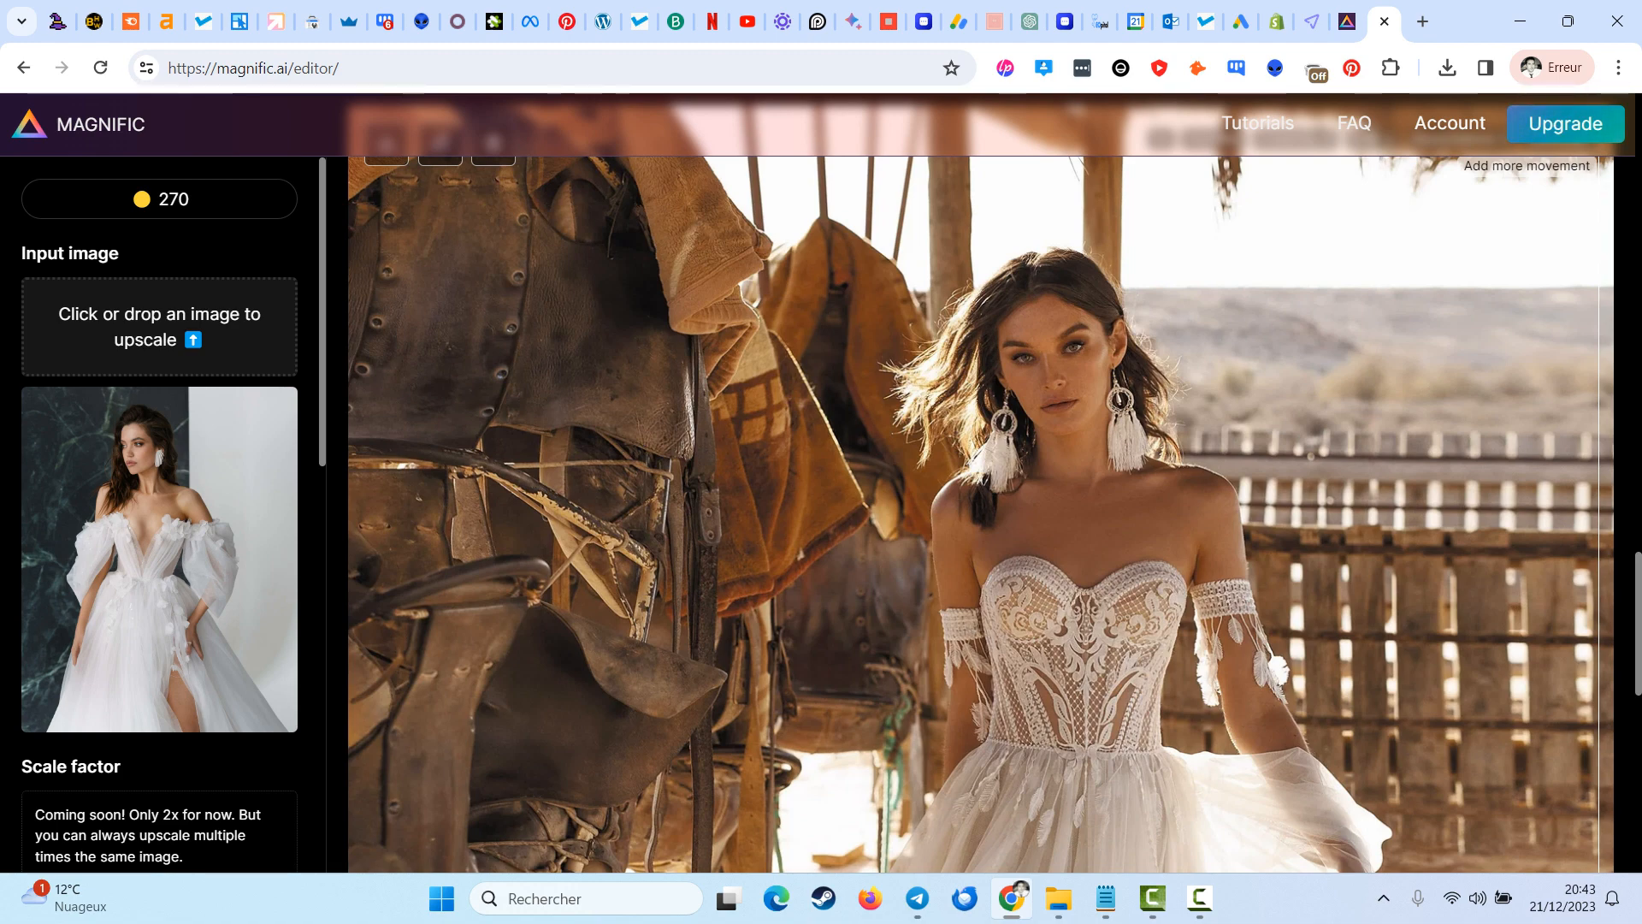
scroll(980, 513, "down", 5)
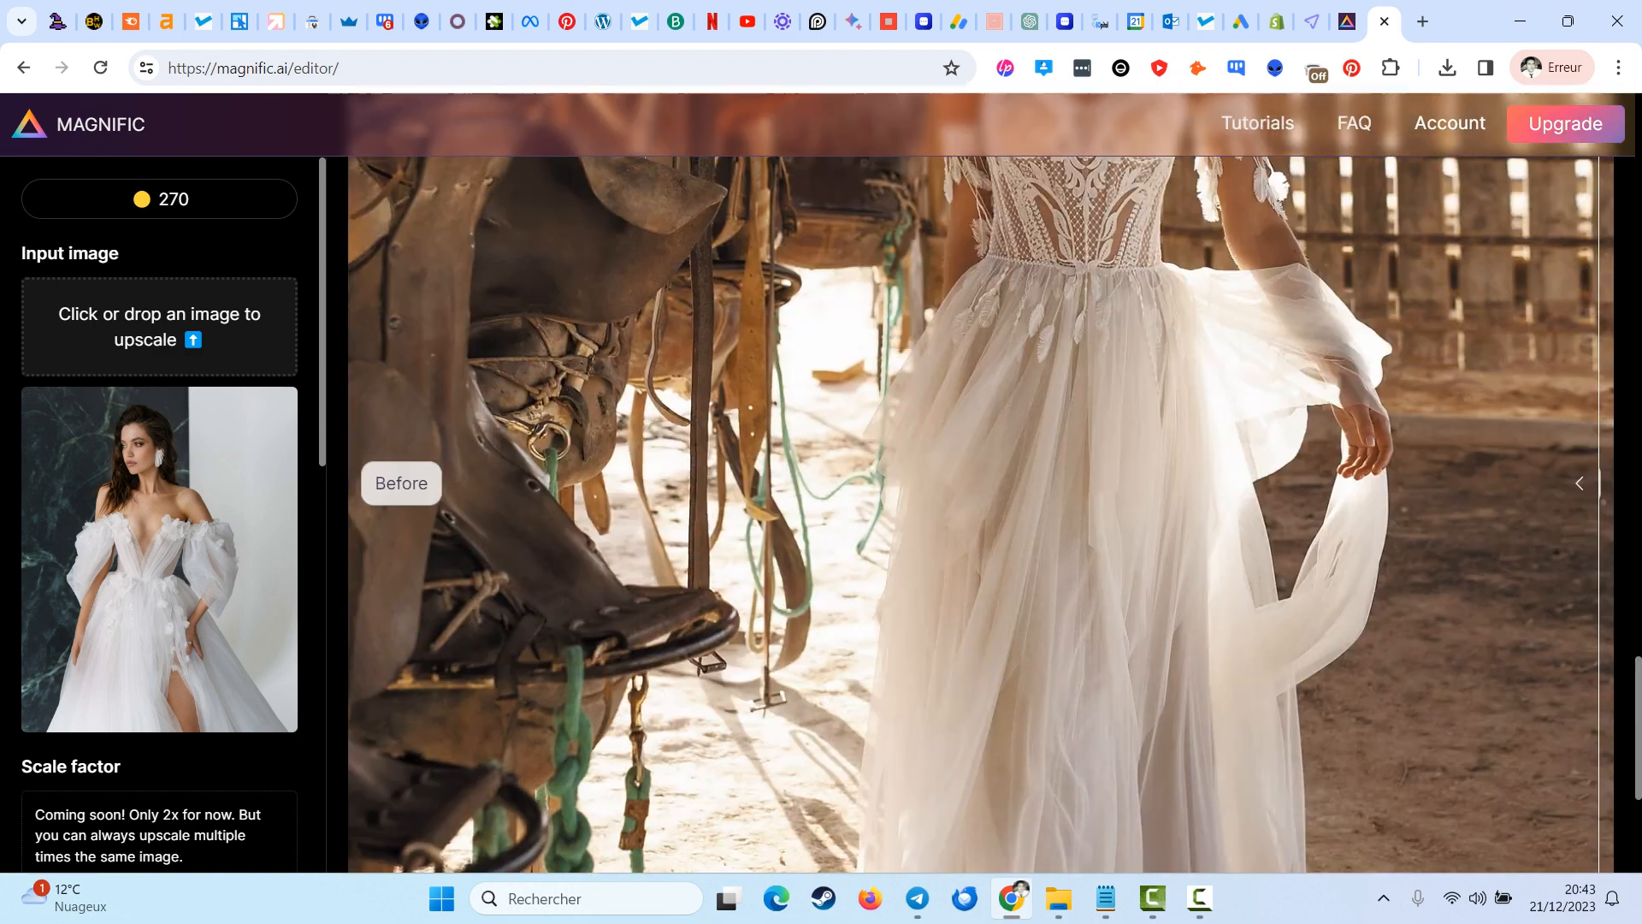
scroll(980, 514, "up", 5)
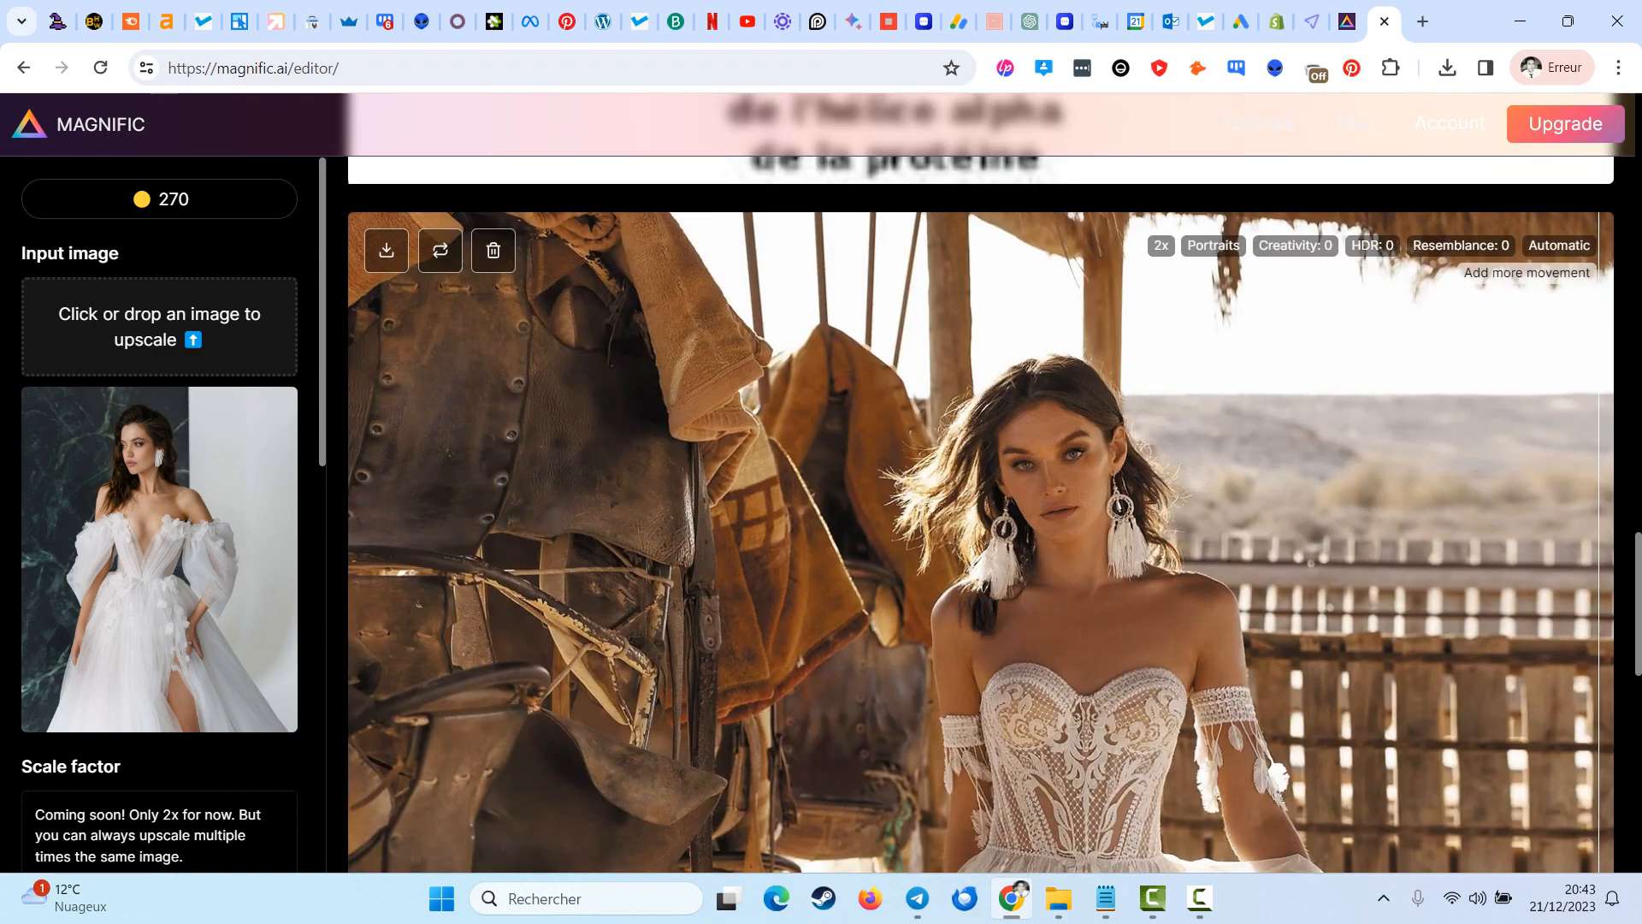
scroll(980, 514, "down", 3)
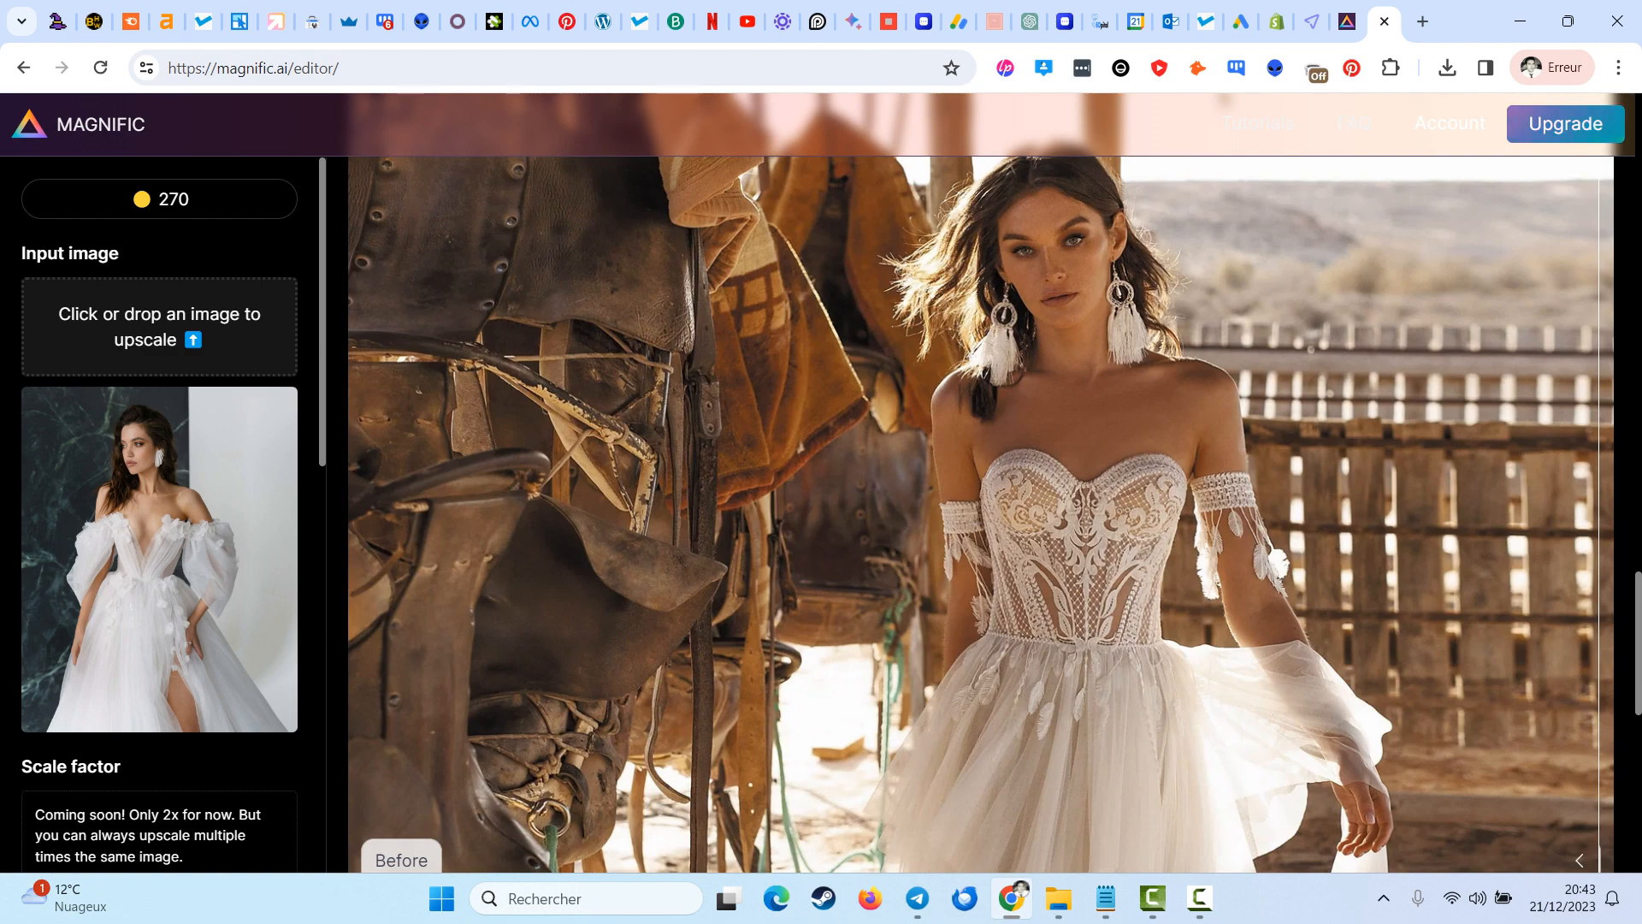
scroll(981, 513, "up", 5)
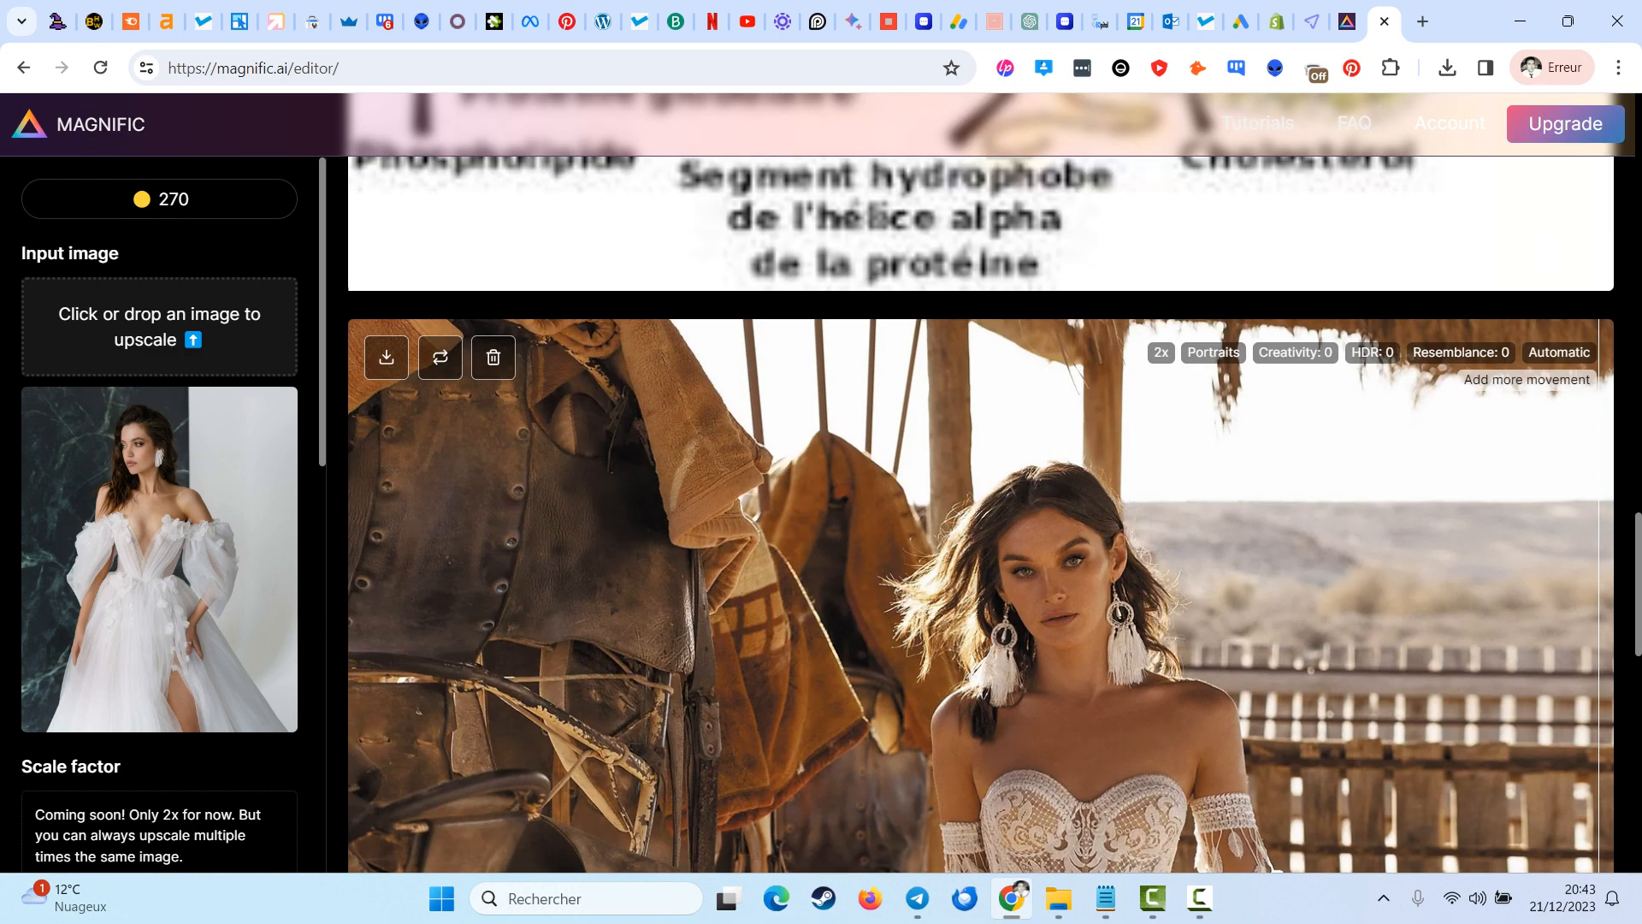
scroll(981, 514, "down", 8)
scroll(980, 514, "up", 7)
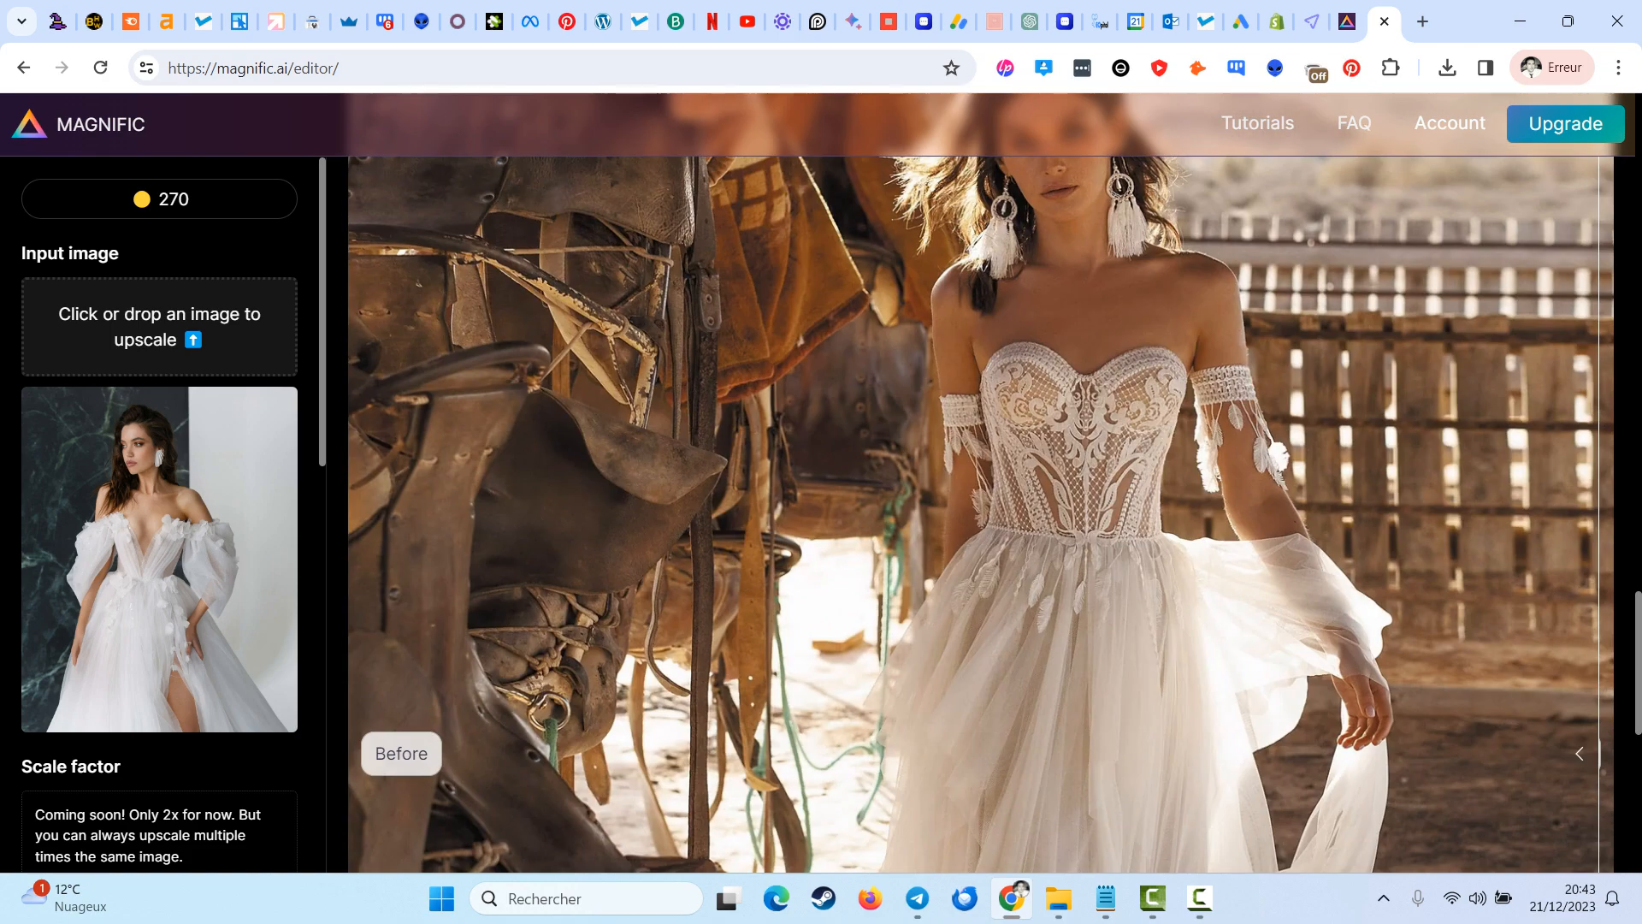
scroll(980, 513, "down", 4)
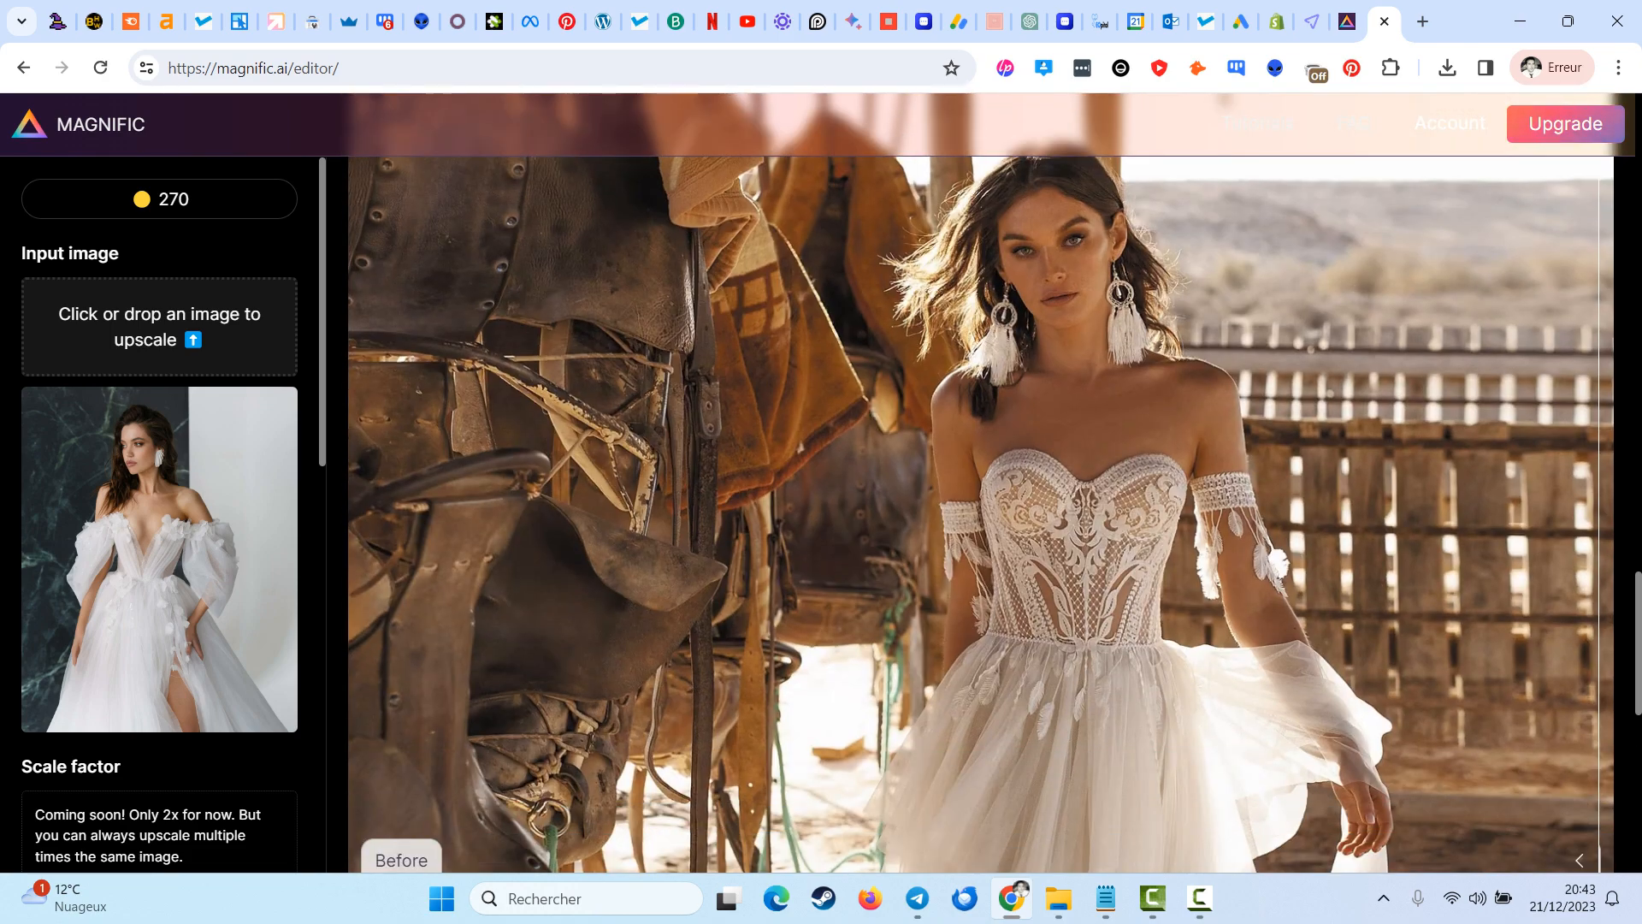
- Review the upscale settings from scale factor and prompt through Creativity, HDR, Resemblance and Engine
scroll(159, 513, "down", 15)
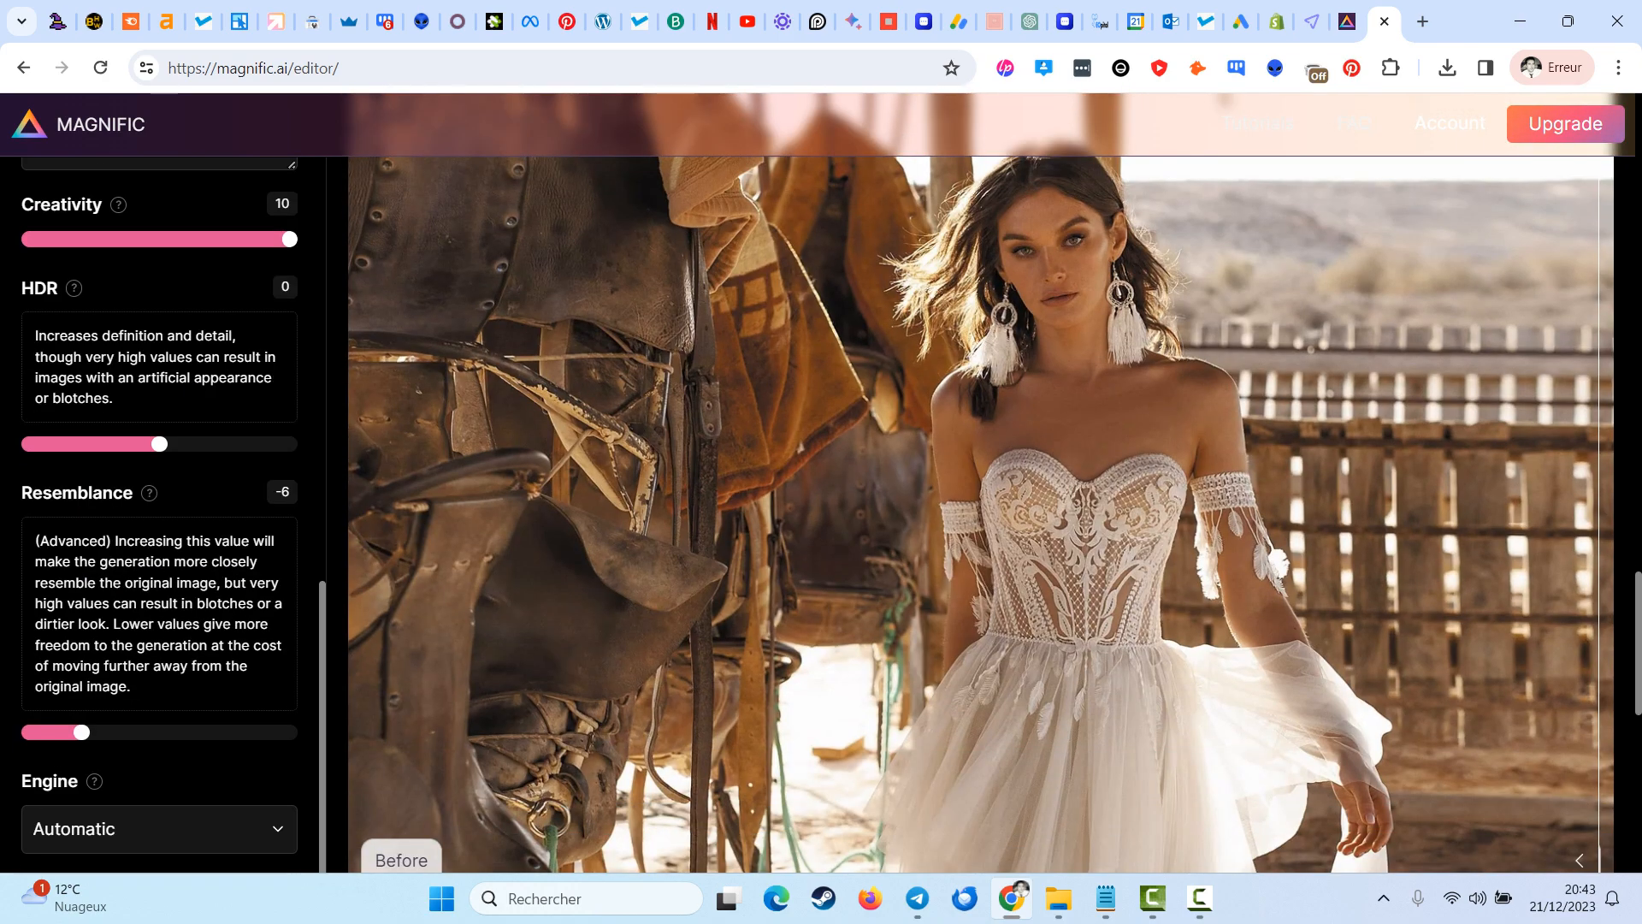
scroll(159, 513, "up", 15)
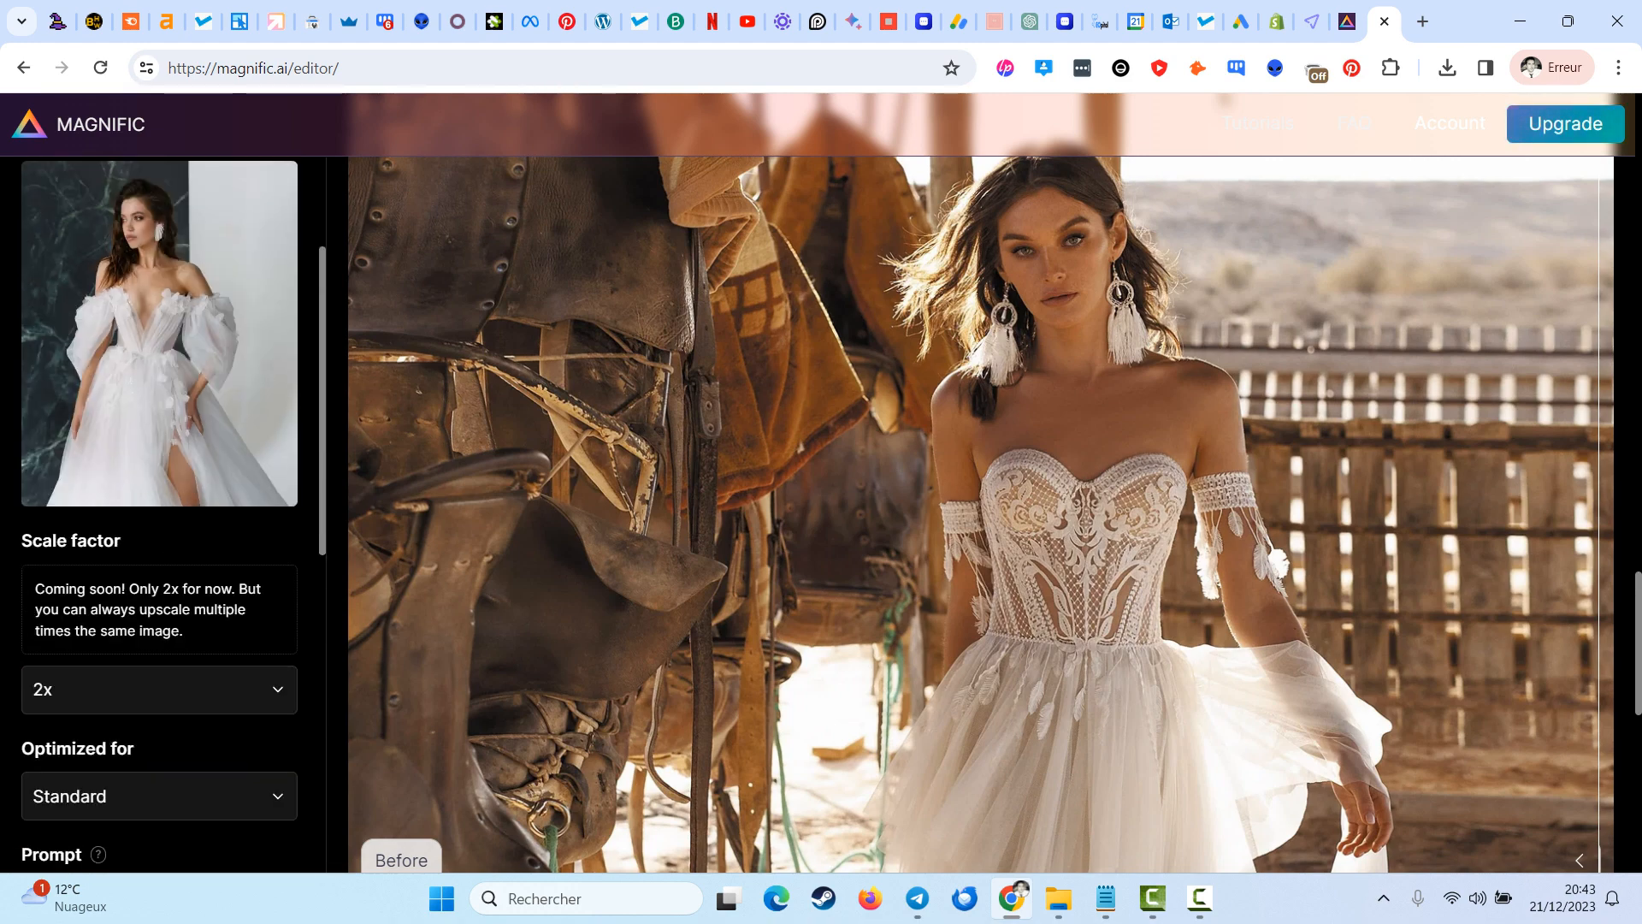
scroll(980, 513, "up", 5)
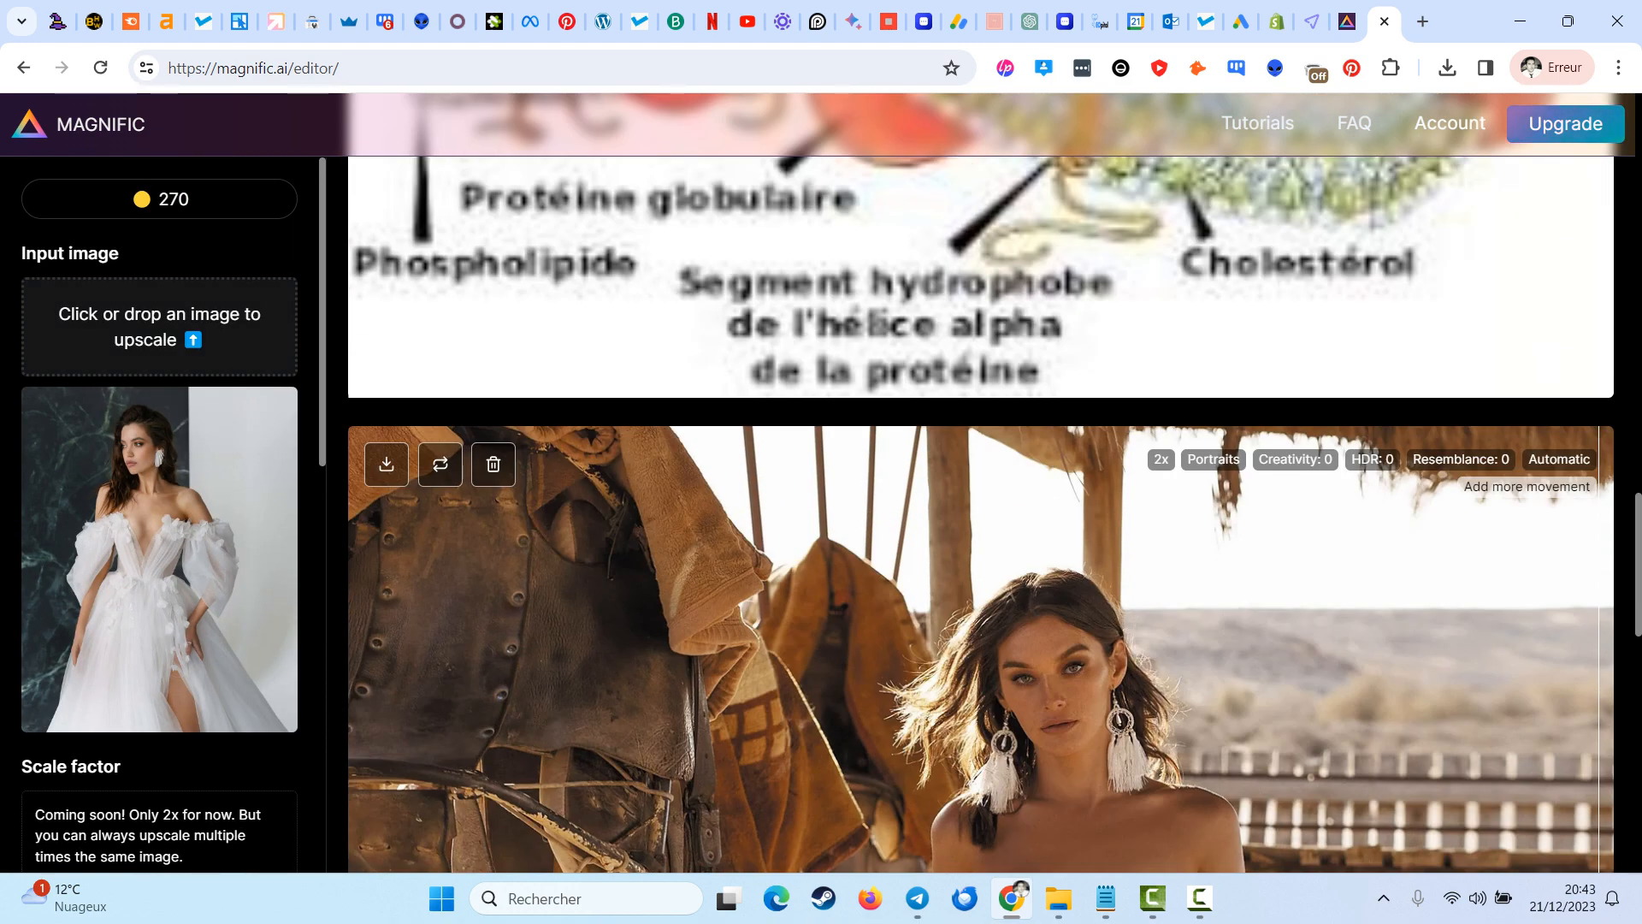
scroll(980, 514, "down", 4)
scroll(159, 513, "down", 3)
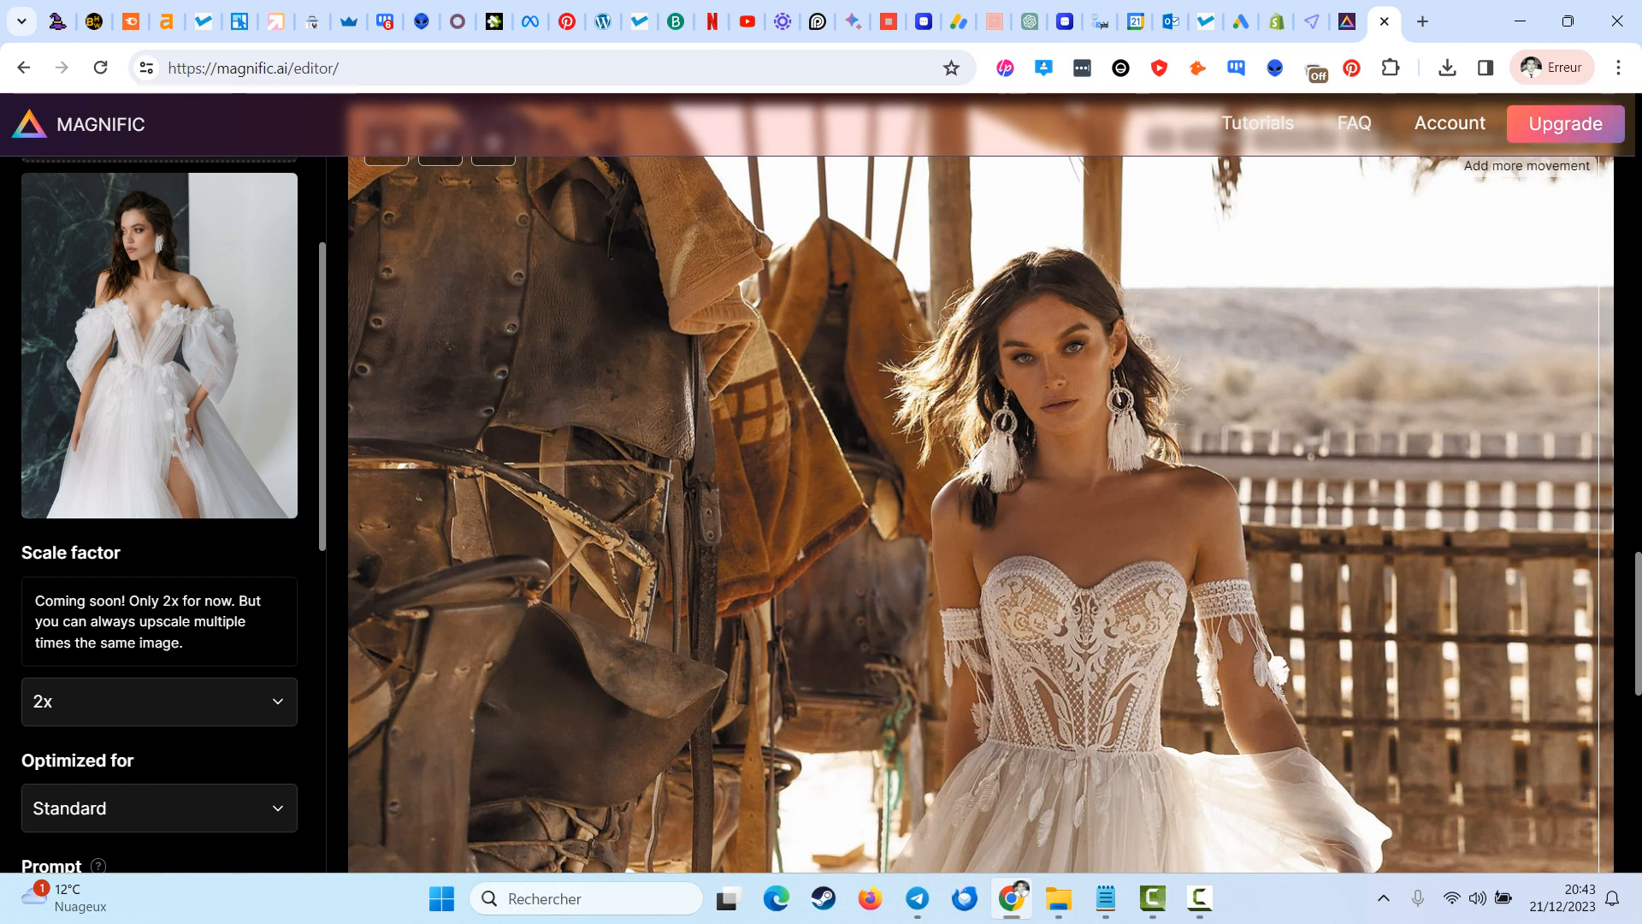
scroll(159, 513, "down", 3)
scroll(981, 513, "up", 1)
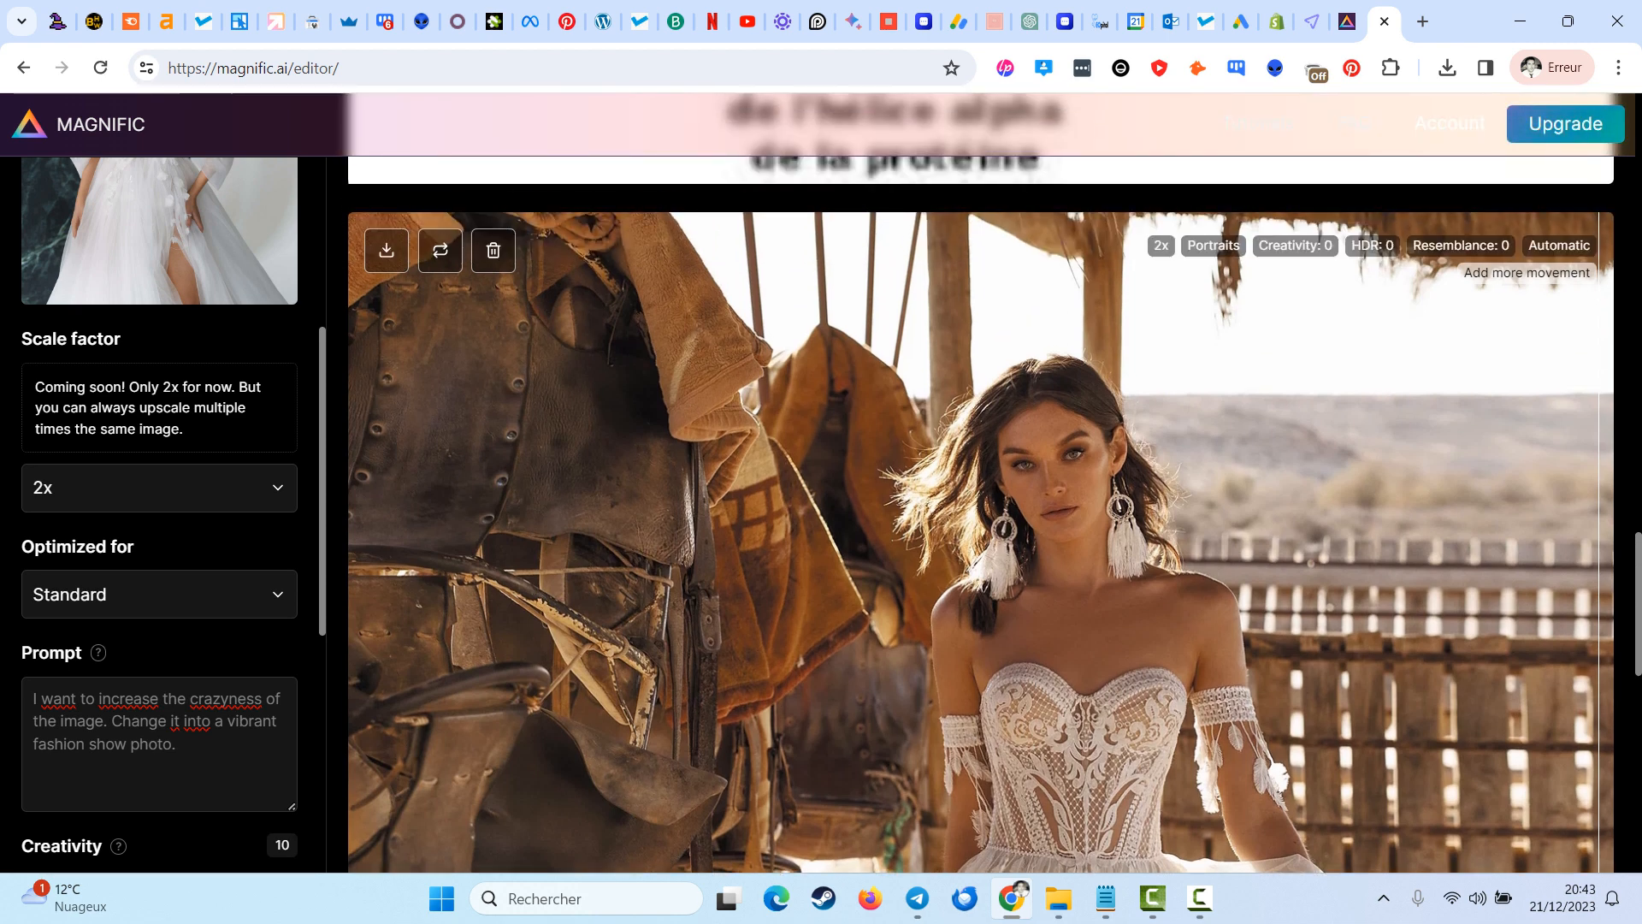
- Check the available Optimized for options without changing the choice, and highlight the whole prompt text
left_click(159, 593)
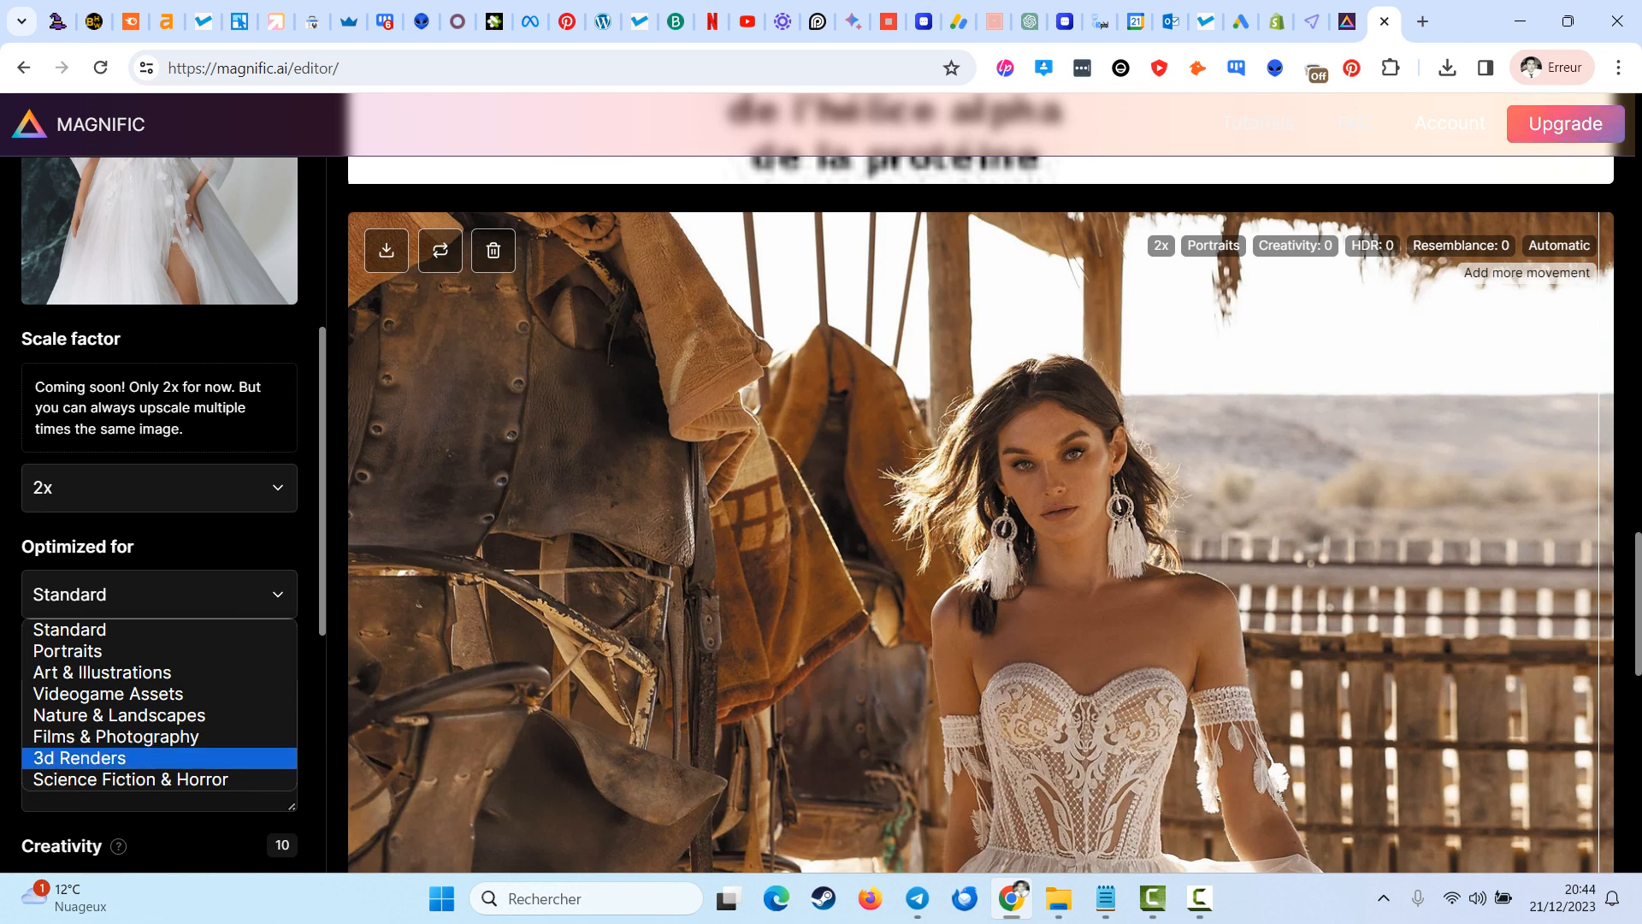
key("Escape")
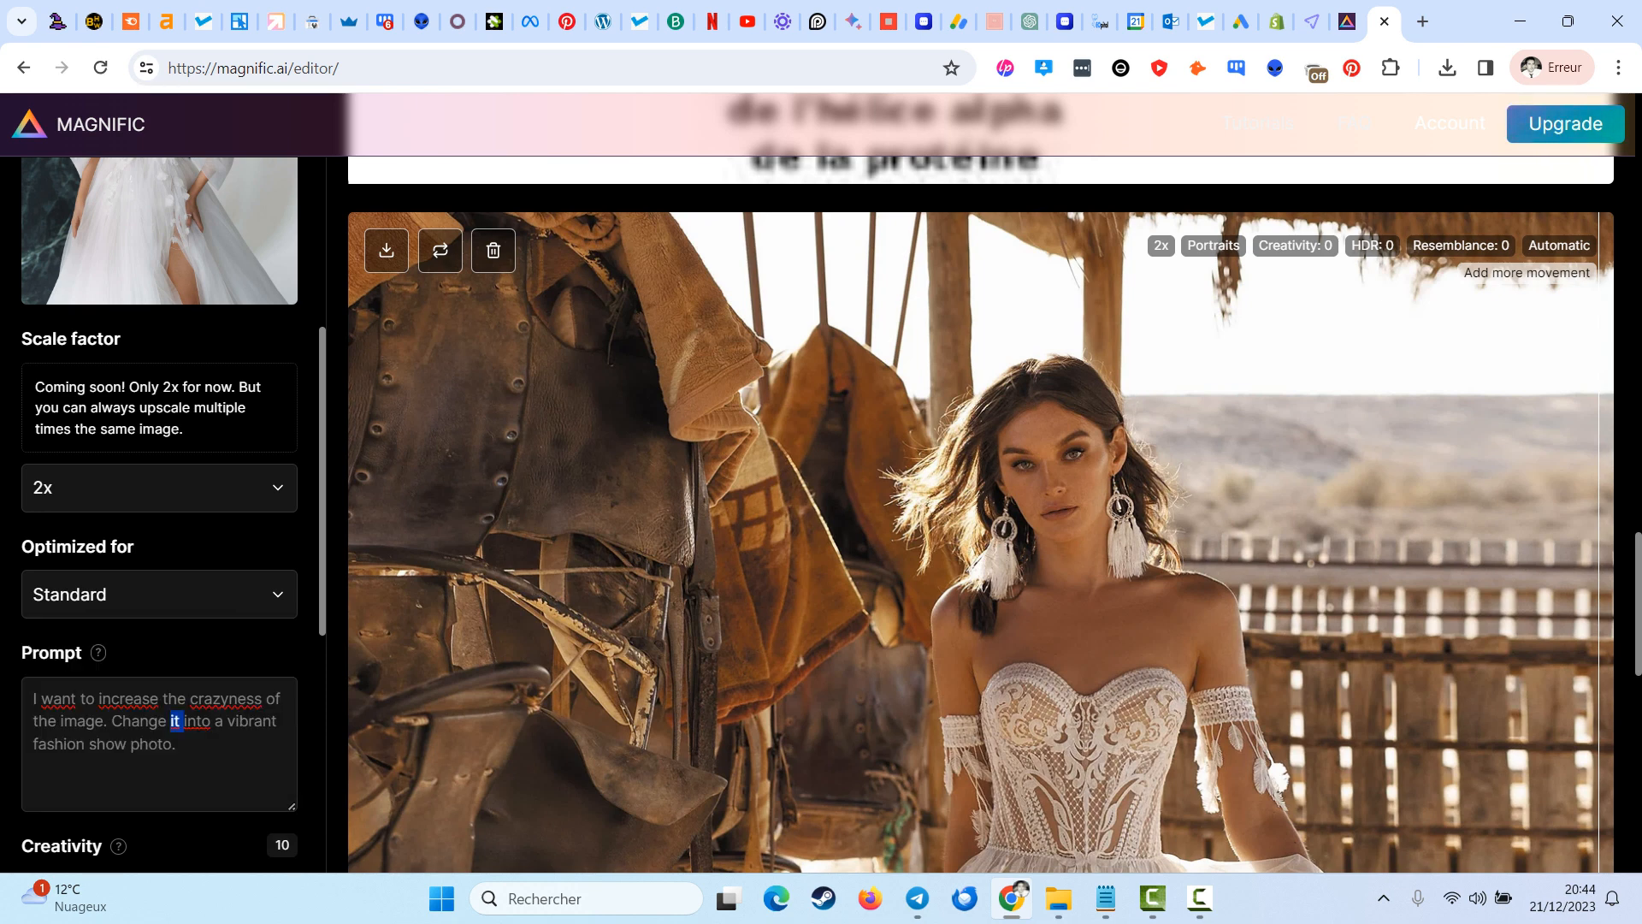
triple_click(182, 722)
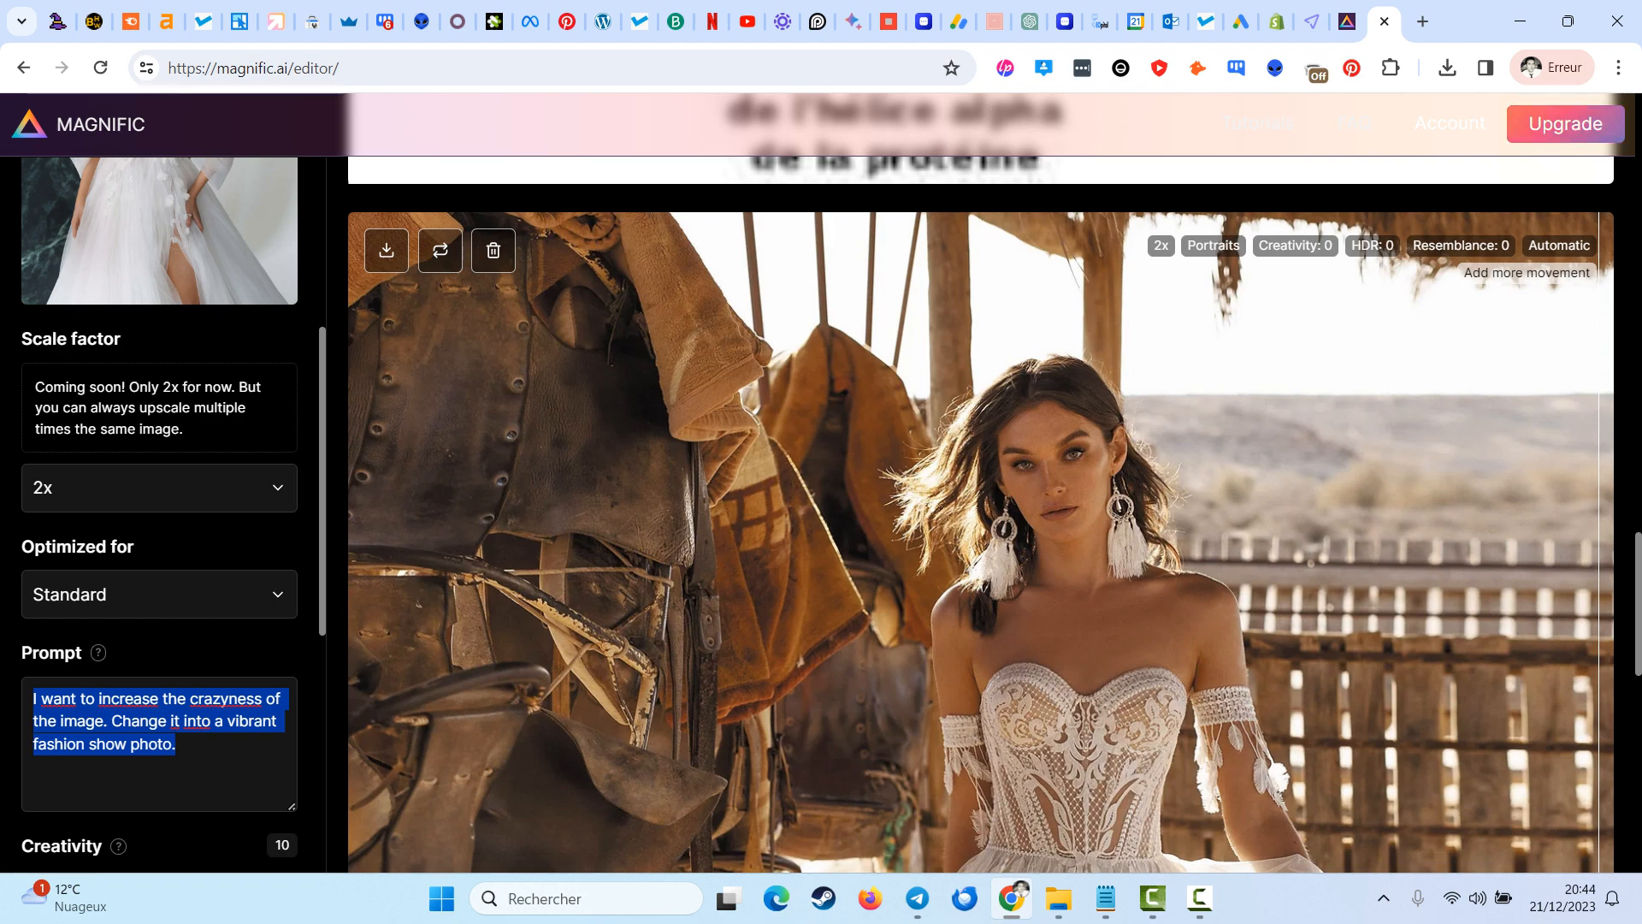
- Set the Creativity value to 0
scroll(981, 513, "down", 7)
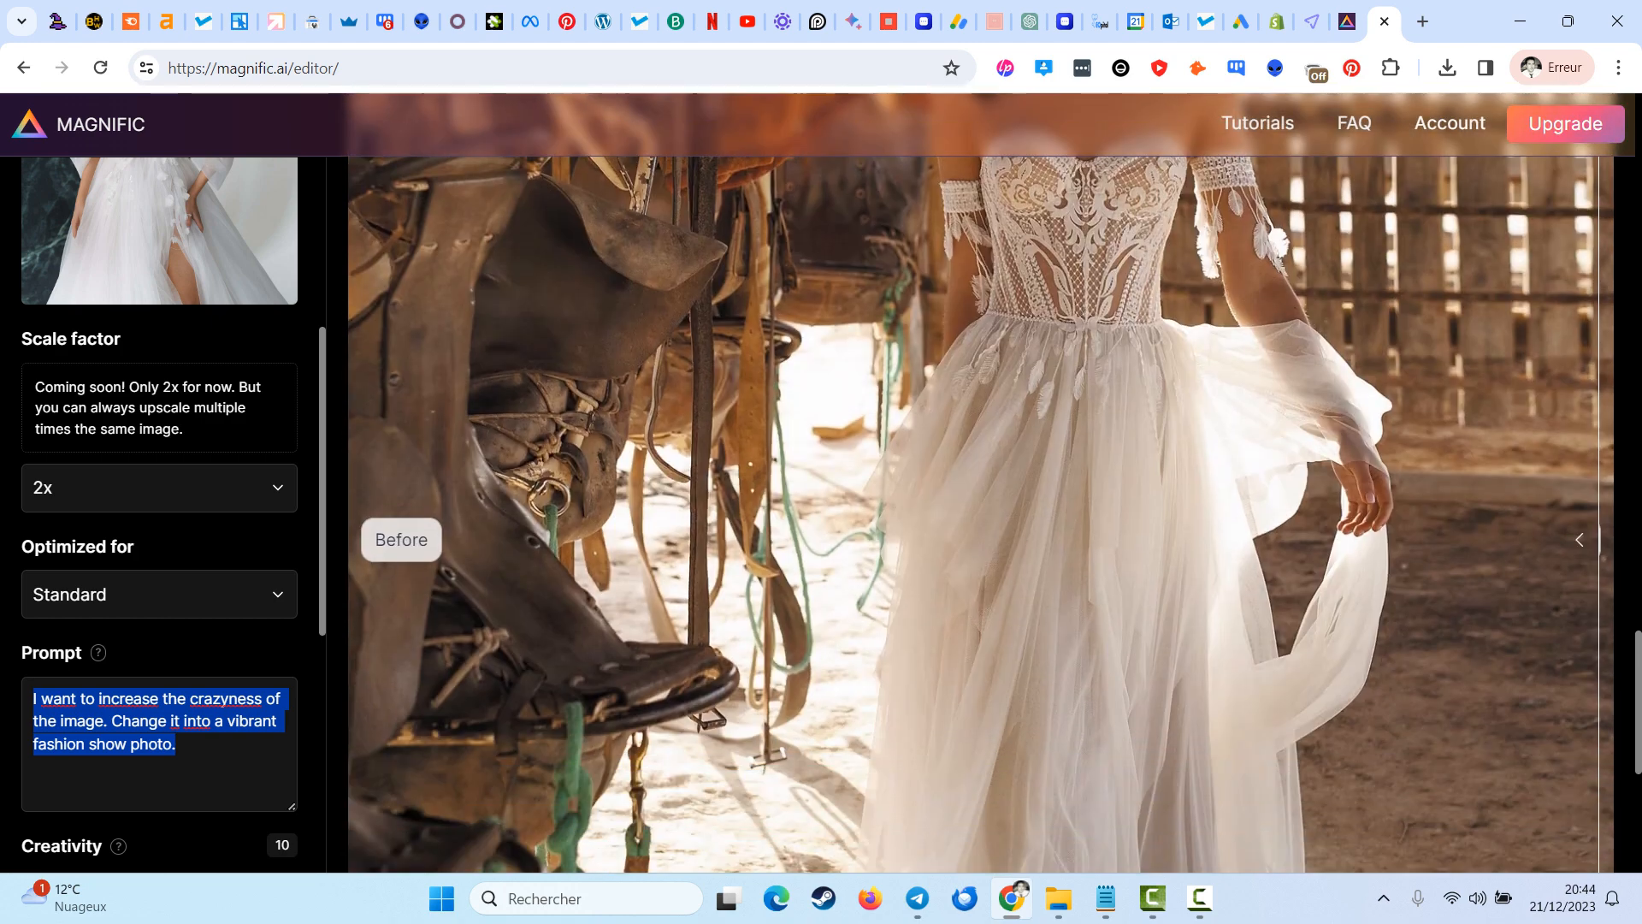
scroll(980, 513, "down", 4)
scroll(980, 513, "up", 6)
scroll(159, 513, "down", 5)
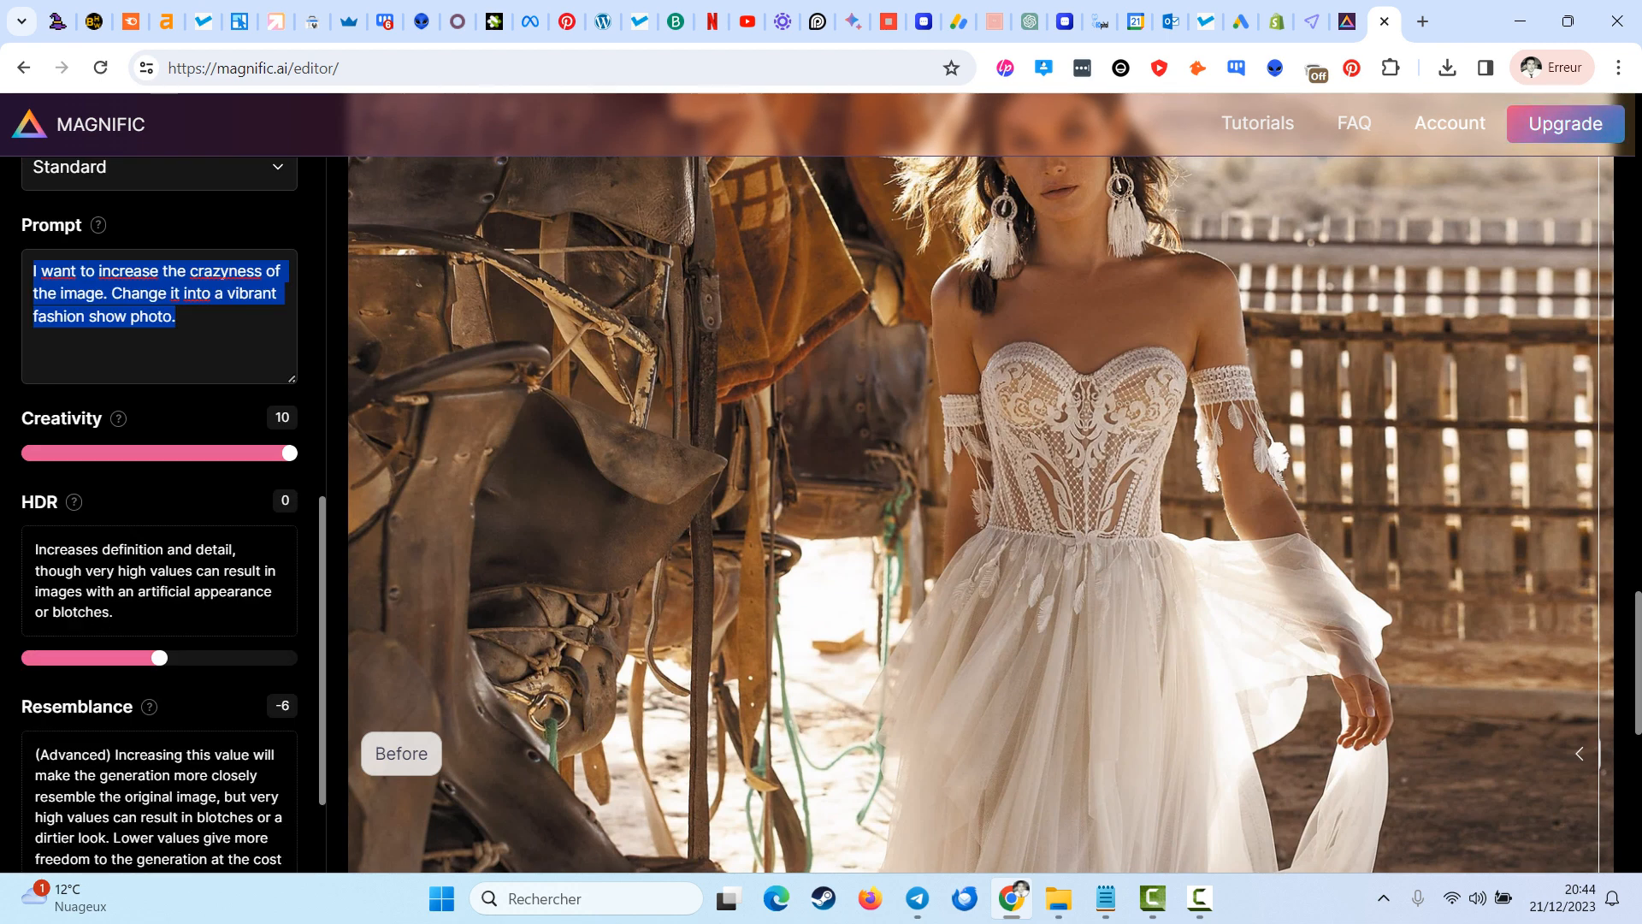
left_click_drag(290, 452, 159, 453)
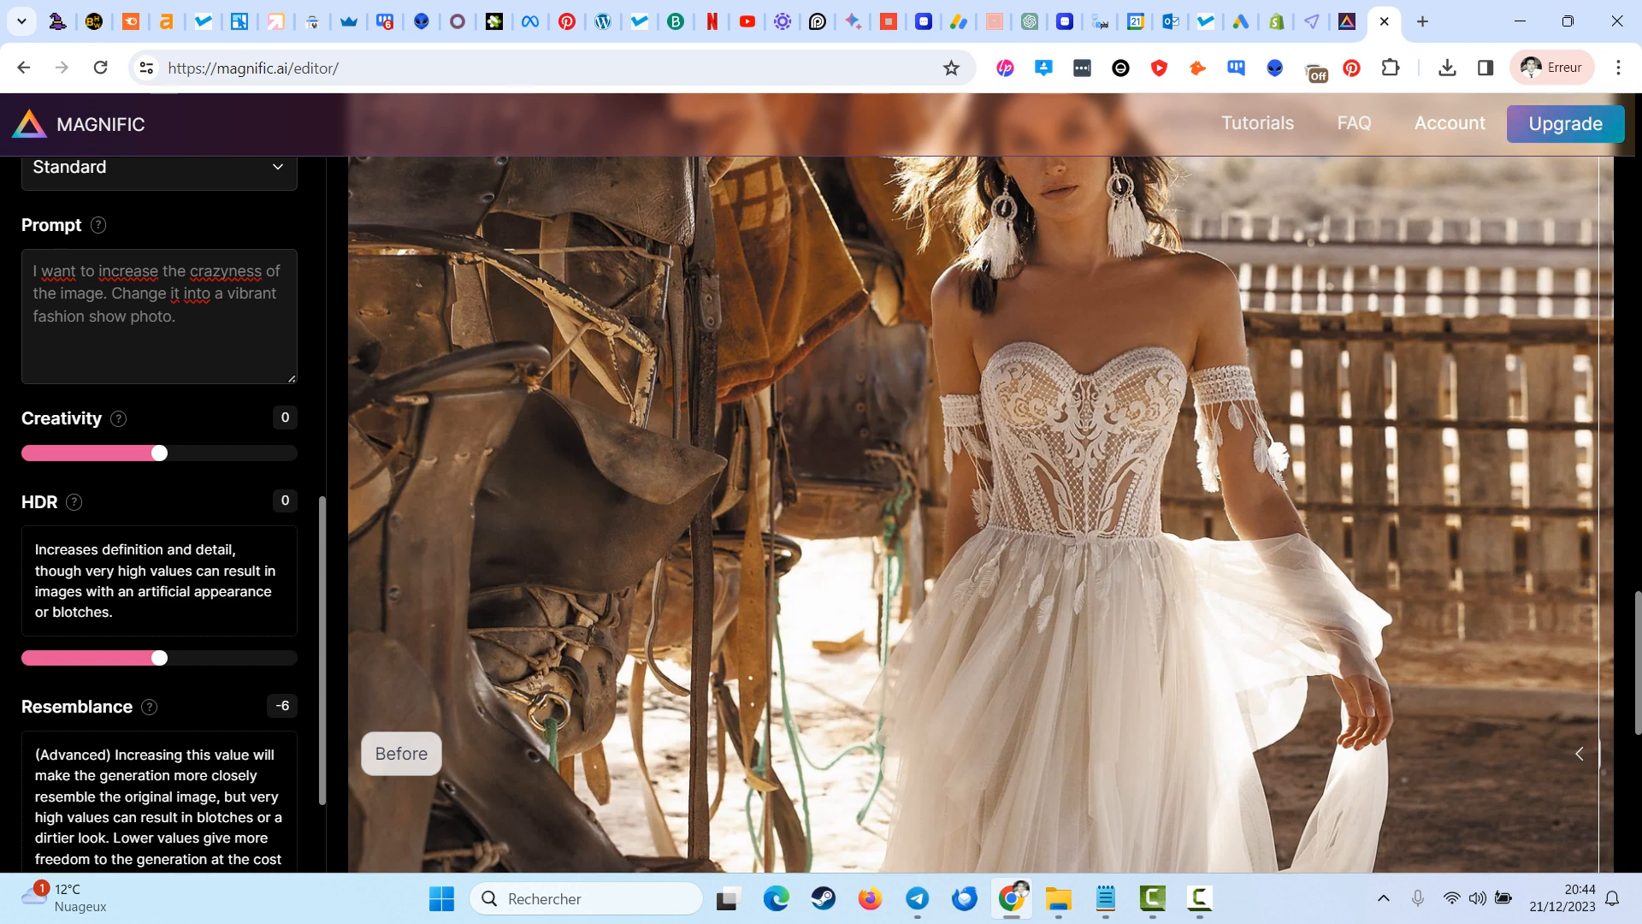
- Show the explanation of the Creativity setting and read its opening lines
left_click(118, 418)
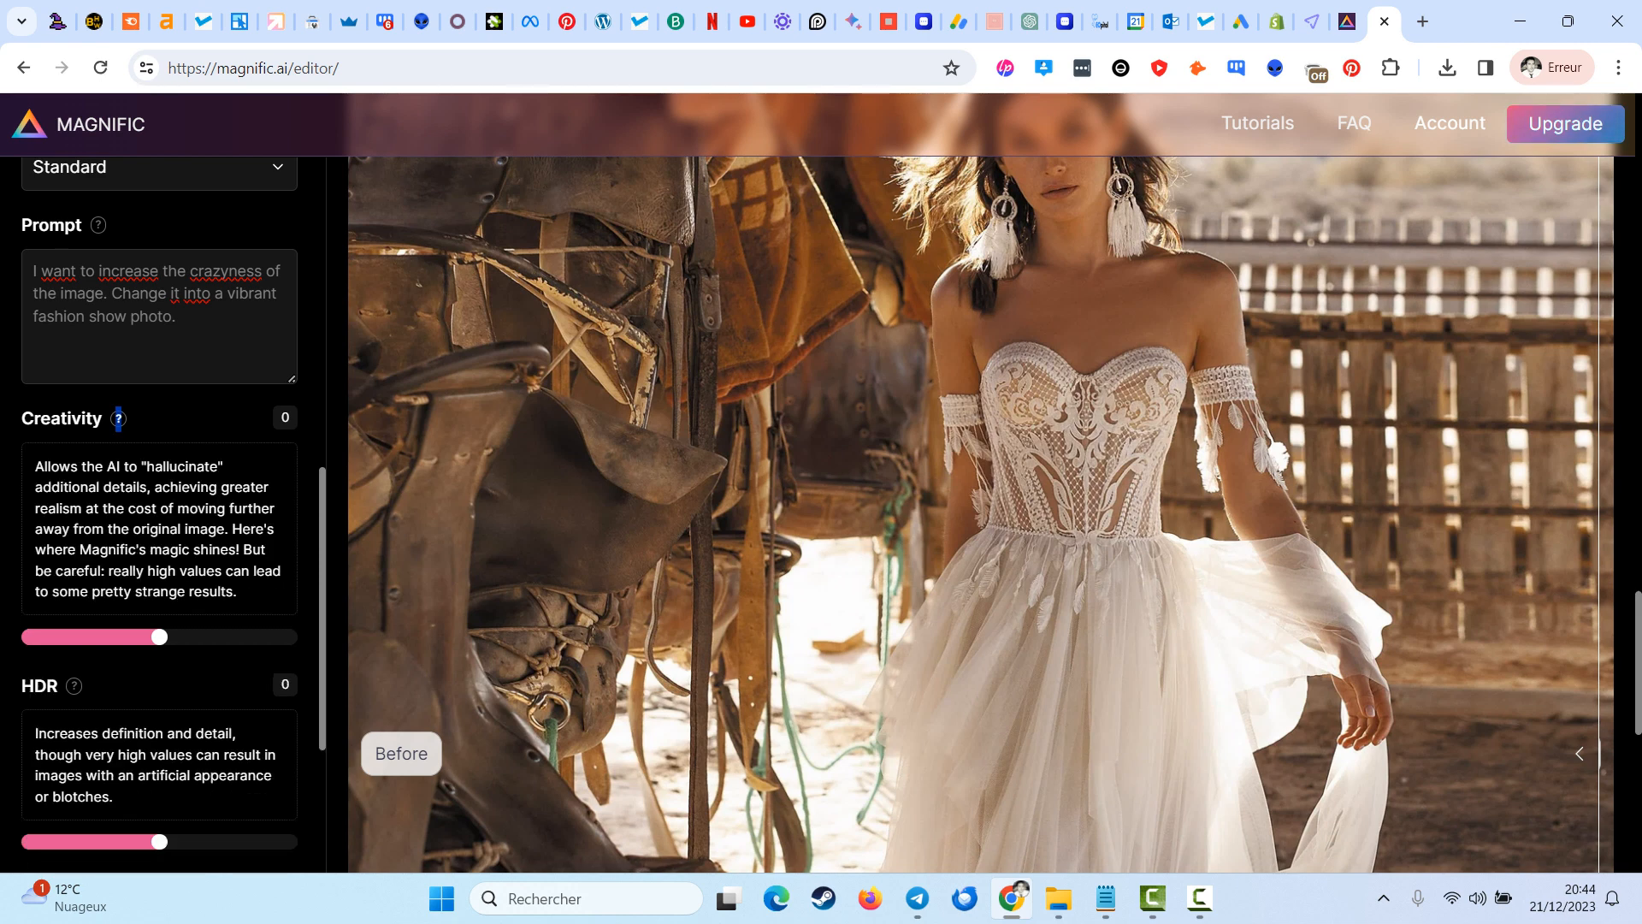
left_click_drag(44, 466, 140, 487)
left_click(140, 487)
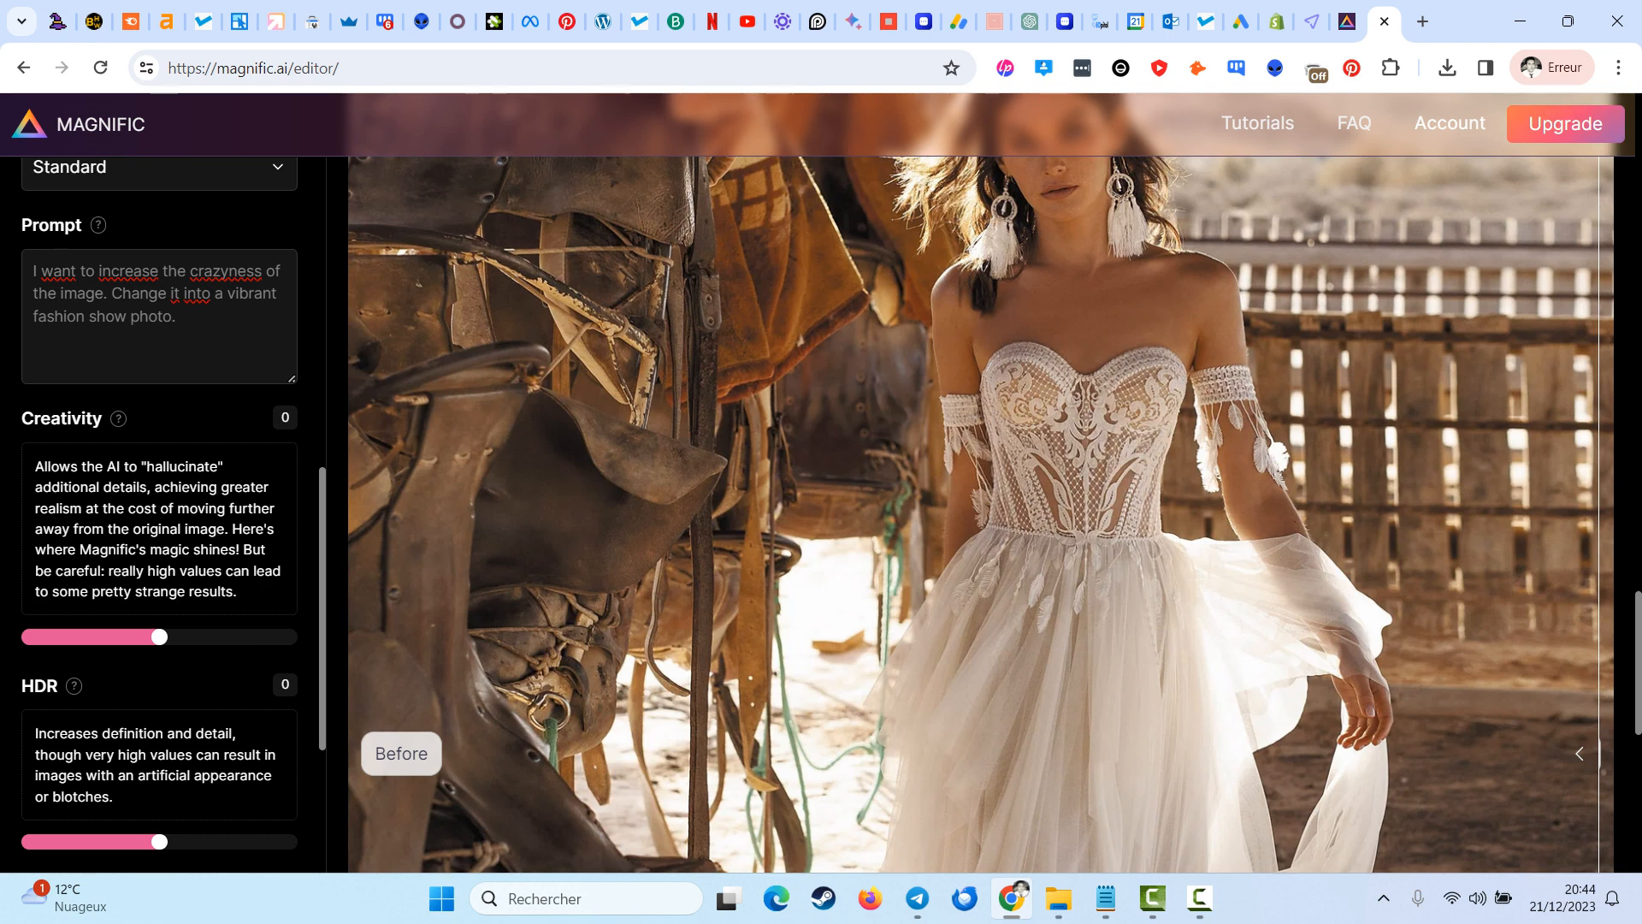
mouse_move(141, 466)
left_mouse_down()
mouse_move(162, 466)
mouse_move(132, 487)
left_mouse_up()
left_click(133, 487)
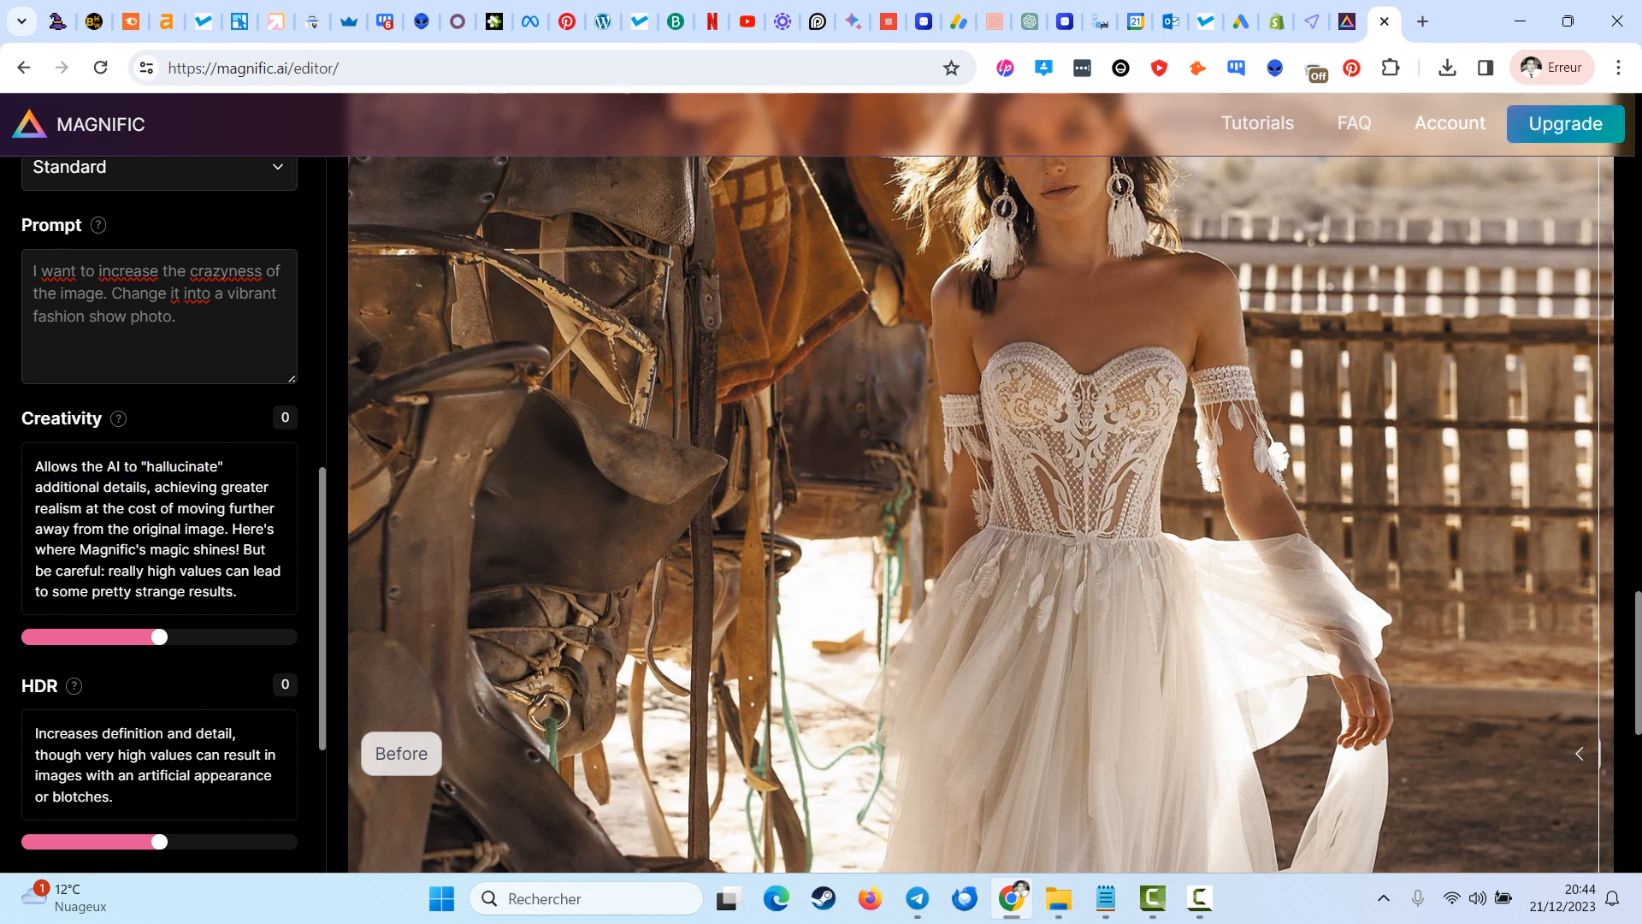
- Try the Creativity range from its maximum of 10 down to its minimum of -10
left_click_drag(159, 637, 290, 636)
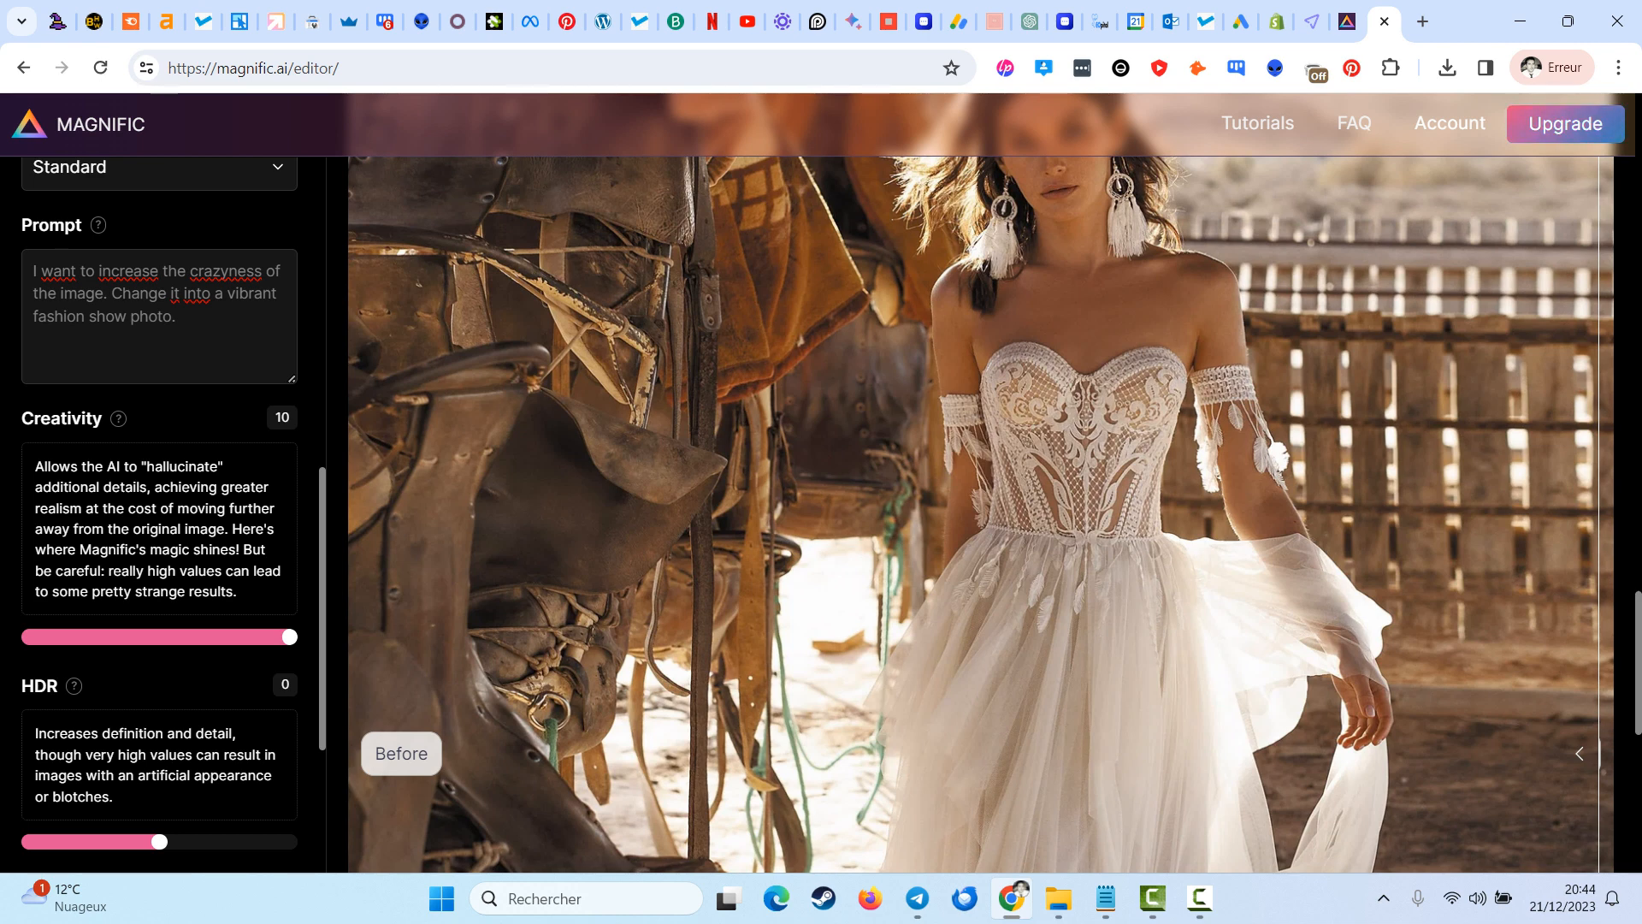
key("Left")
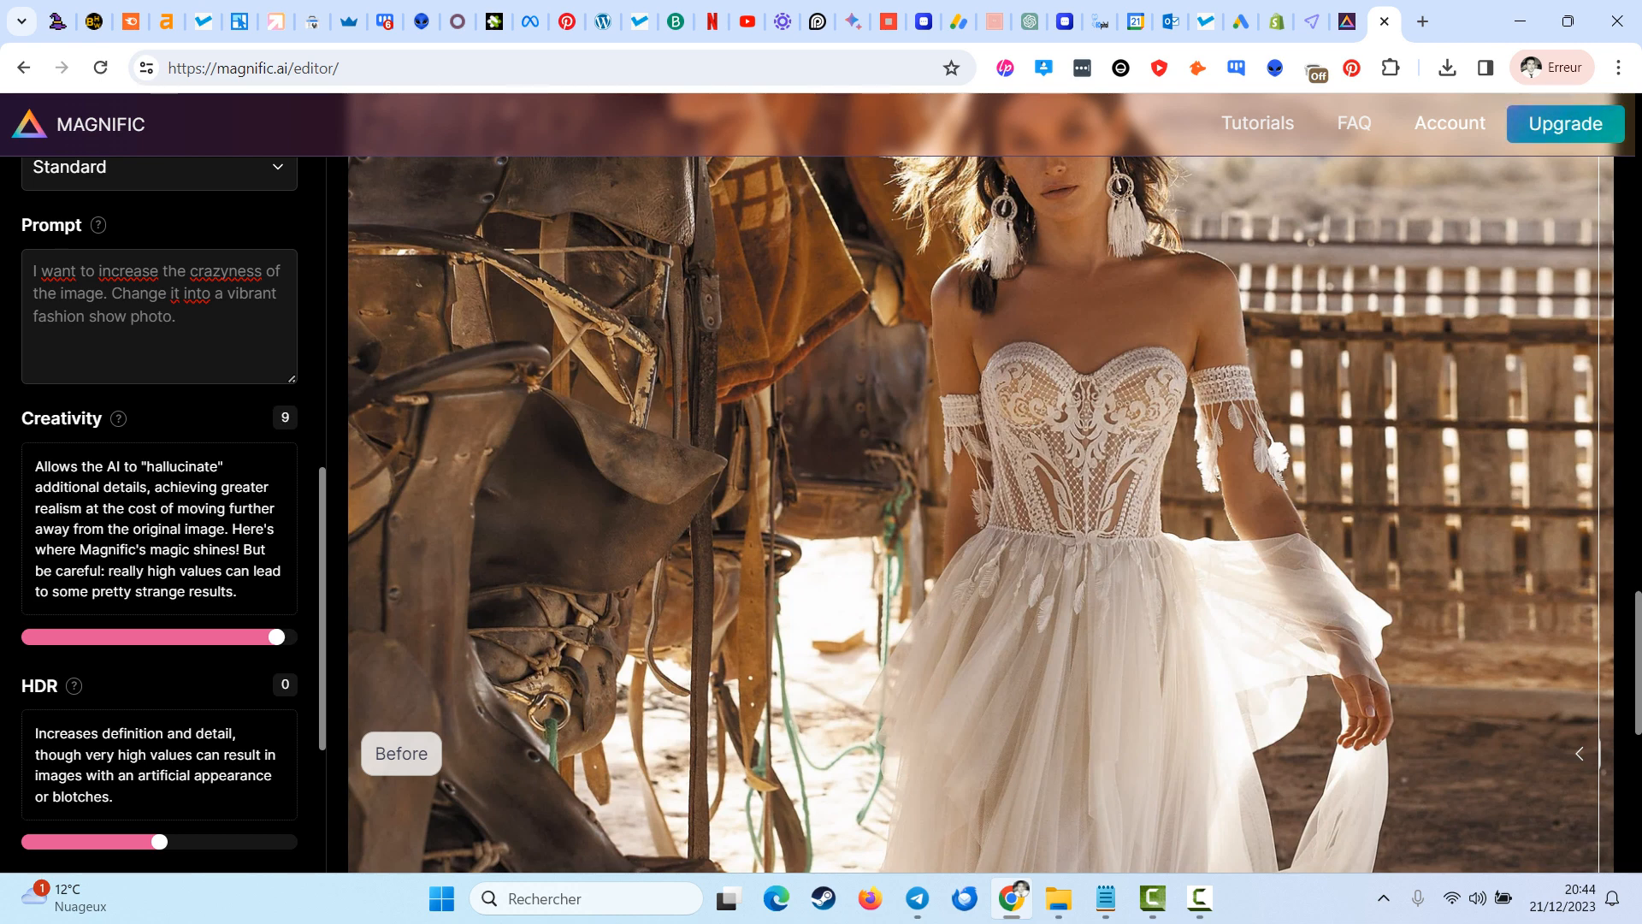
key("Left")
key("Left")
key("Left")
key("Left")
key("Left")
key("Left")
key("Left")
key("Left")
key("Left")
key("Left")
key("Left")
key("Left")
key("Left")
key("Left")
key("Left")
key("Left")
key("Left")
key("Left")
key("Left")
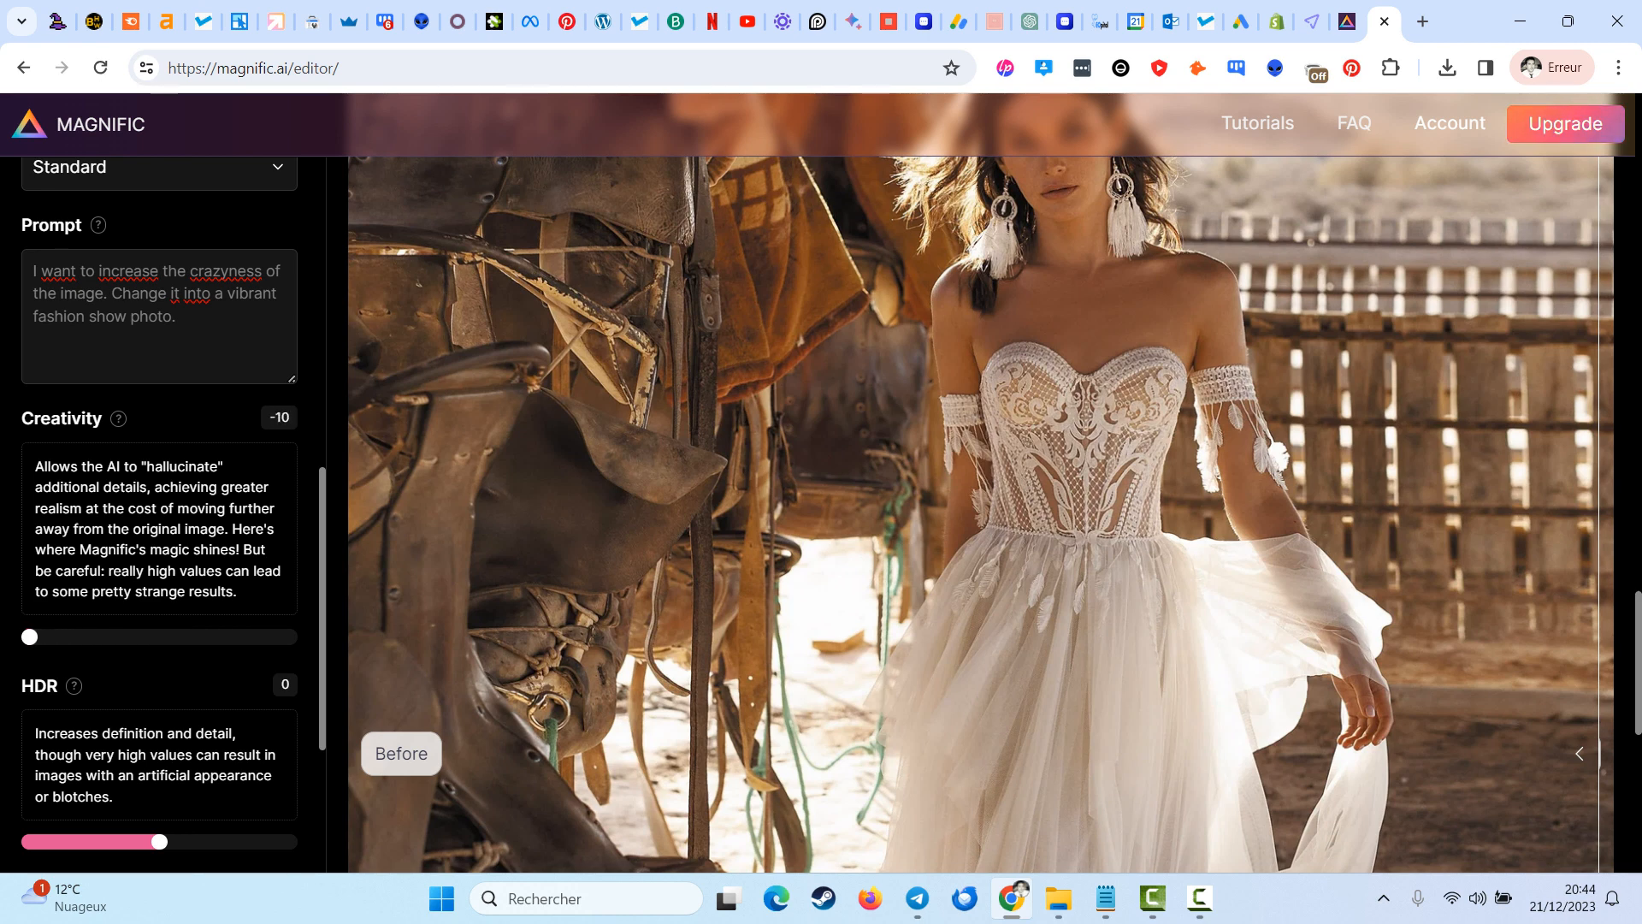
- Return Creativity from the minimum to the neutral value 0
key("Right")
key("Right")
key("Right")
key("Right")
key("Right")
key("Right")
key("Right")
key("Right")
key("Right")
key("Right")
key("Left")
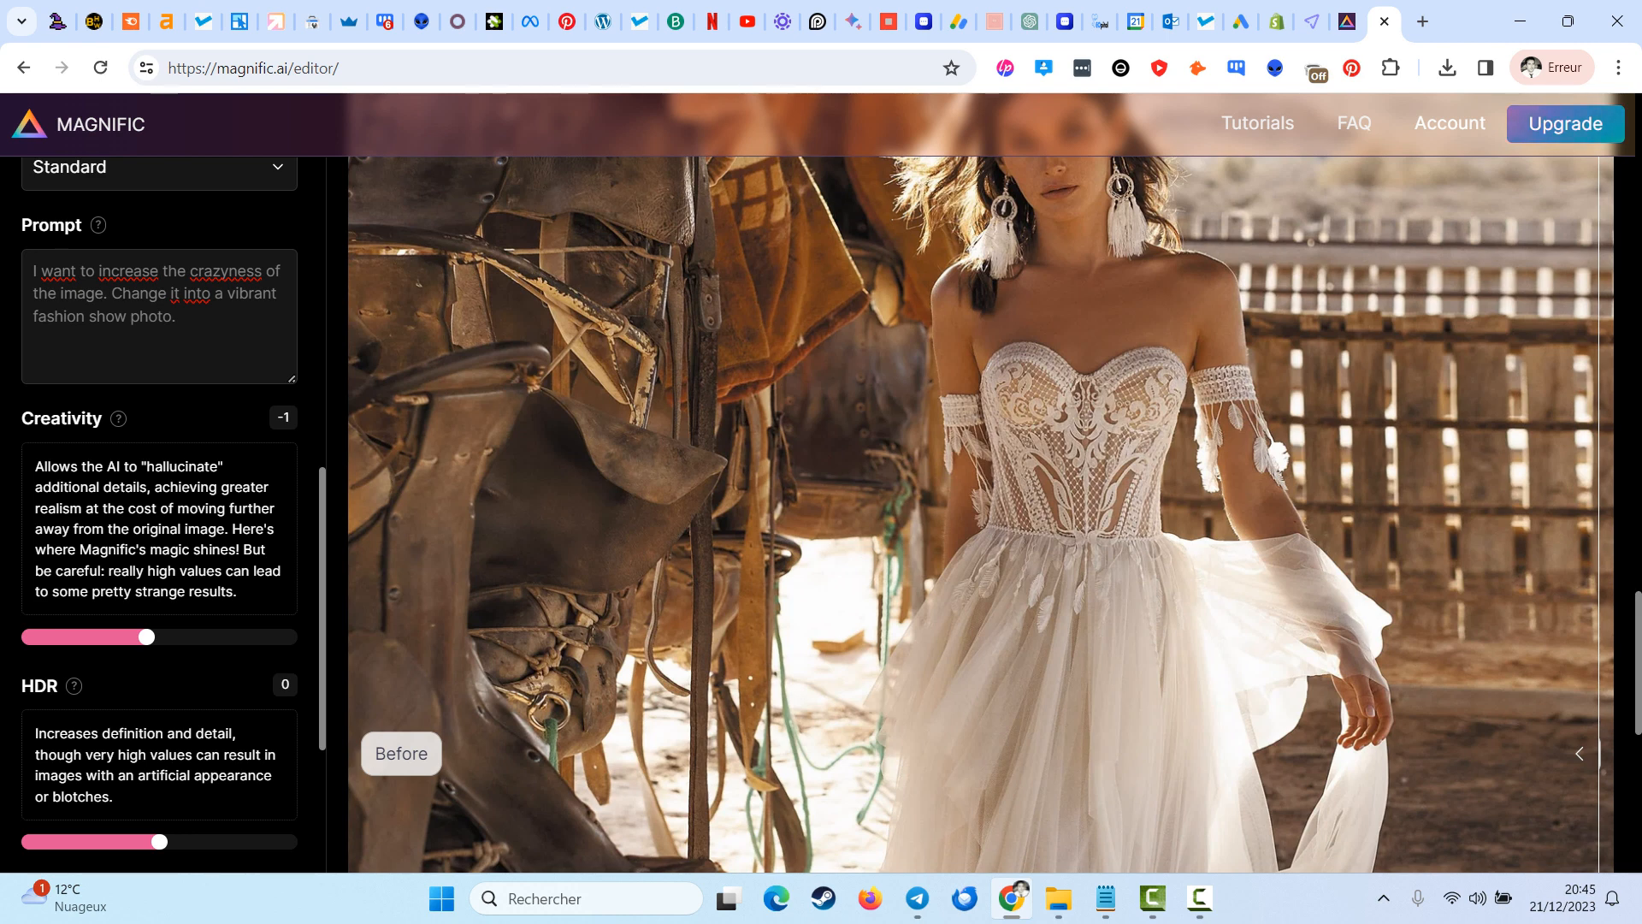
key("Right")
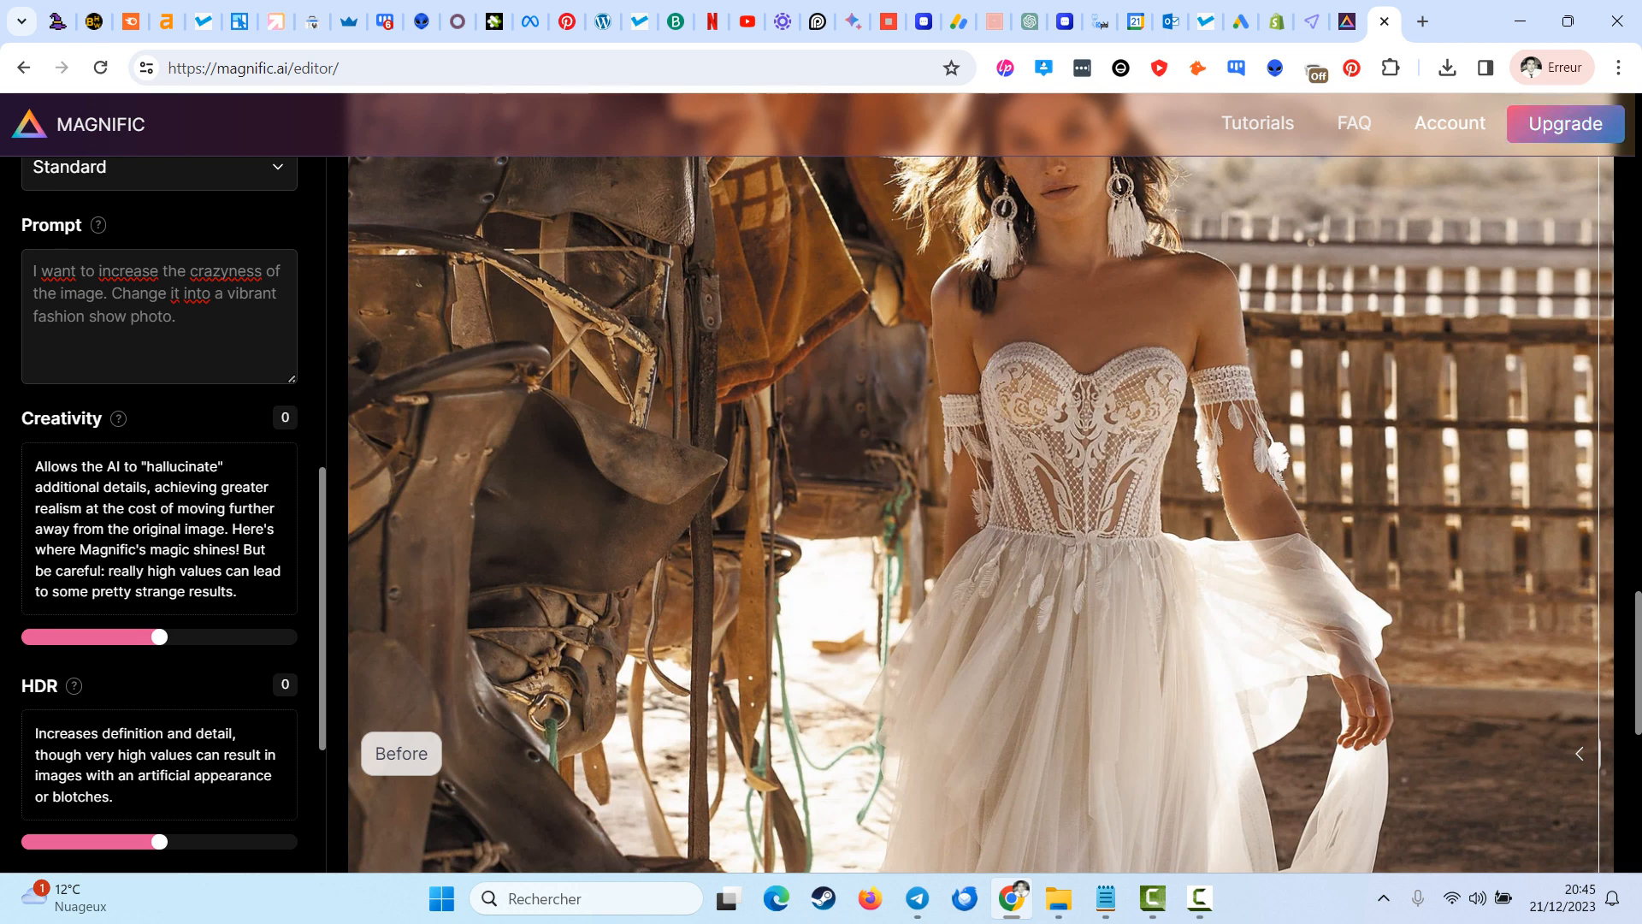
- Look over the desert bridal photo and read the explanation of the HDR setting, including its note on very high values
scroll(159, 513, "up", 3)
scroll(159, 513, "down", 3)
scroll(980, 513, "up", 3)
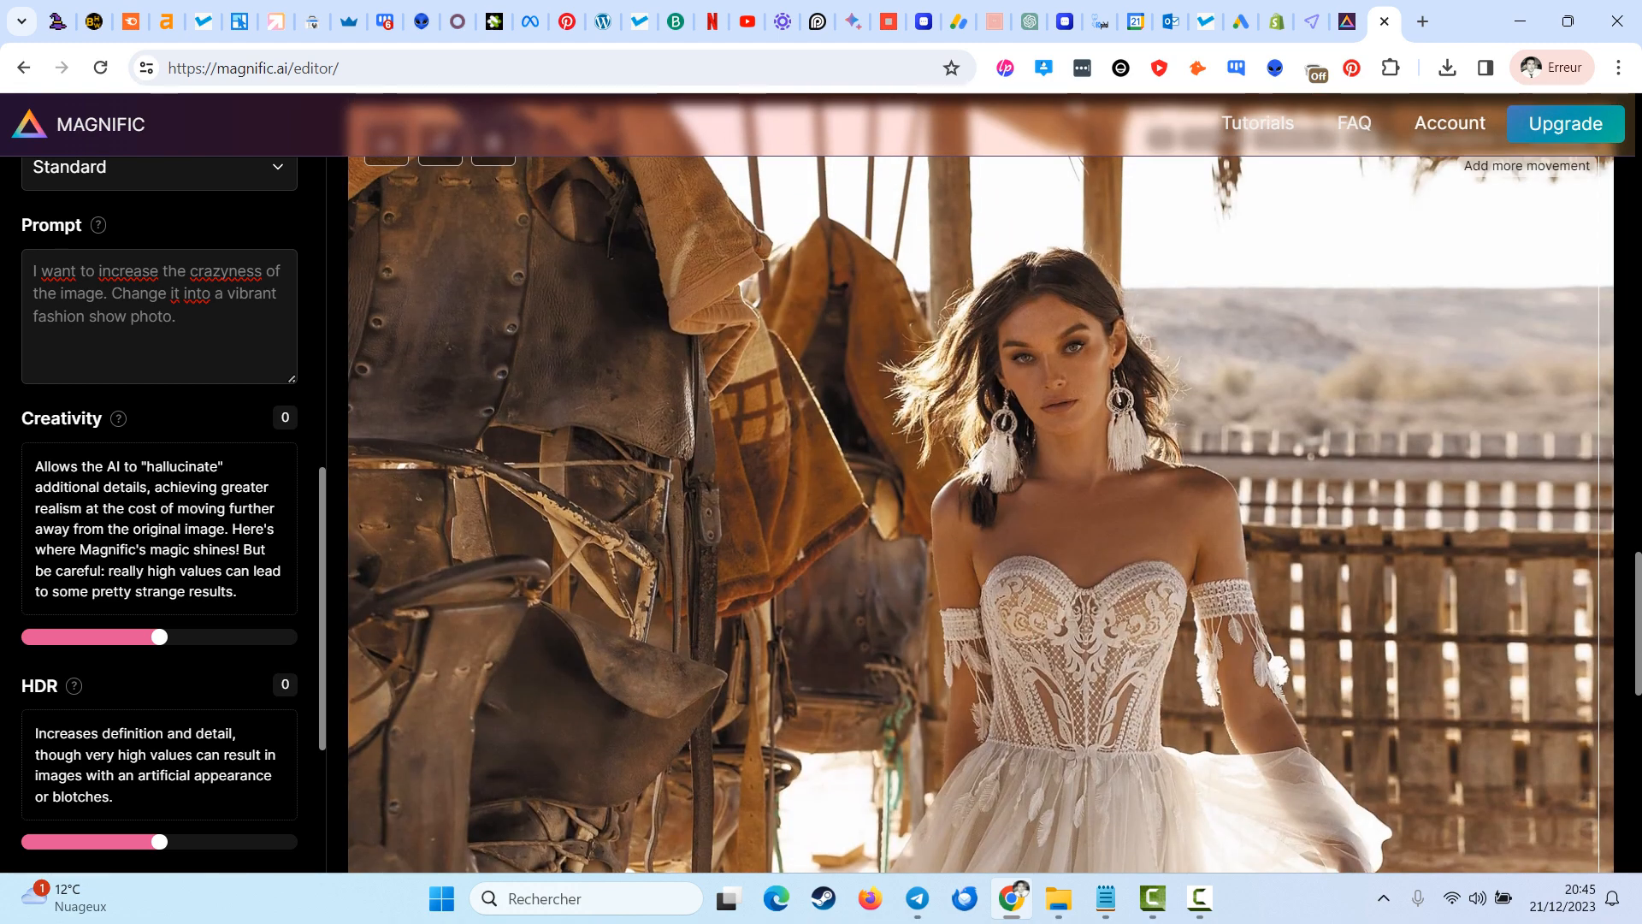
scroll(980, 514, "down", 1)
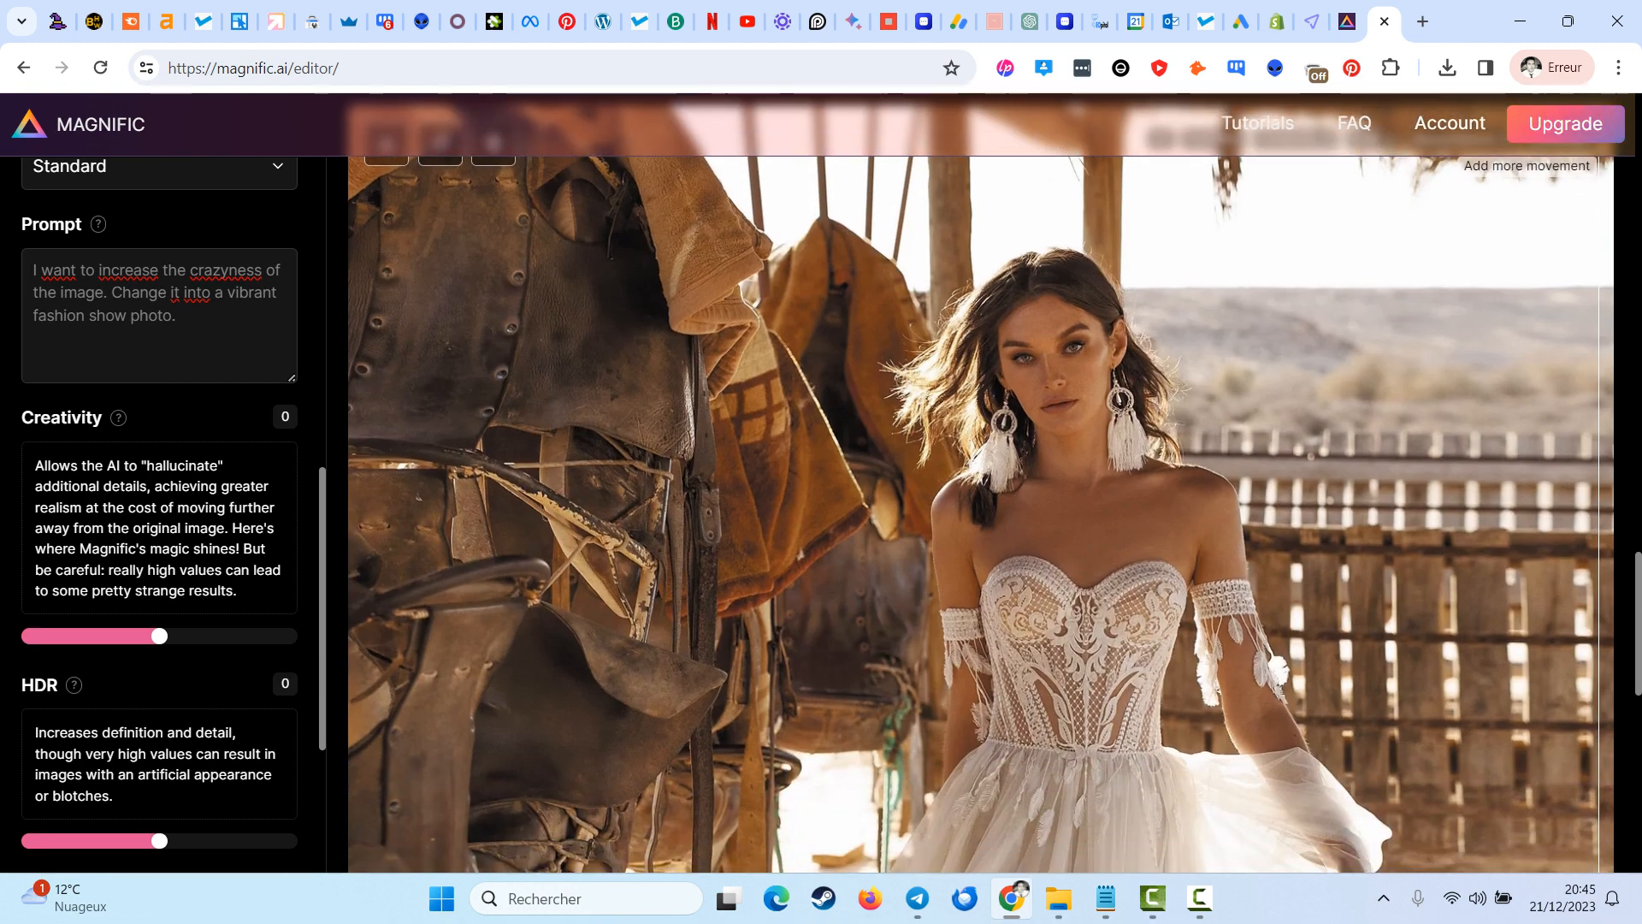
scroll(159, 514, "down", 1)
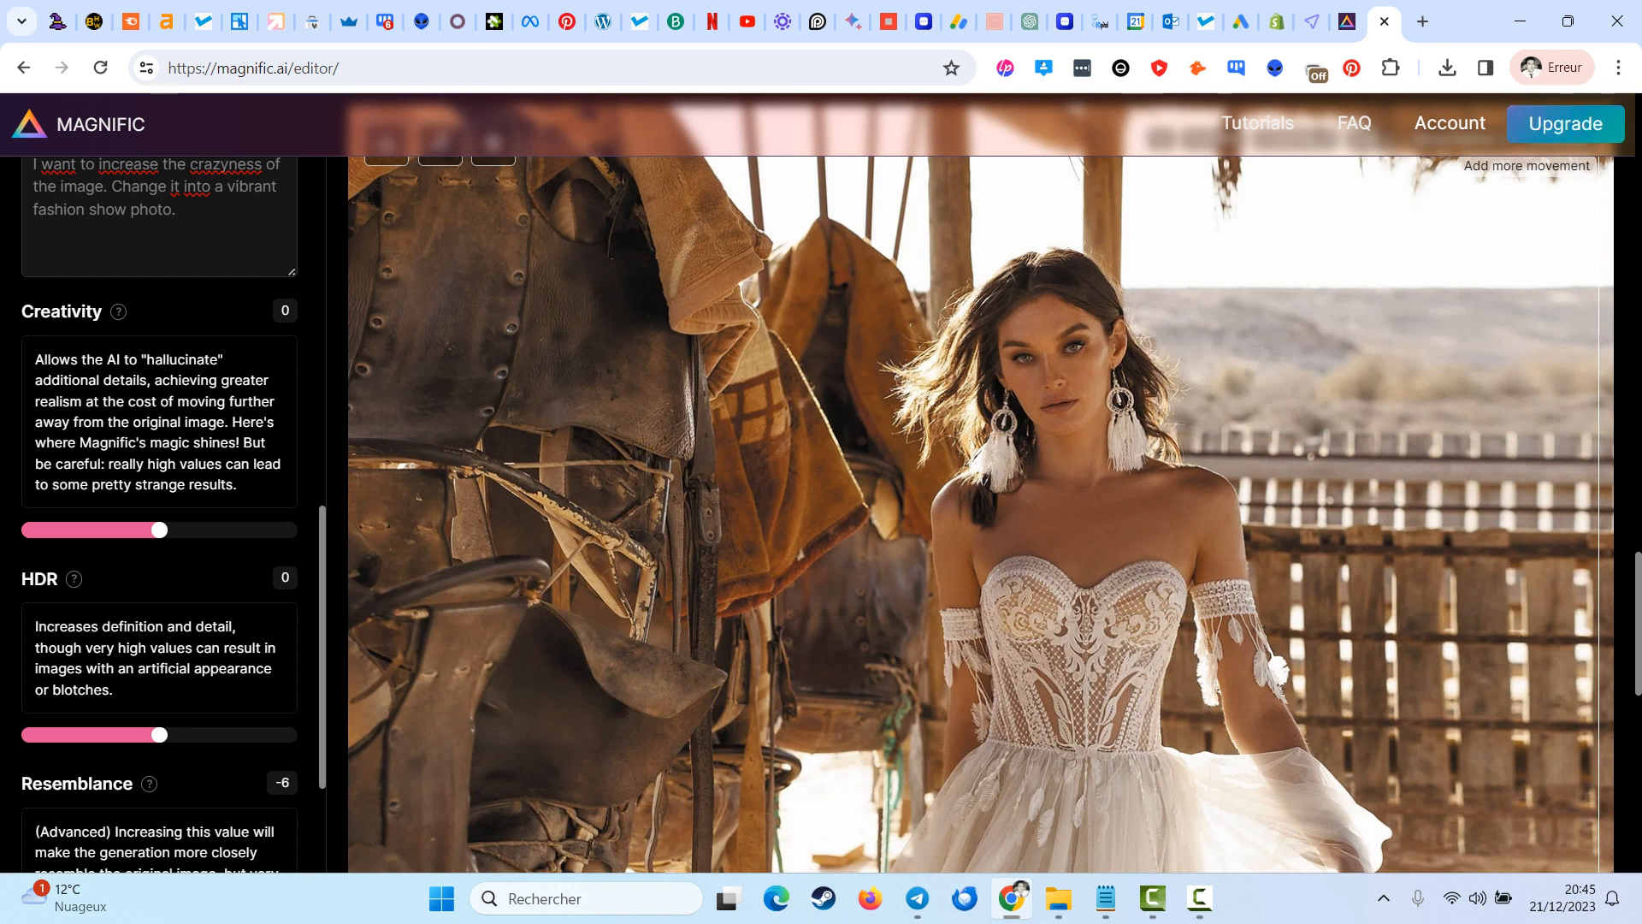
scroll(159, 513, "down", 1)
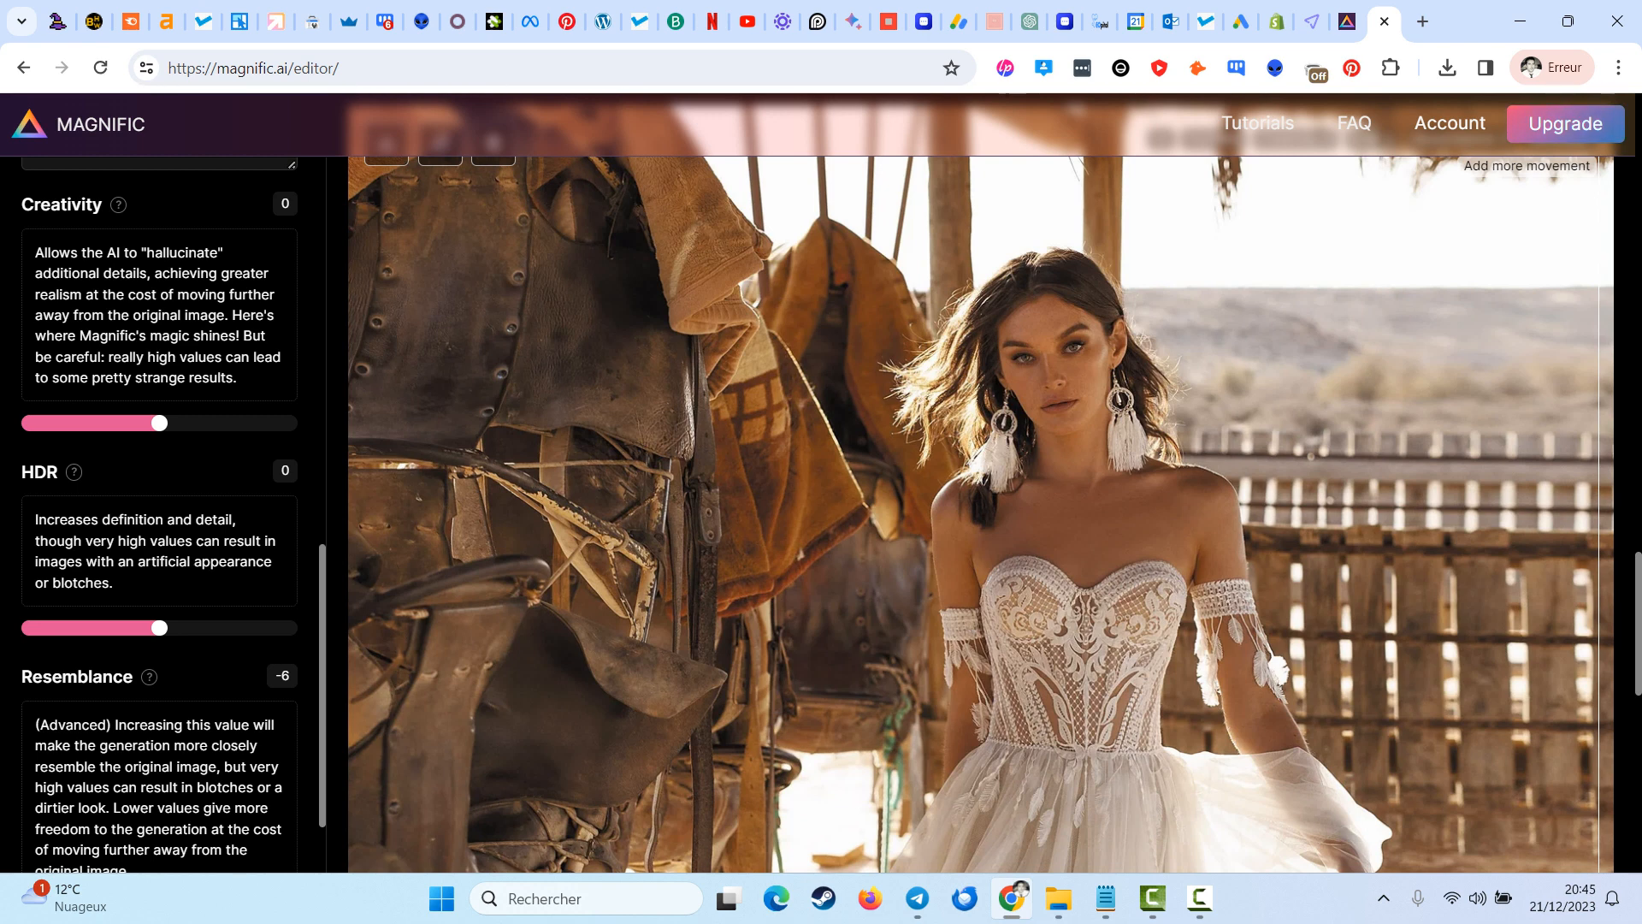
left_click_drag(35, 520, 126, 541)
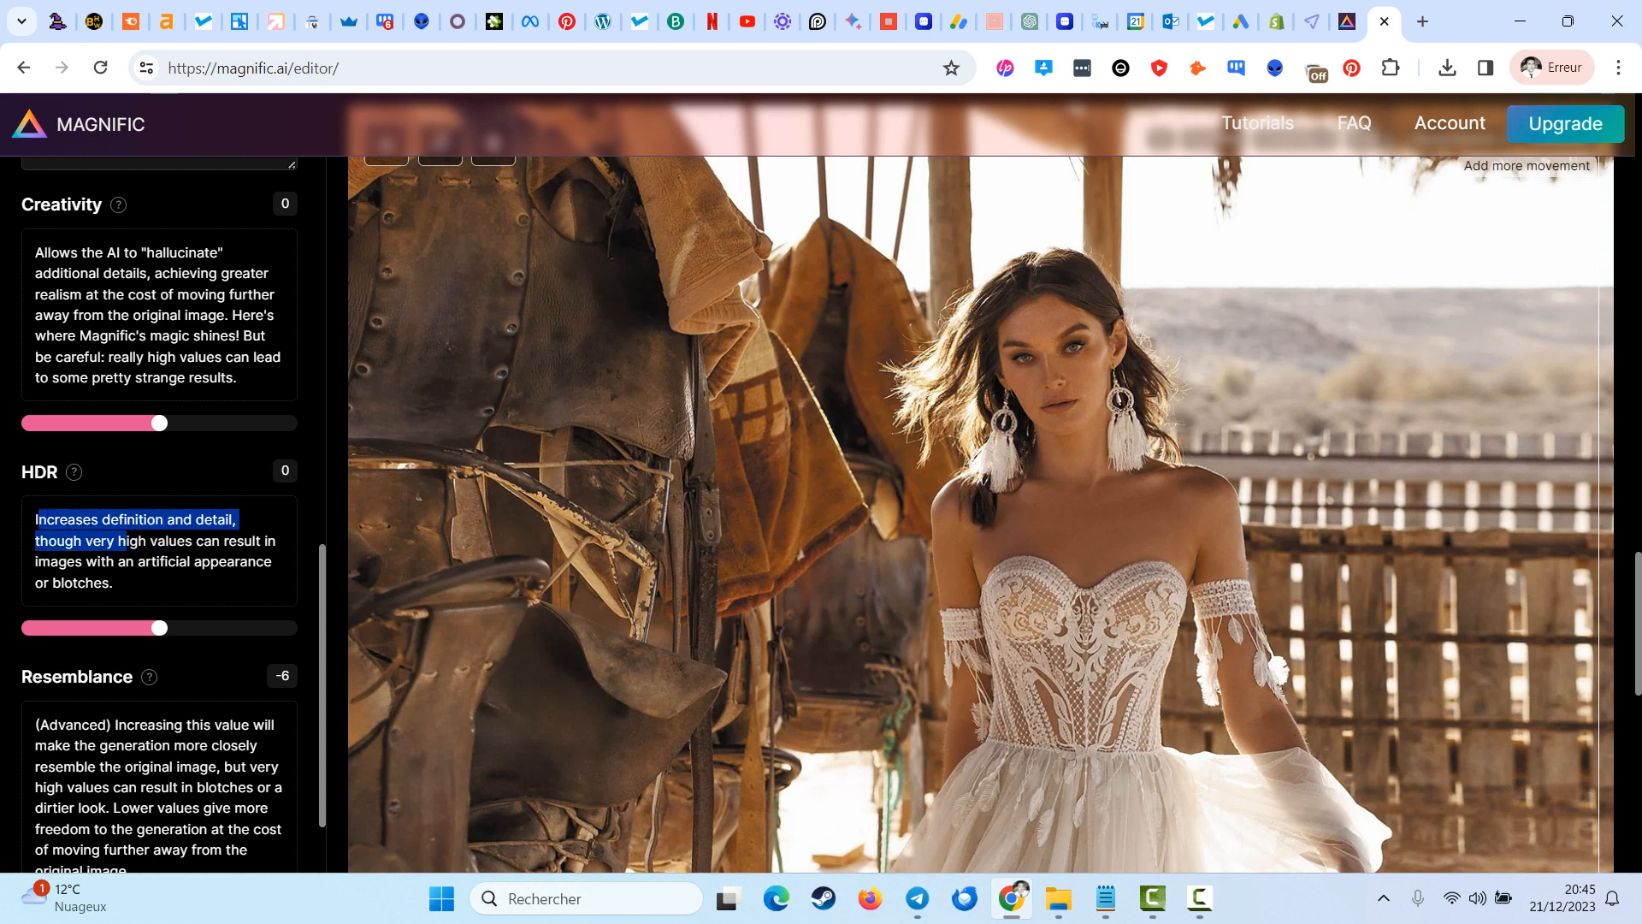
left_click(125, 540)
mouse_move(160, 628)
left_mouse_down()
mouse_move(290, 628)
mouse_move(159, 628)
left_mouse_up()
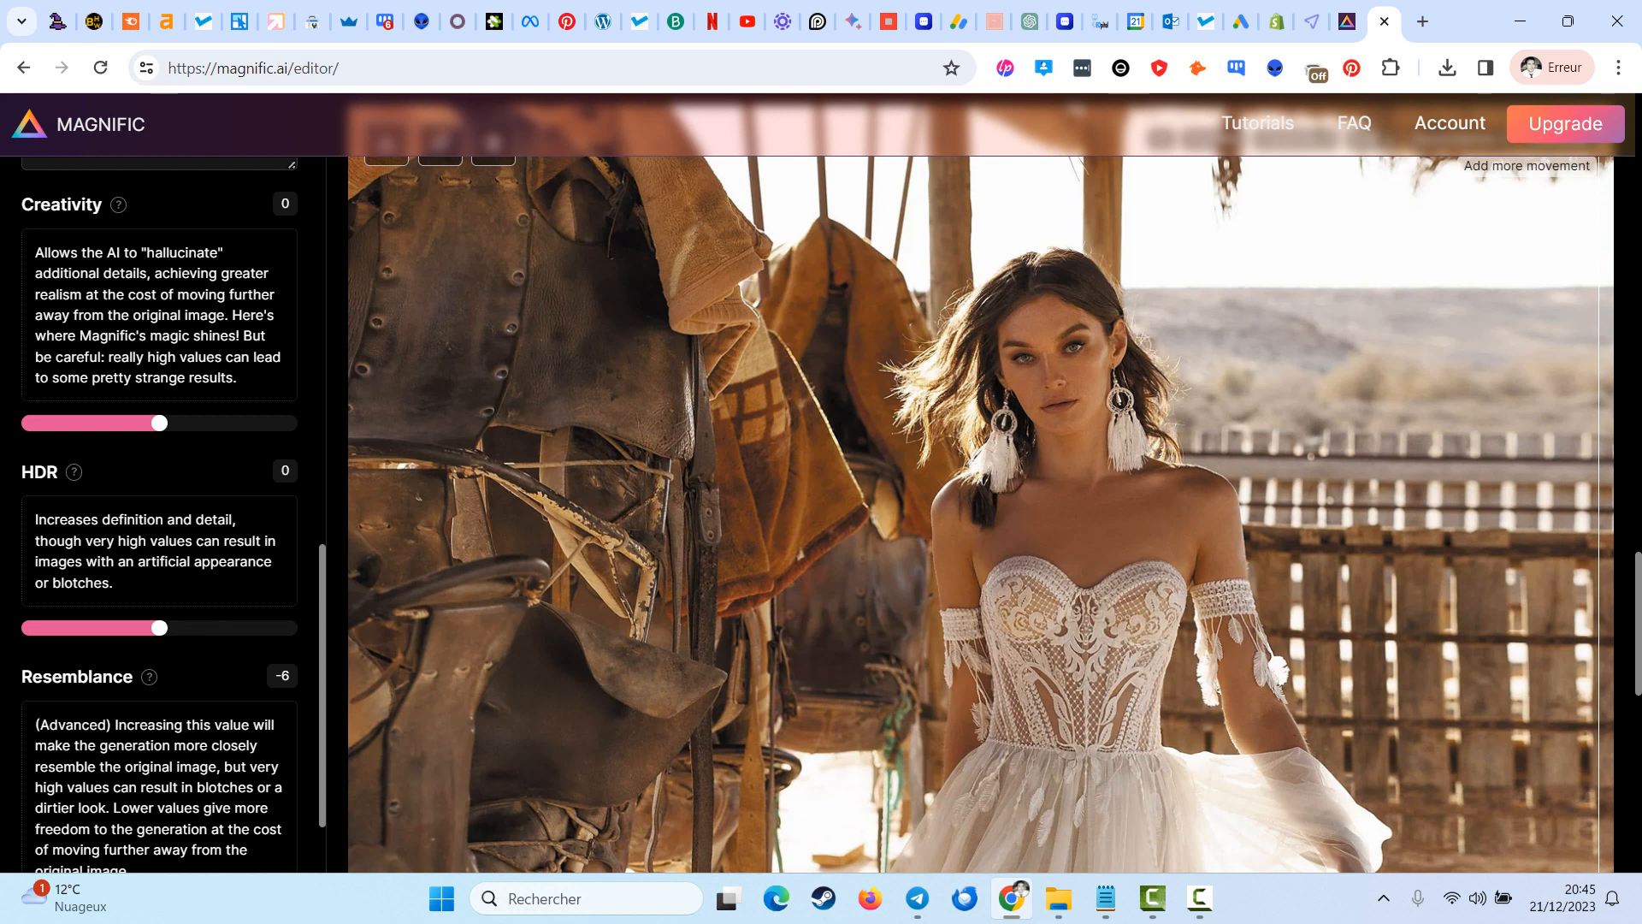
left_click_drag(137, 562, 272, 562)
left_click_drag(53, 582, 108, 582)
- Read the explanation of the Resemblance setting and set Resemblance to 0
scroll(159, 513, "down", 1)
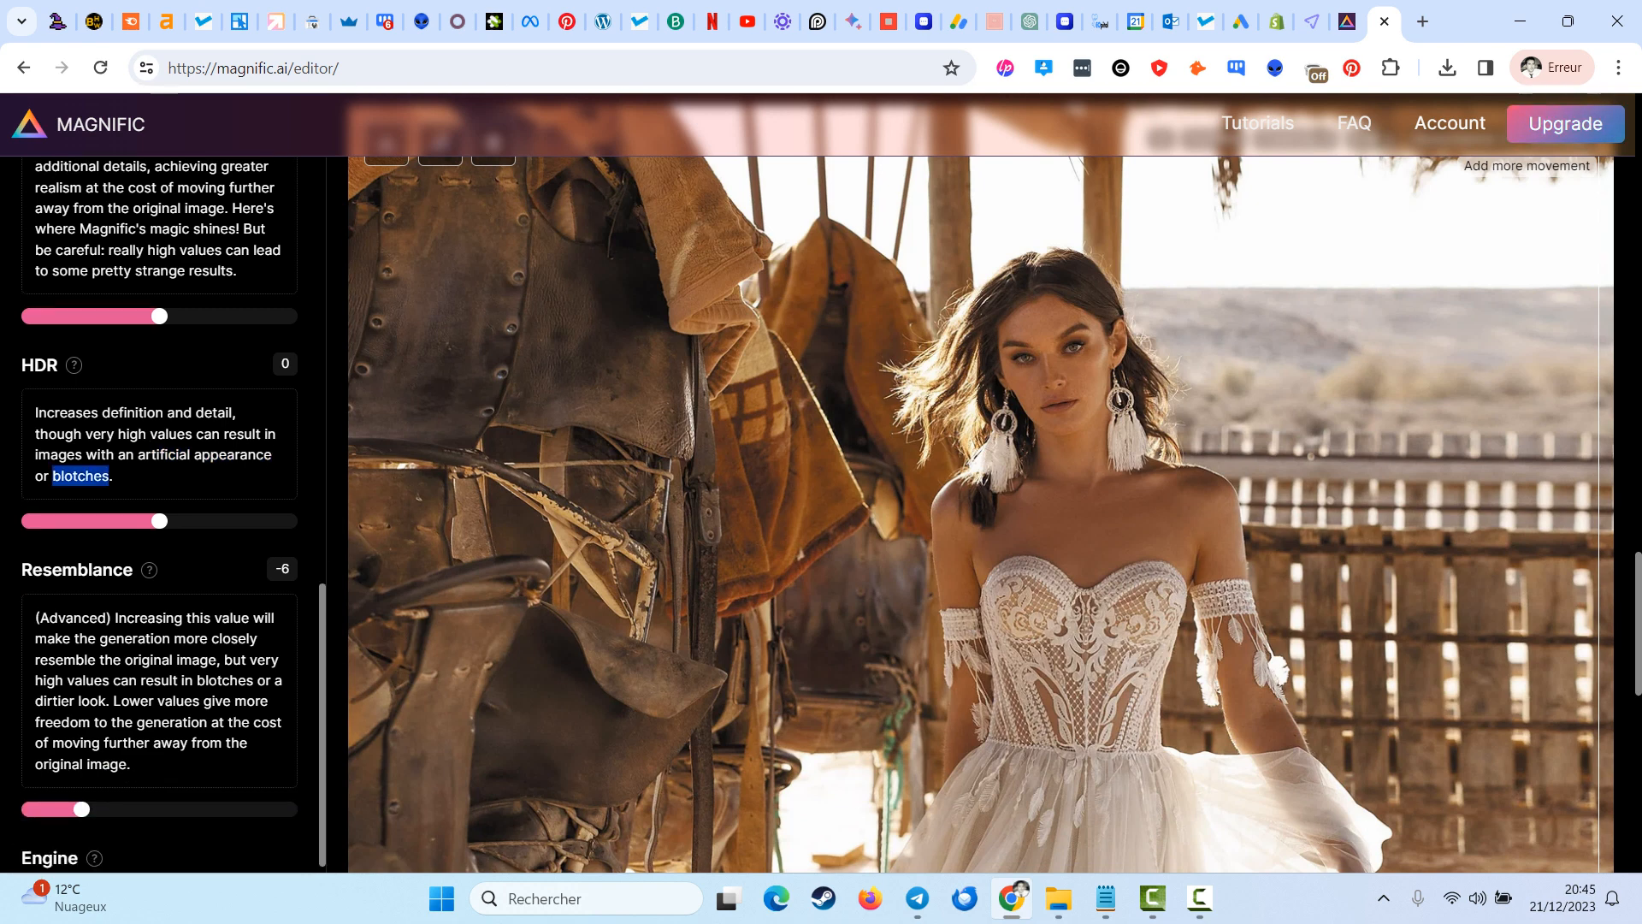
scroll(159, 513, "down", 2)
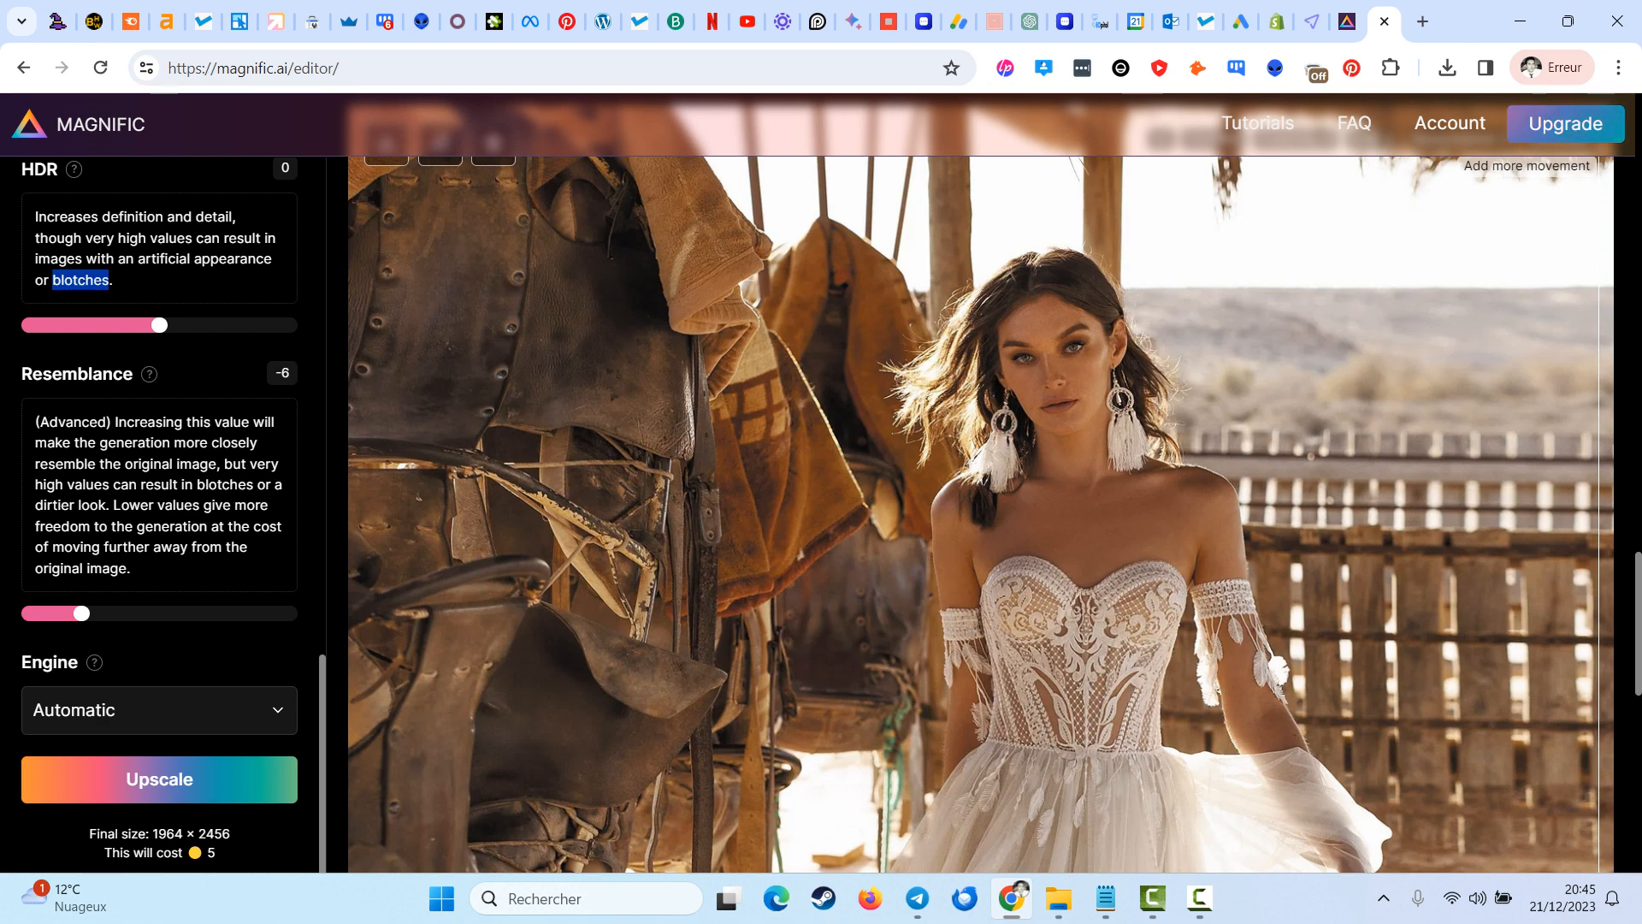
left_click_drag(35, 504, 99, 505)
left_click_drag(197, 484, 257, 484)
left_click(255, 484)
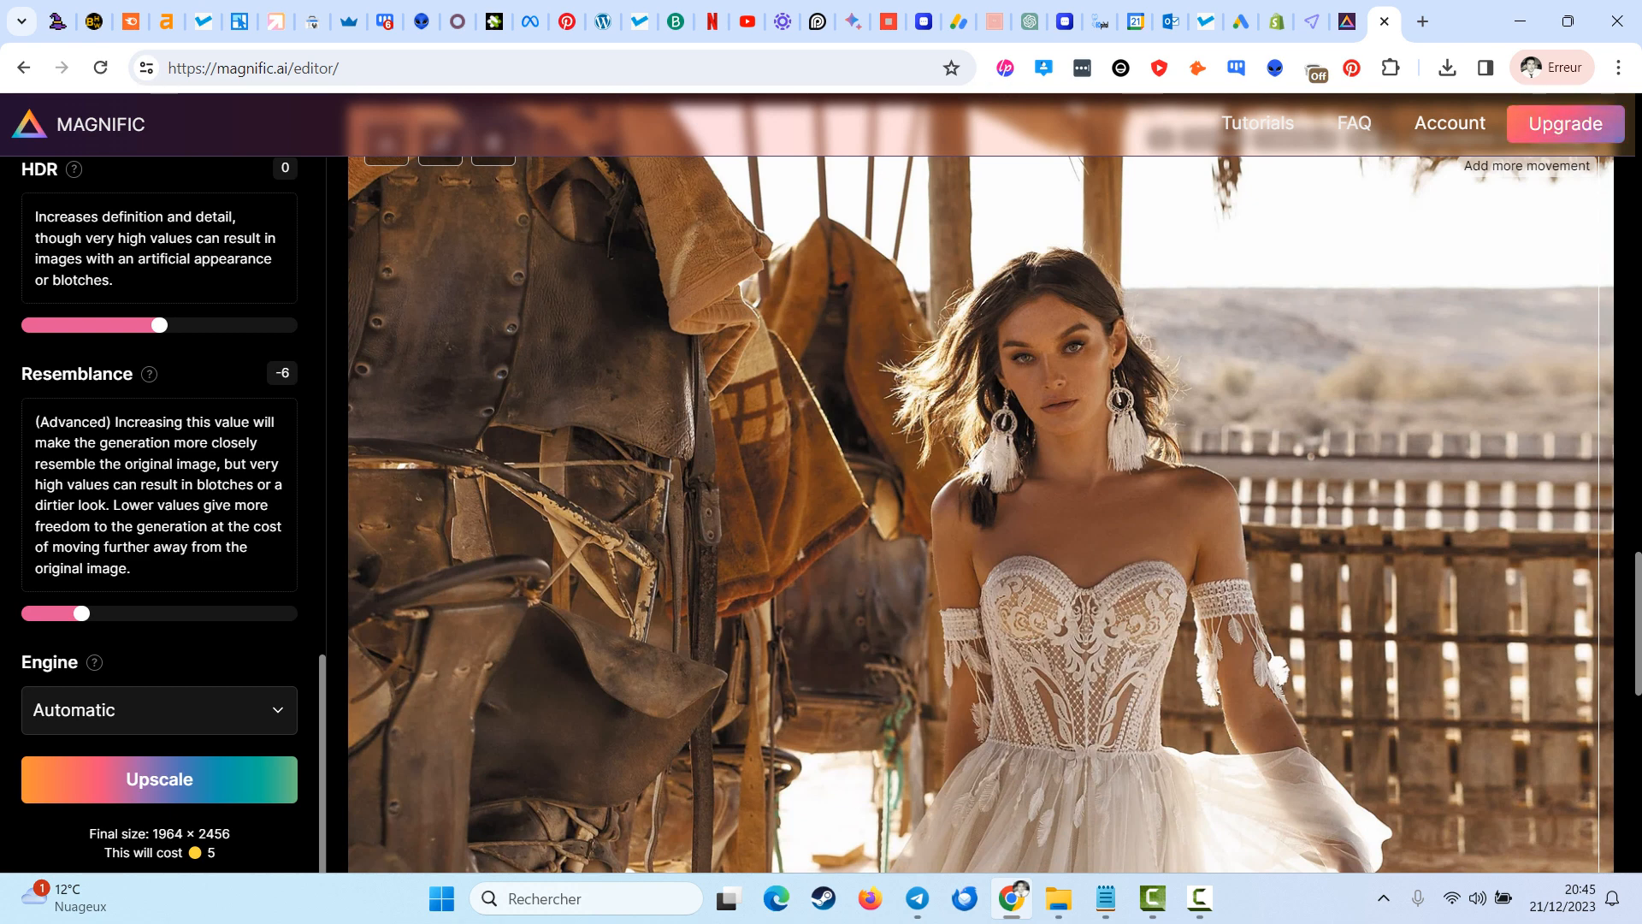
left_click_drag(171, 442, 210, 464)
left_click(208, 464)
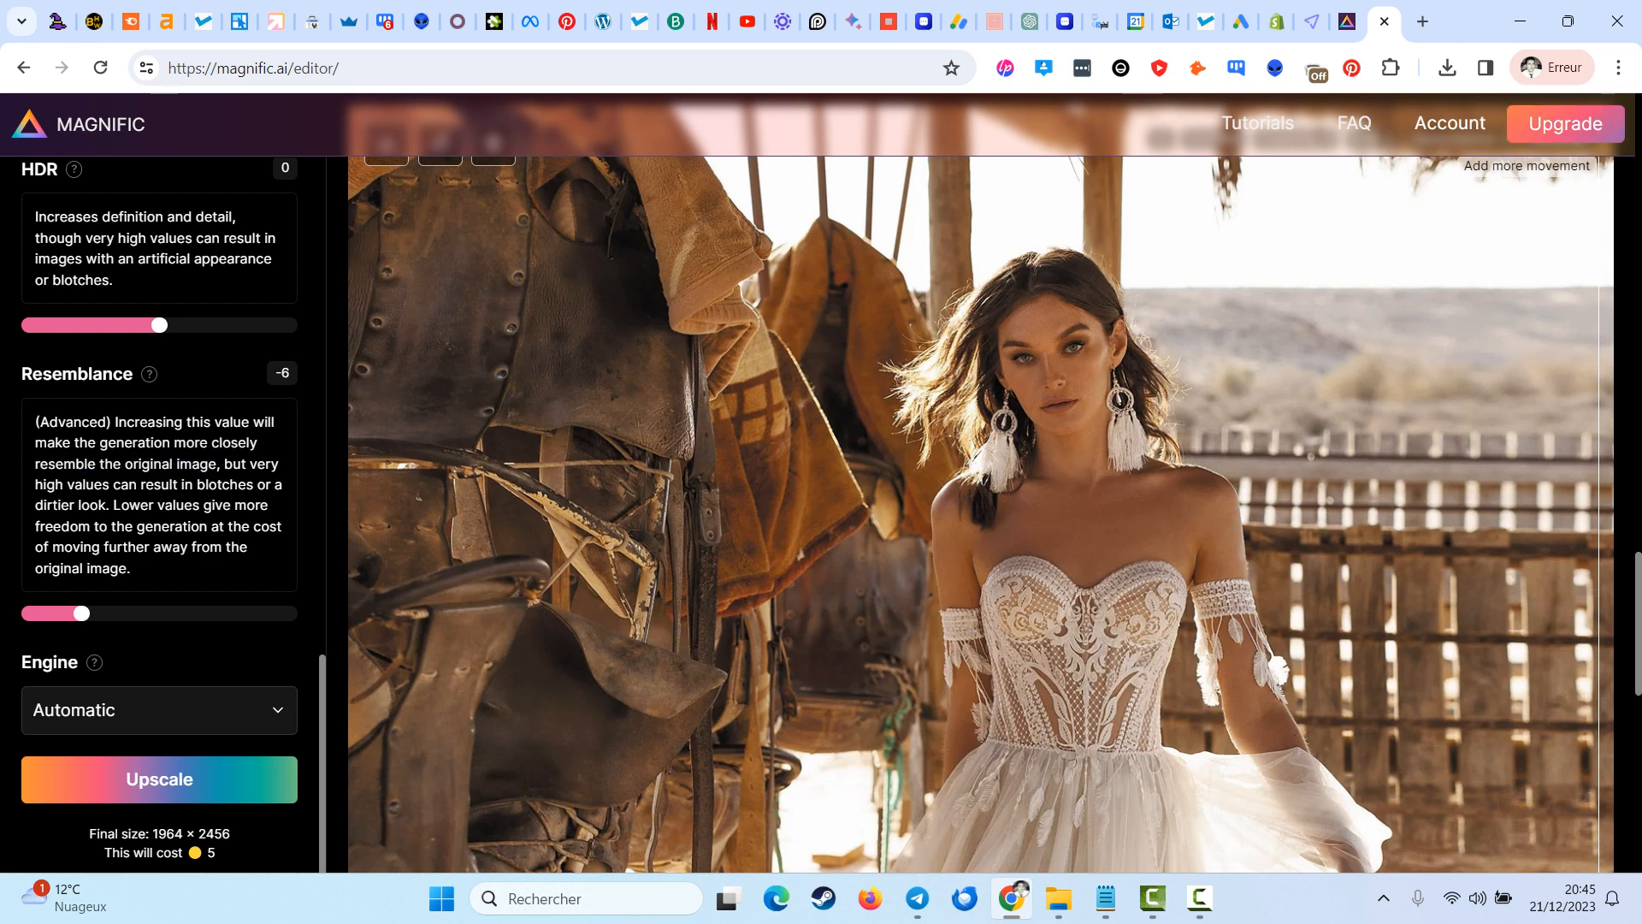
mouse_move(114, 505)
left_mouse_down()
mouse_move(192, 505)
mouse_move(114, 526)
left_mouse_up()
left_click(115, 526)
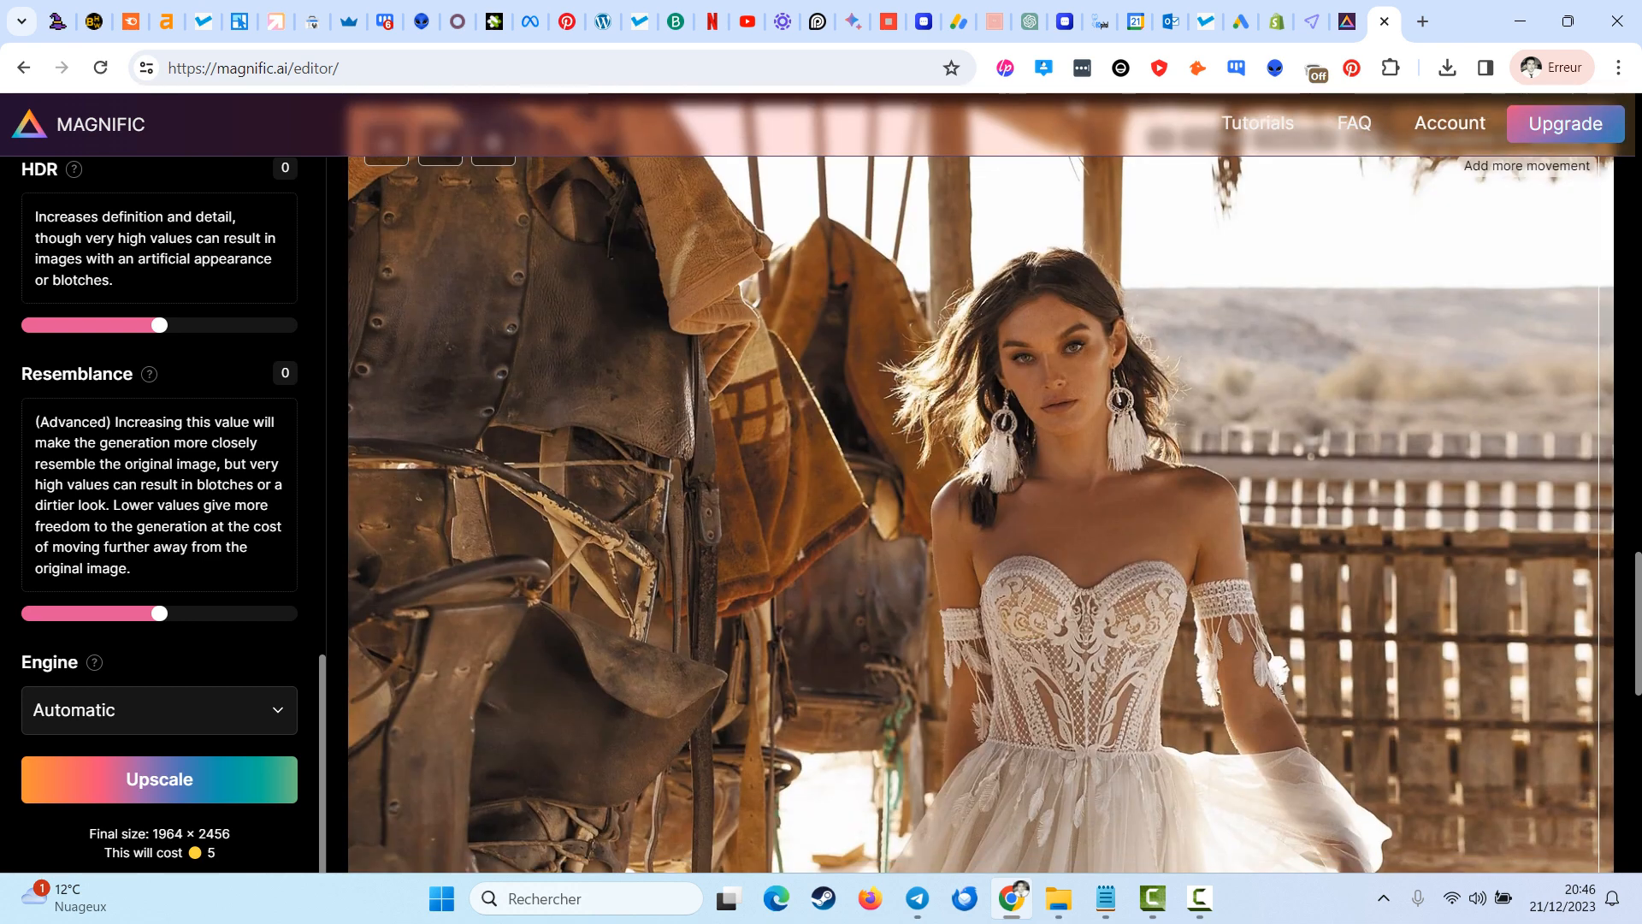
- Compare the before and after versions of the desert bridal photo, from the face and background down to the skirt
scroll(160, 514, "up", 4)
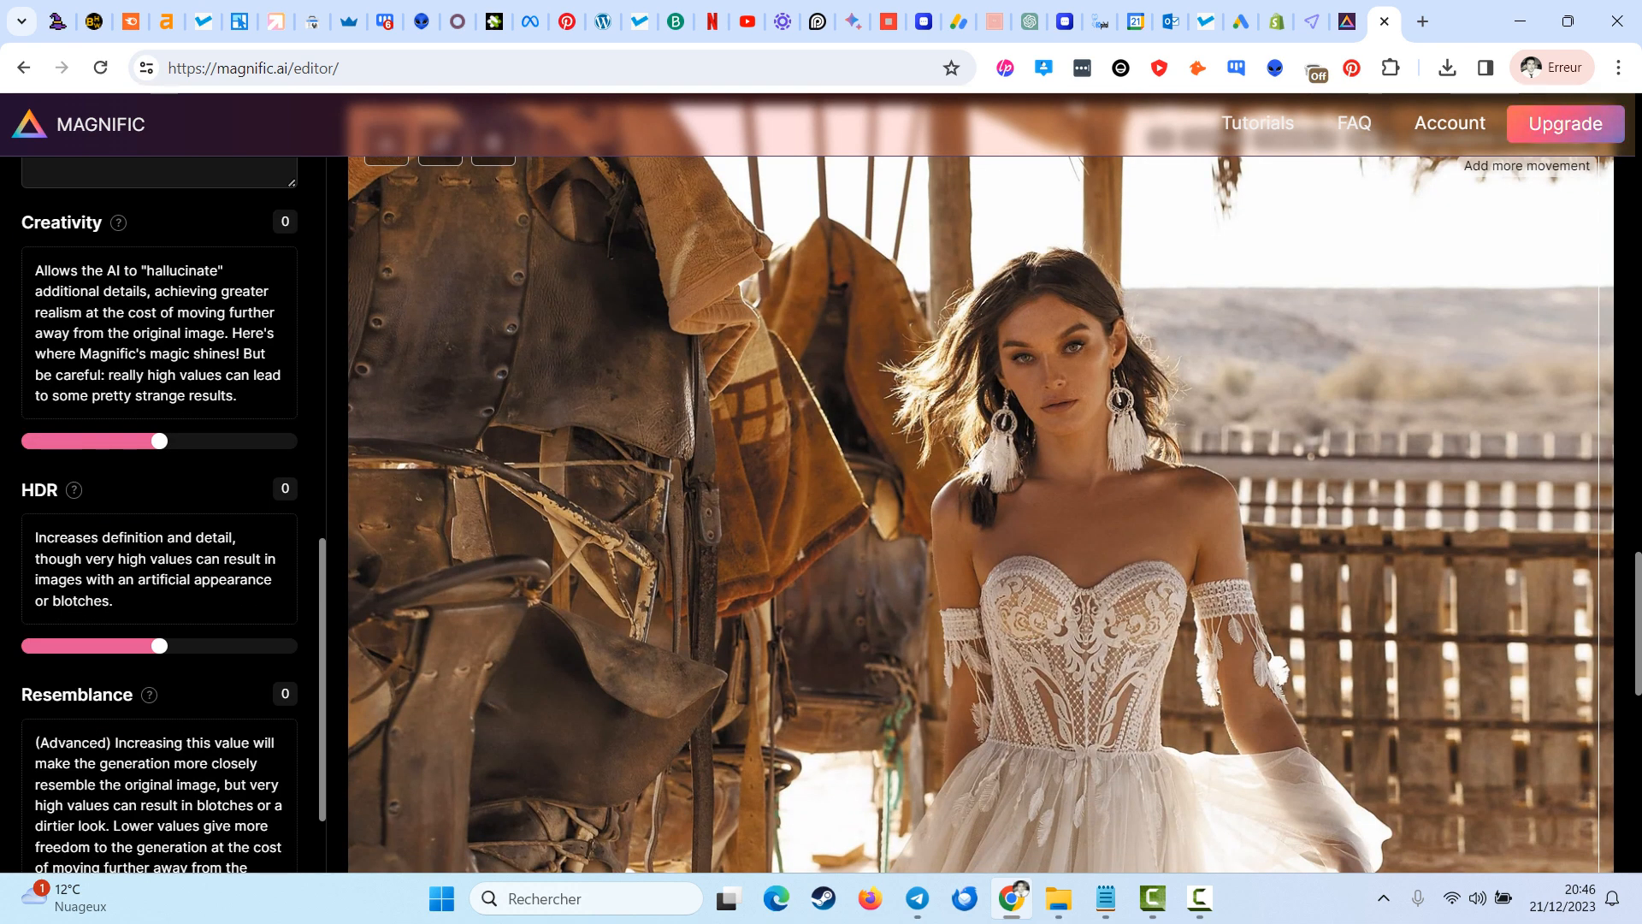
scroll(980, 513, "down", 1)
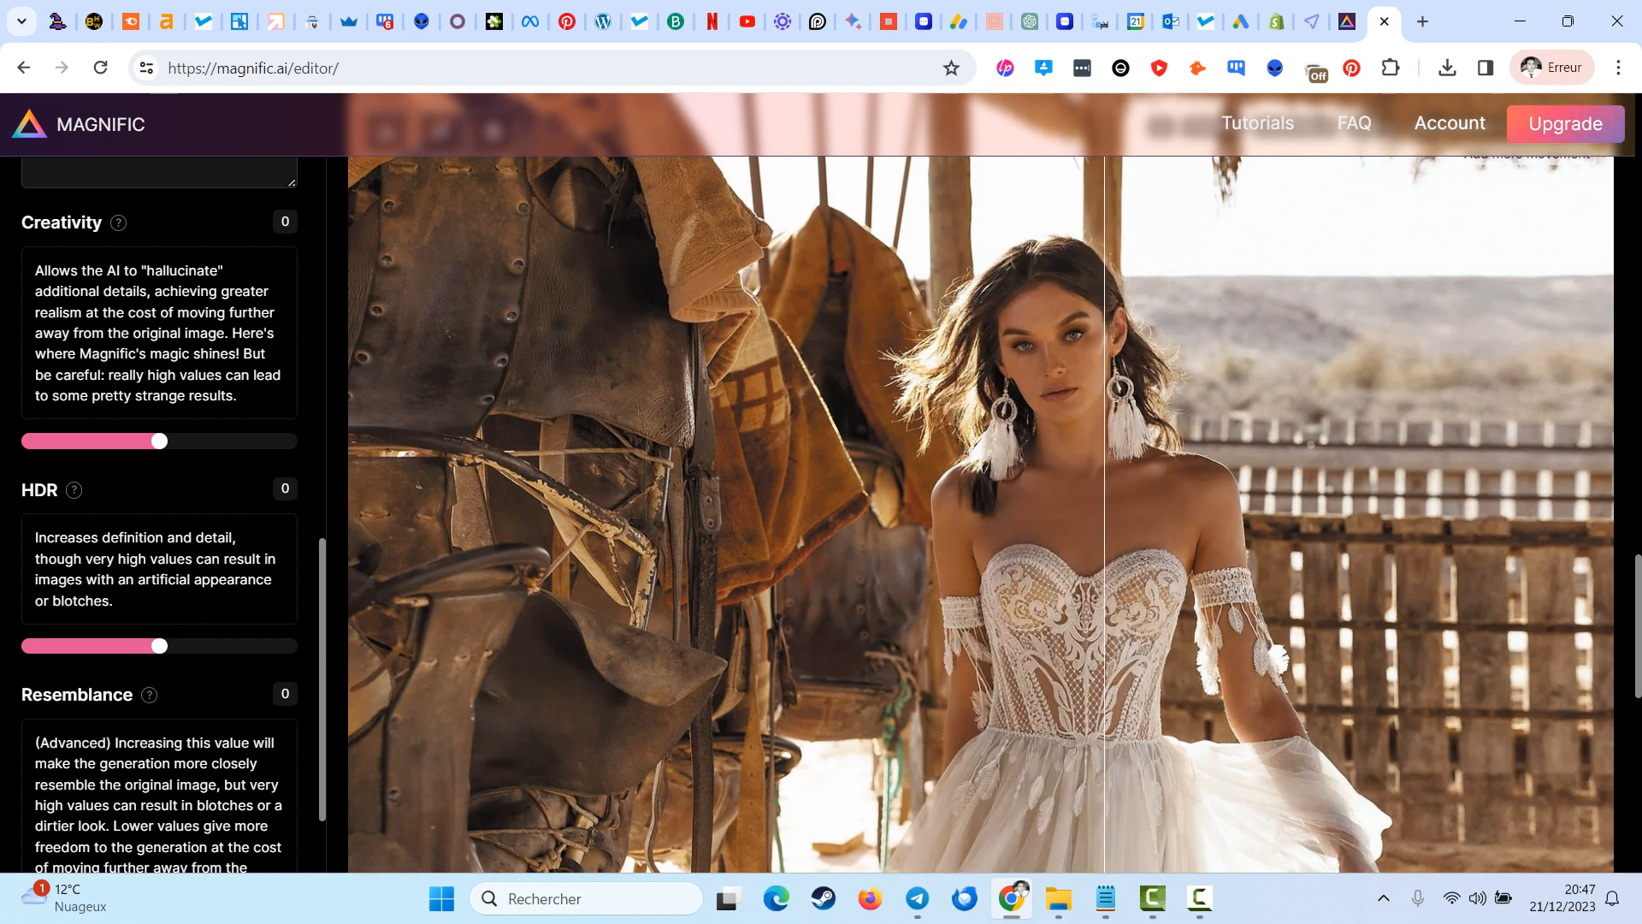
scroll(942, 528, "down", 5)
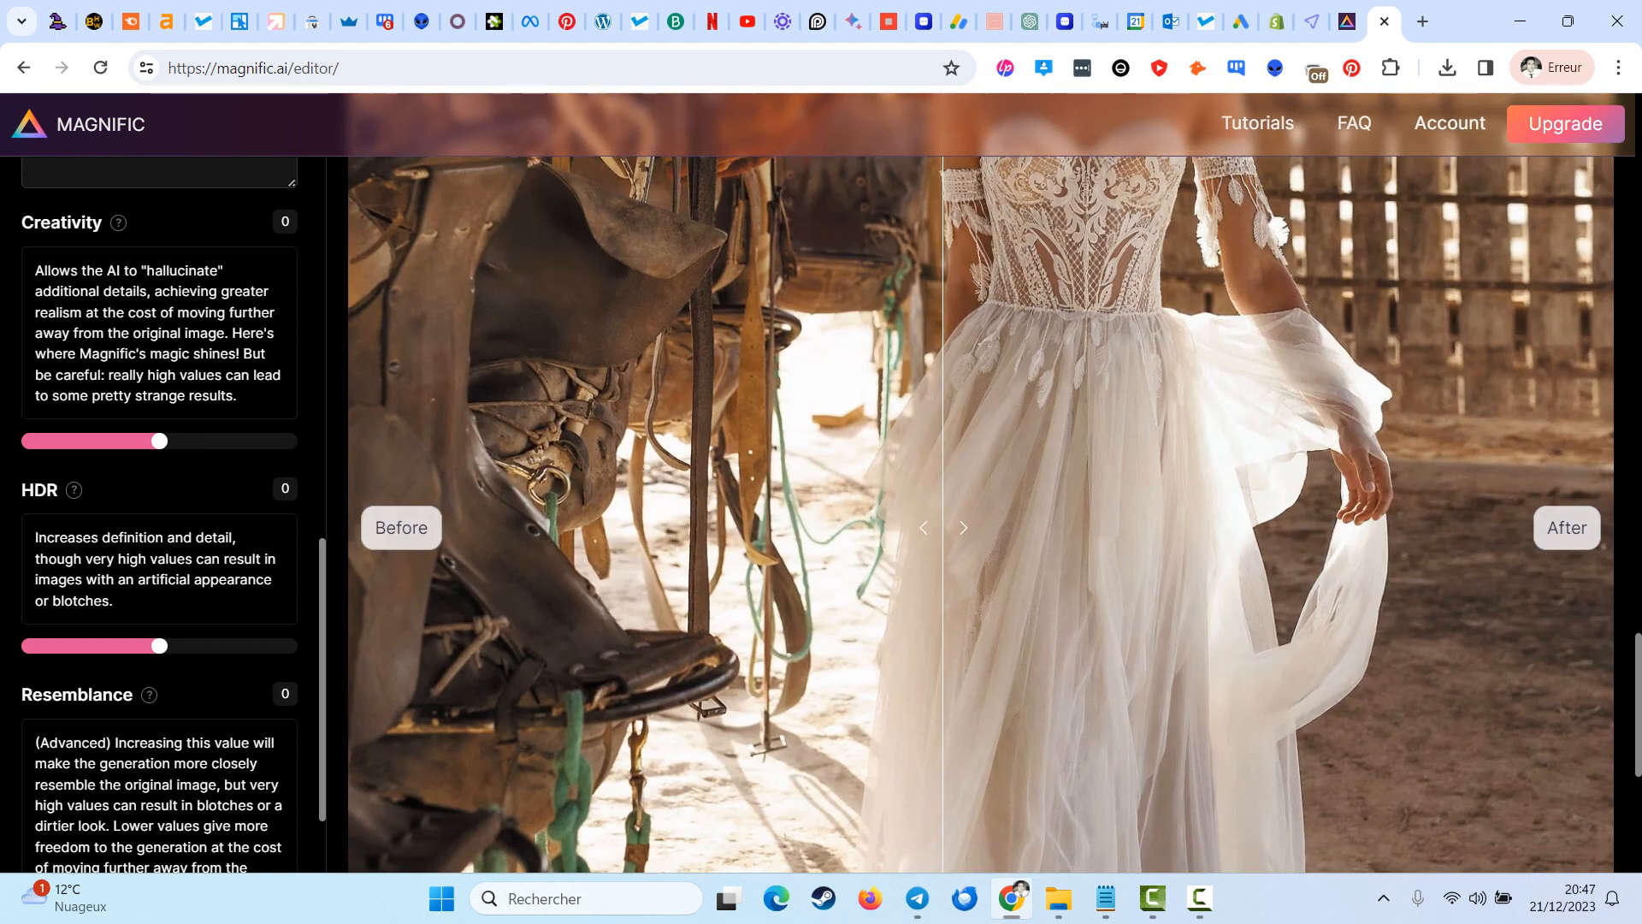
scroll(950, 530, "up", 3)
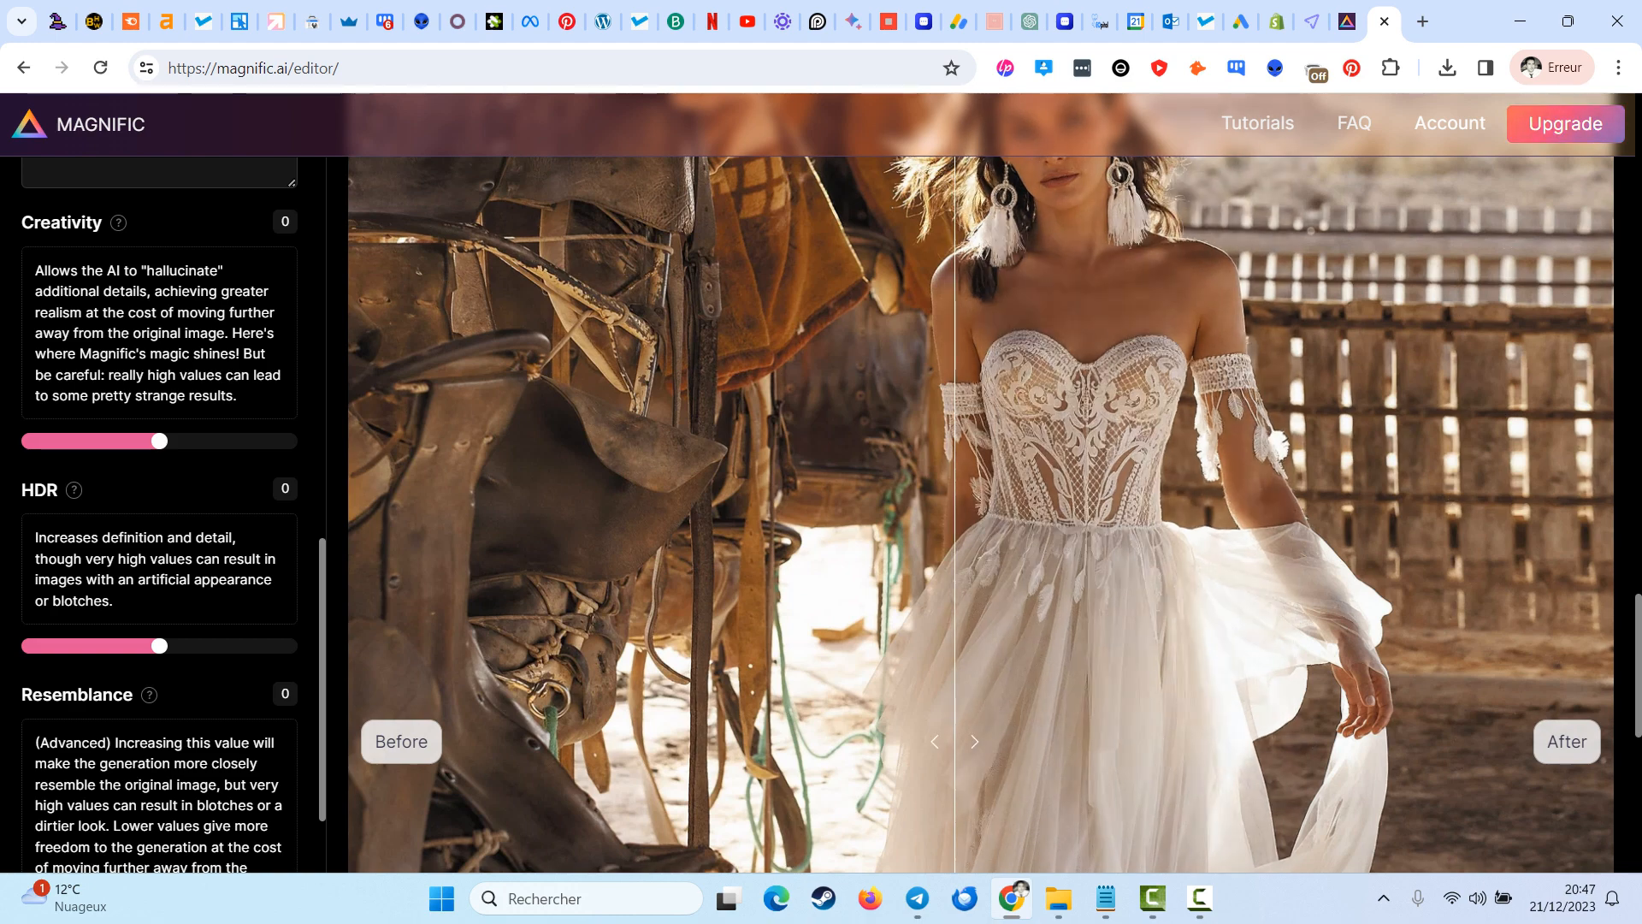
scroll(955, 513, "down", 6)
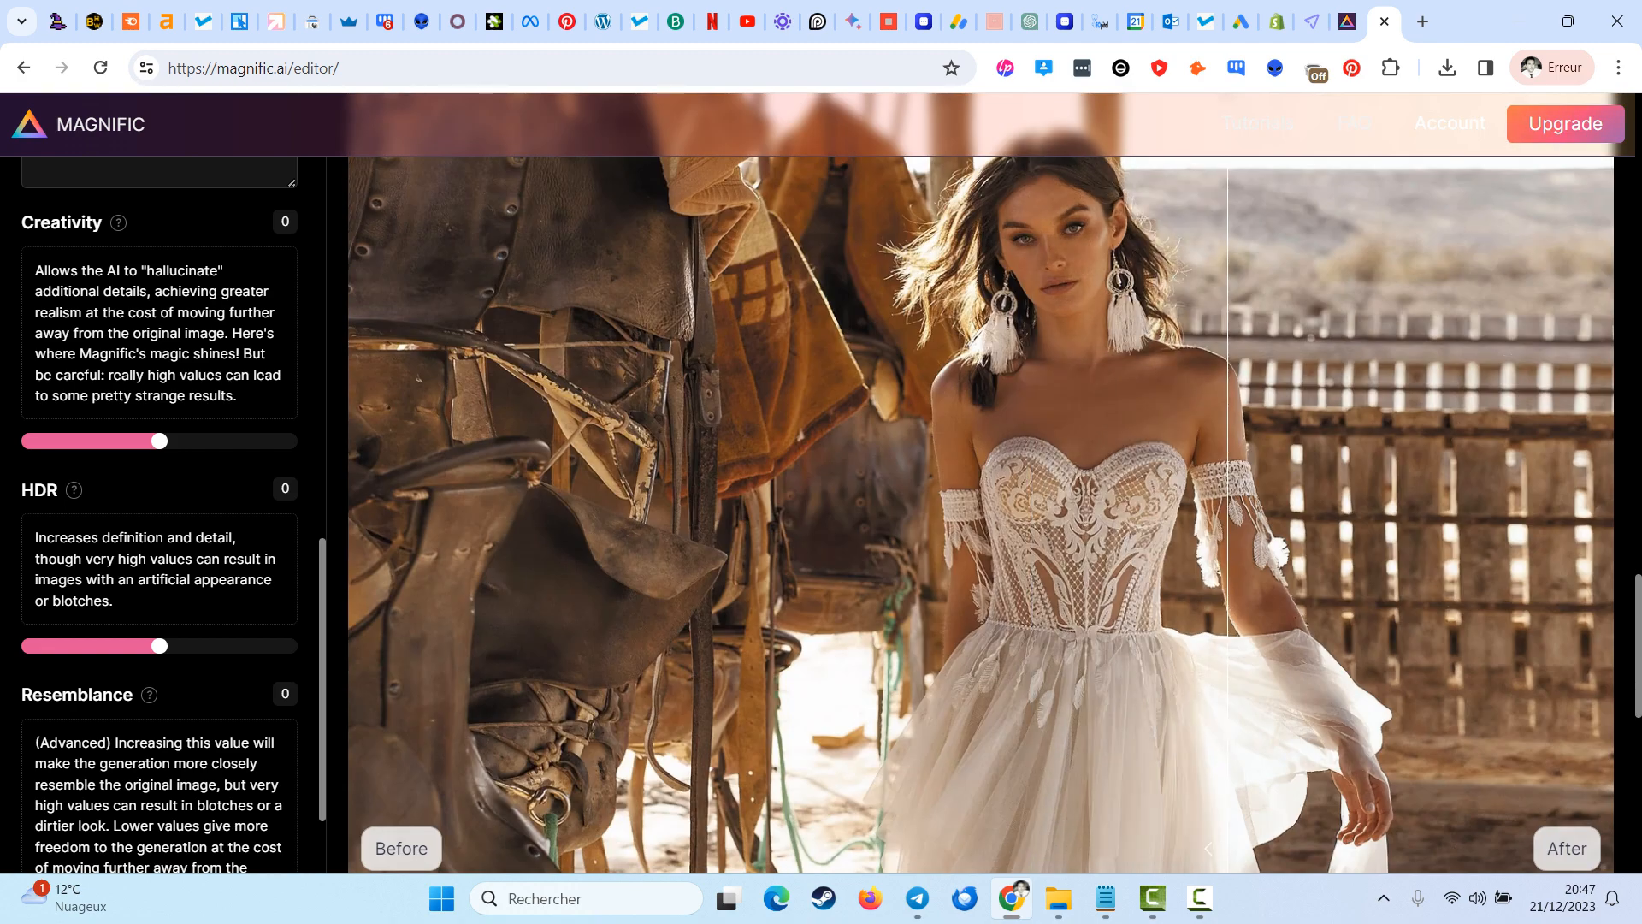
scroll(1227, 513, "up", 5)
scroll(1227, 513, "down", 3)
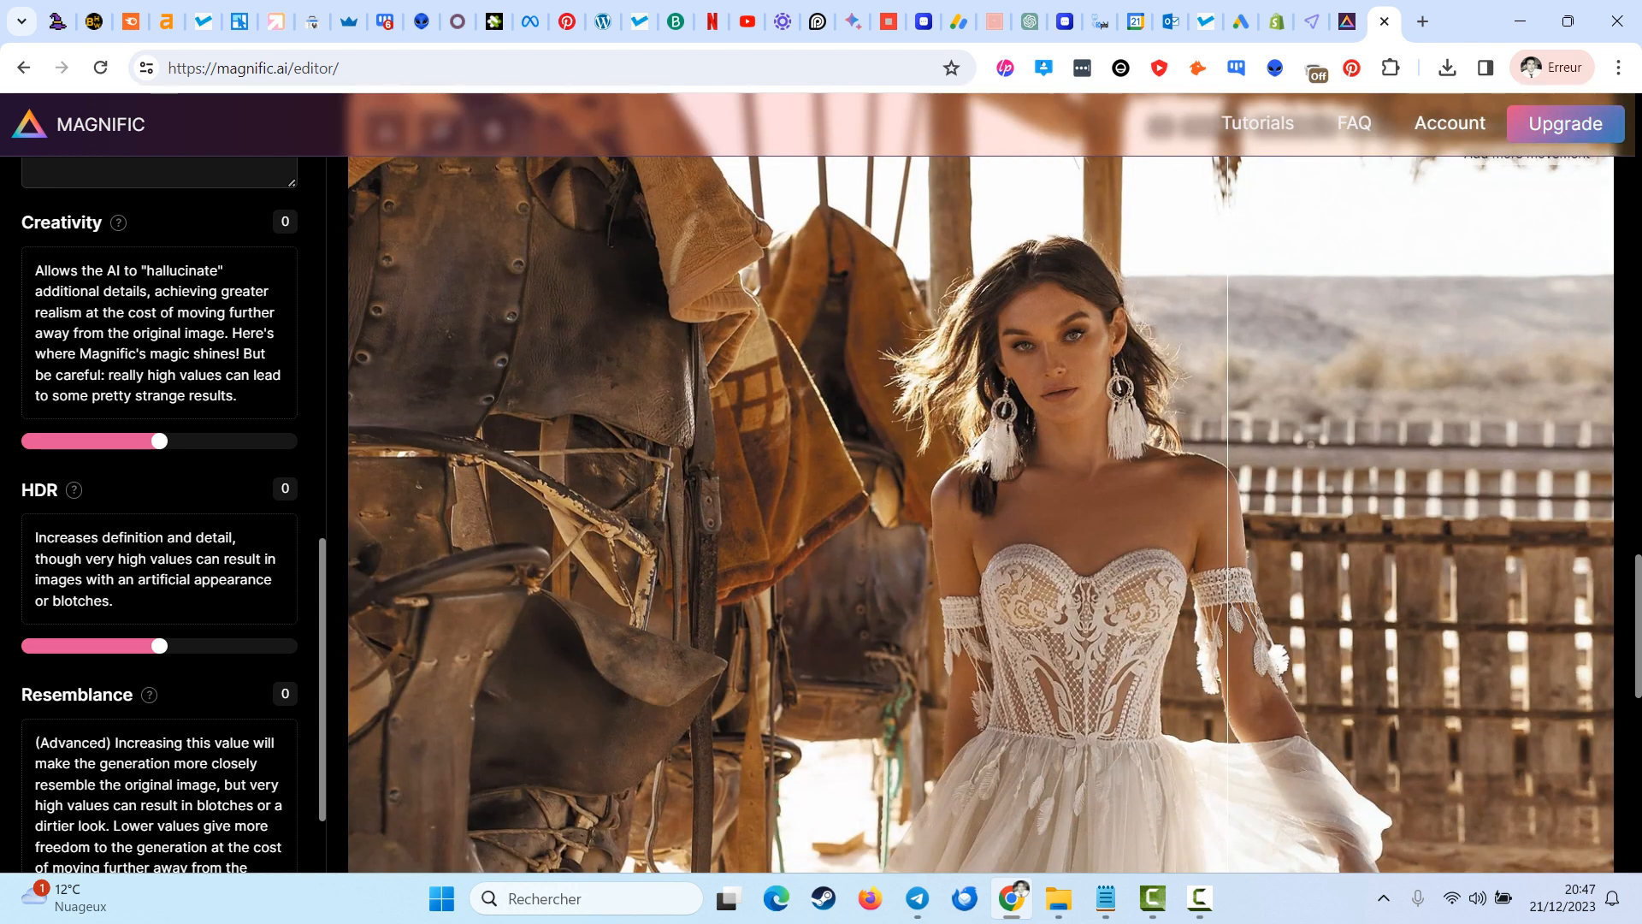
scroll(1228, 513, "up", 4)
scroll(520, 513, "down", 4)
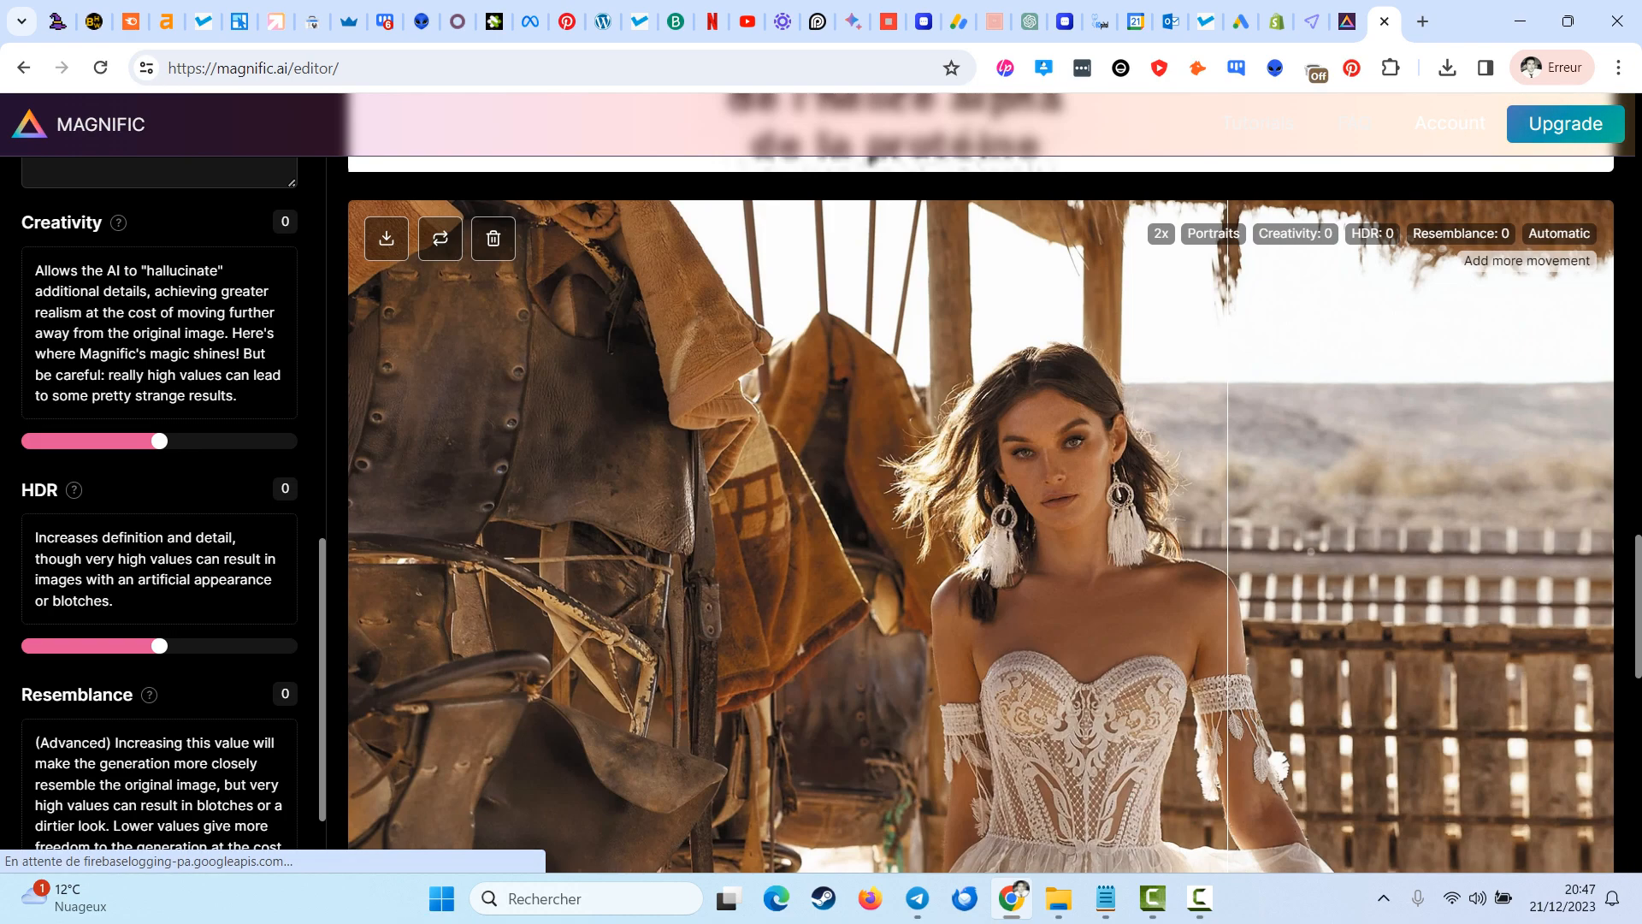
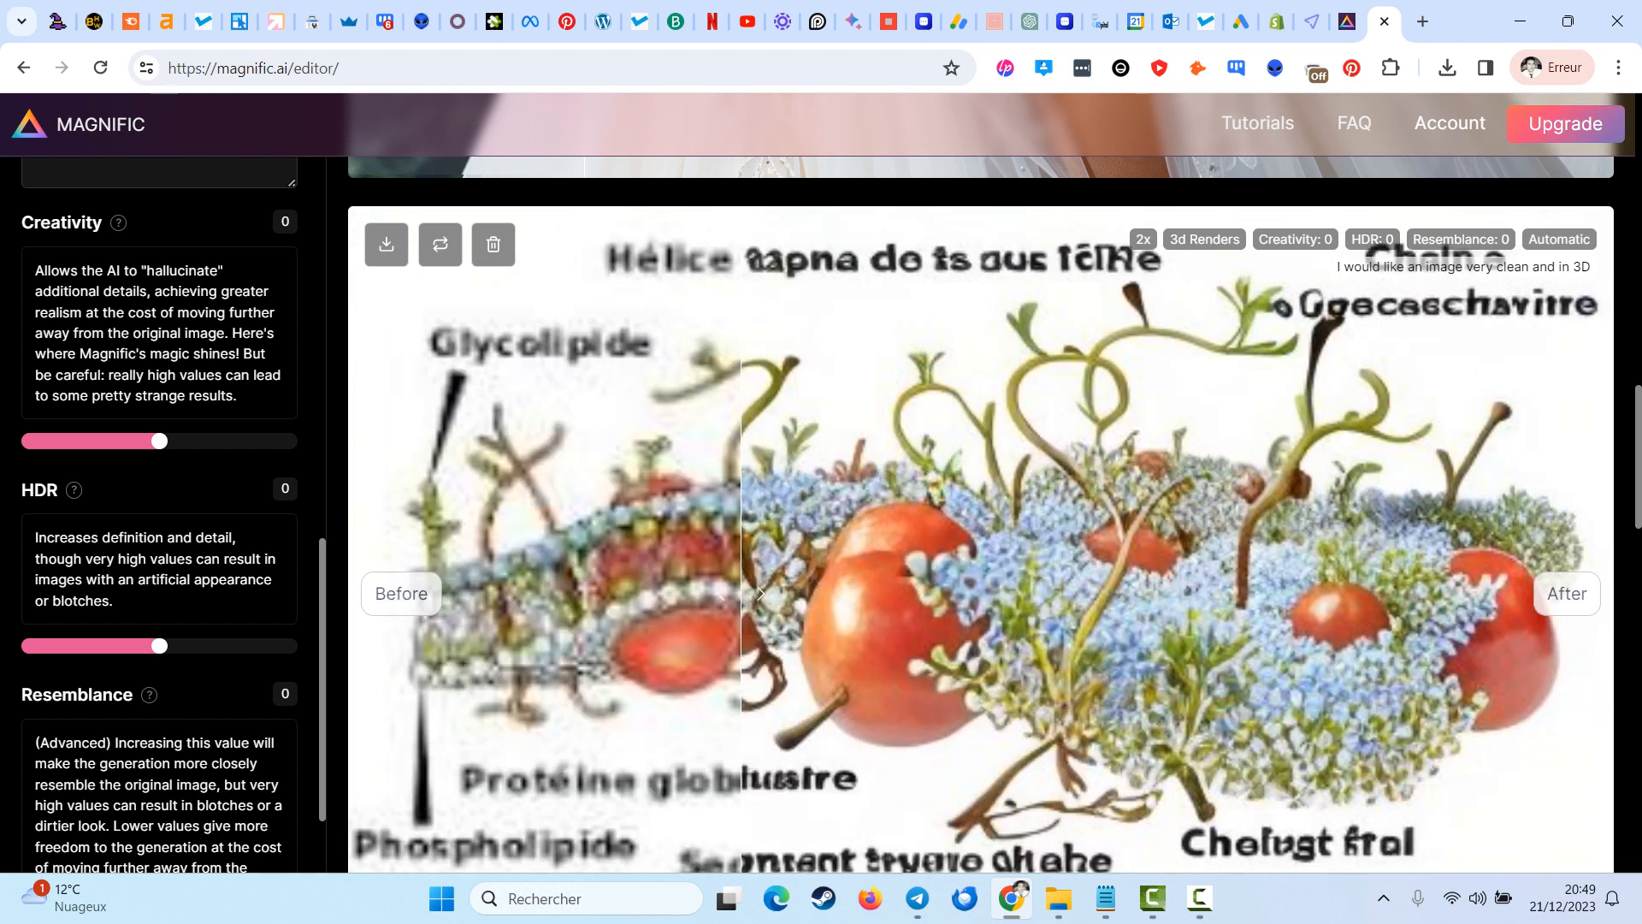
- Go to the first result in the list, the off-shoulder gown portrait upscaled with Creativity 10, and examine its original version
scroll(980, 513, "up", 7)
scroll(980, 514, "up", 10)
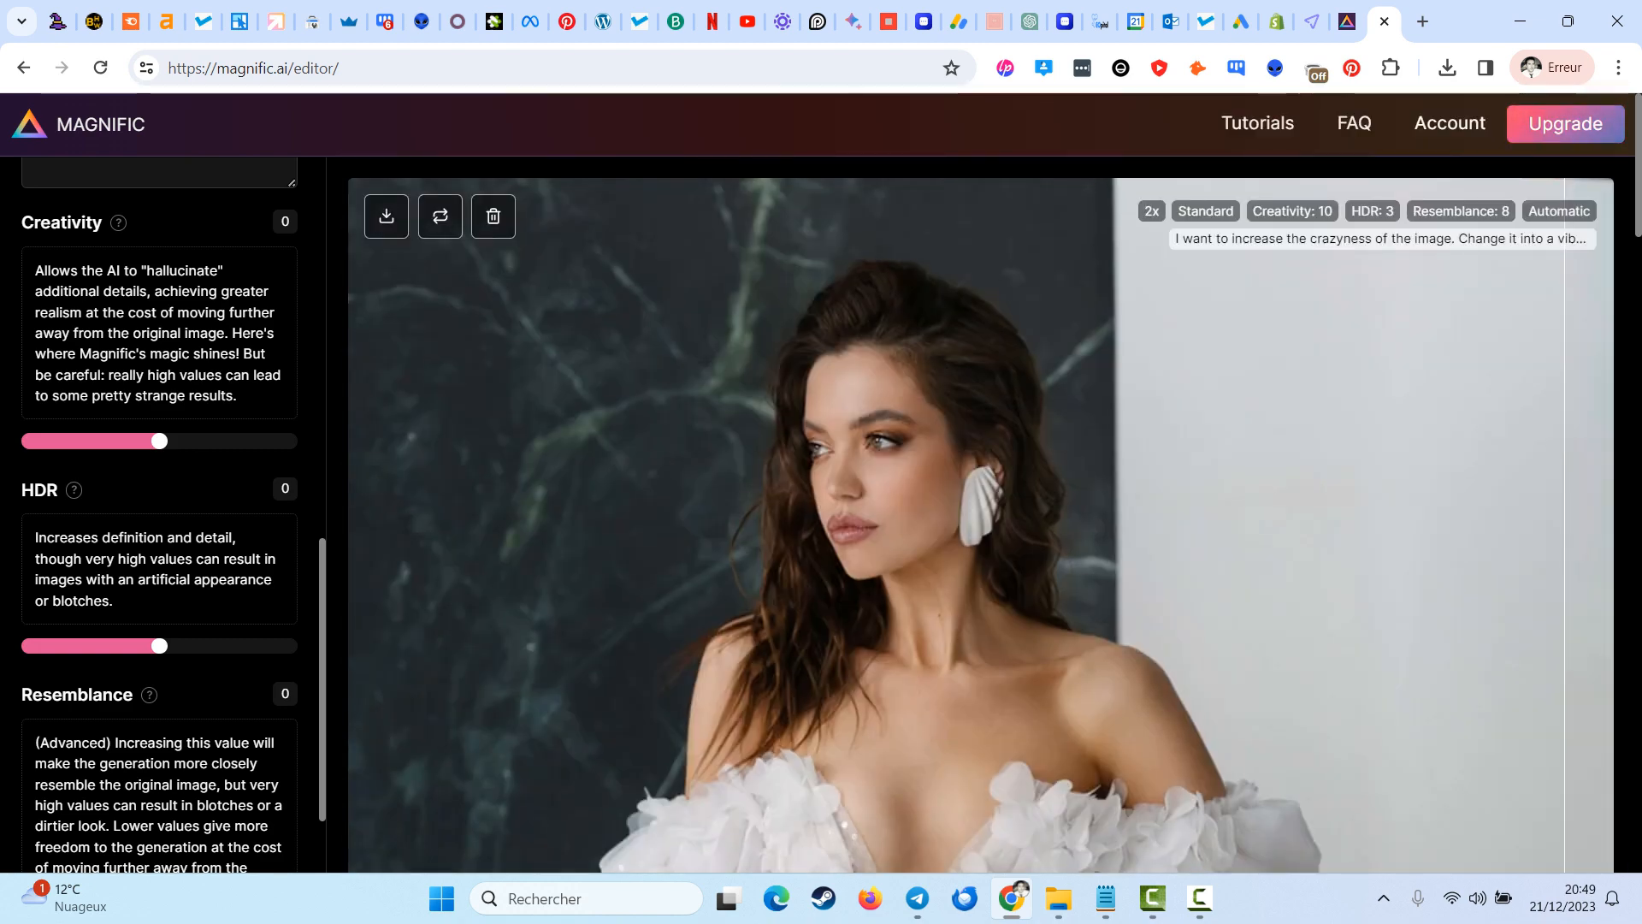
scroll(981, 514, "down", 1)
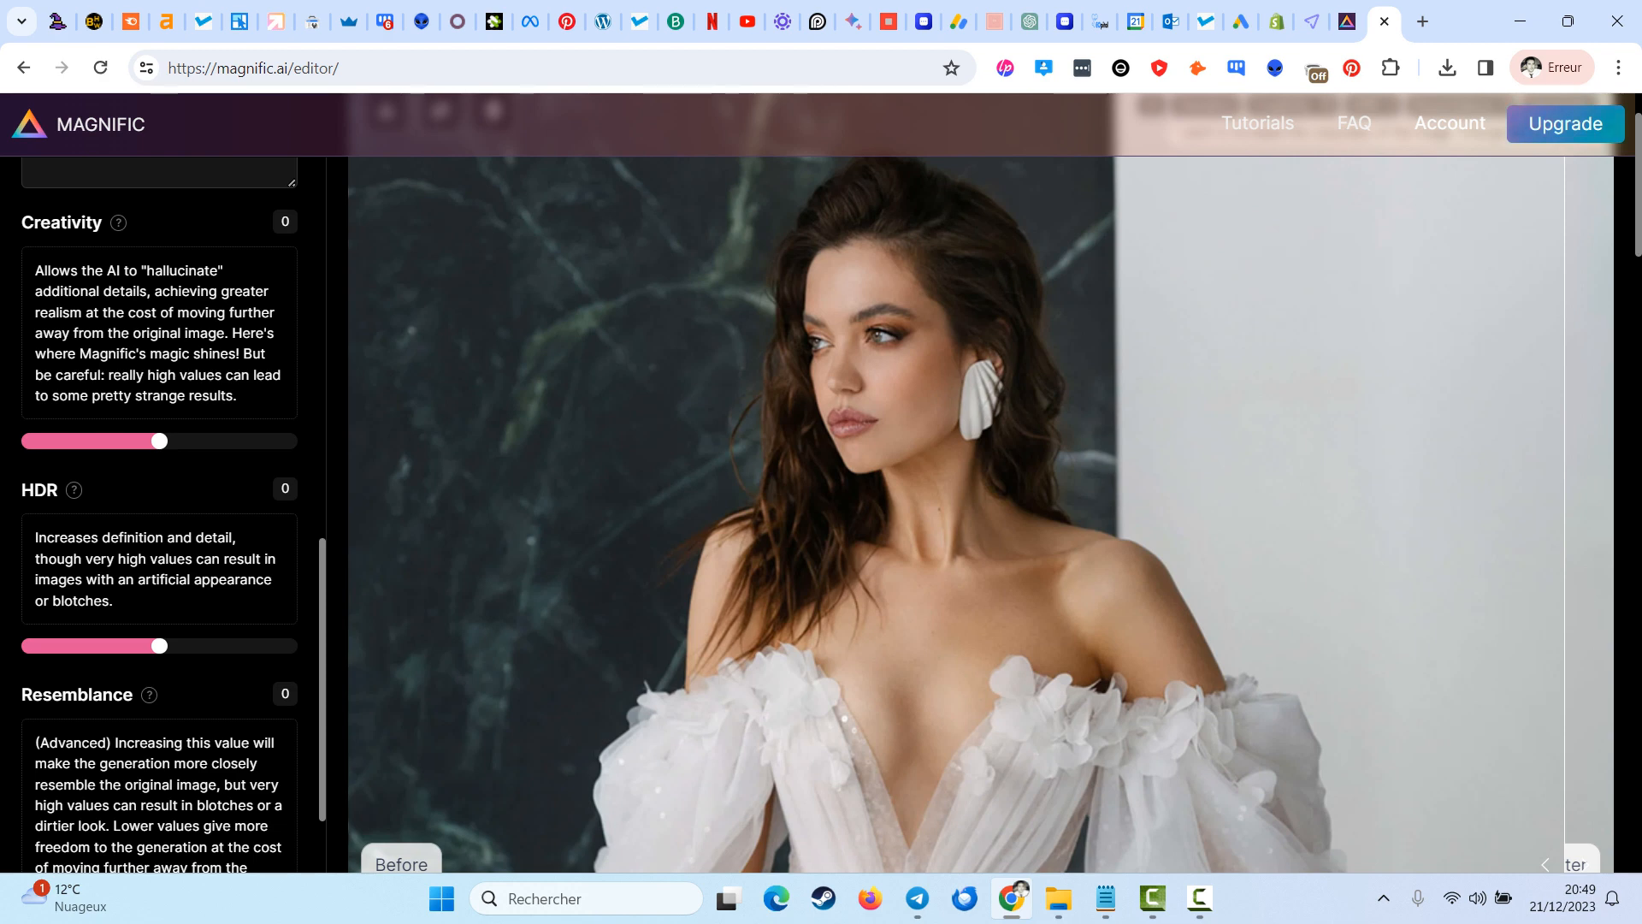
scroll(980, 513, "down", 4)
scroll(980, 513, "up", 4)
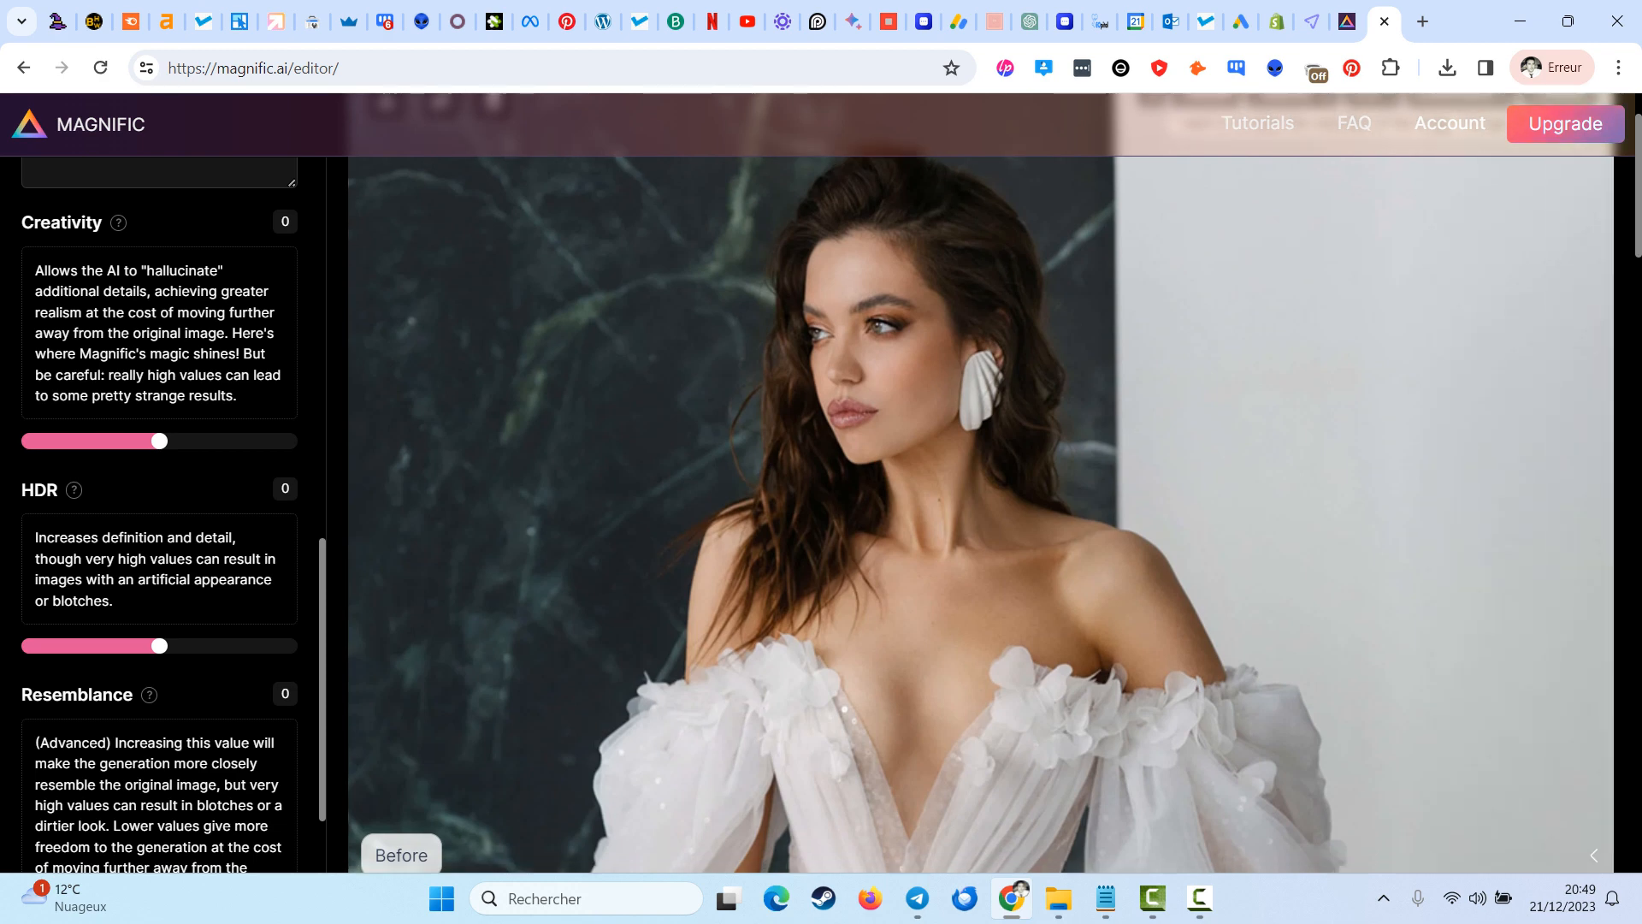
scroll(980, 513, "down", 9)
scroll(980, 513, "up", 5)
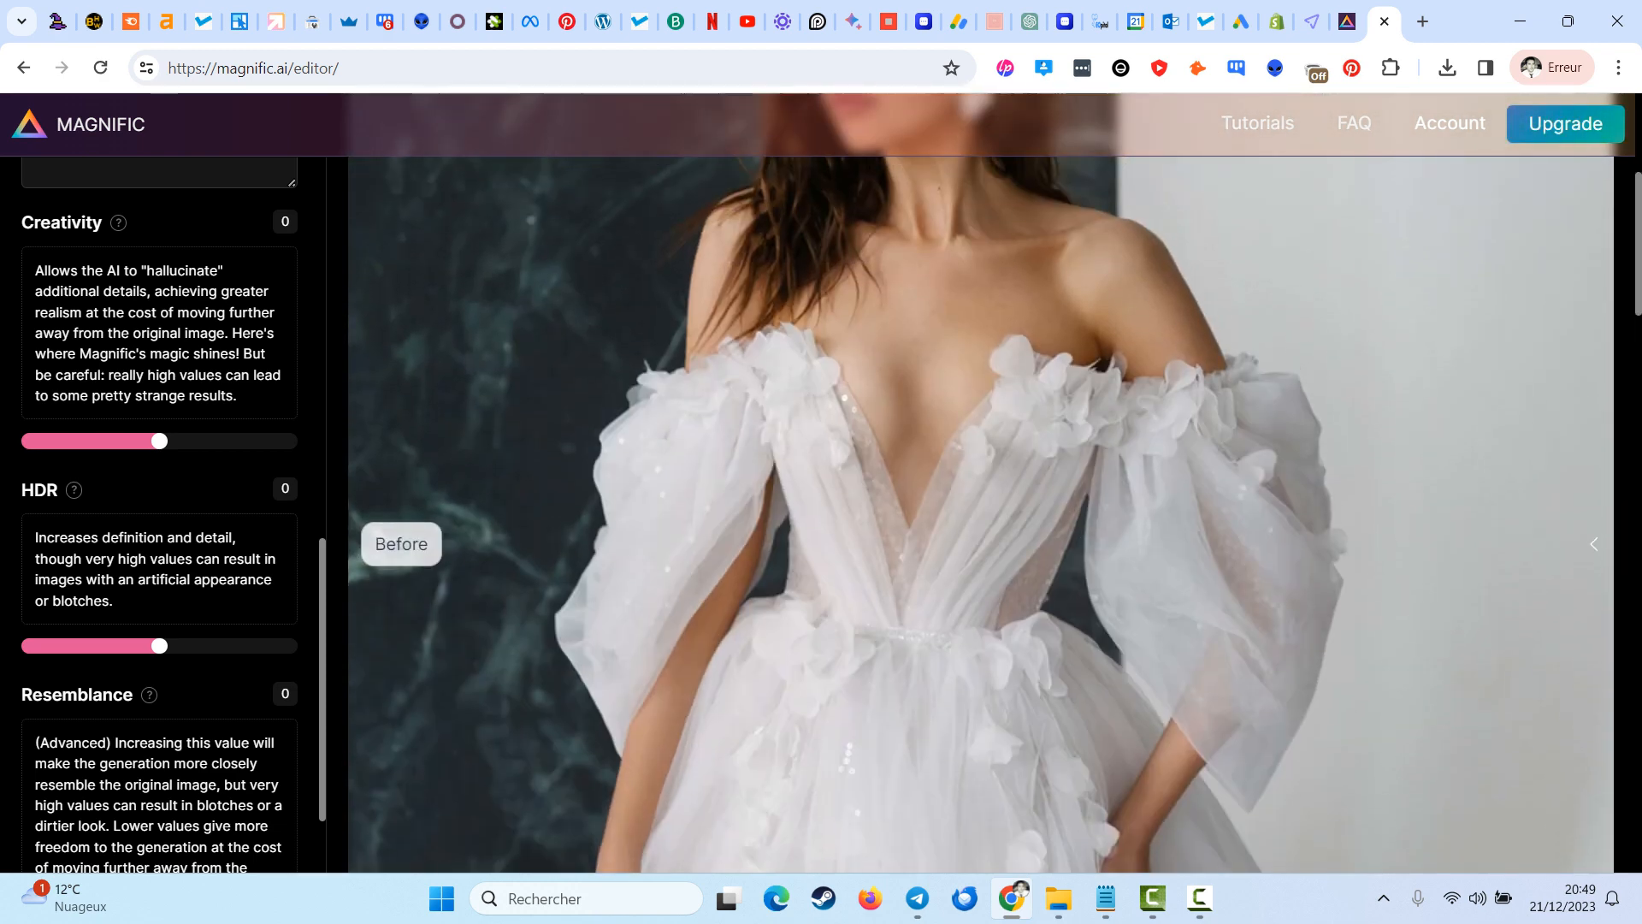
scroll(980, 513, "up", 1)
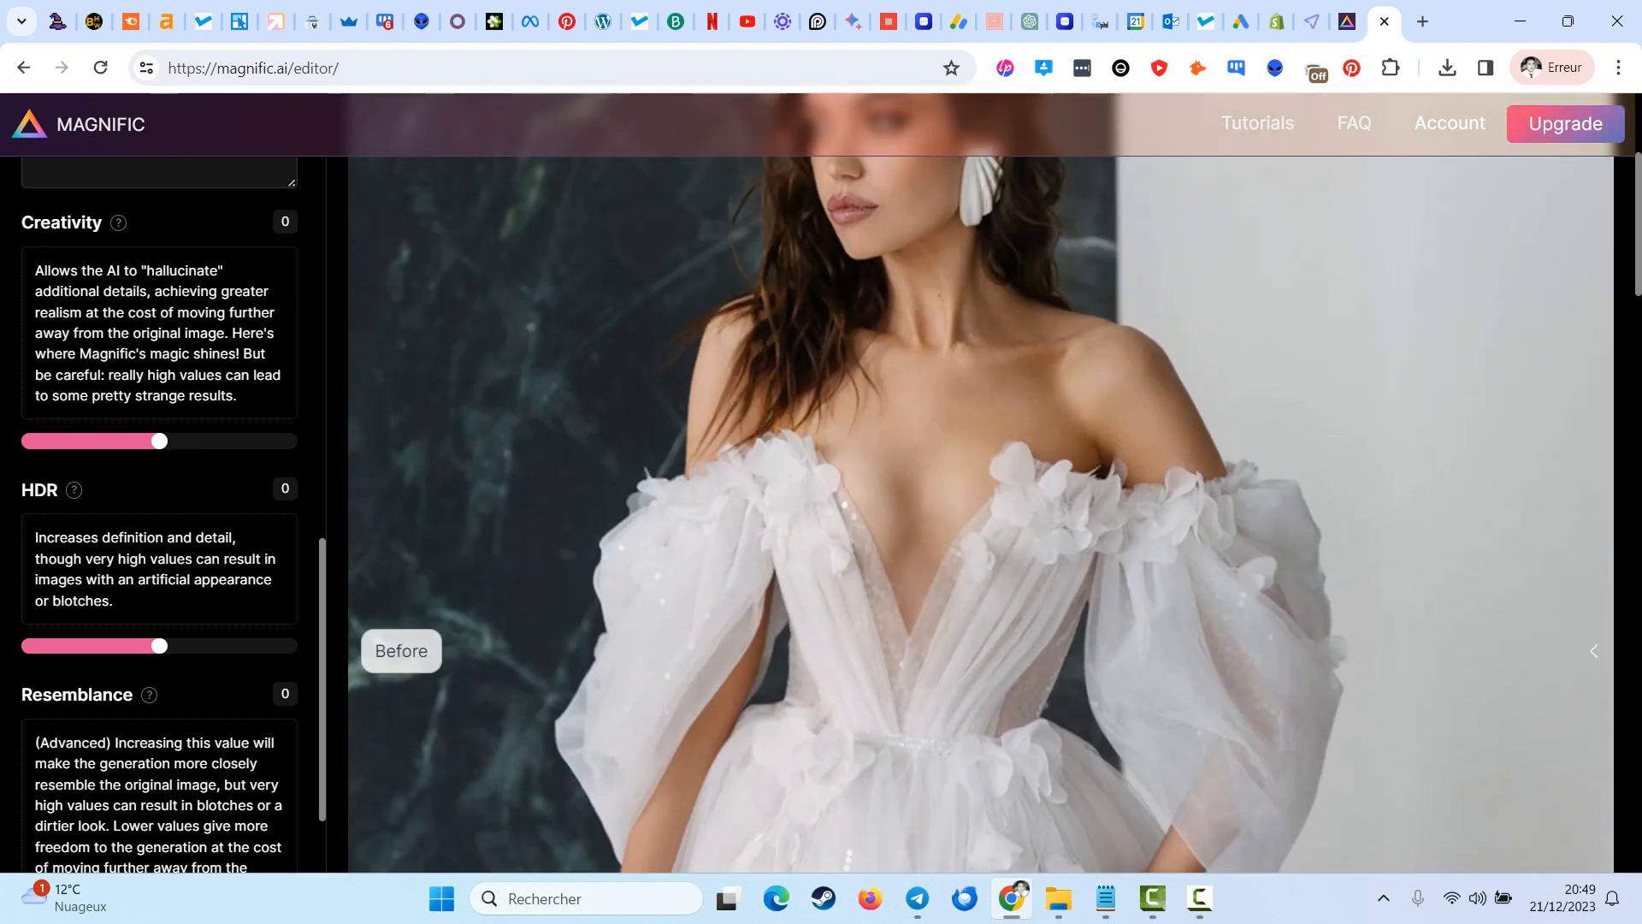
- Set Creativity to 1 and compare the before and after versions of the portrait's sleeve, earring and face
mouse_move(159, 440)
left_mouse_down()
mouse_move(293, 440)
mouse_move(172, 440)
left_mouse_up()
scroll(980, 513, "up", 2)
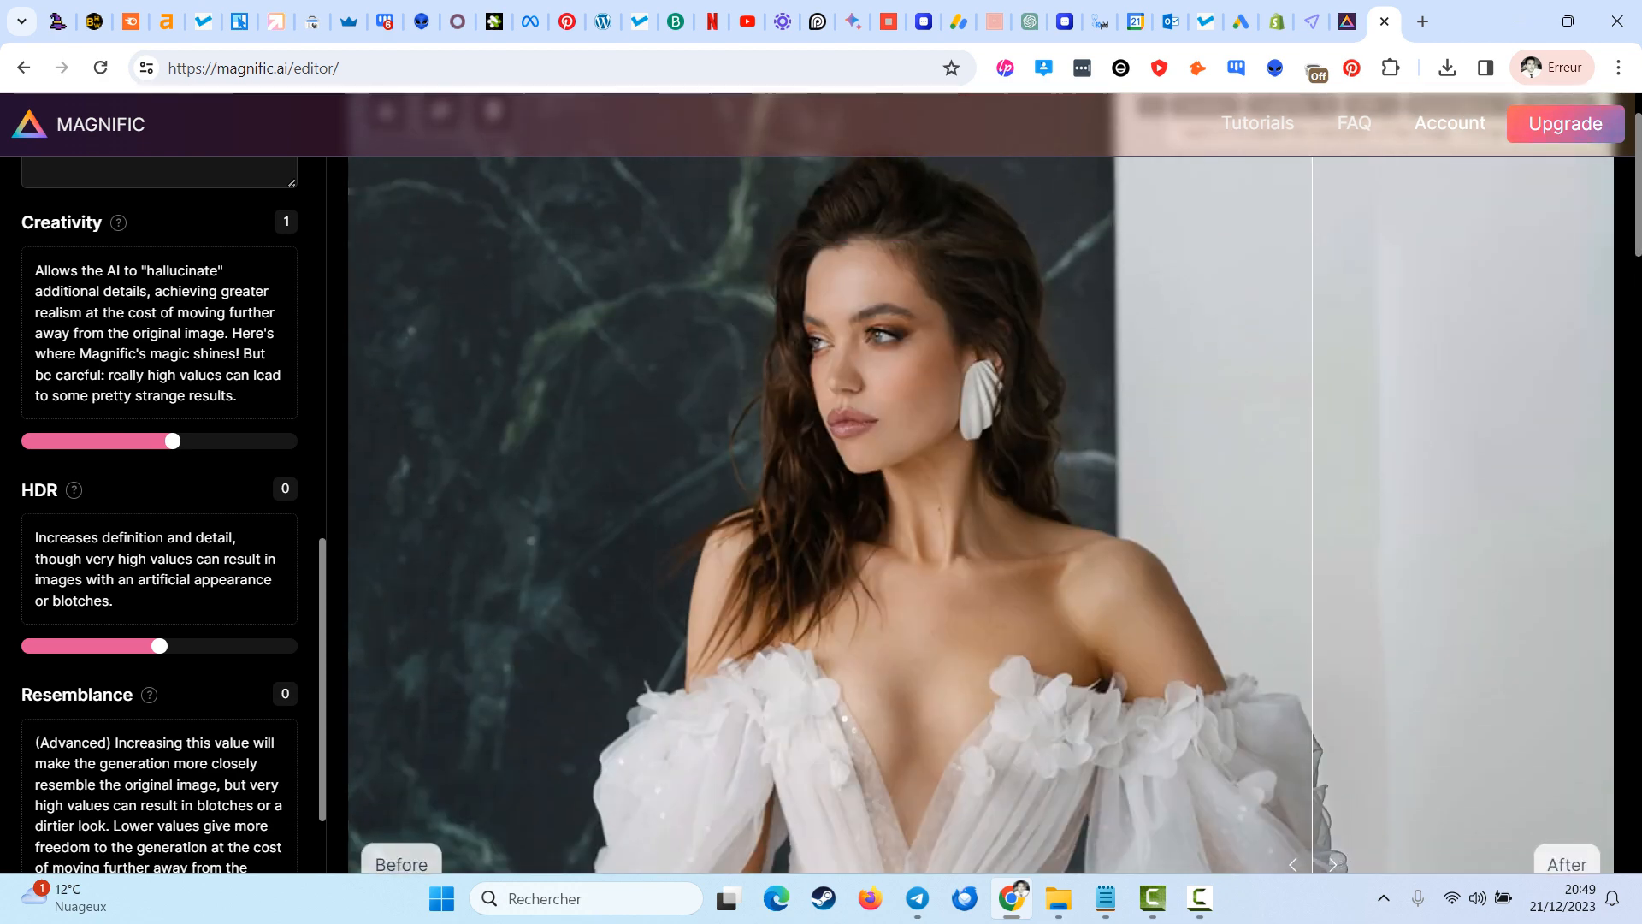
scroll(980, 513, "down", 2)
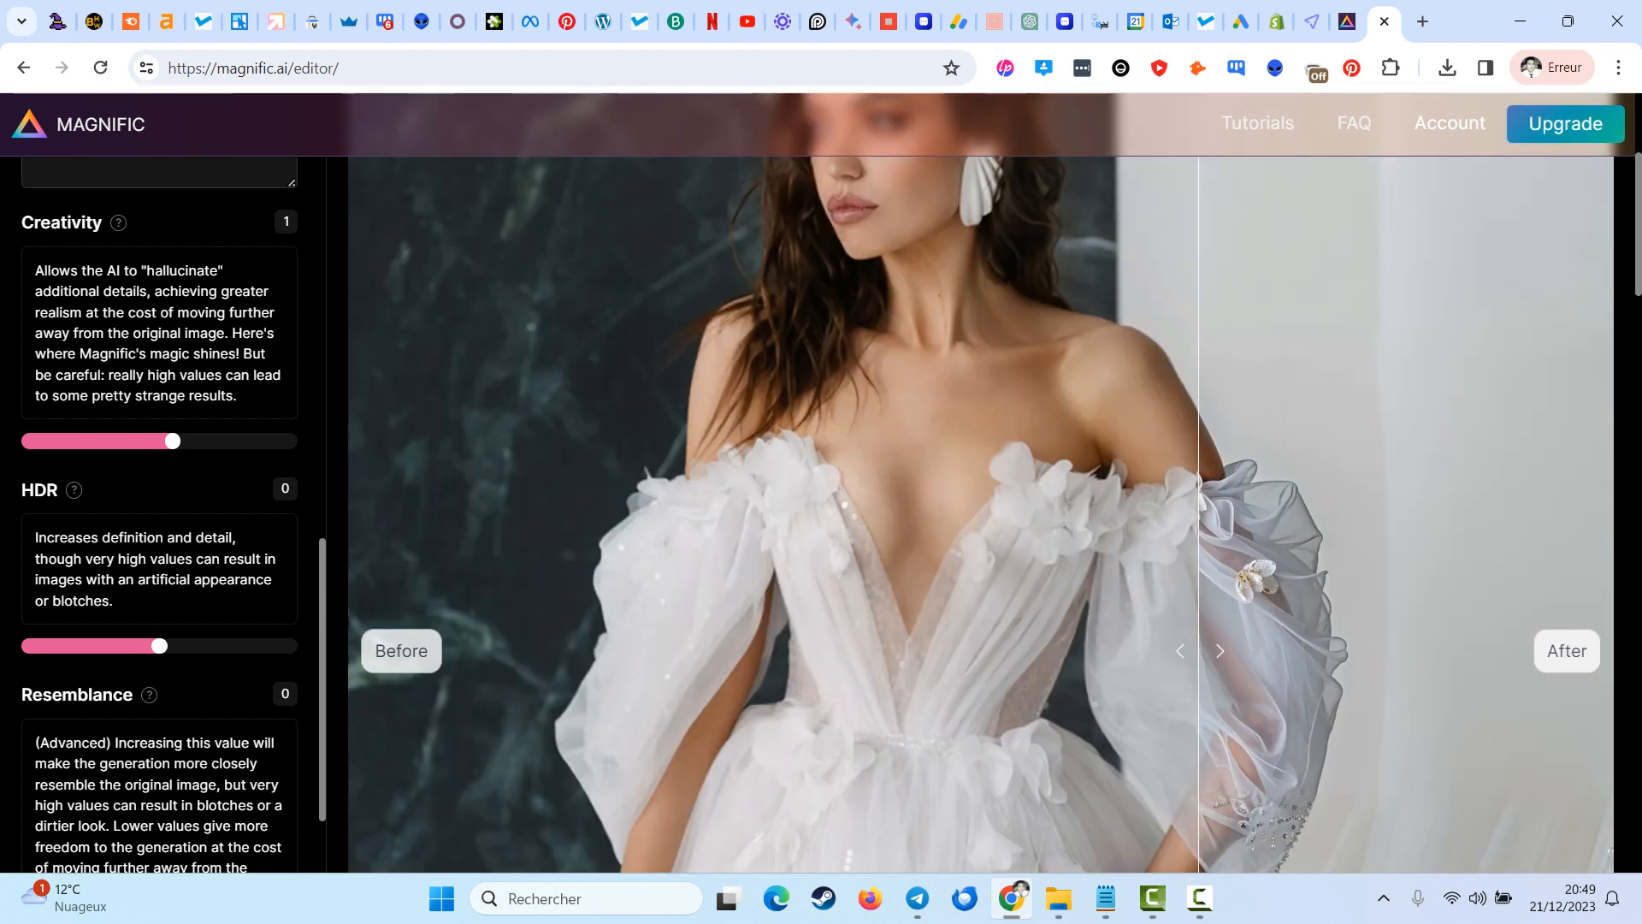
scroll(980, 513, "up", 1)
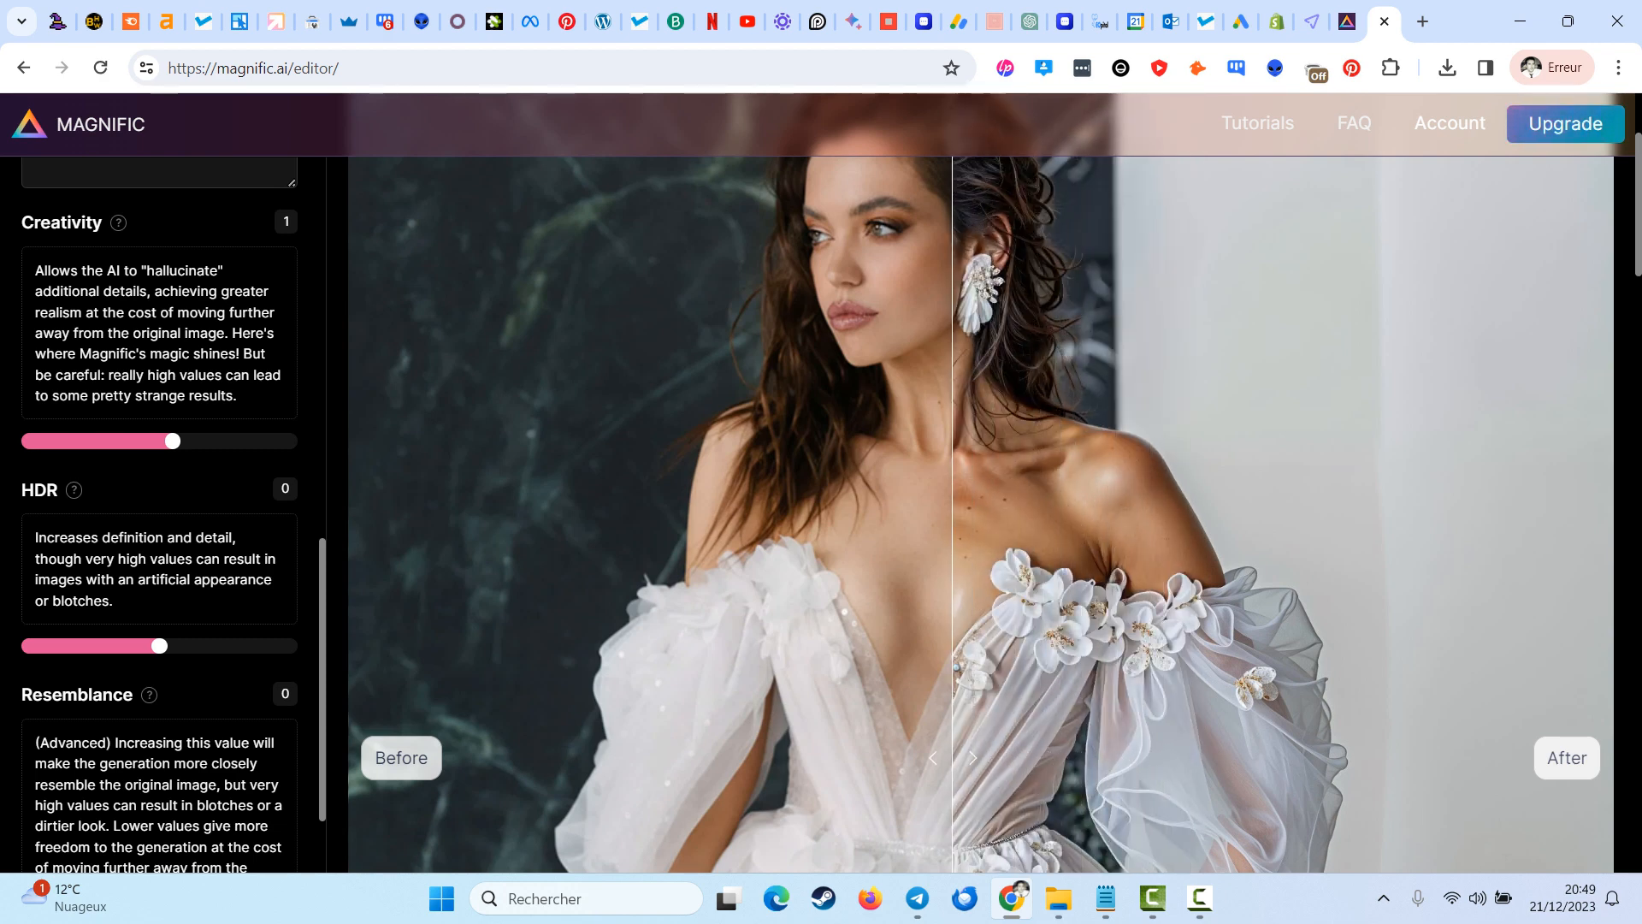
scroll(980, 513, "up", 2)
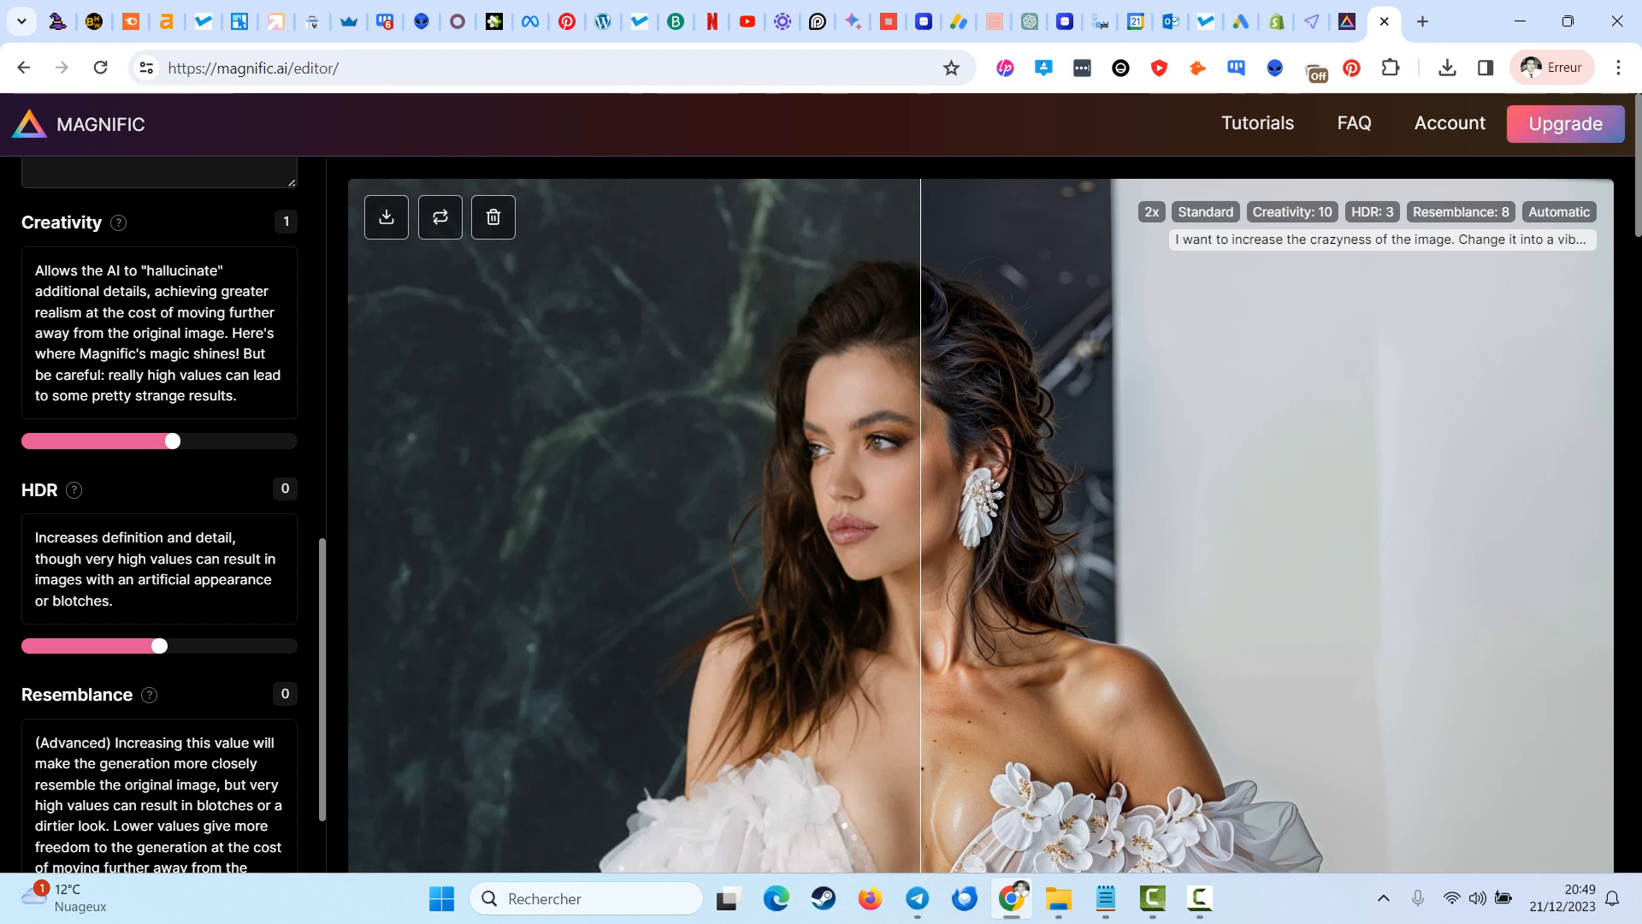
- Compare the before and after versions of the portrait's gown, hand, face and background, and go back to the Prompt setting
scroll(981, 526, "down", 4)
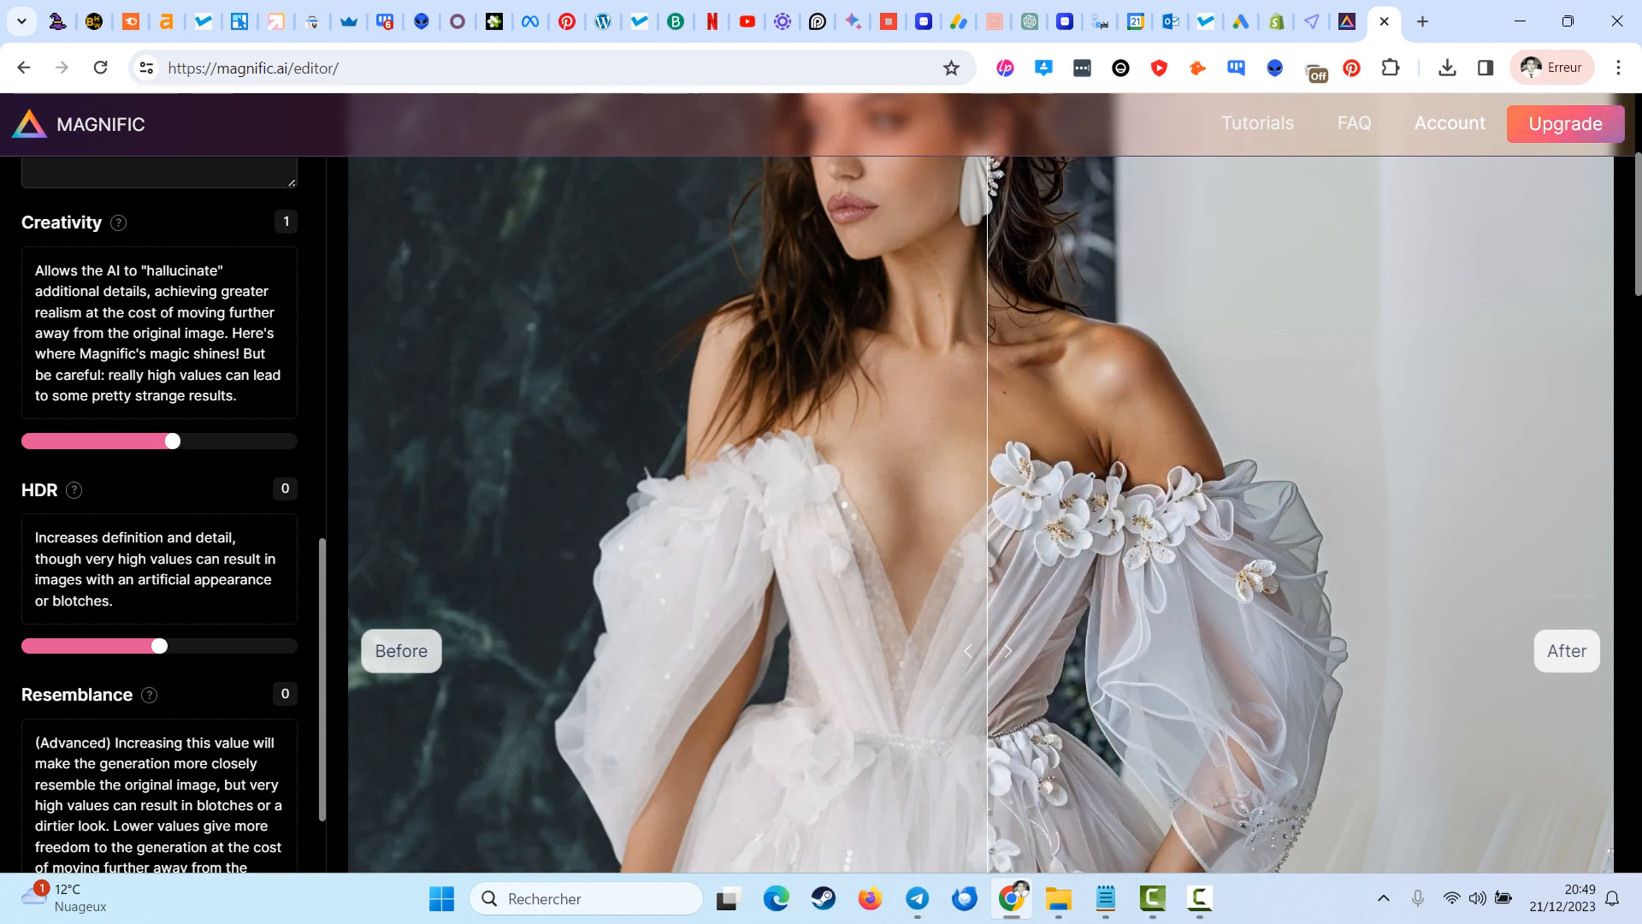
scroll(980, 513, "down", 2)
scroll(980, 513, "down", 1)
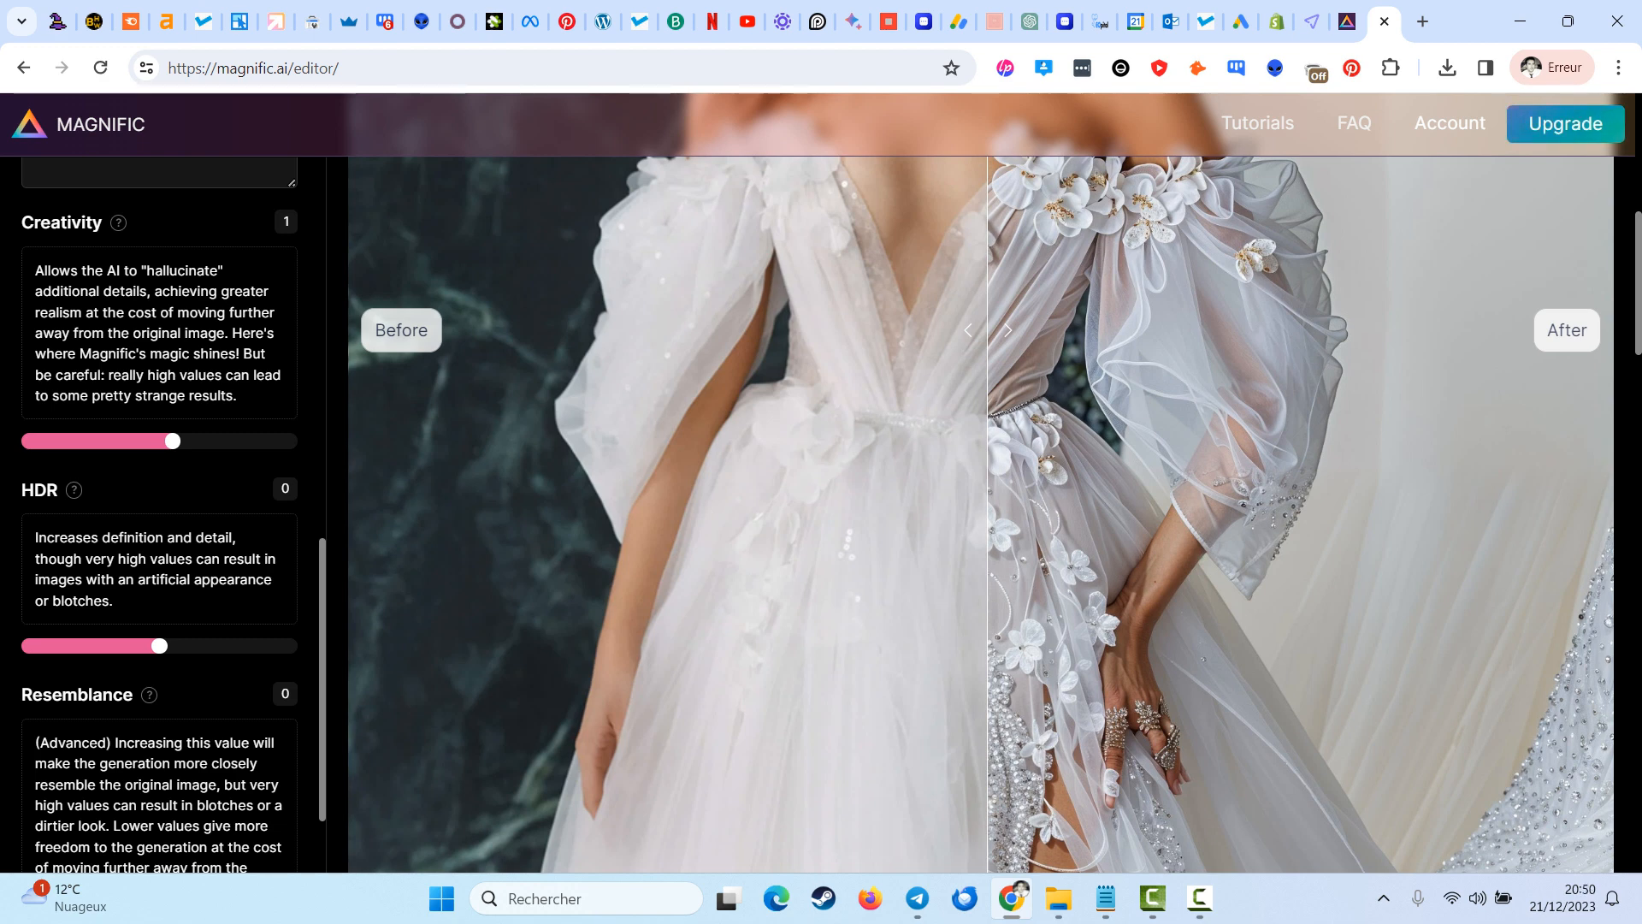
scroll(980, 514, "up", 1)
left_click_drag(987, 437, 874, 437)
scroll(980, 513, "up", 5)
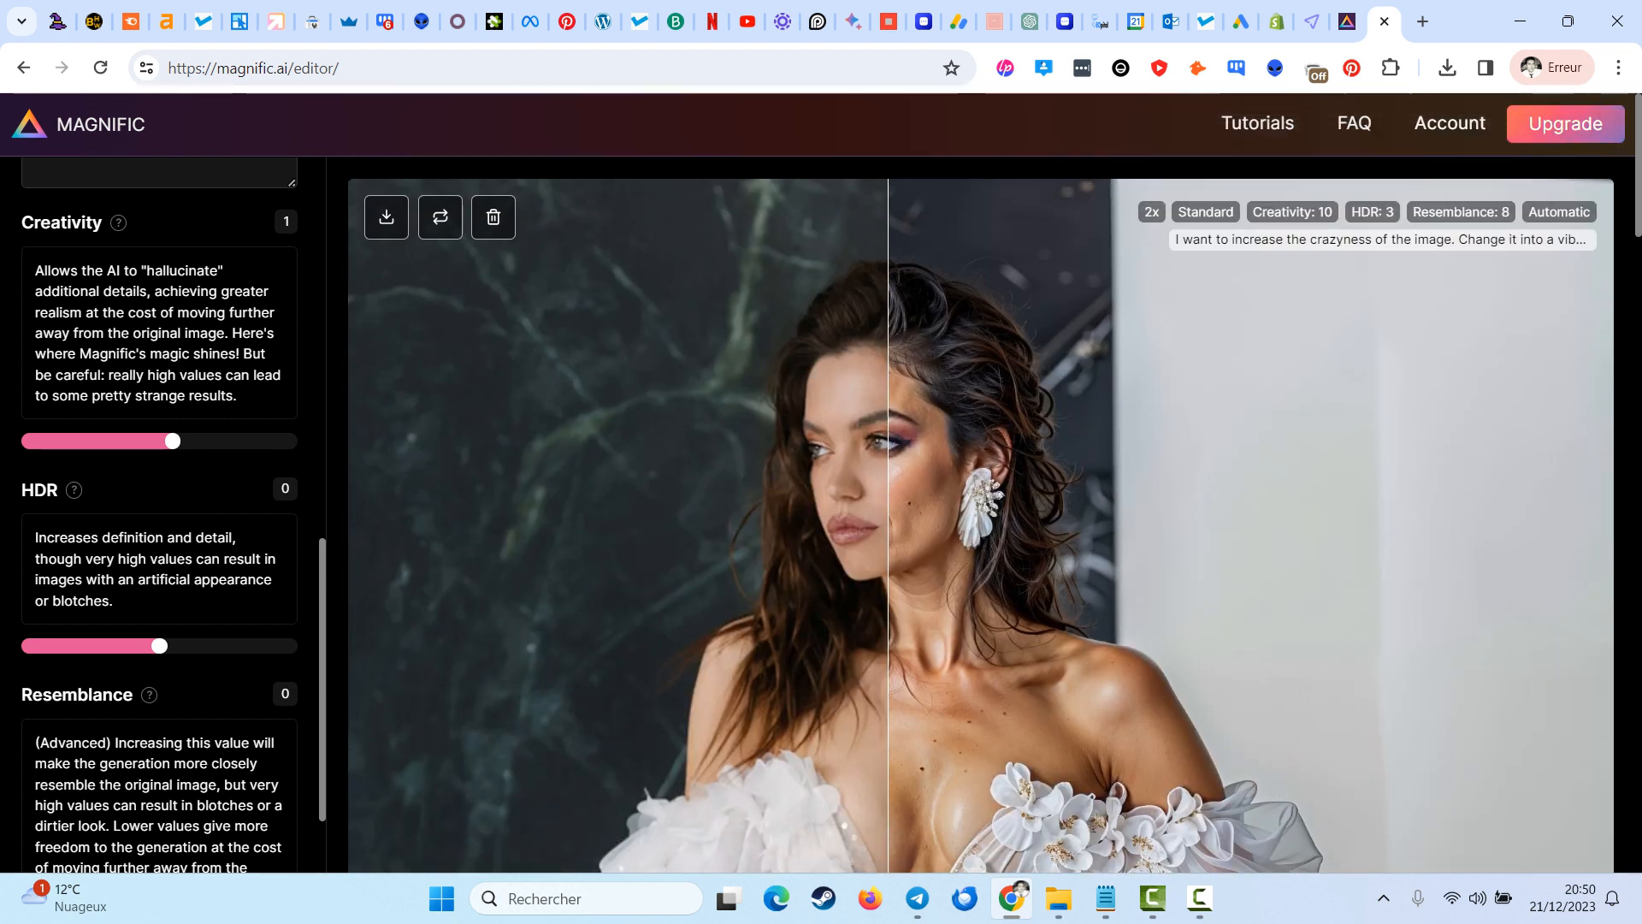
left_click_drag(888, 437, 1051, 437)
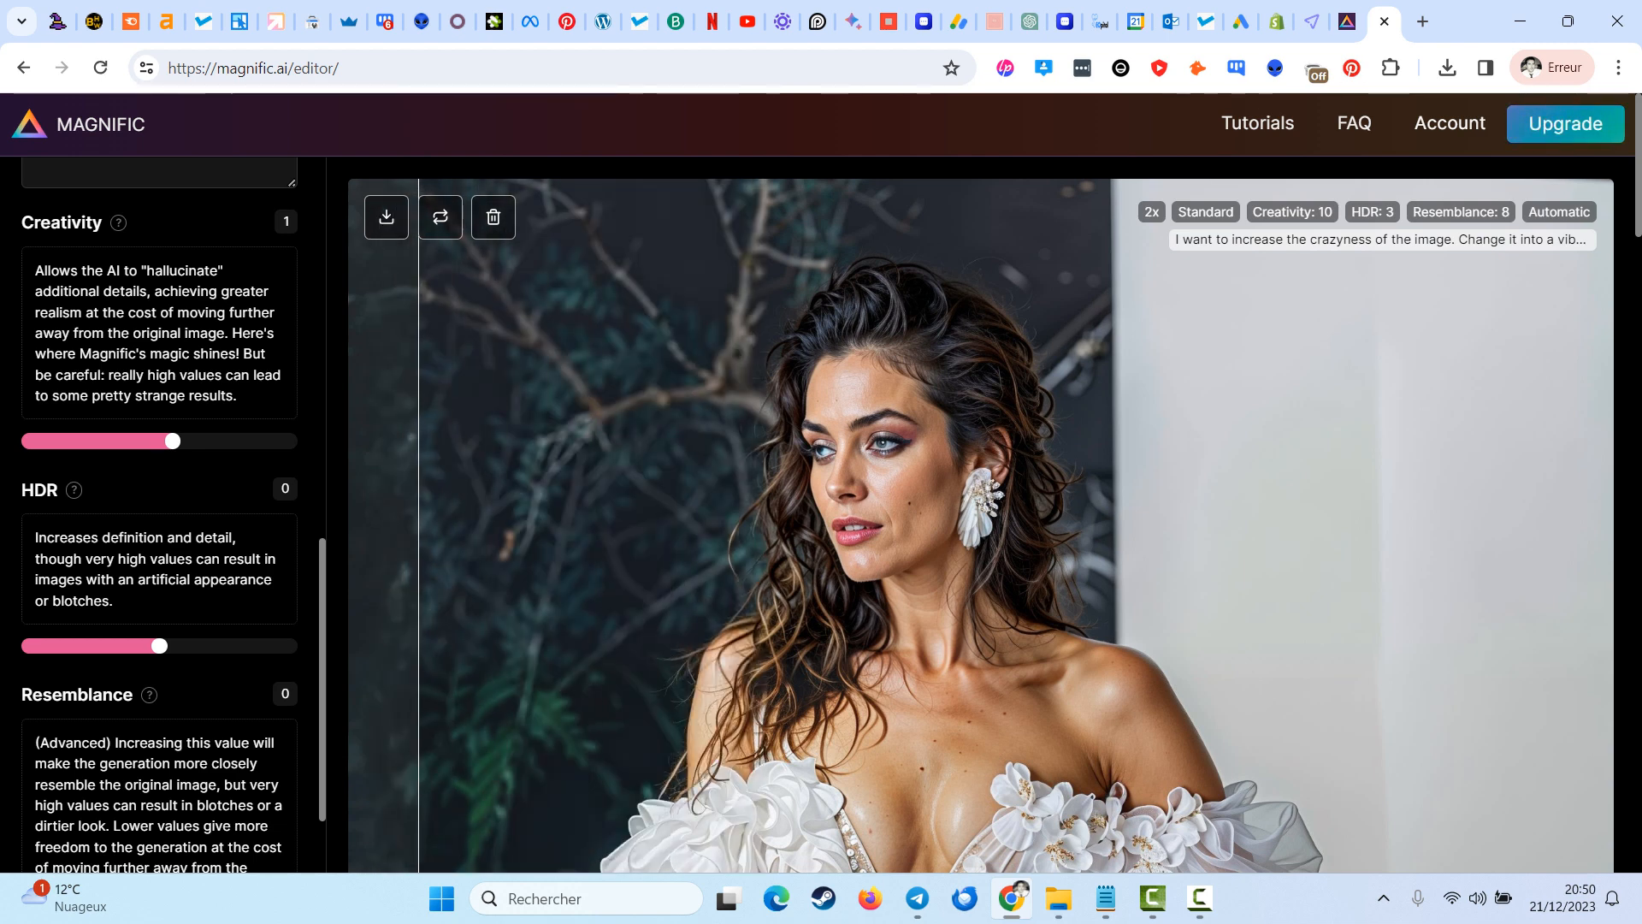
scroll(924, 513, "down", 5)
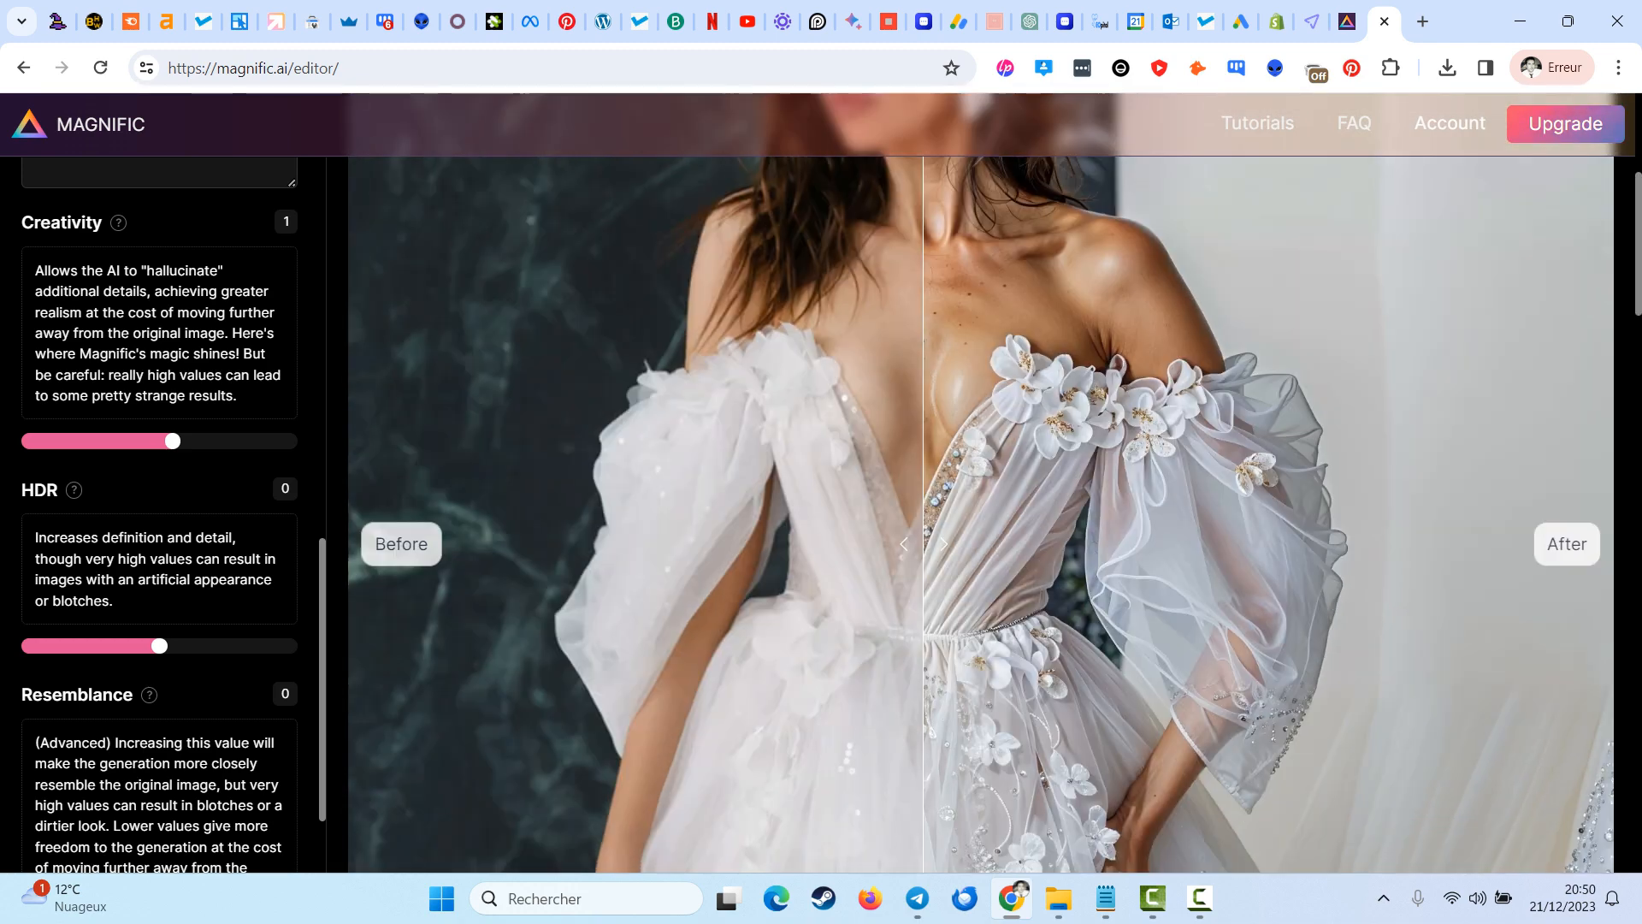
scroll(980, 513, "up", 4)
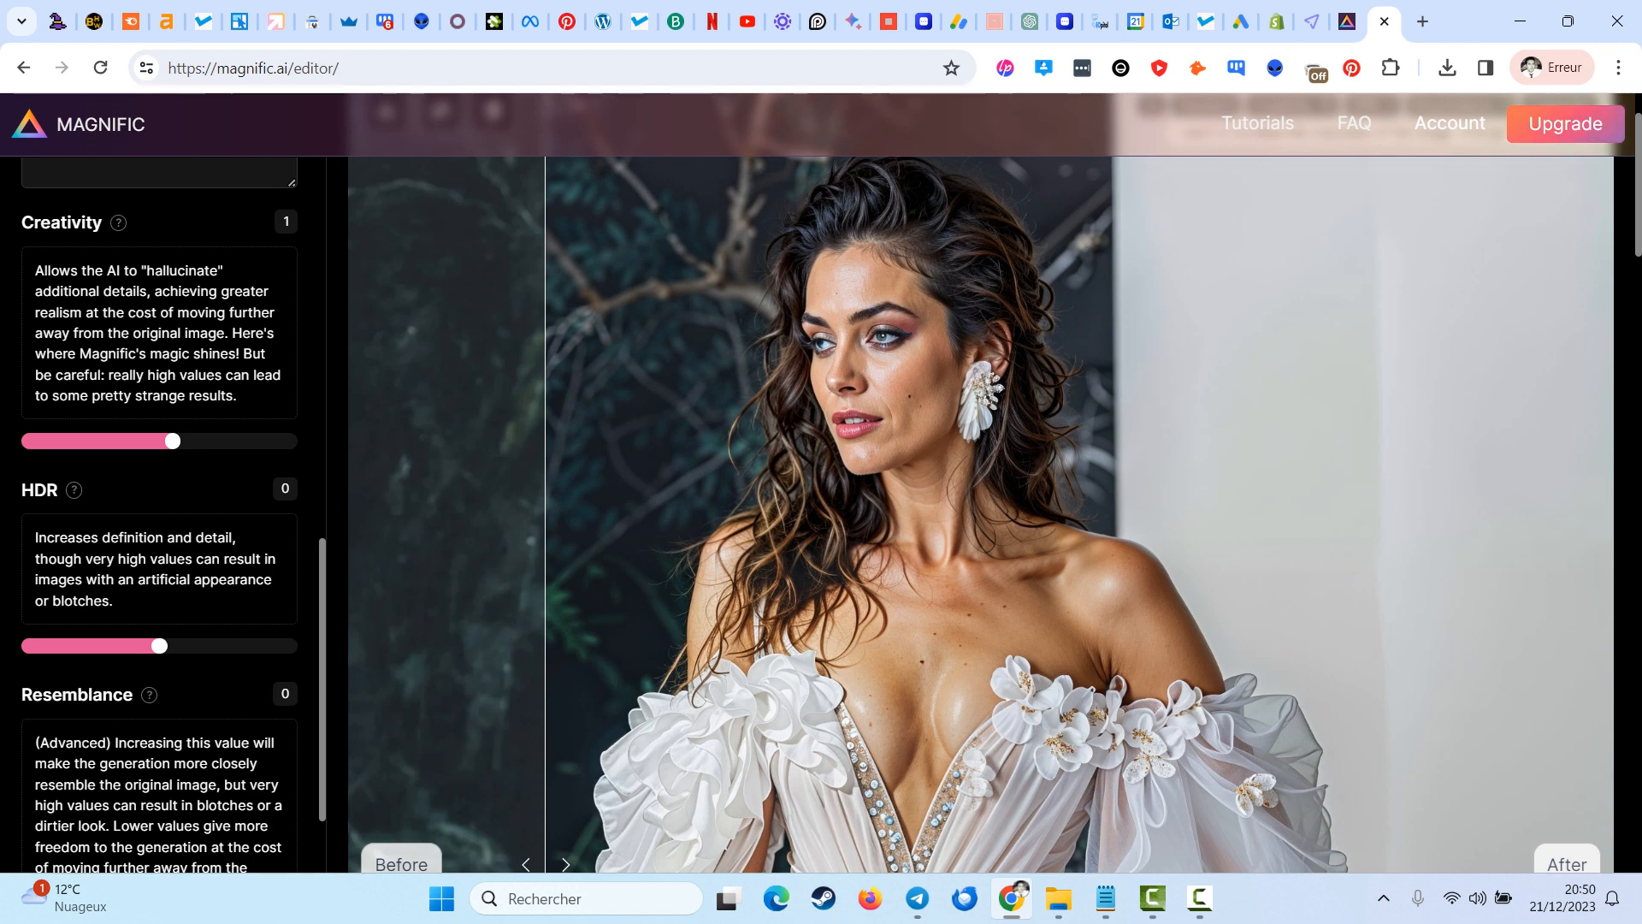
scroll(159, 513, "up", 5)
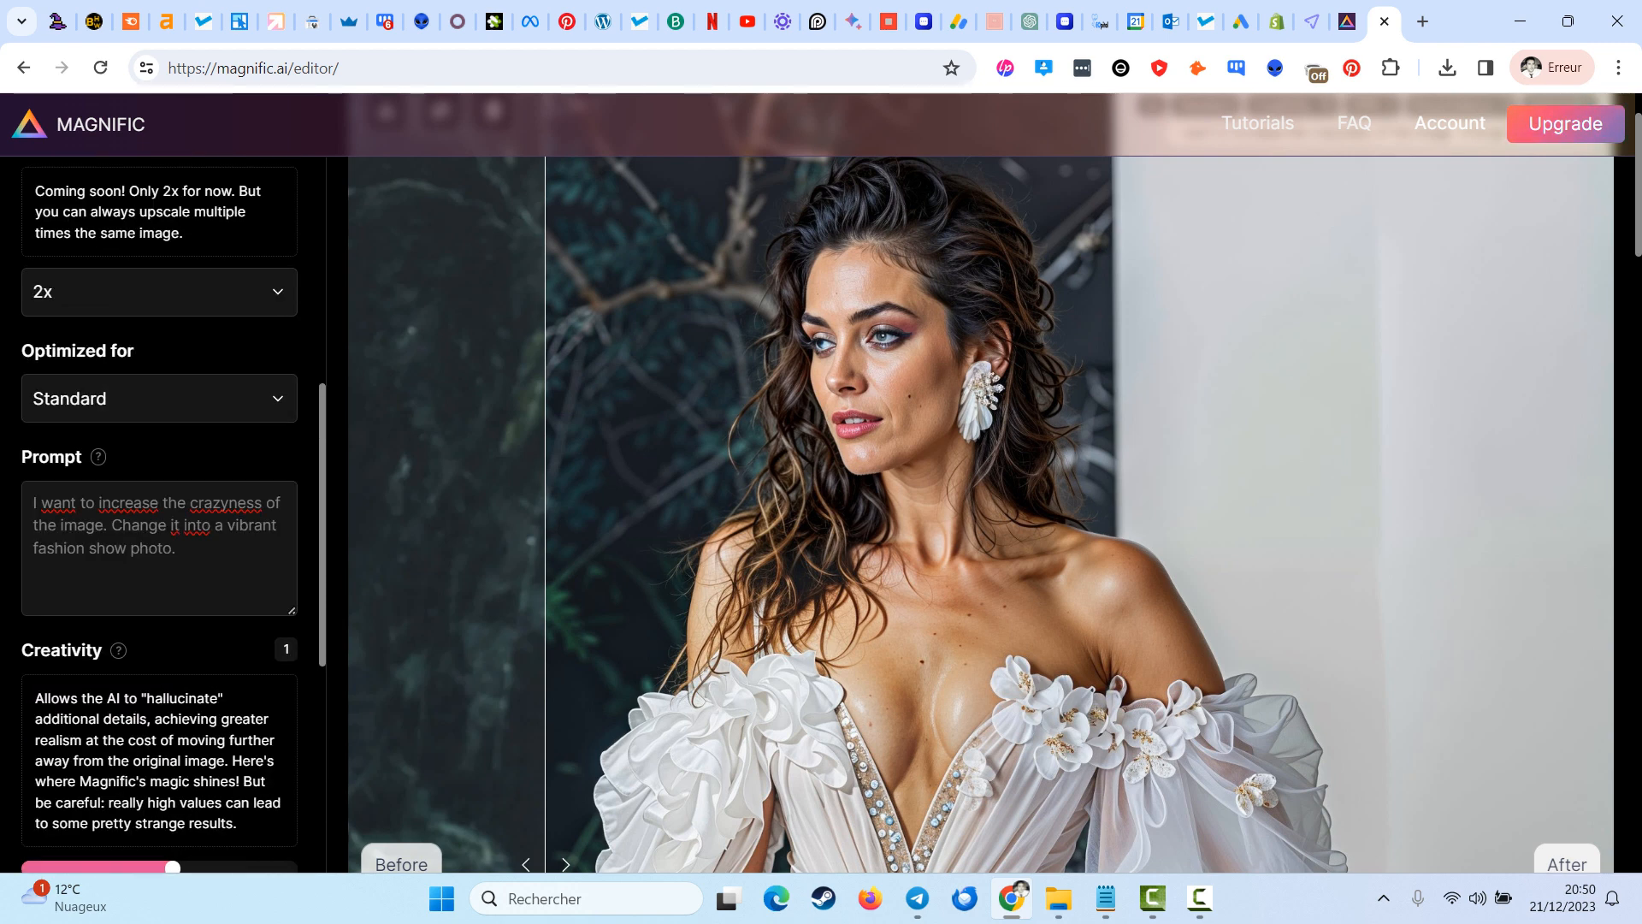
- Examine the portrait's existing prompt and the upscaled gown down to the beaded skirt and hands
left_click_drag(111, 524, 176, 547)
left_click(176, 547)
key("ctrl+a")
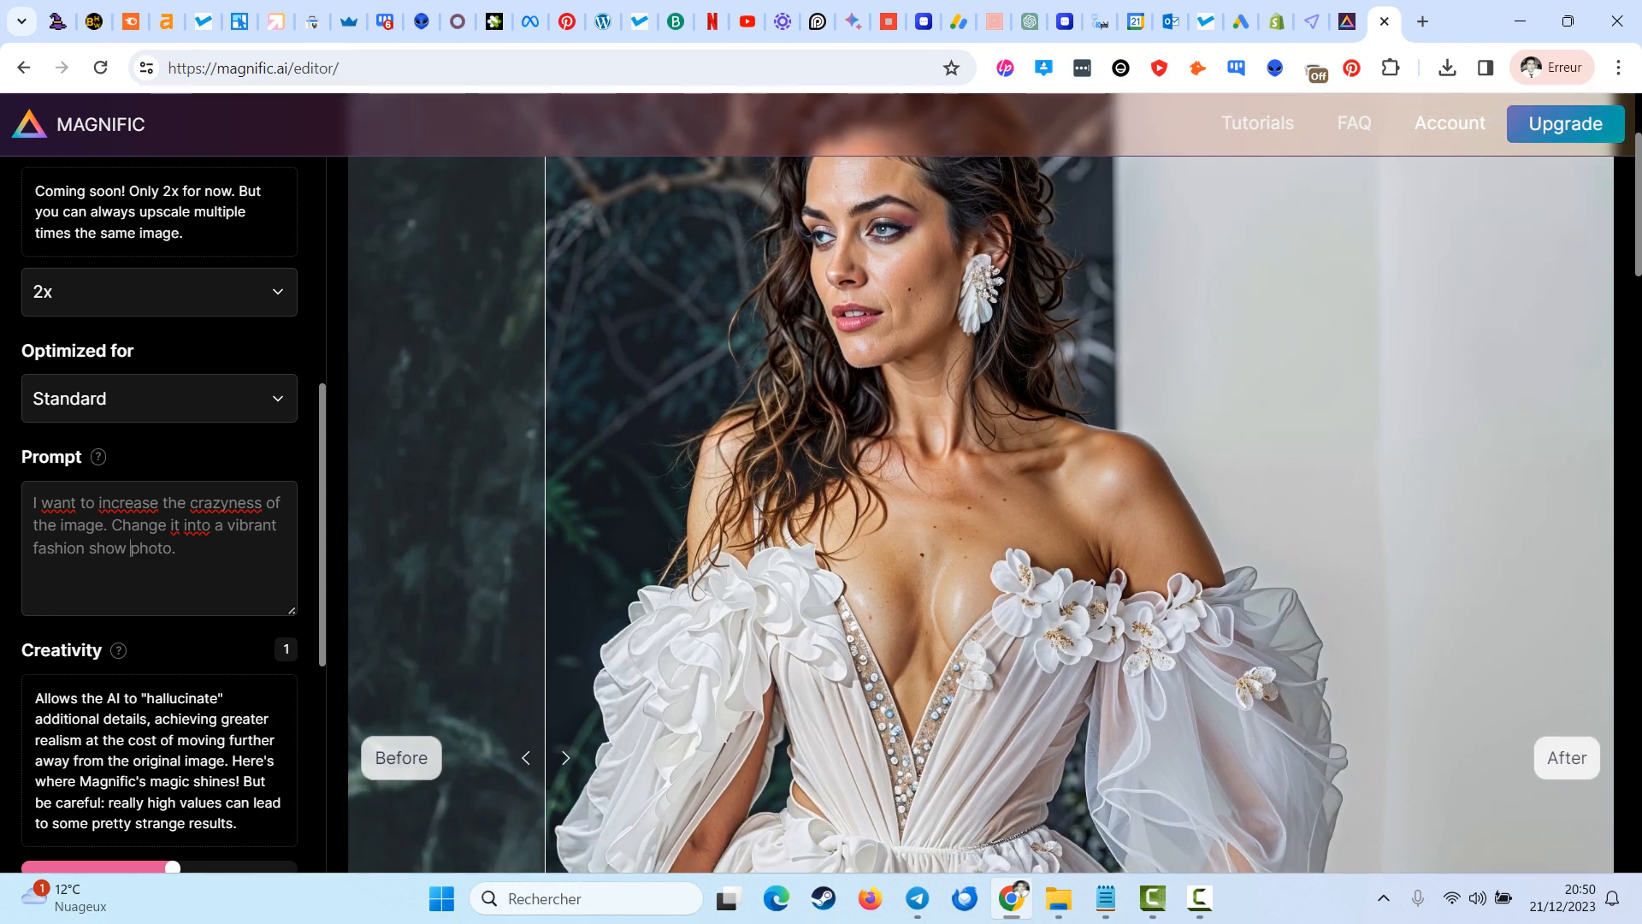
scroll(980, 479, "down", 8)
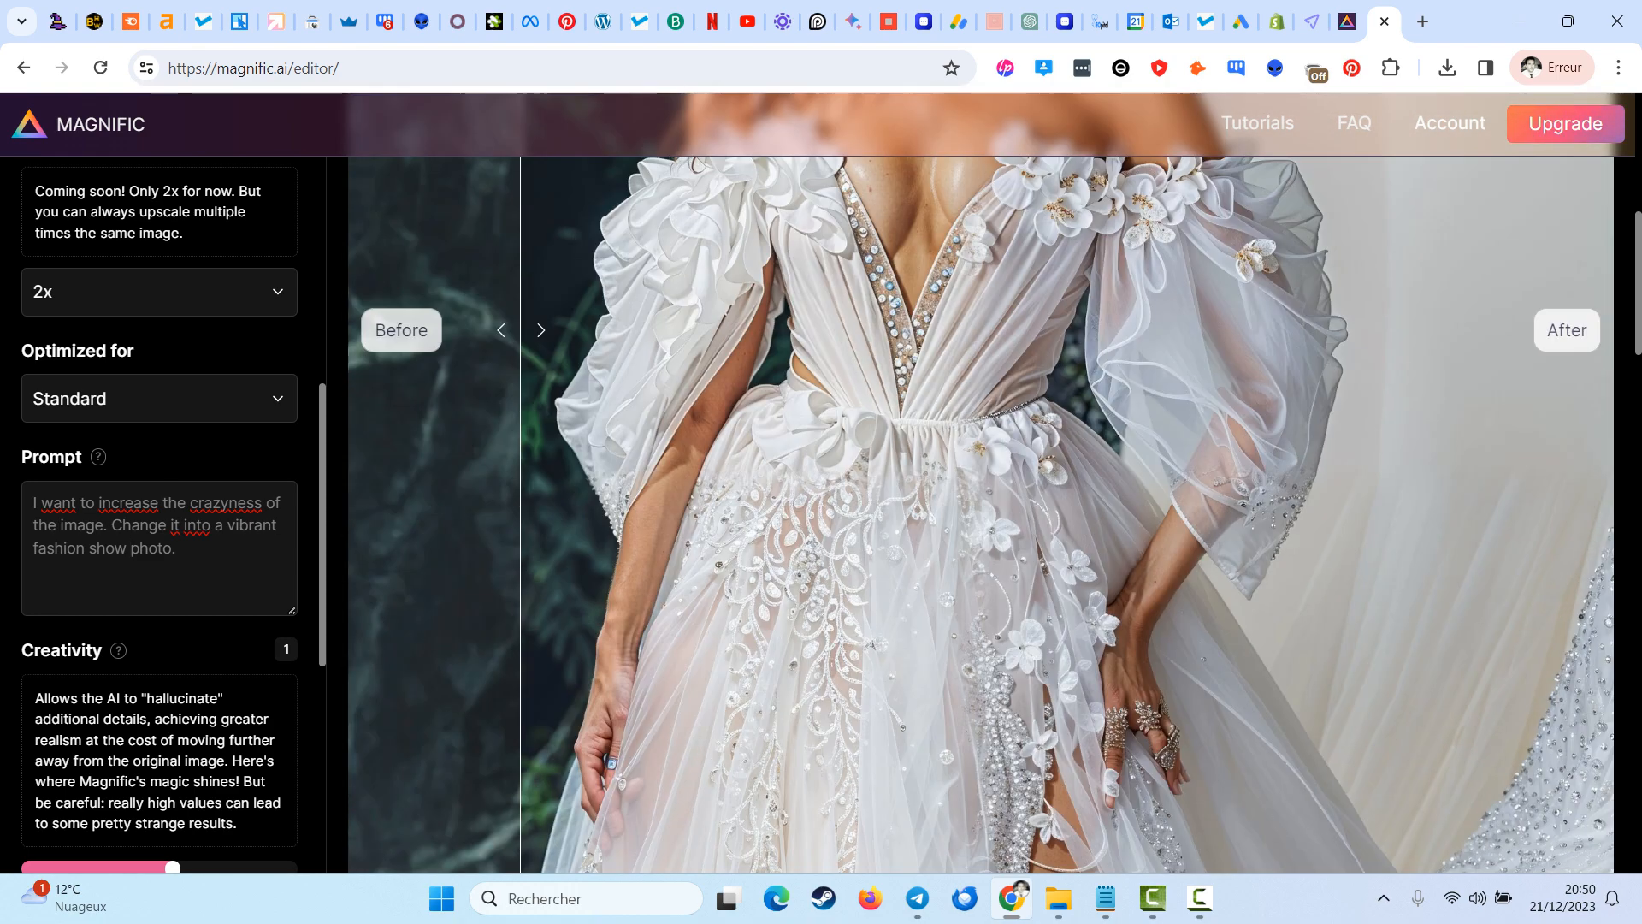
- Load the photo robe-mariee-boheme from the desktop folder as the new input image
scroll(980, 479, "up", 5)
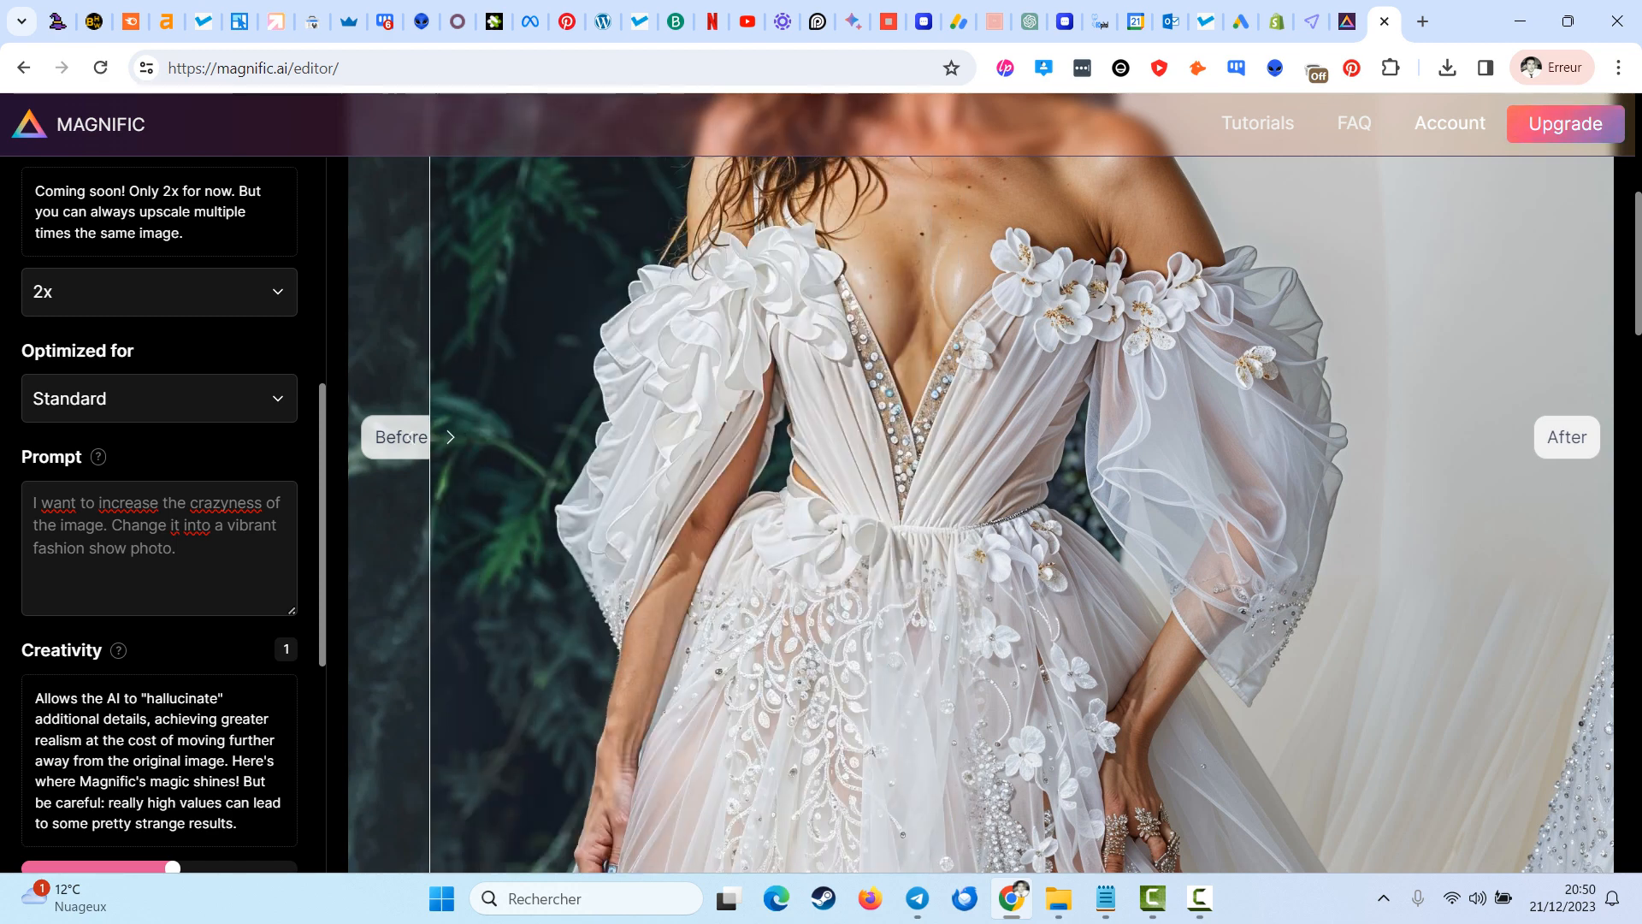
scroll(159, 513, "up", 6)
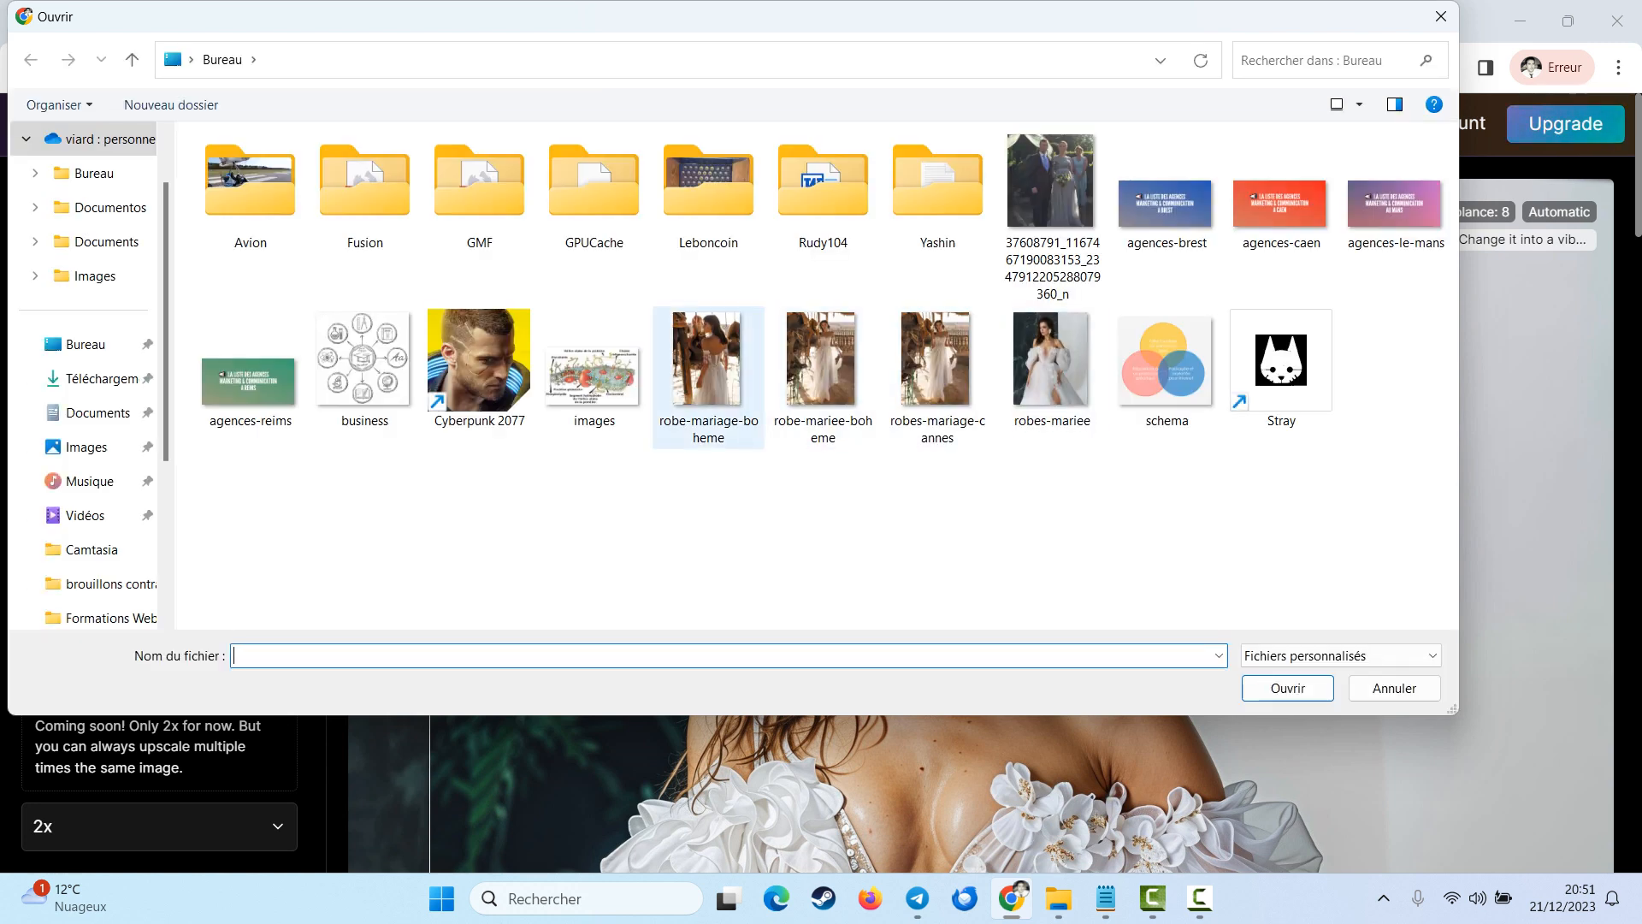
double_click(822, 367)
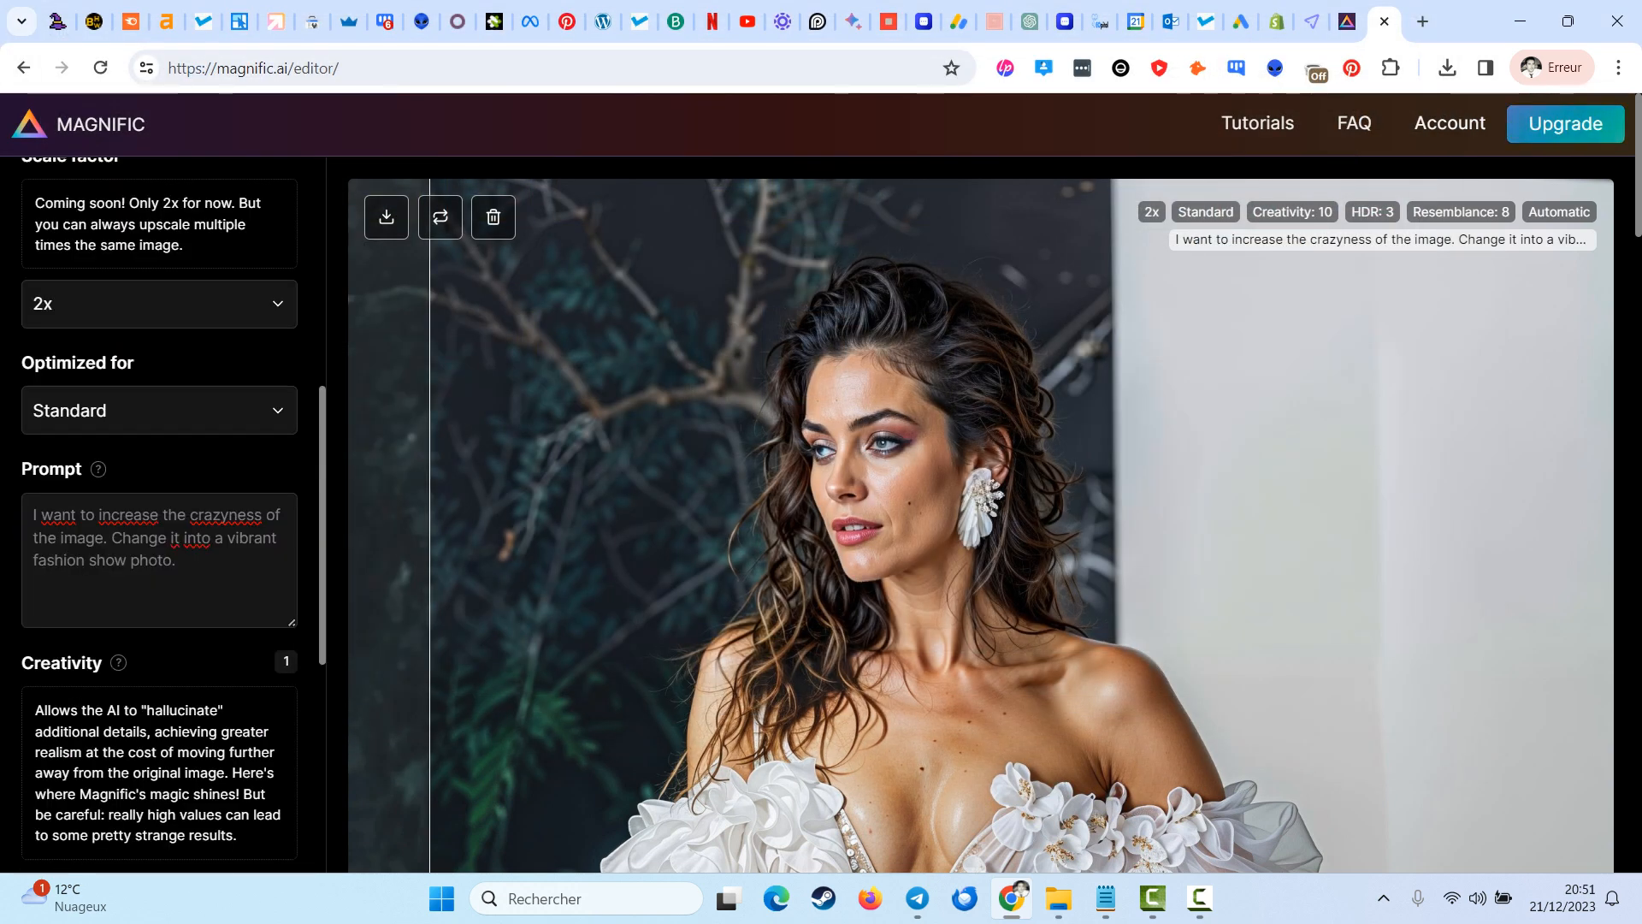
- Optimize for Films & Photography and replace the prompt with "I want a render of a fashion show with the style of Dior"
triple_click(142, 538)
key("BackSpace")
left_click(159, 410)
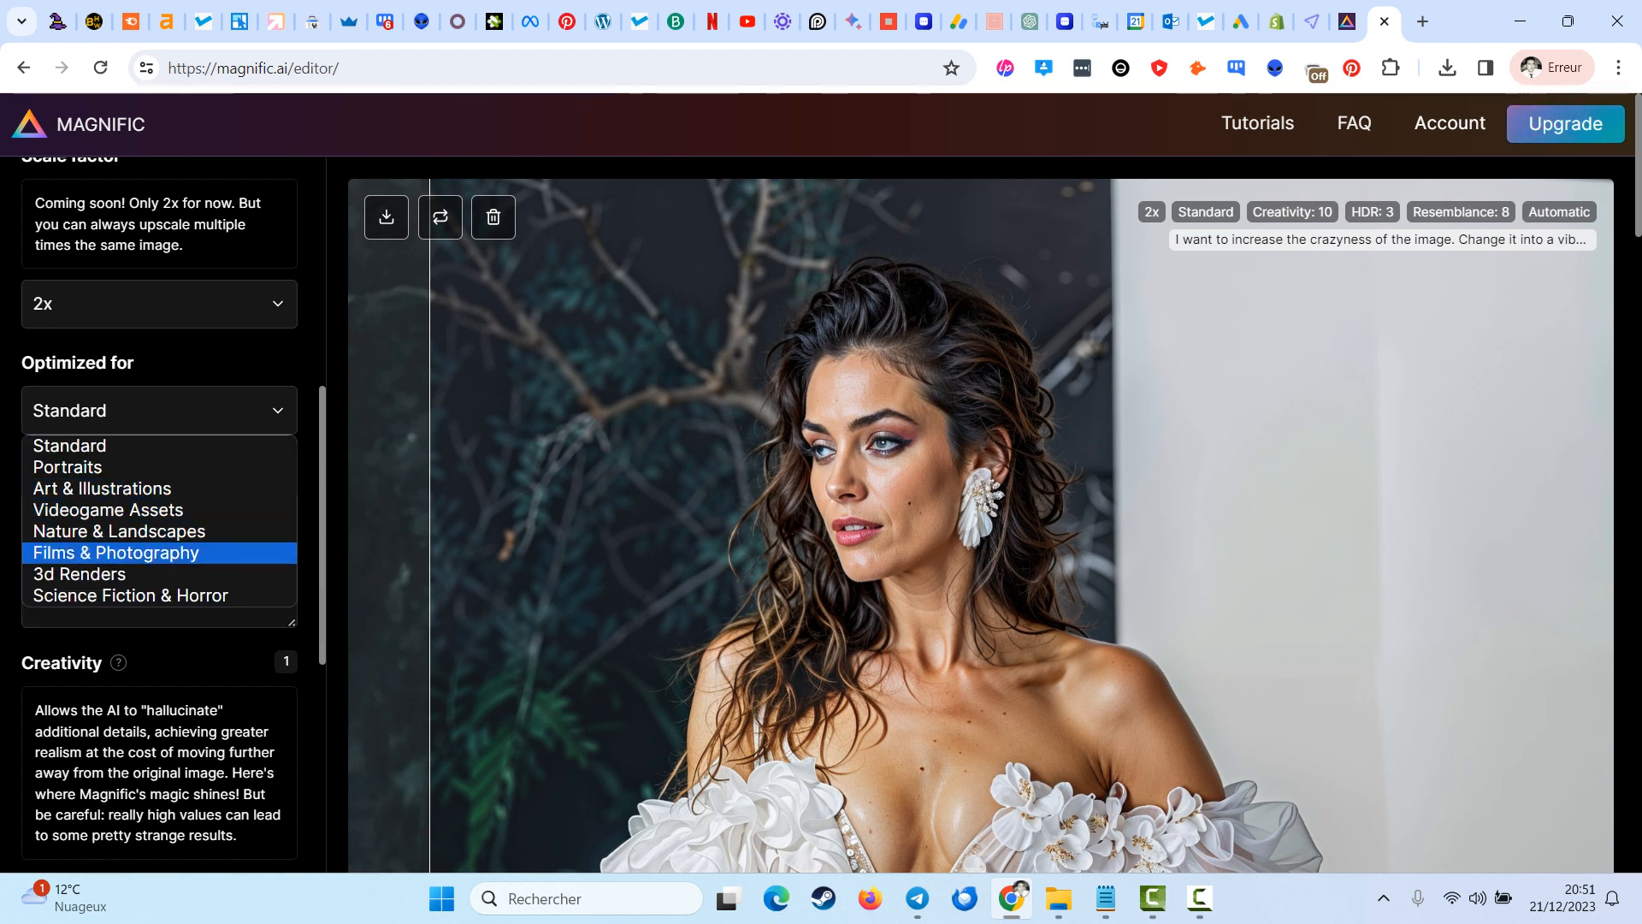
left_click(115, 552)
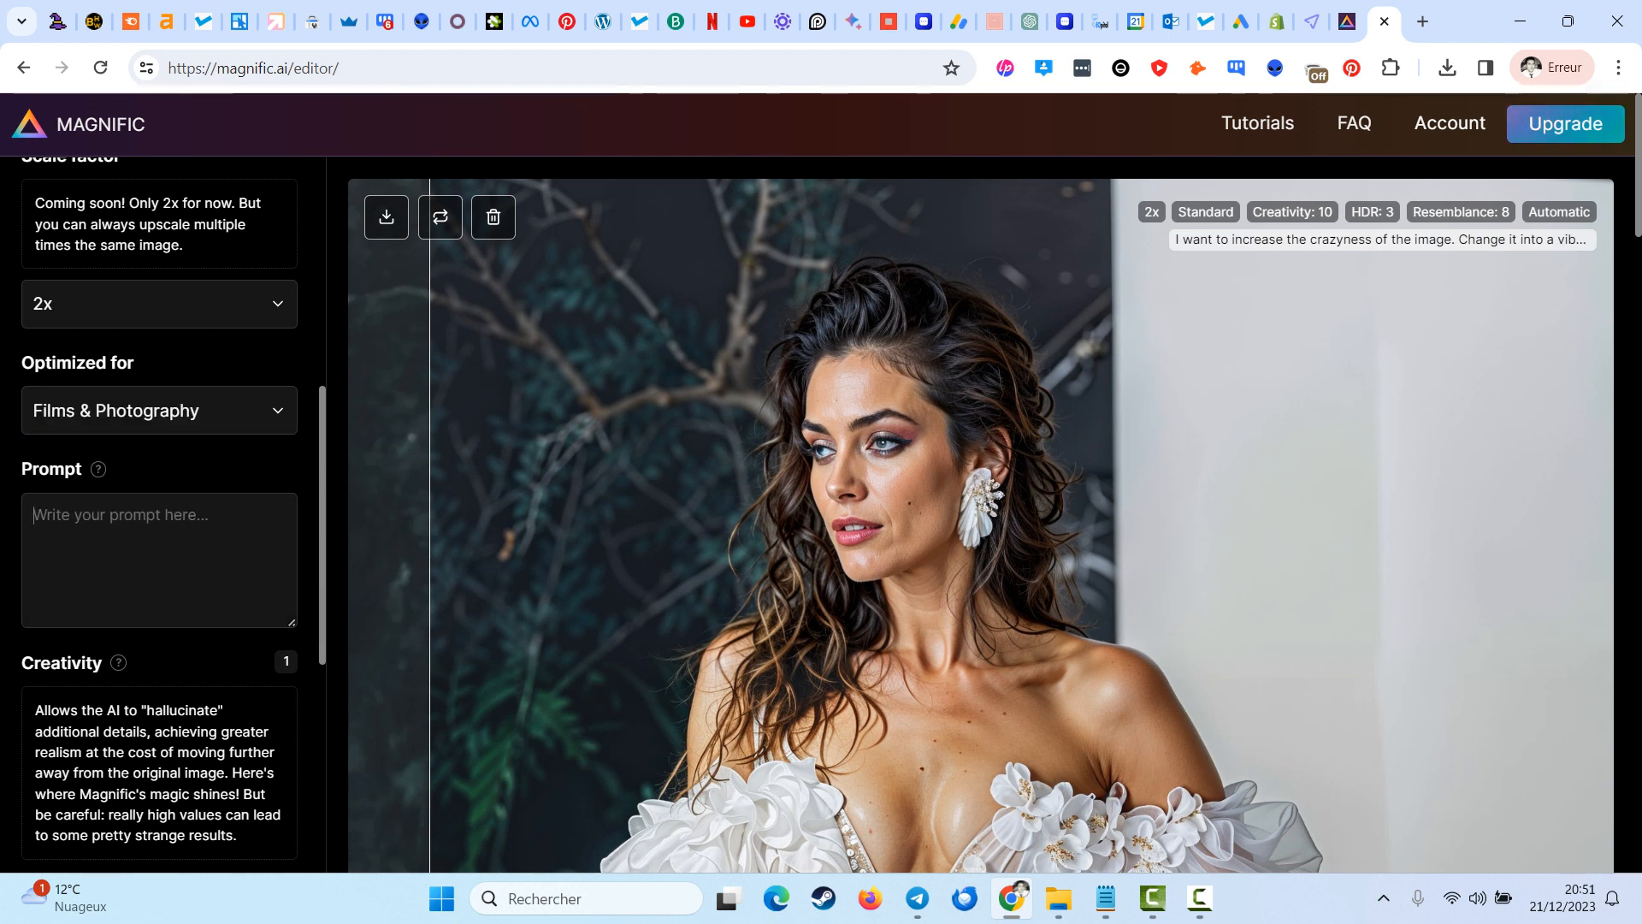
type("I want")
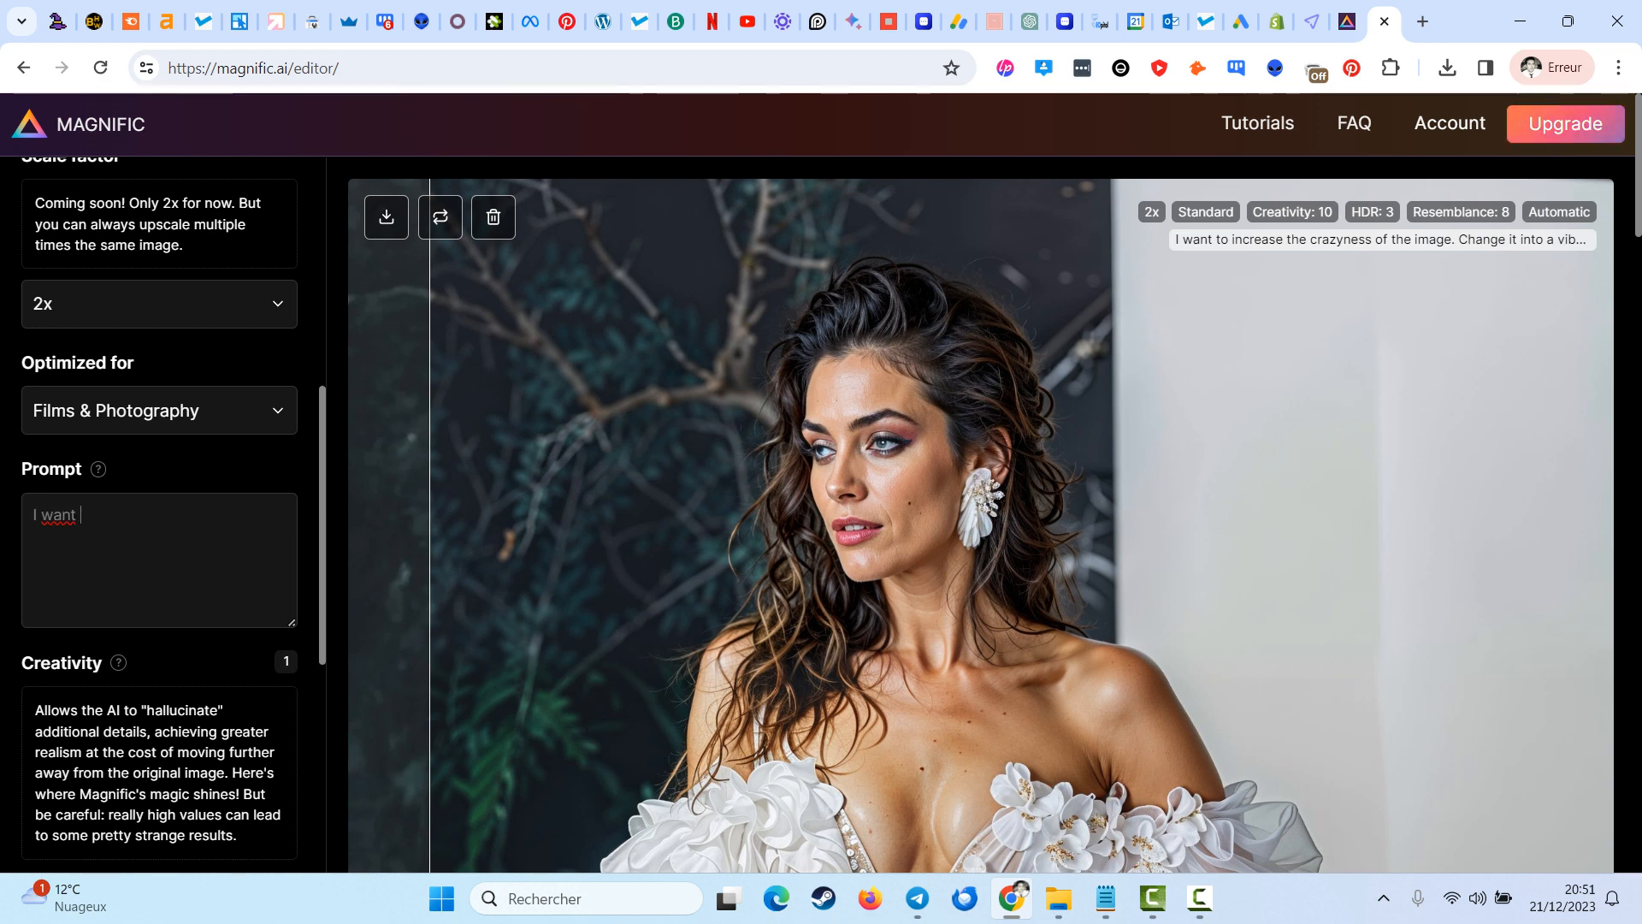
type(" a render of a fas")
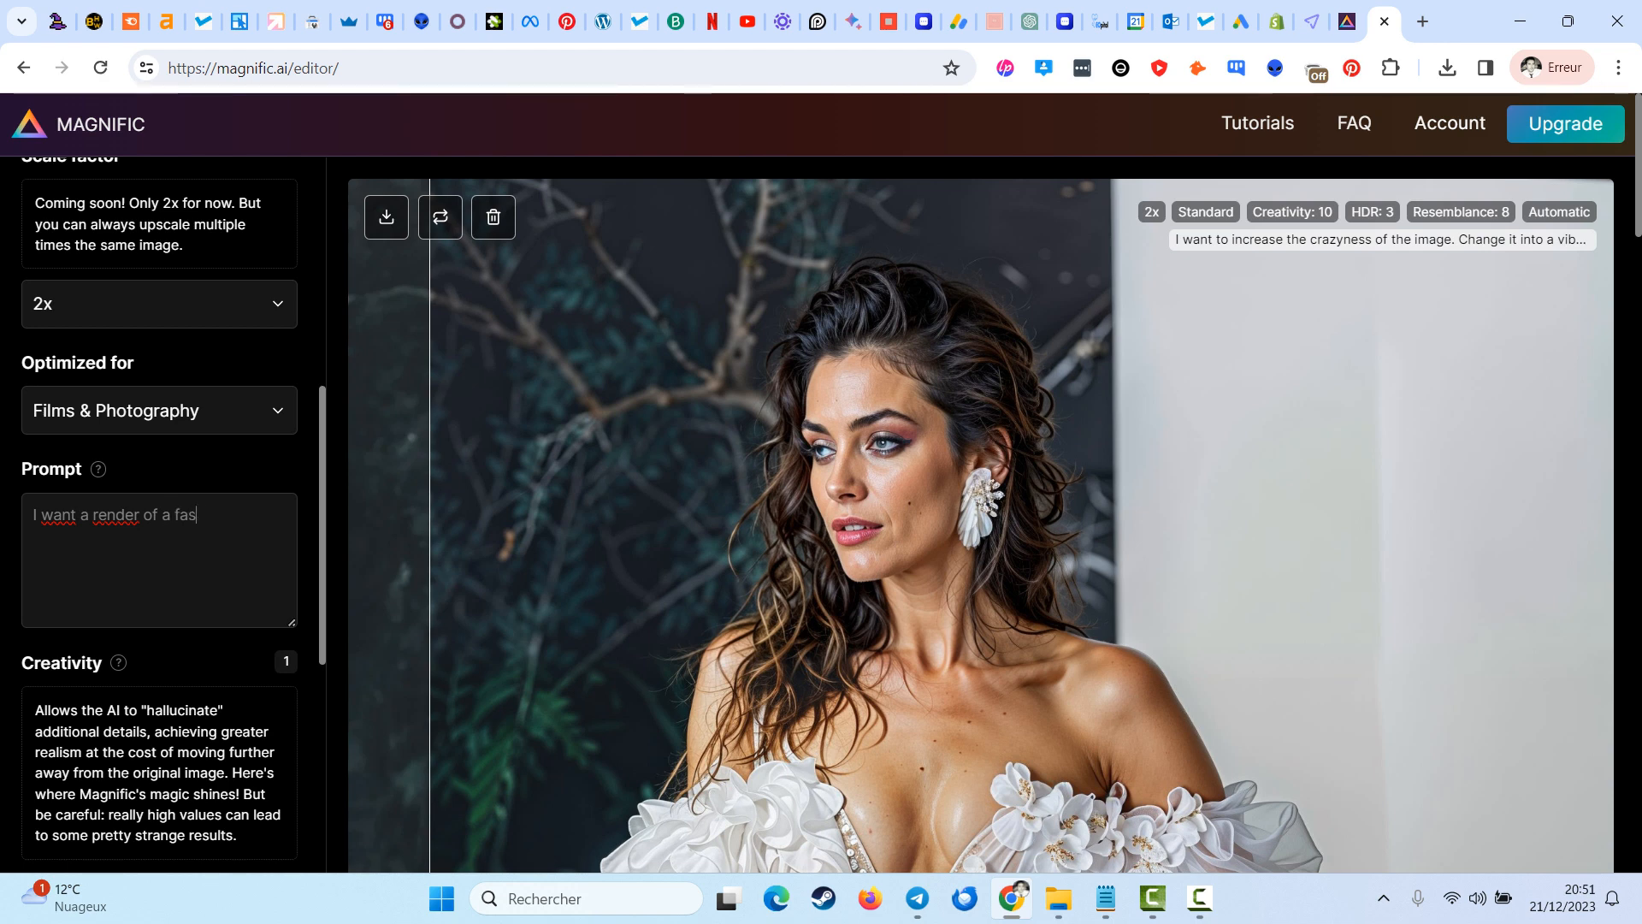
type("hion show with the style of D")
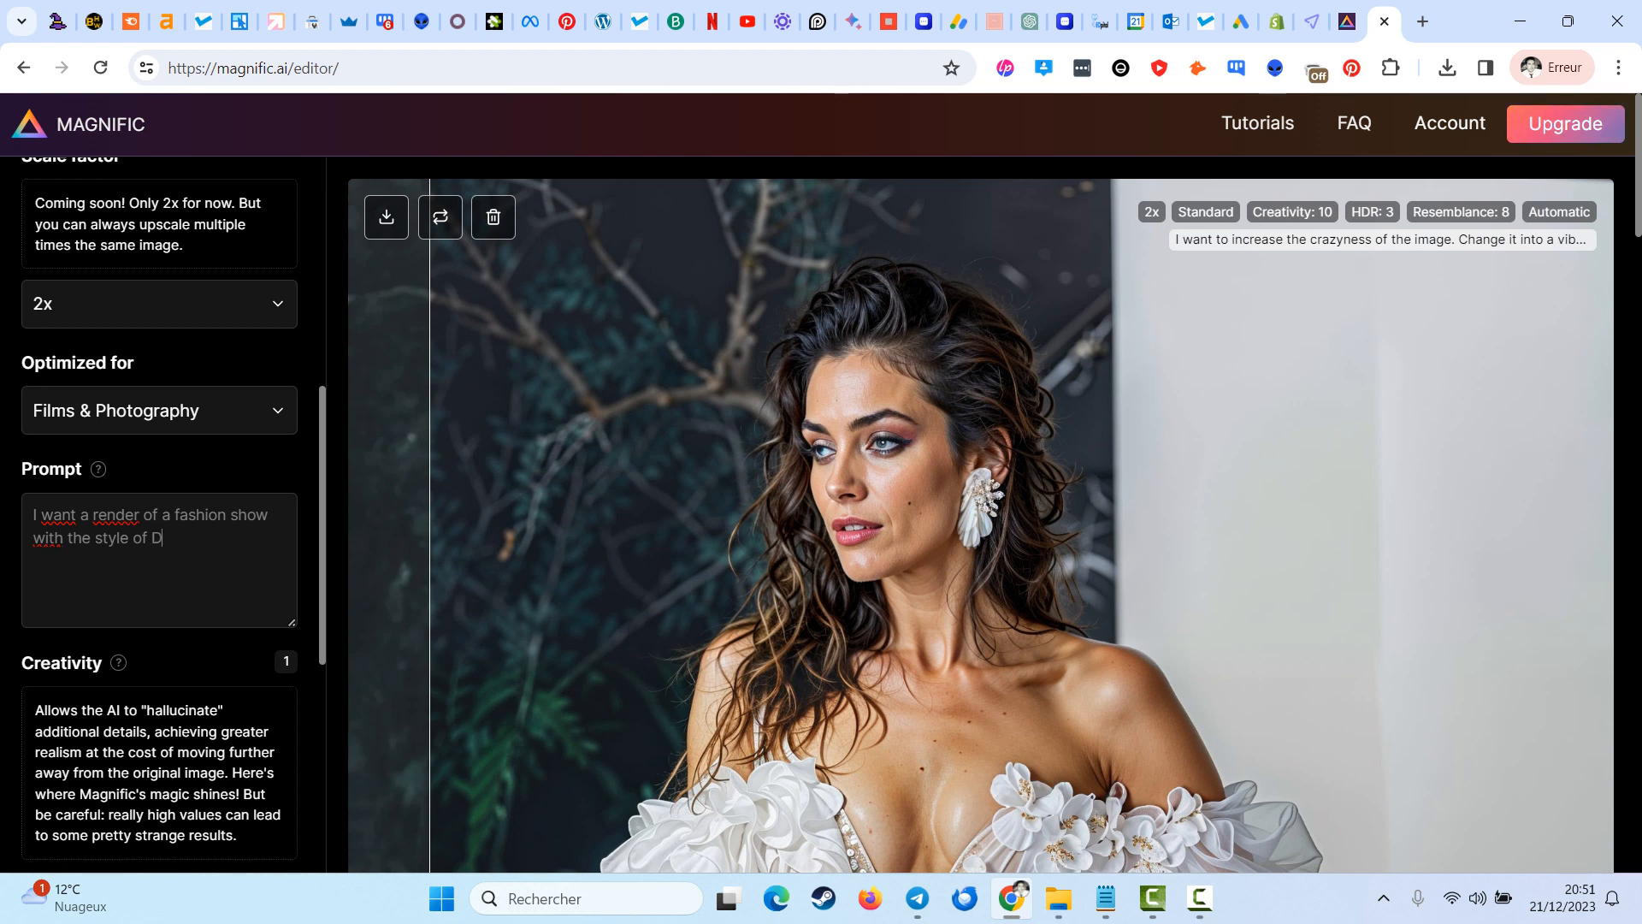
key("BackSpace")
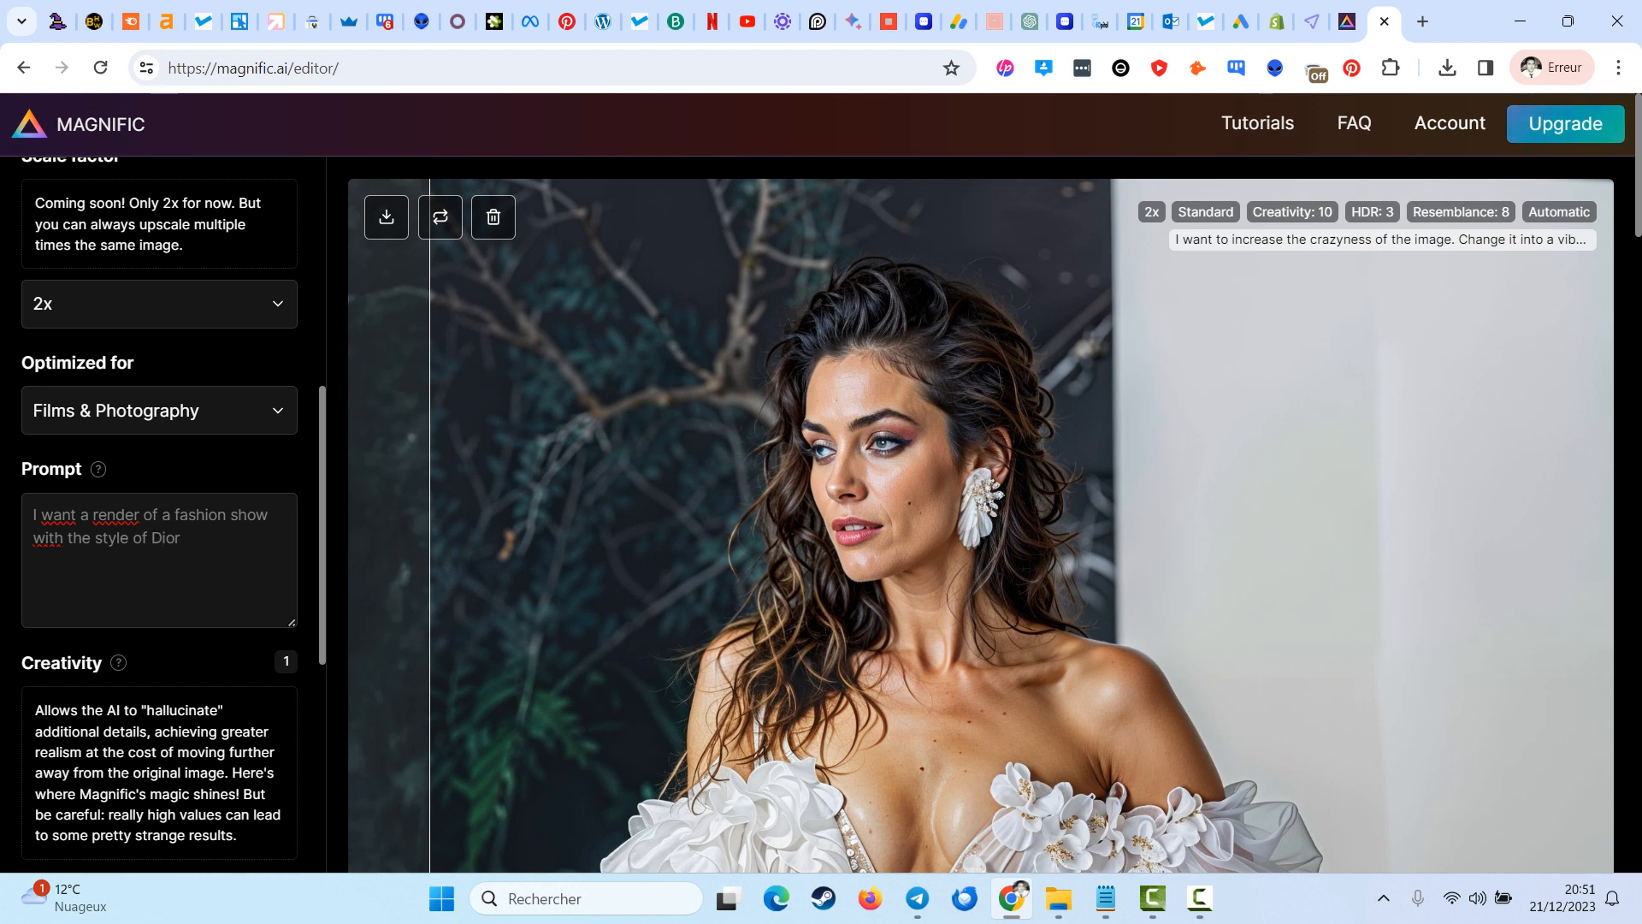
- Set Creativity to 4 and HDR to 1 for the desert bridal photo
scroll(159, 513, "down", 5)
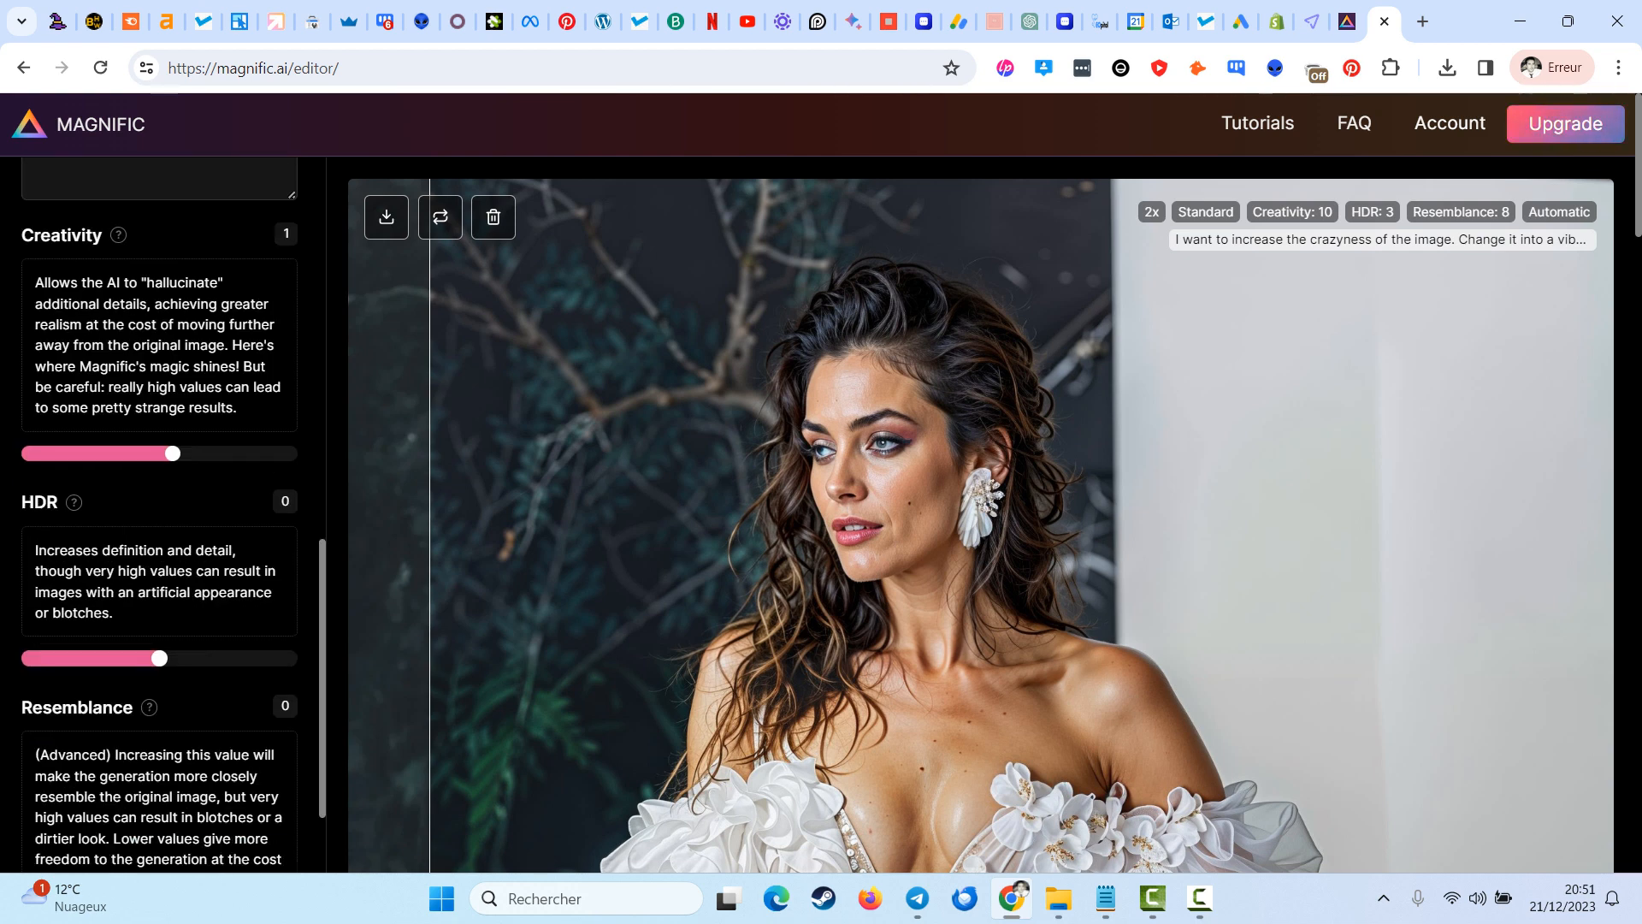
left_click_drag(173, 454, 224, 454)
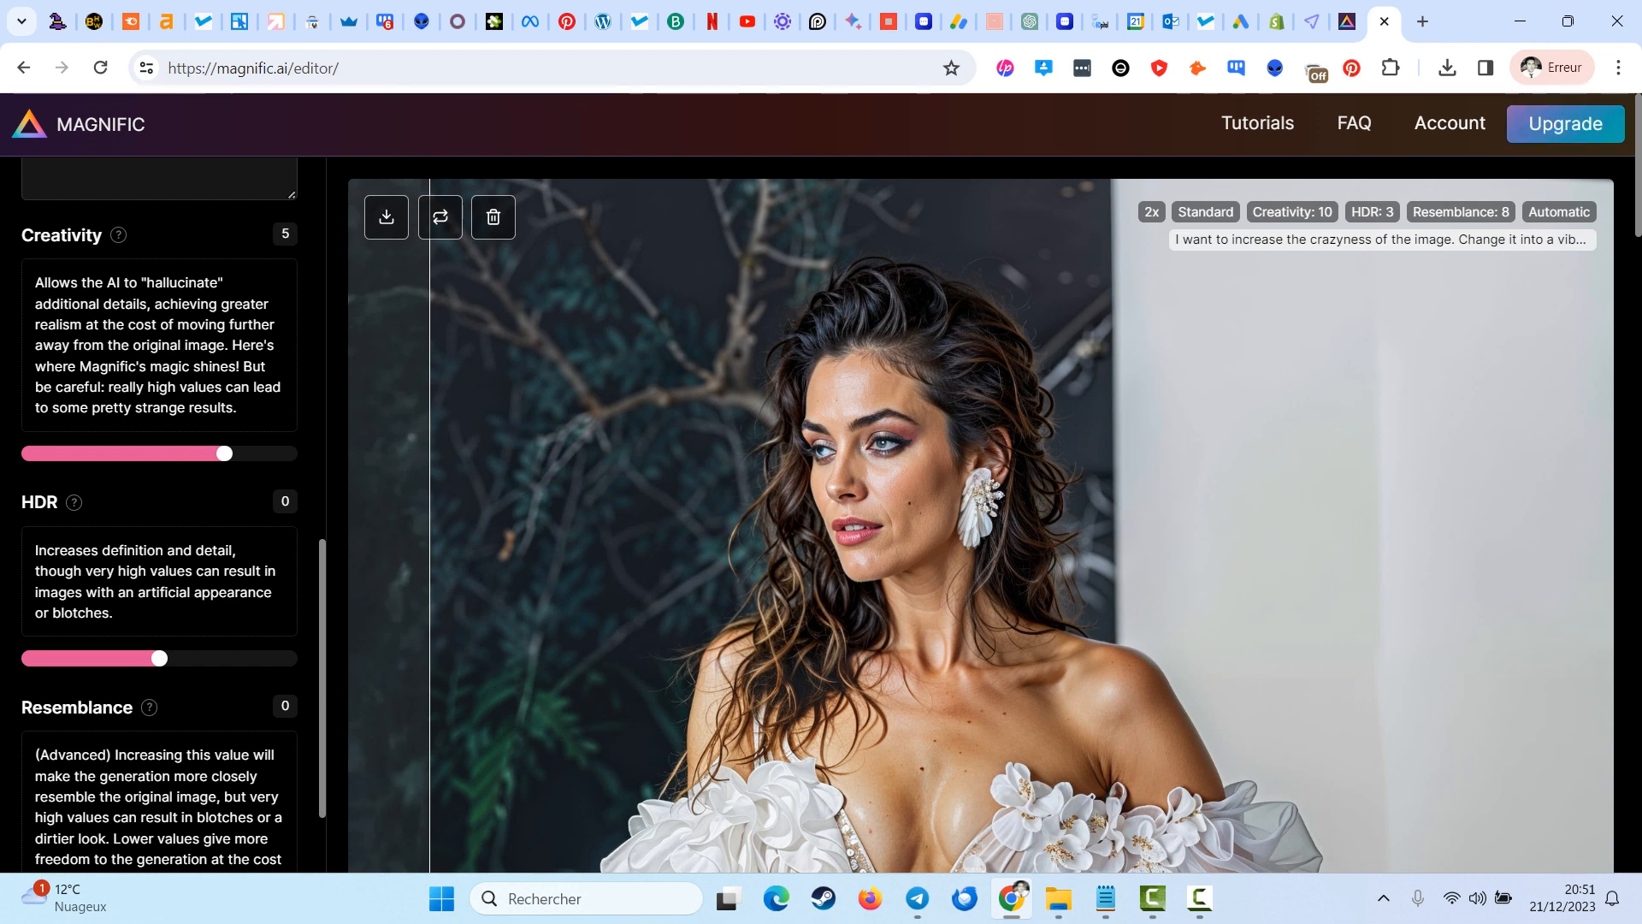
scroll(159, 513, "down", 1)
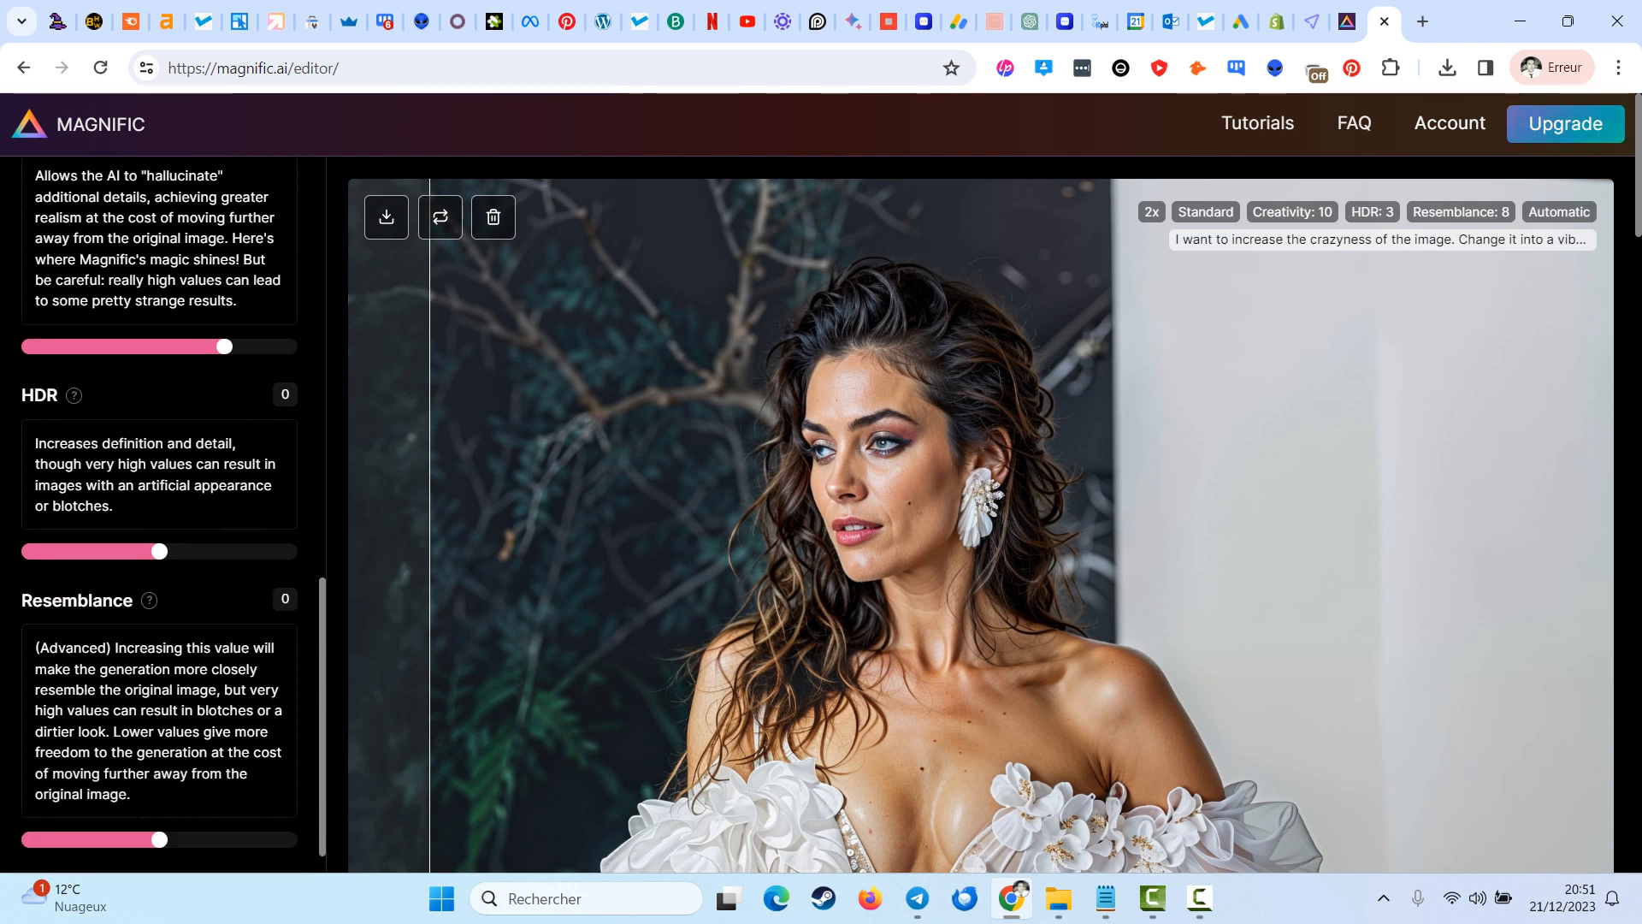
left_click_drag(83, 464, 210, 485)
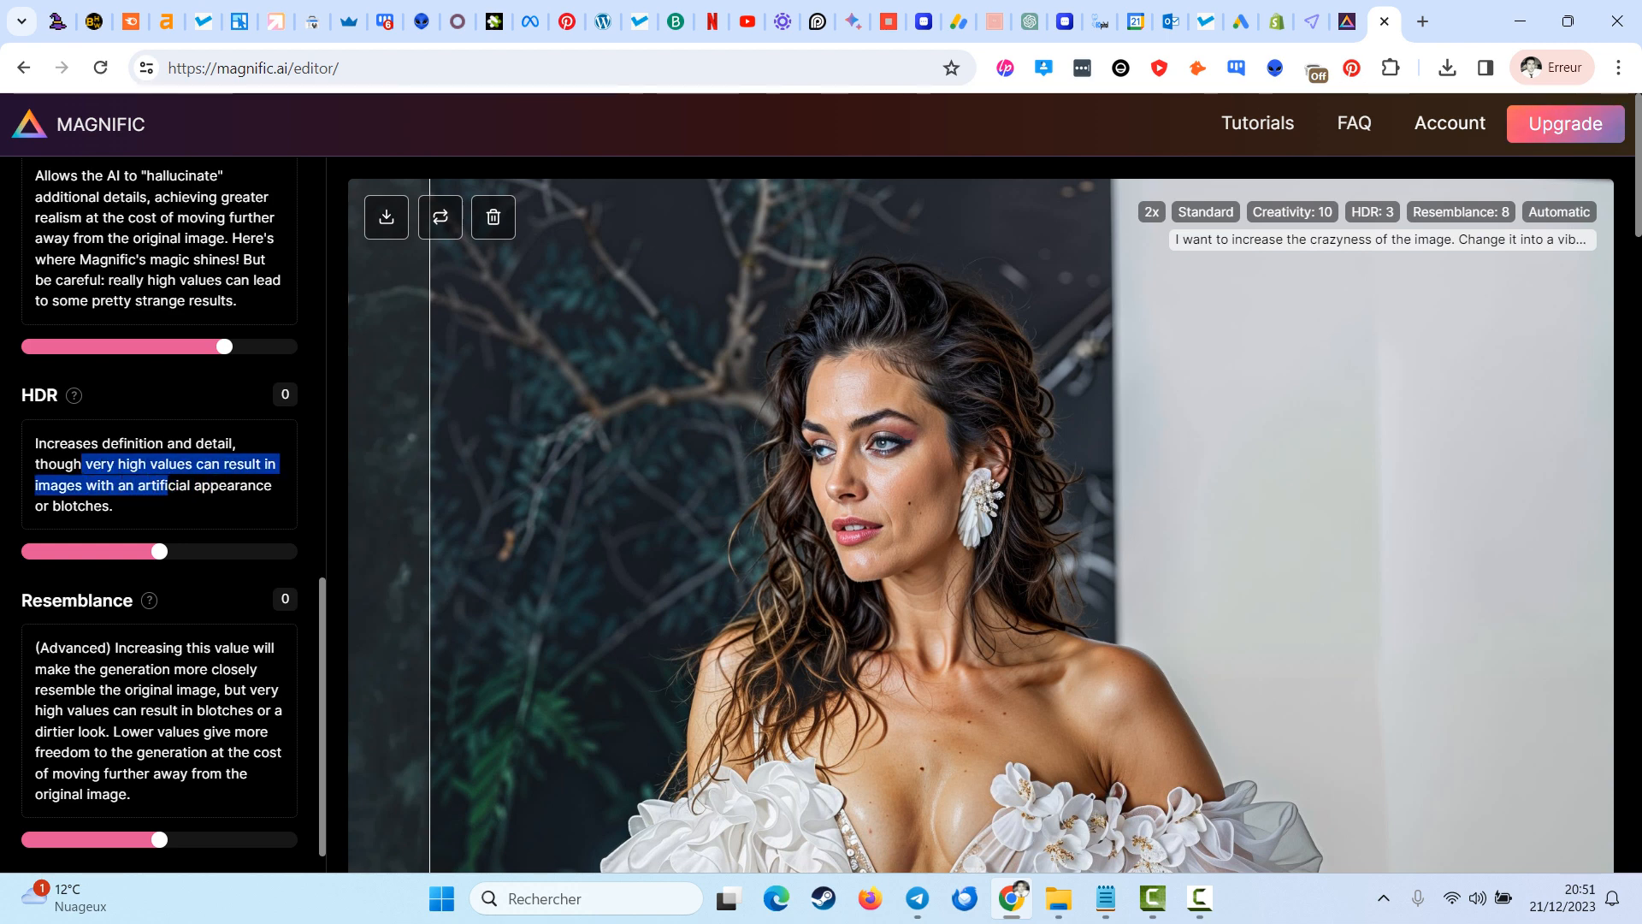
left_click_drag(159, 551, 173, 551)
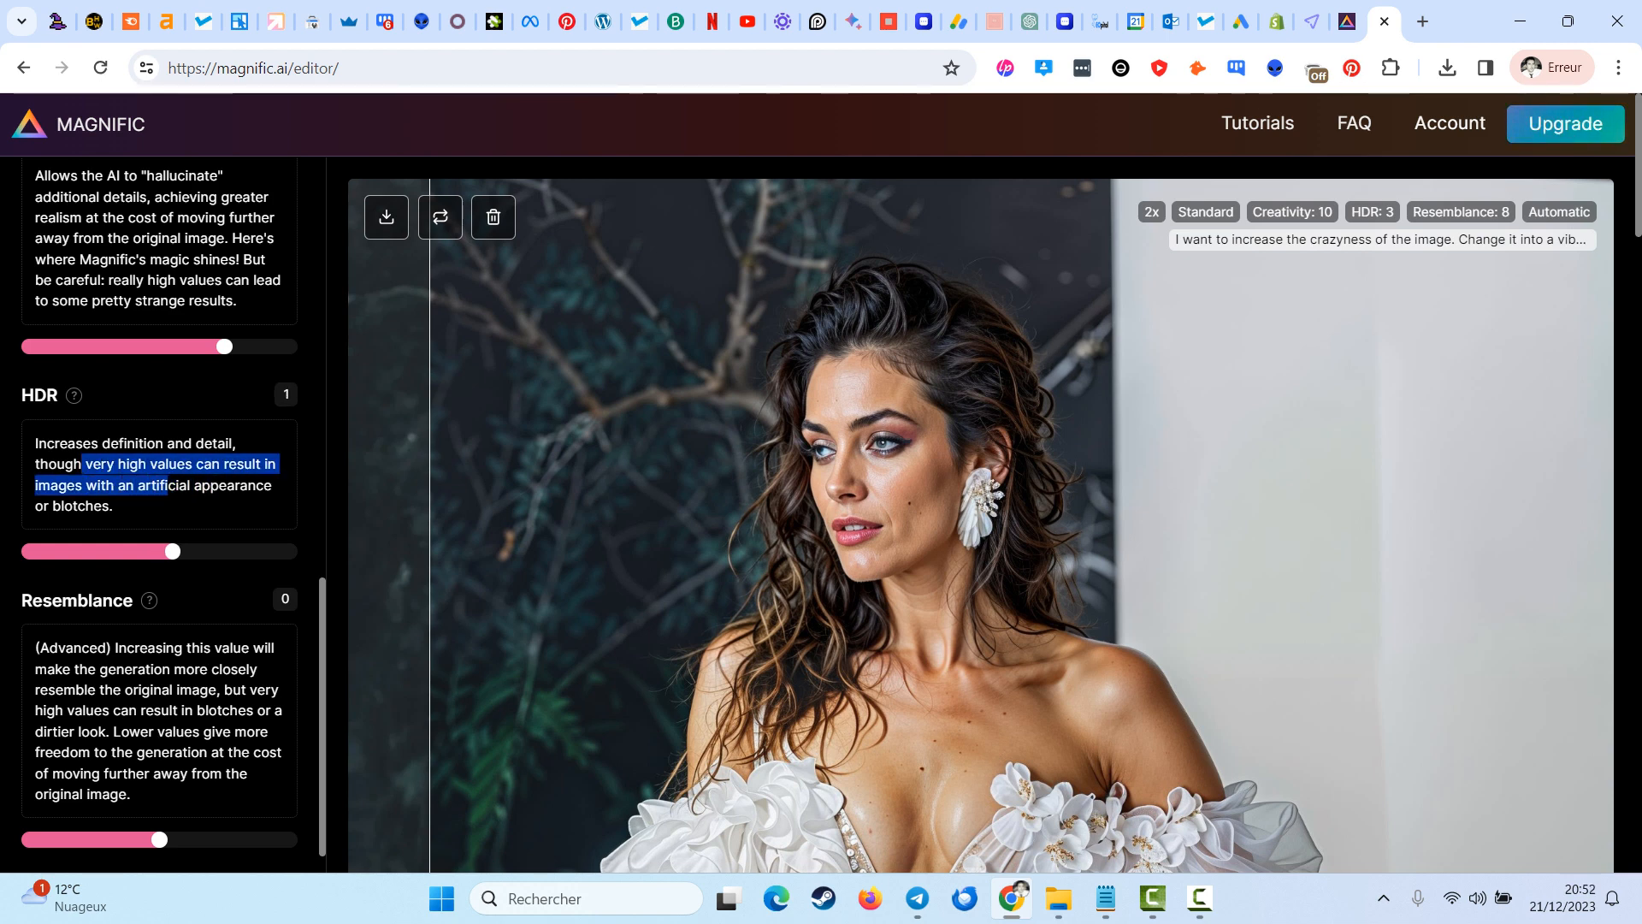
scroll(159, 513, "down", 1)
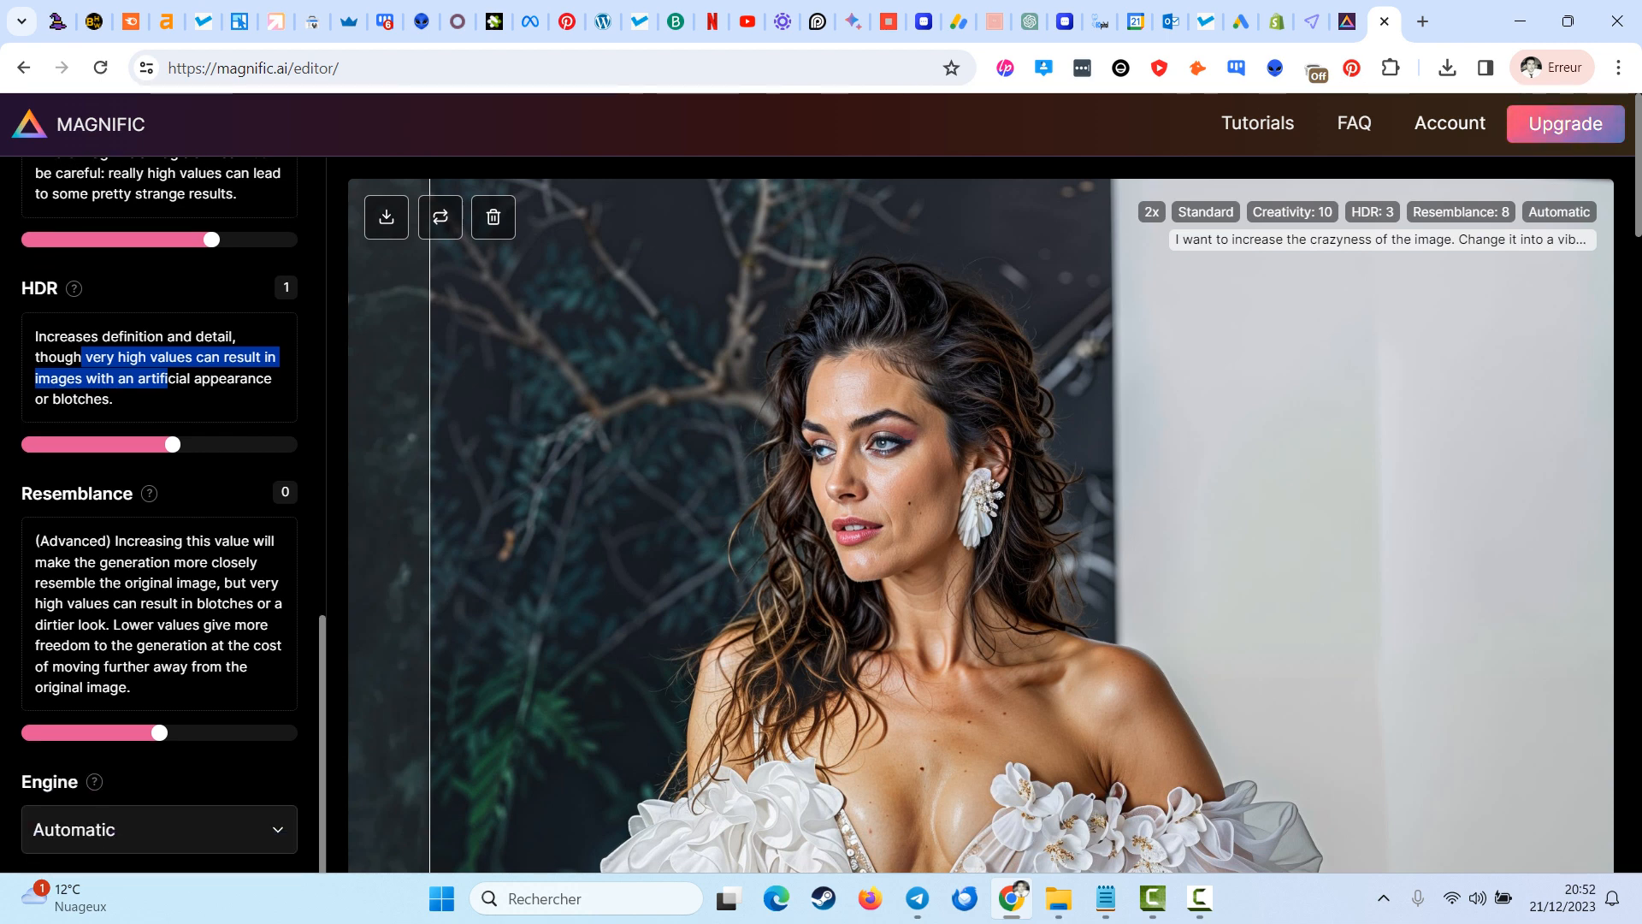
- Set Resemblance to 3 and start the upscale with the Automatic engine
left_click_drag(35, 603, 103, 603)
left_click_drag(160, 732, 199, 732)
scroll(159, 513, "down", 2)
left_click(159, 777)
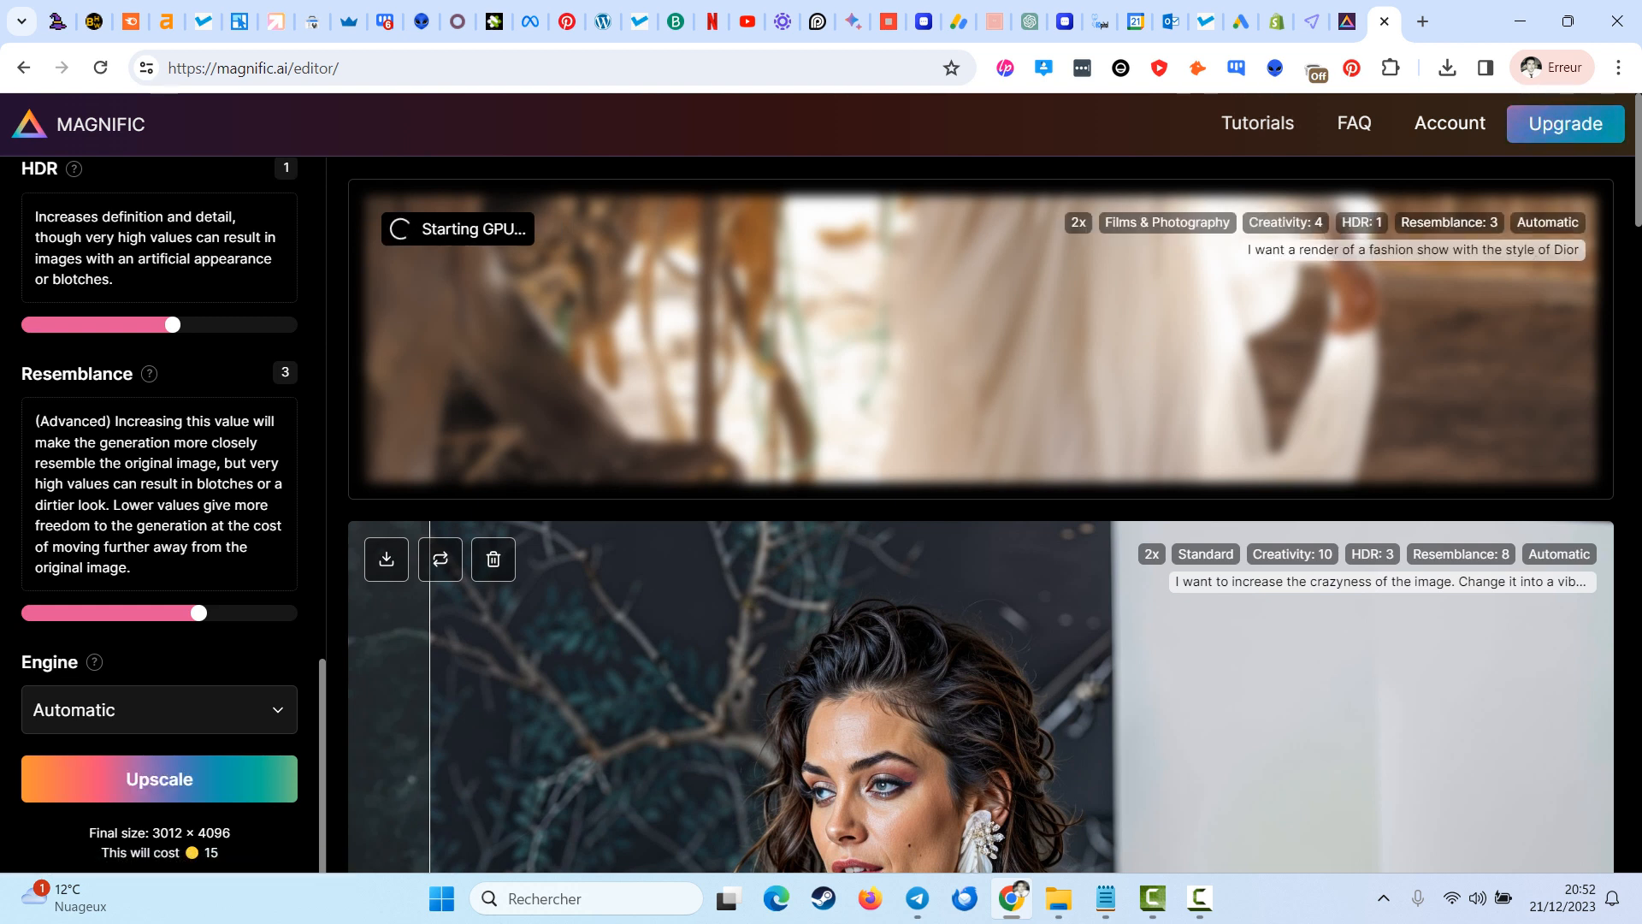
- Review the settings of the running upscale, from Resemblance and Creativity back up to the prompt and input image
scroll(159, 514, "up", 3)
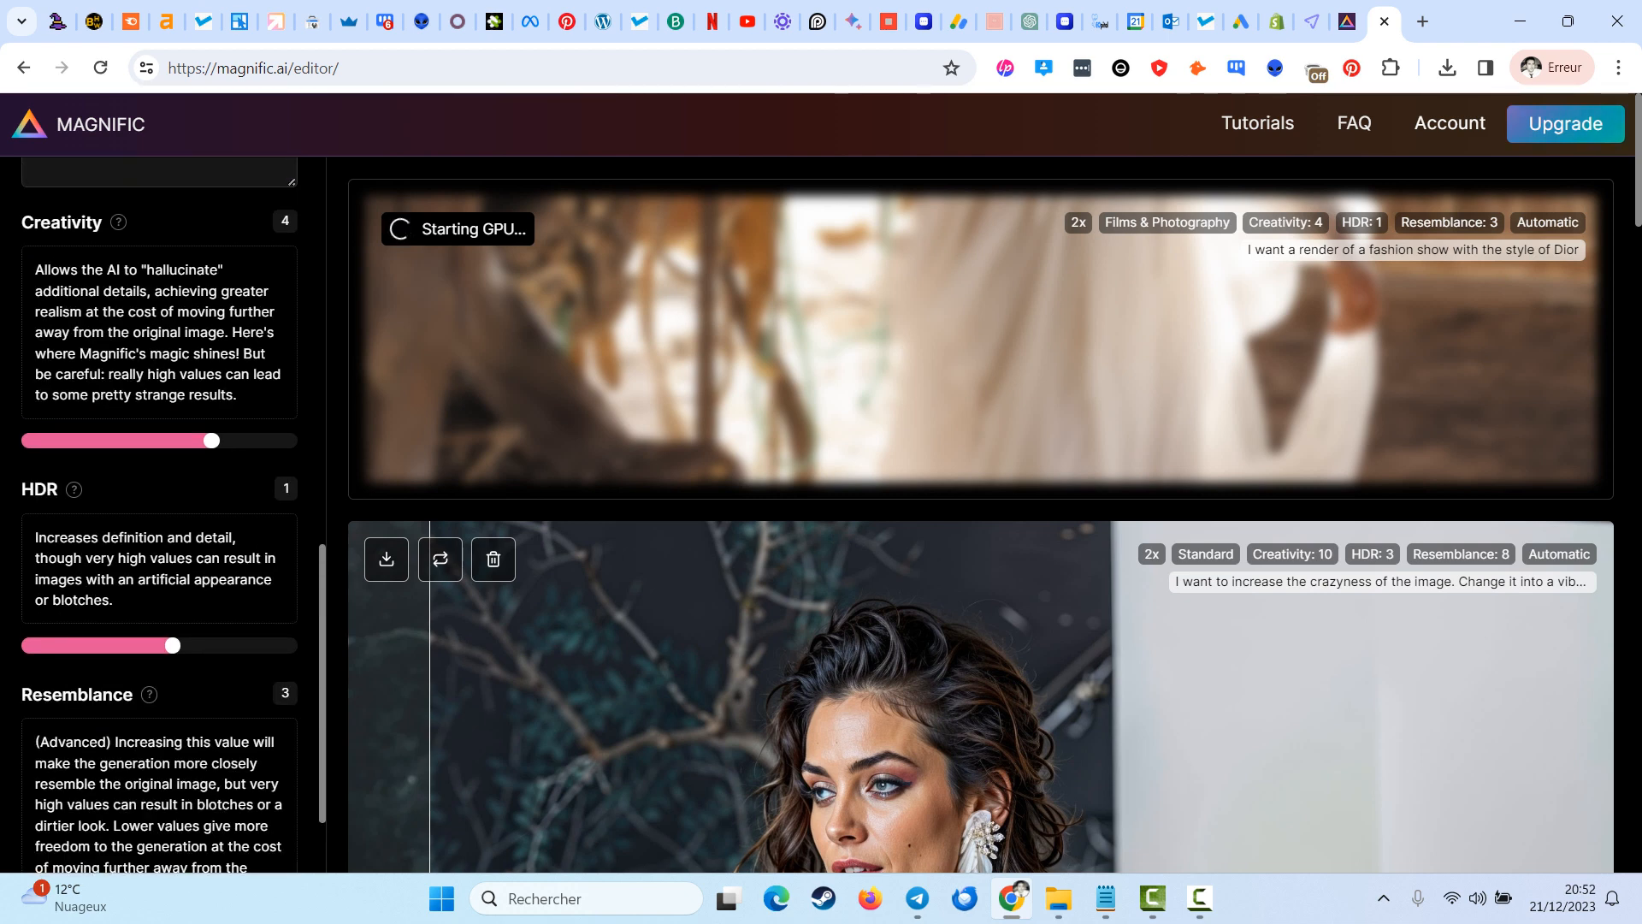
scroll(159, 513, "up", 4)
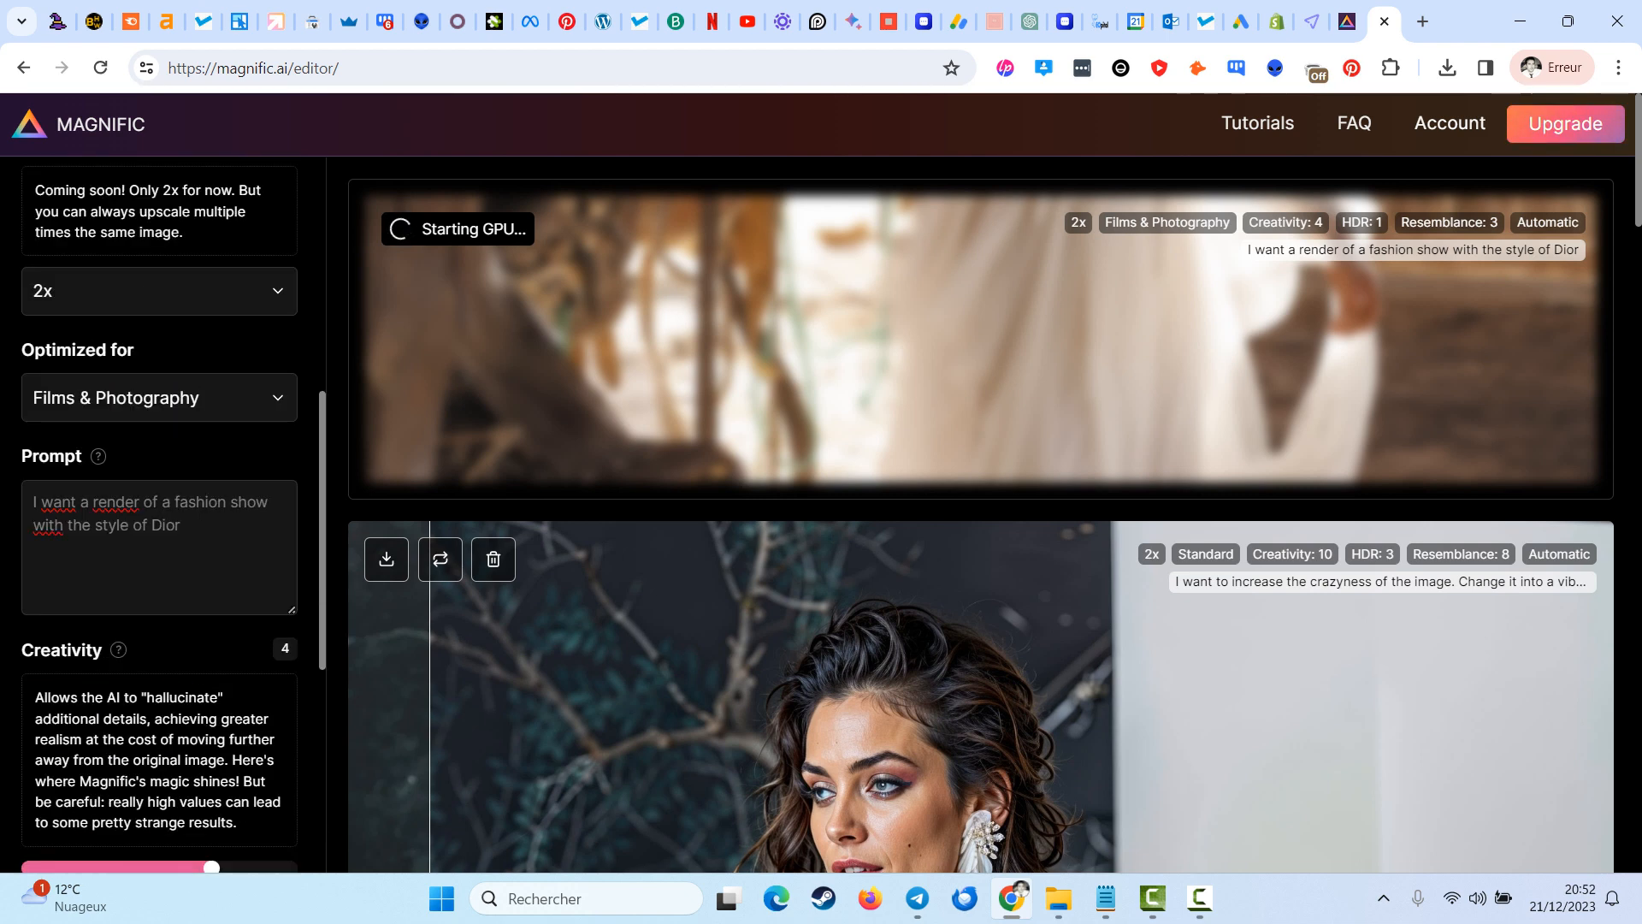
scroll(159, 513, "down", 2)
scroll(159, 513, "up", 4)
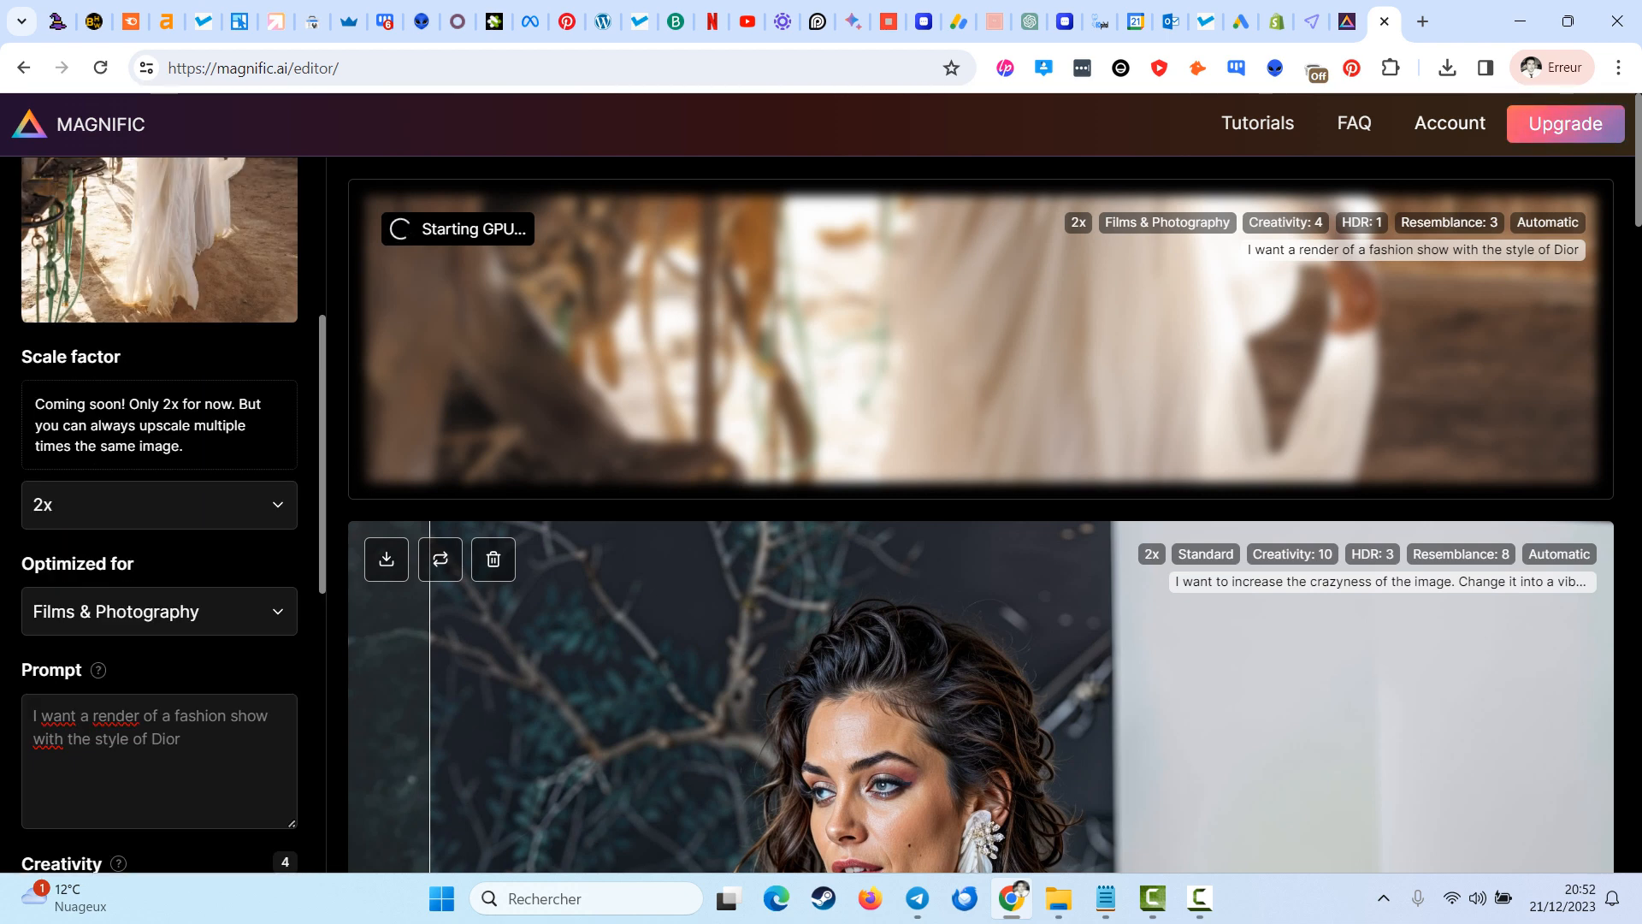
scroll(159, 513, "up", 4)
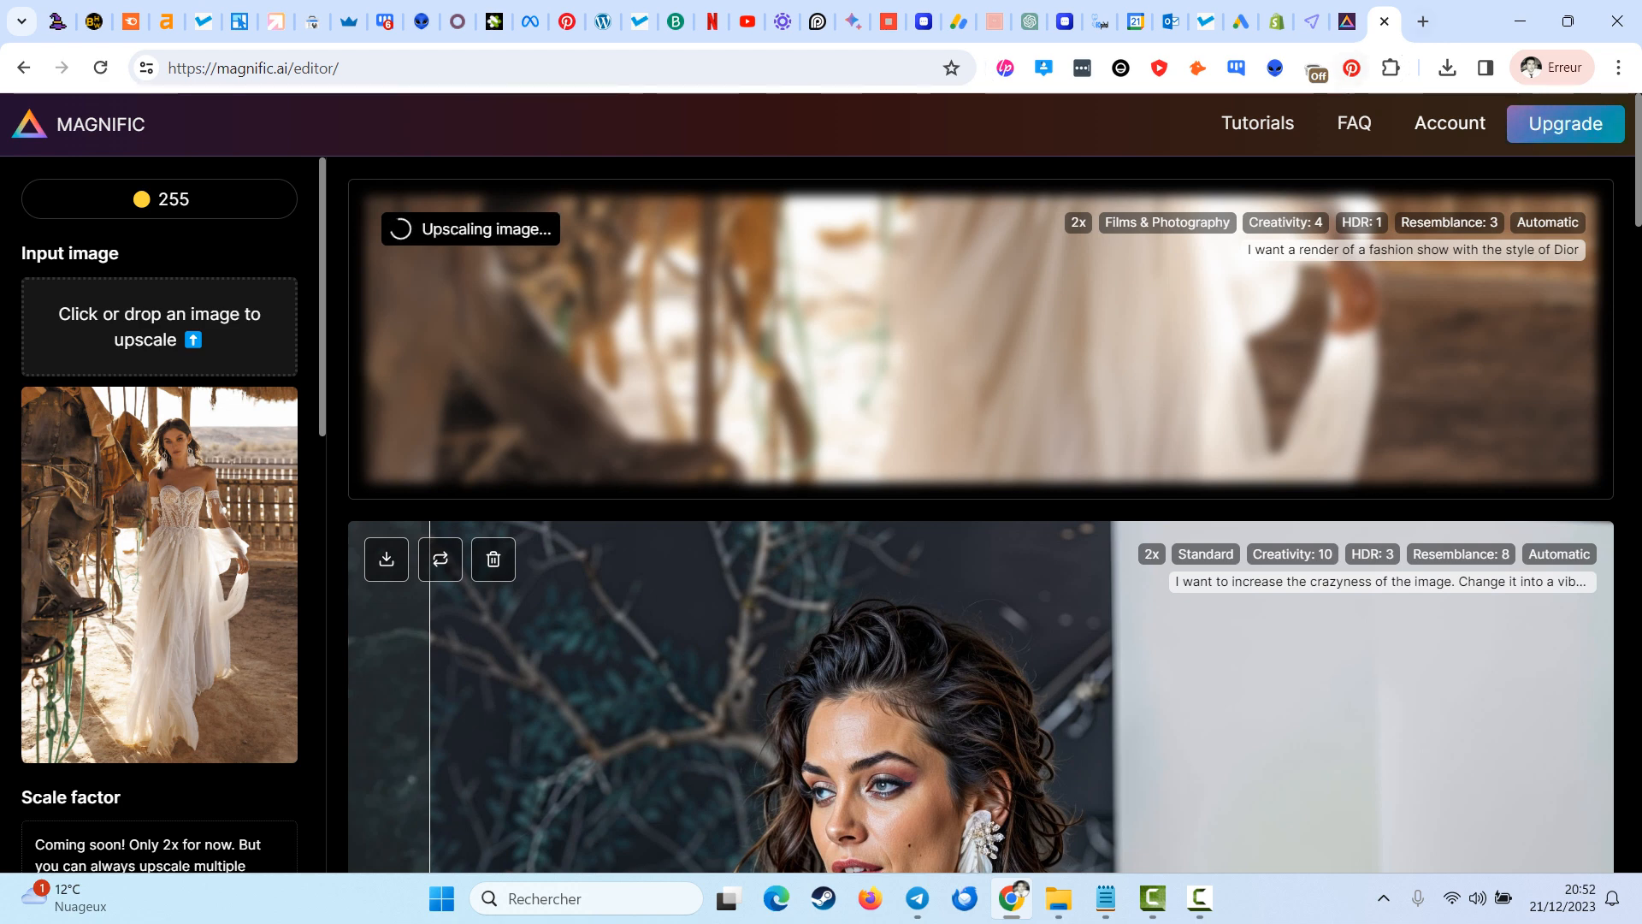
- Search Google in a new browser tab for "blurry photo of 40s" and refine the search to "blurry photo of 40s war"
left_click(1423, 21)
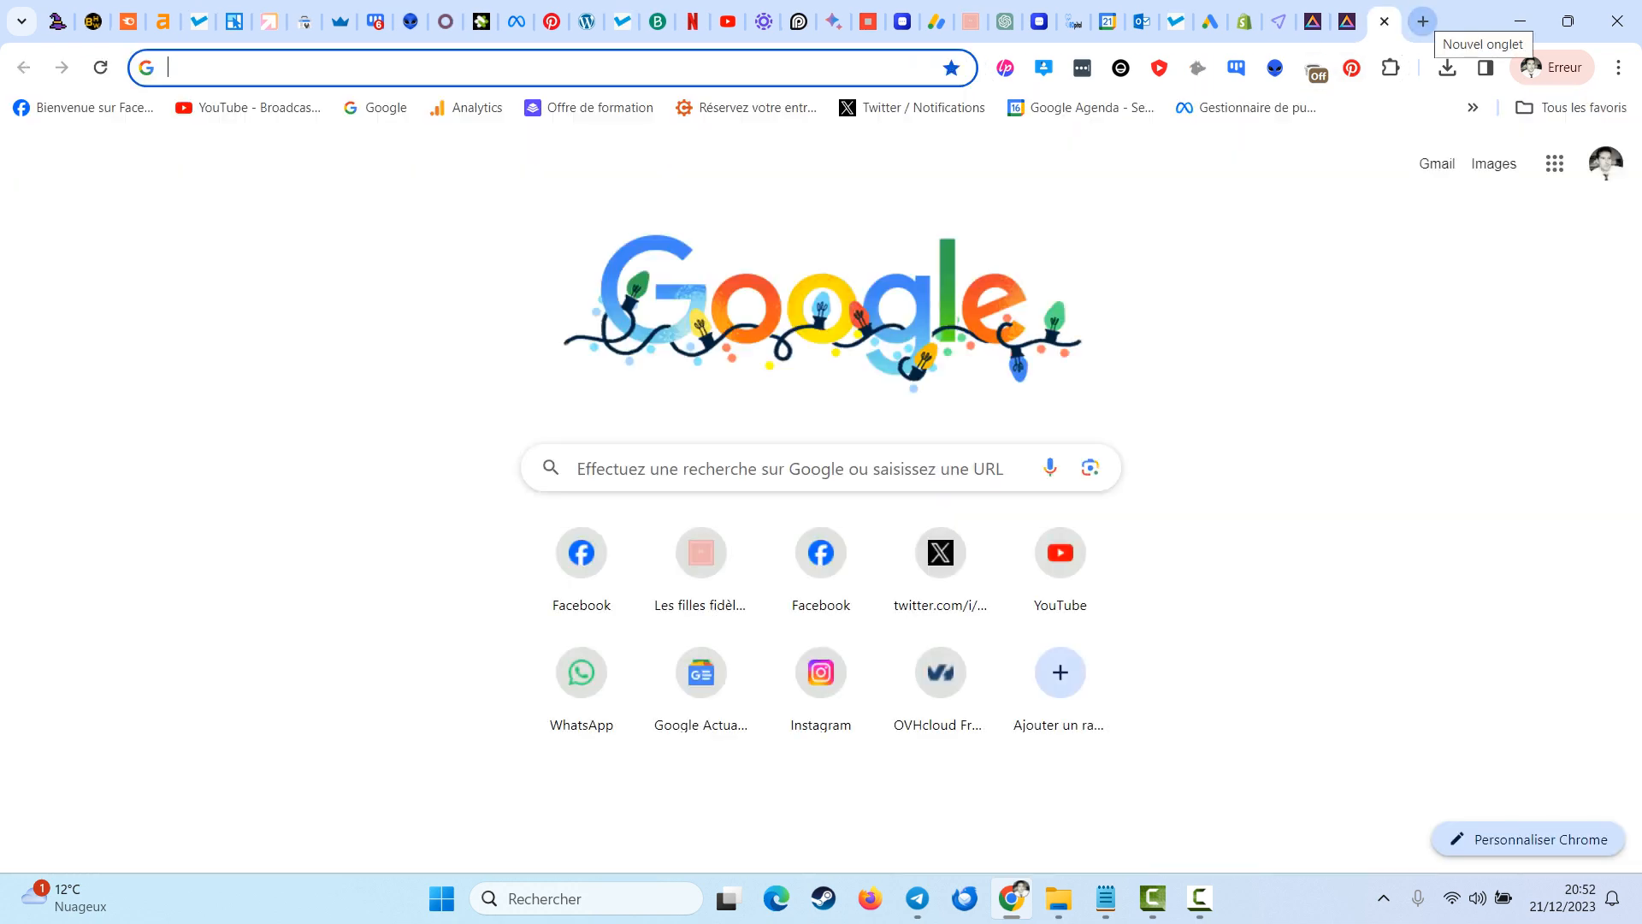
type("blurr")
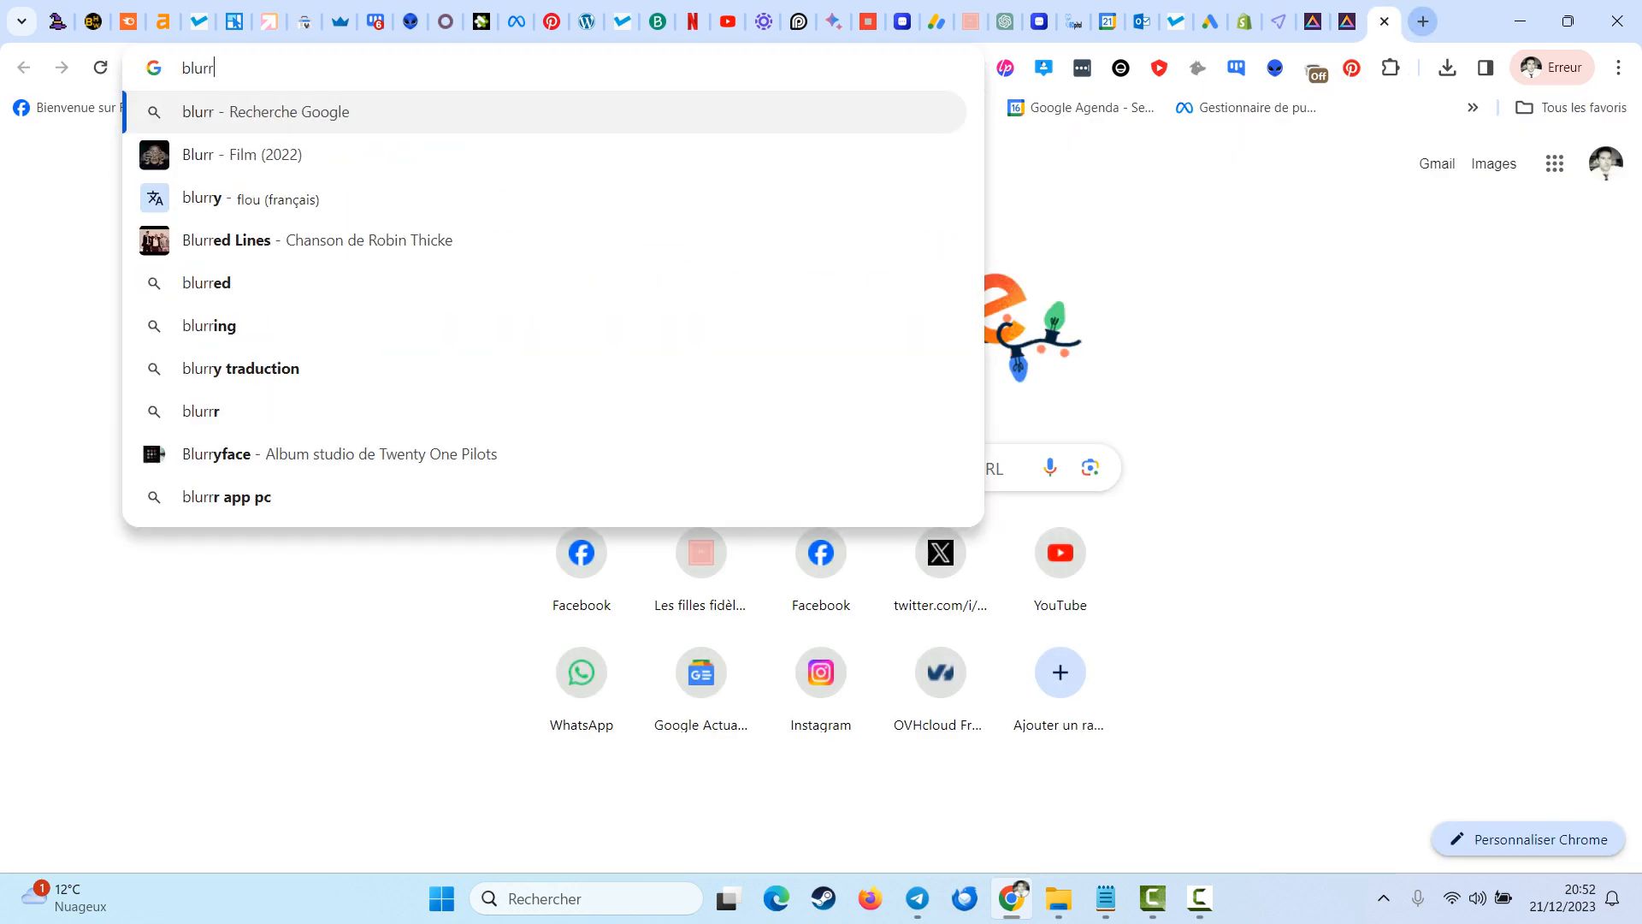
type("y photo of 40s")
key("Return")
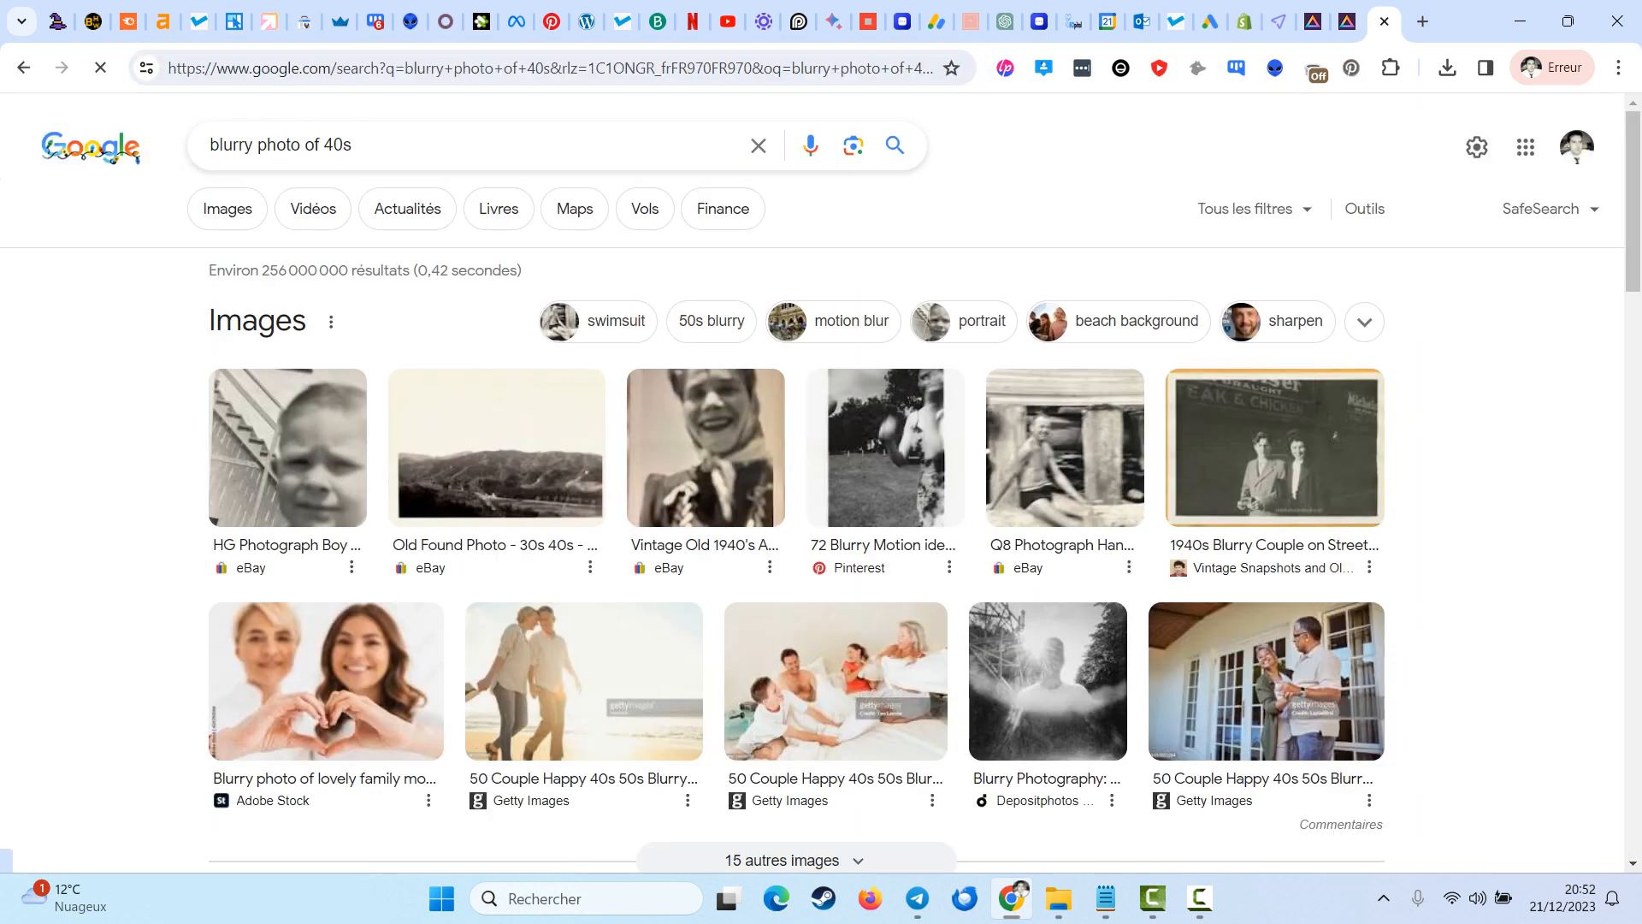
left_click(359, 145)
type("war")
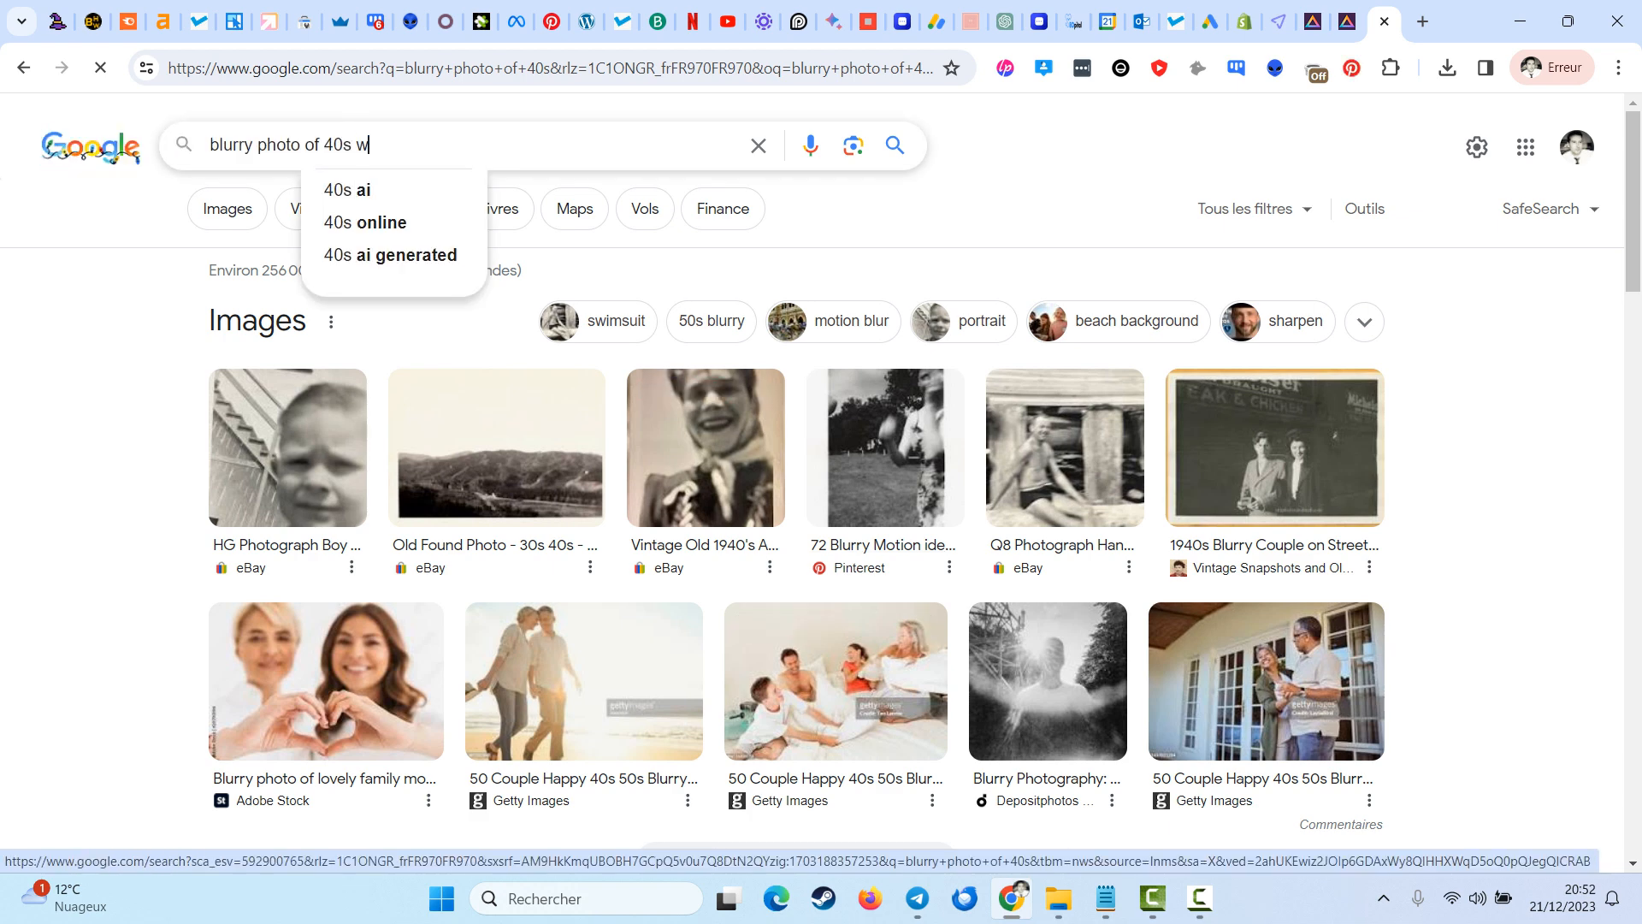
key("Return")
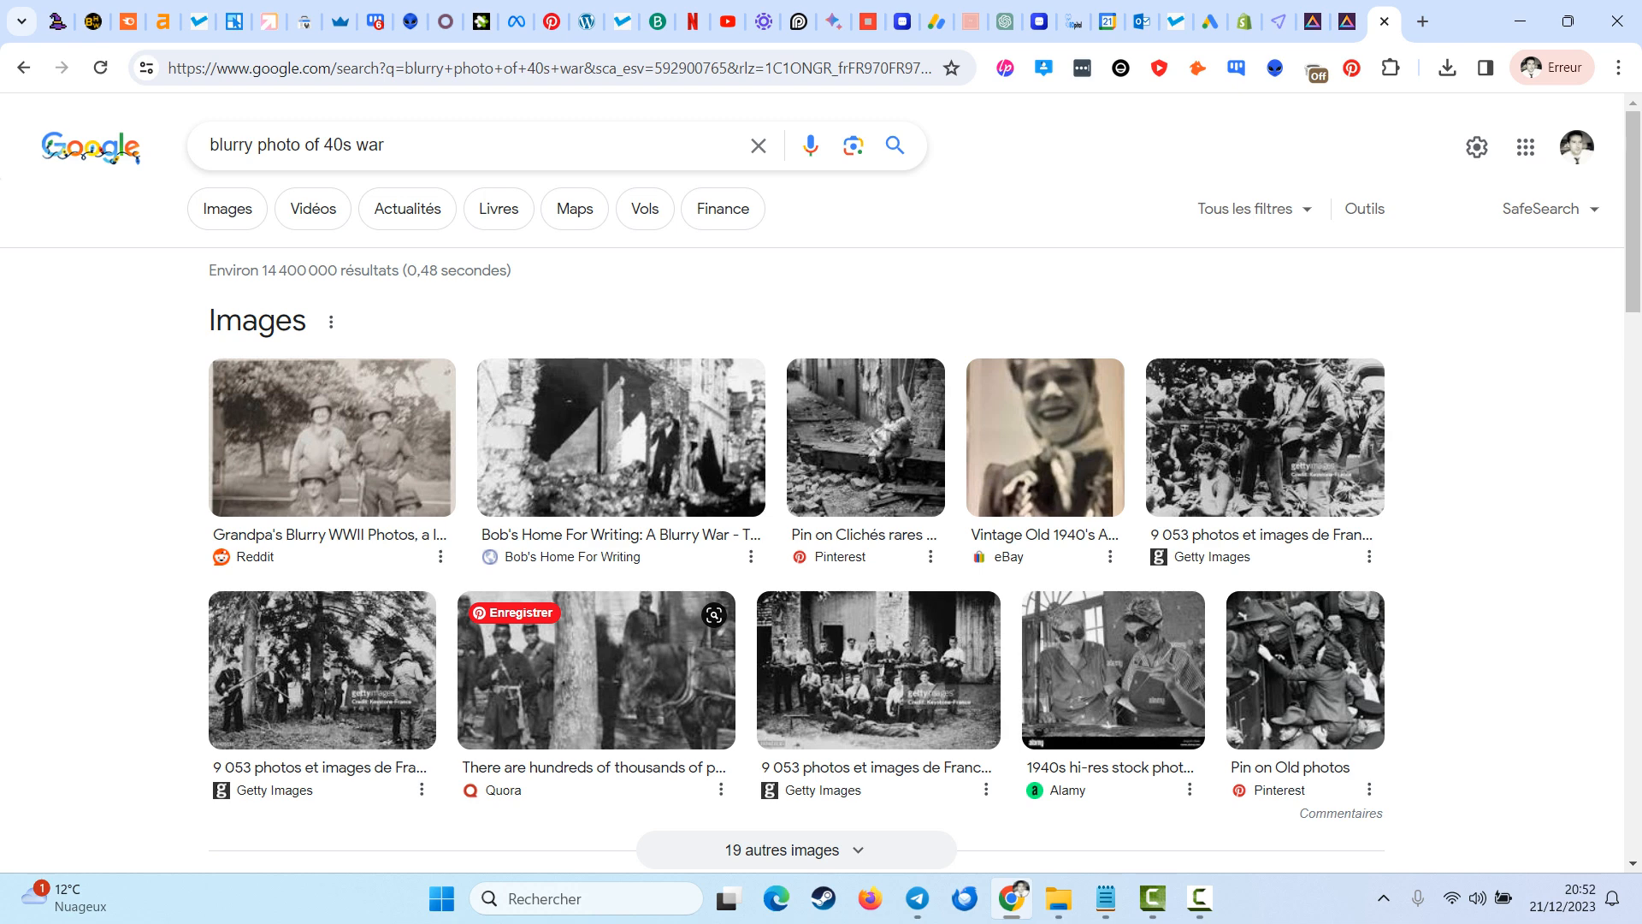
- Save the Quora photo of uniformed soldiers beside a tree and horse to the desktop (Bureau) as a PNG image
left_click(597, 670)
right_click(1283, 344)
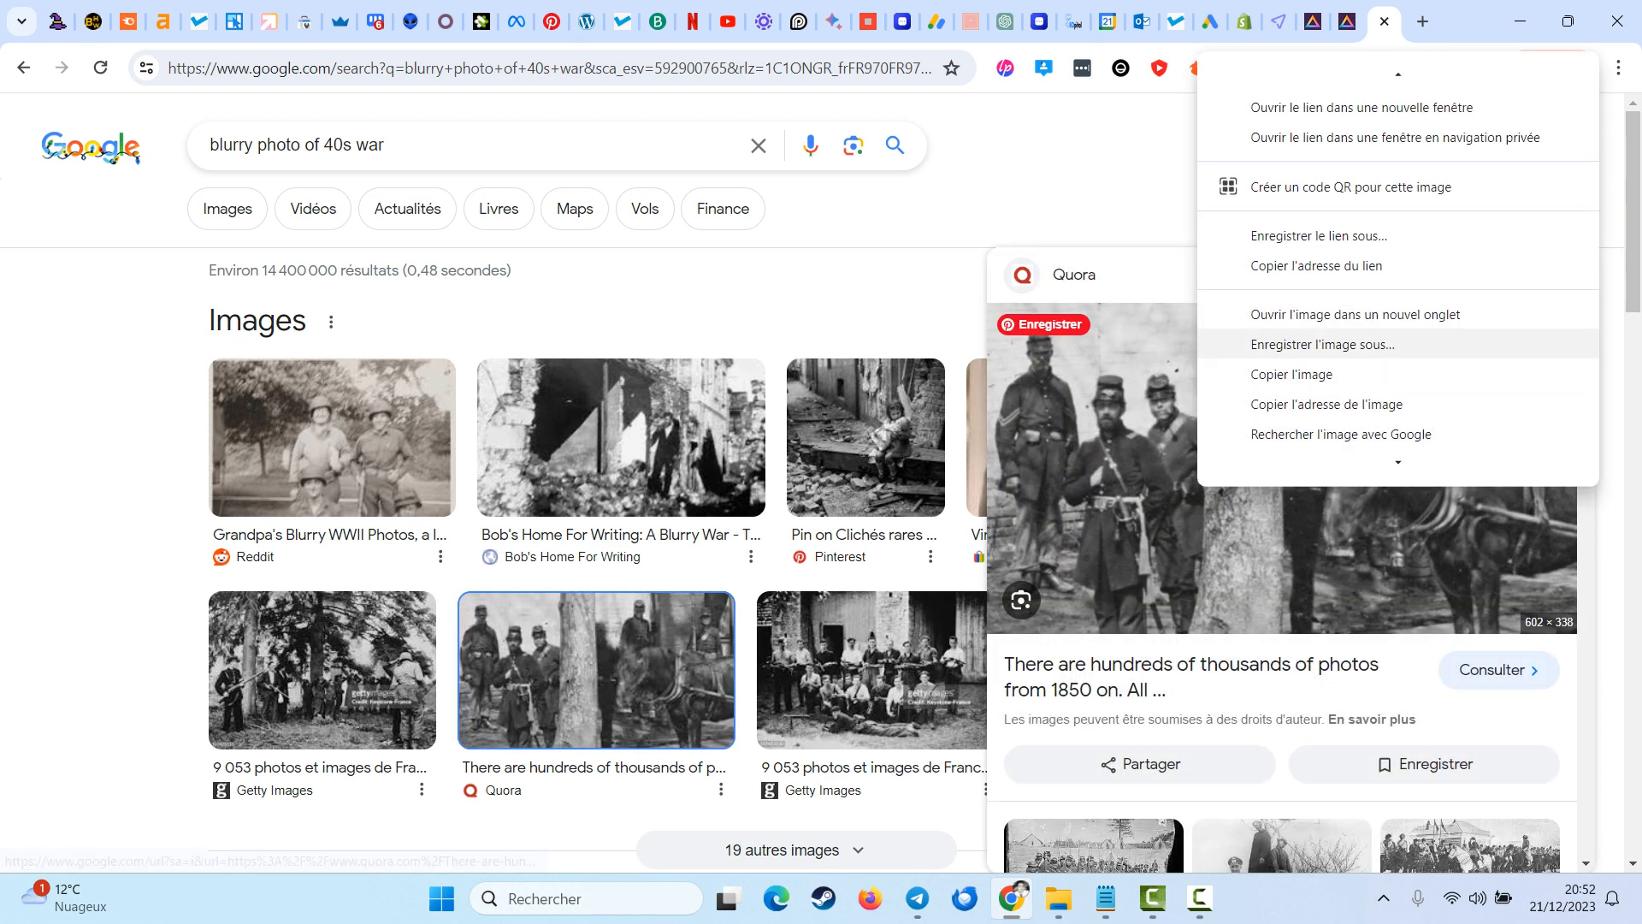
left_click(1322, 343)
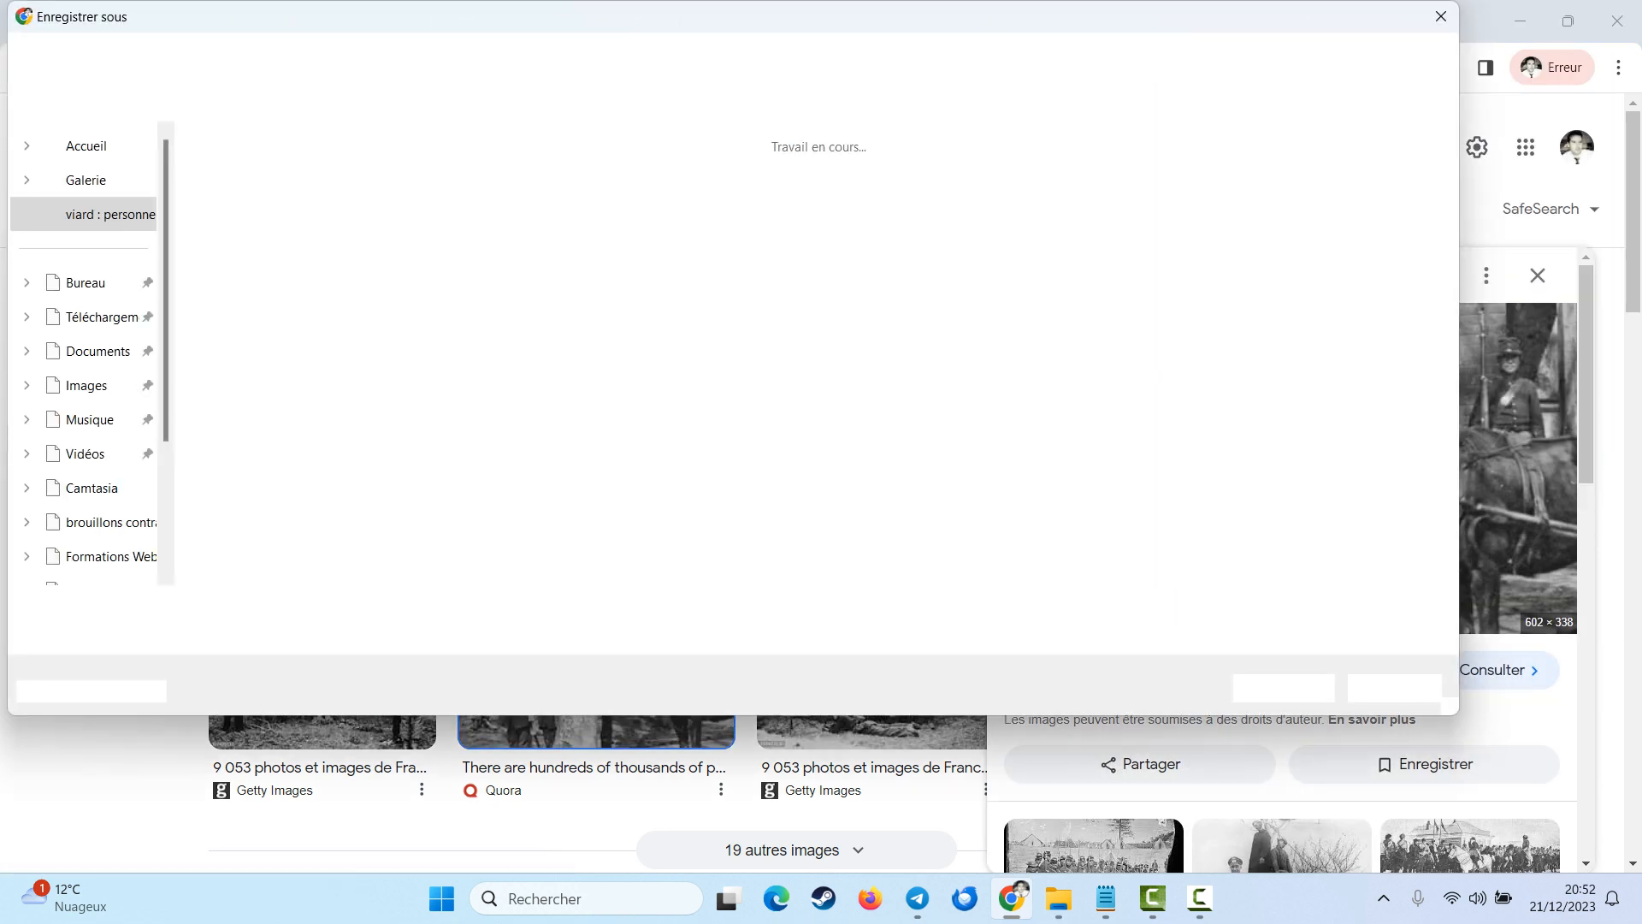
left_click(86, 344)
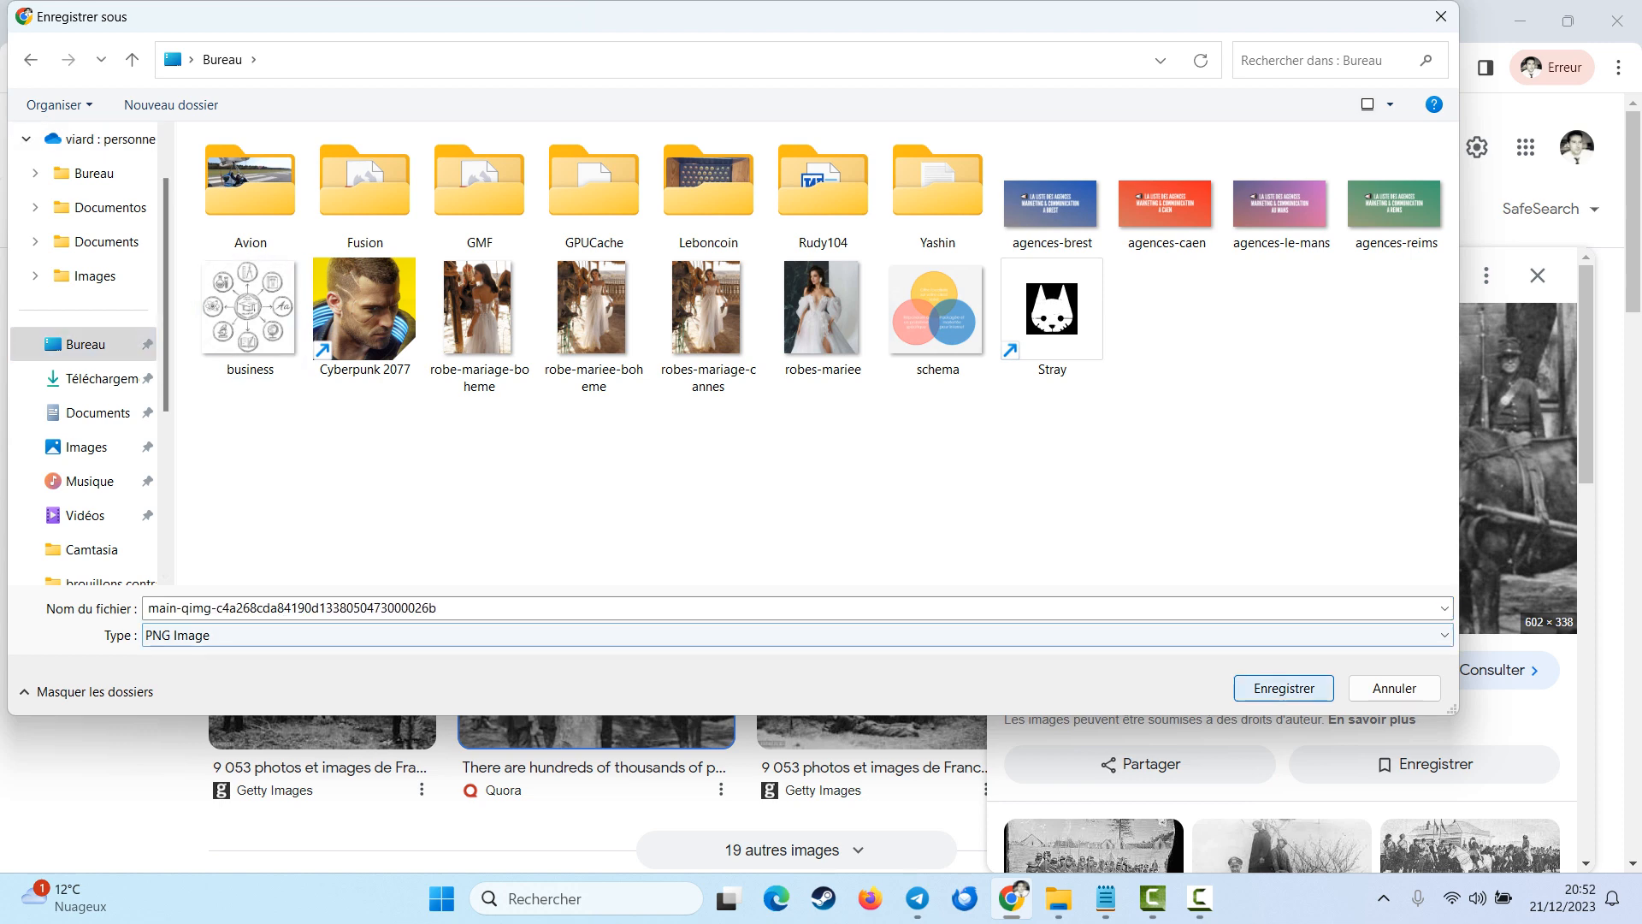
key("Return")
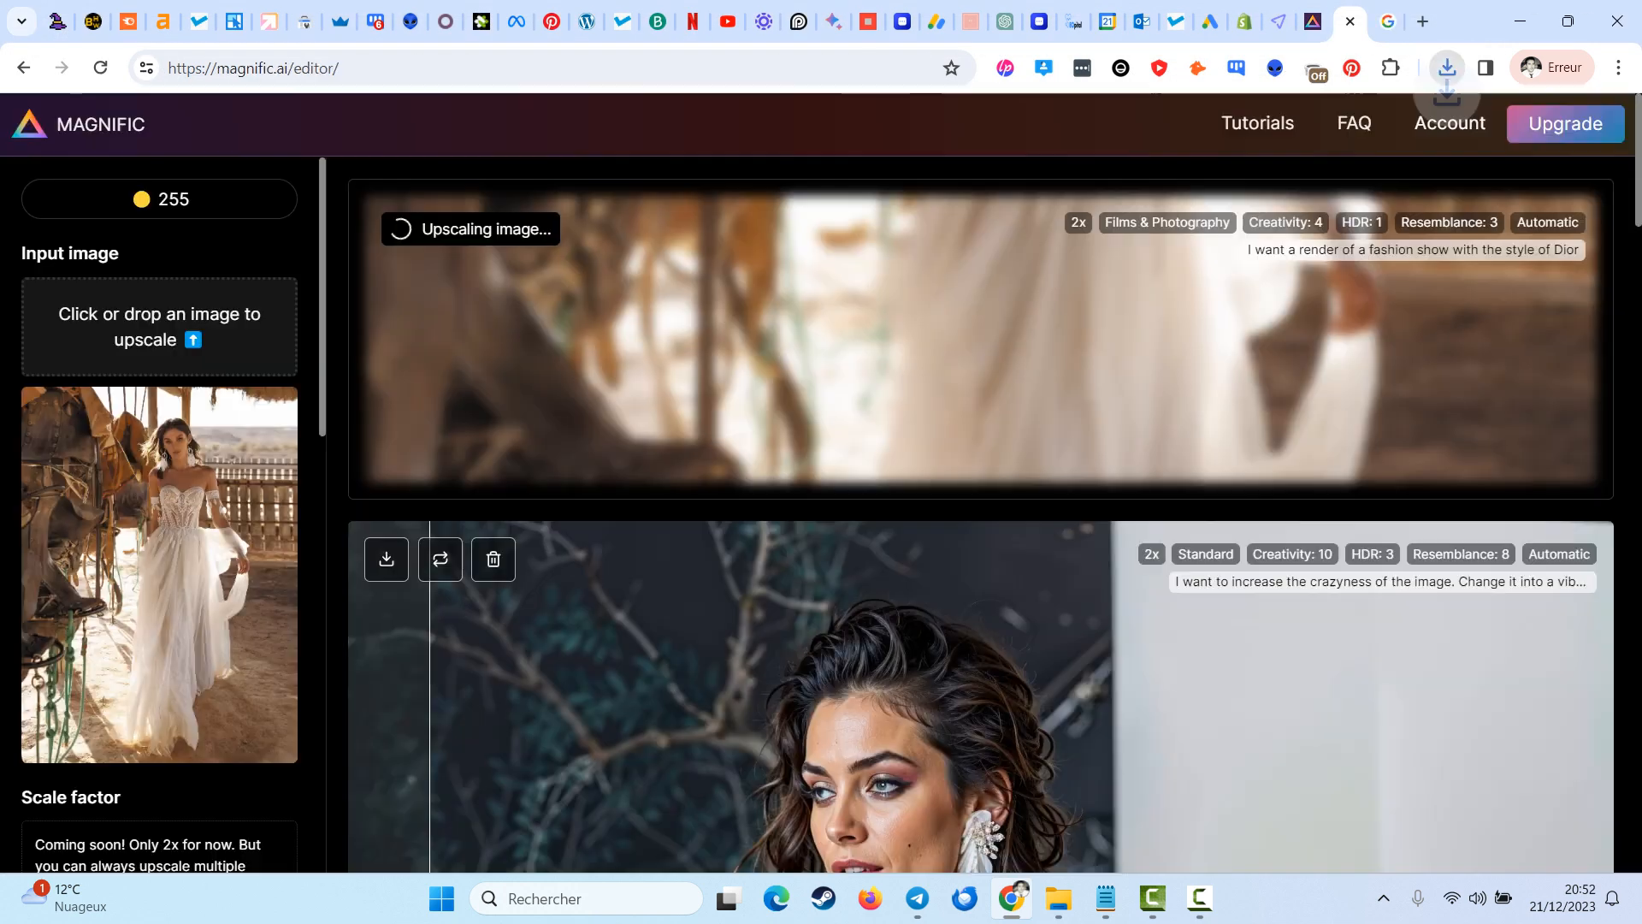
- Check the running upscale in Magnific, and return to the Google results to browse them with the photo preview closed
left_click(1313, 21)
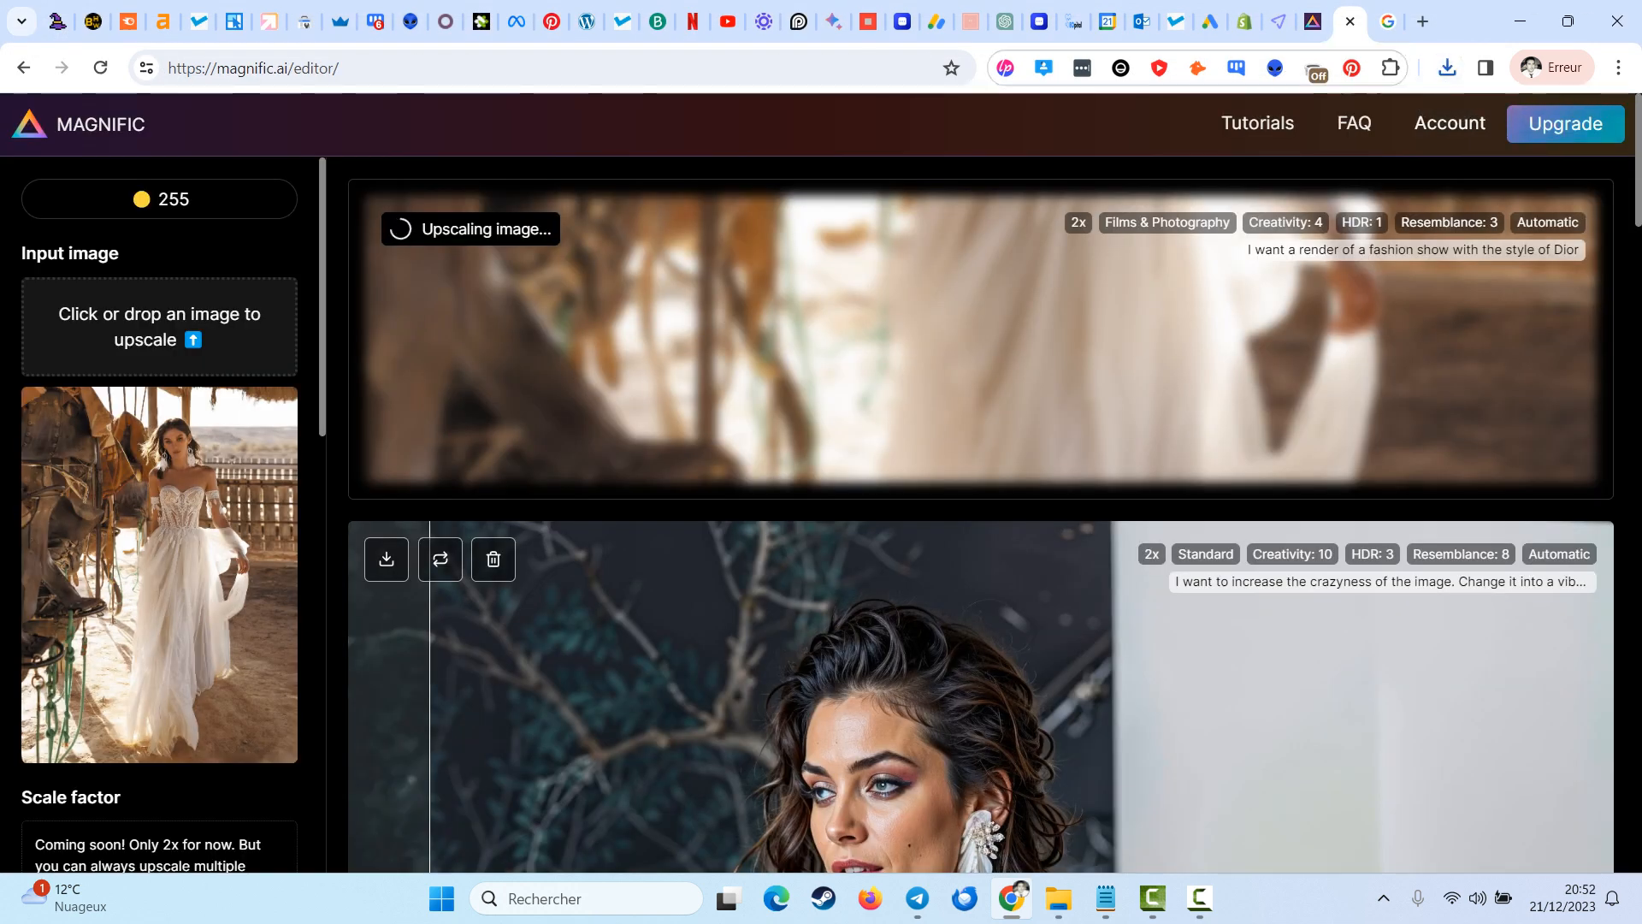
left_click(1387, 21)
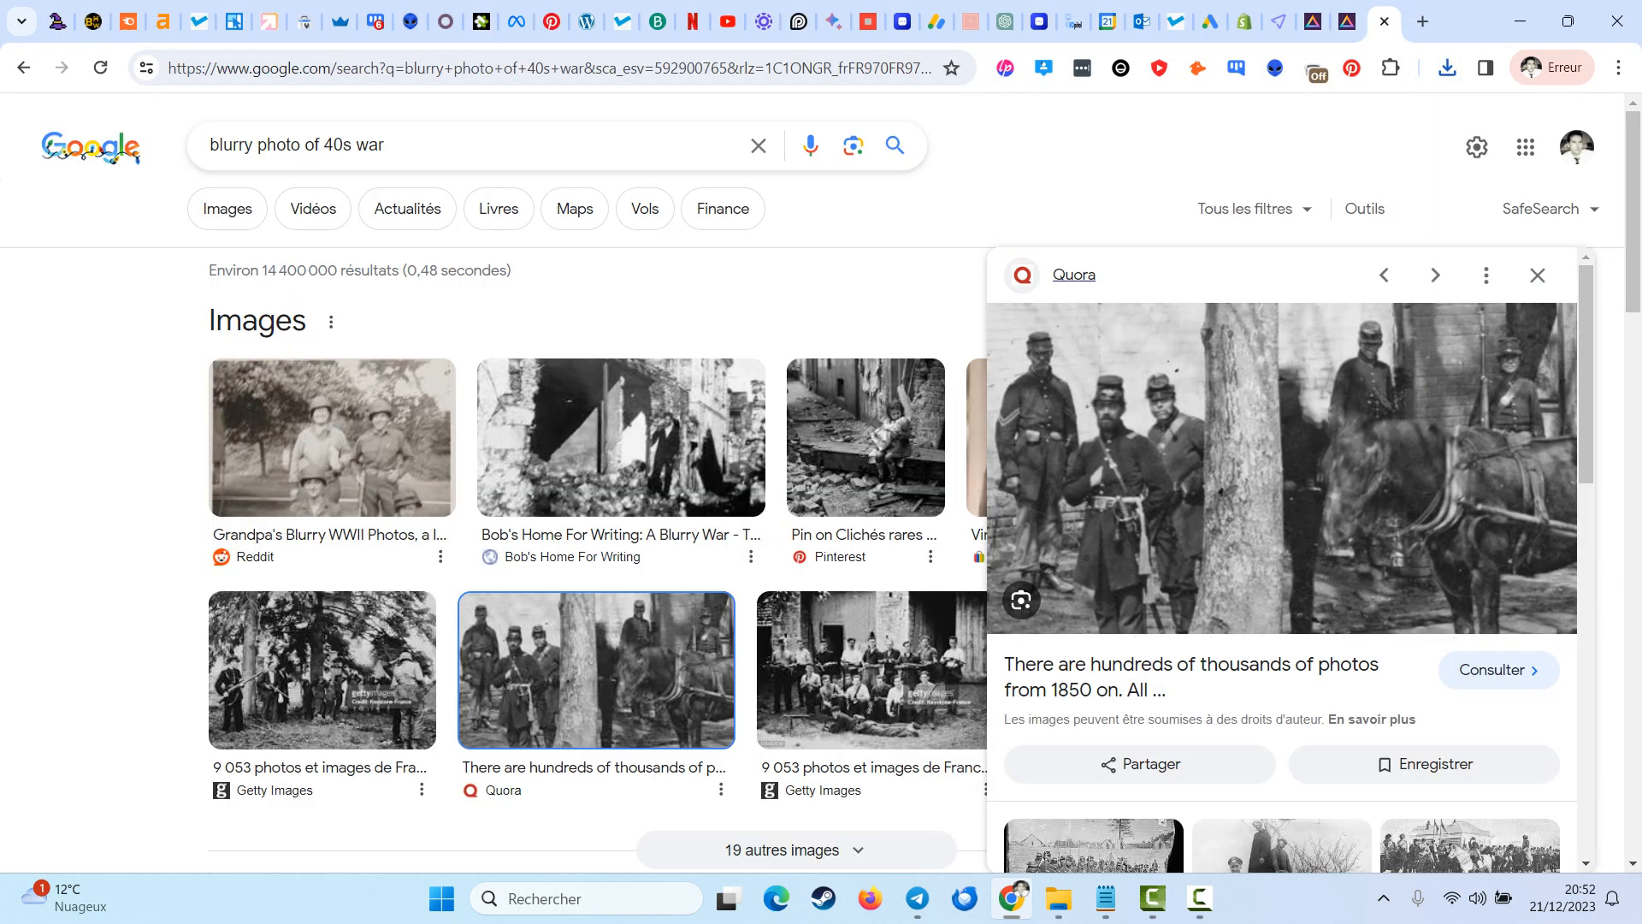
key("Escape")
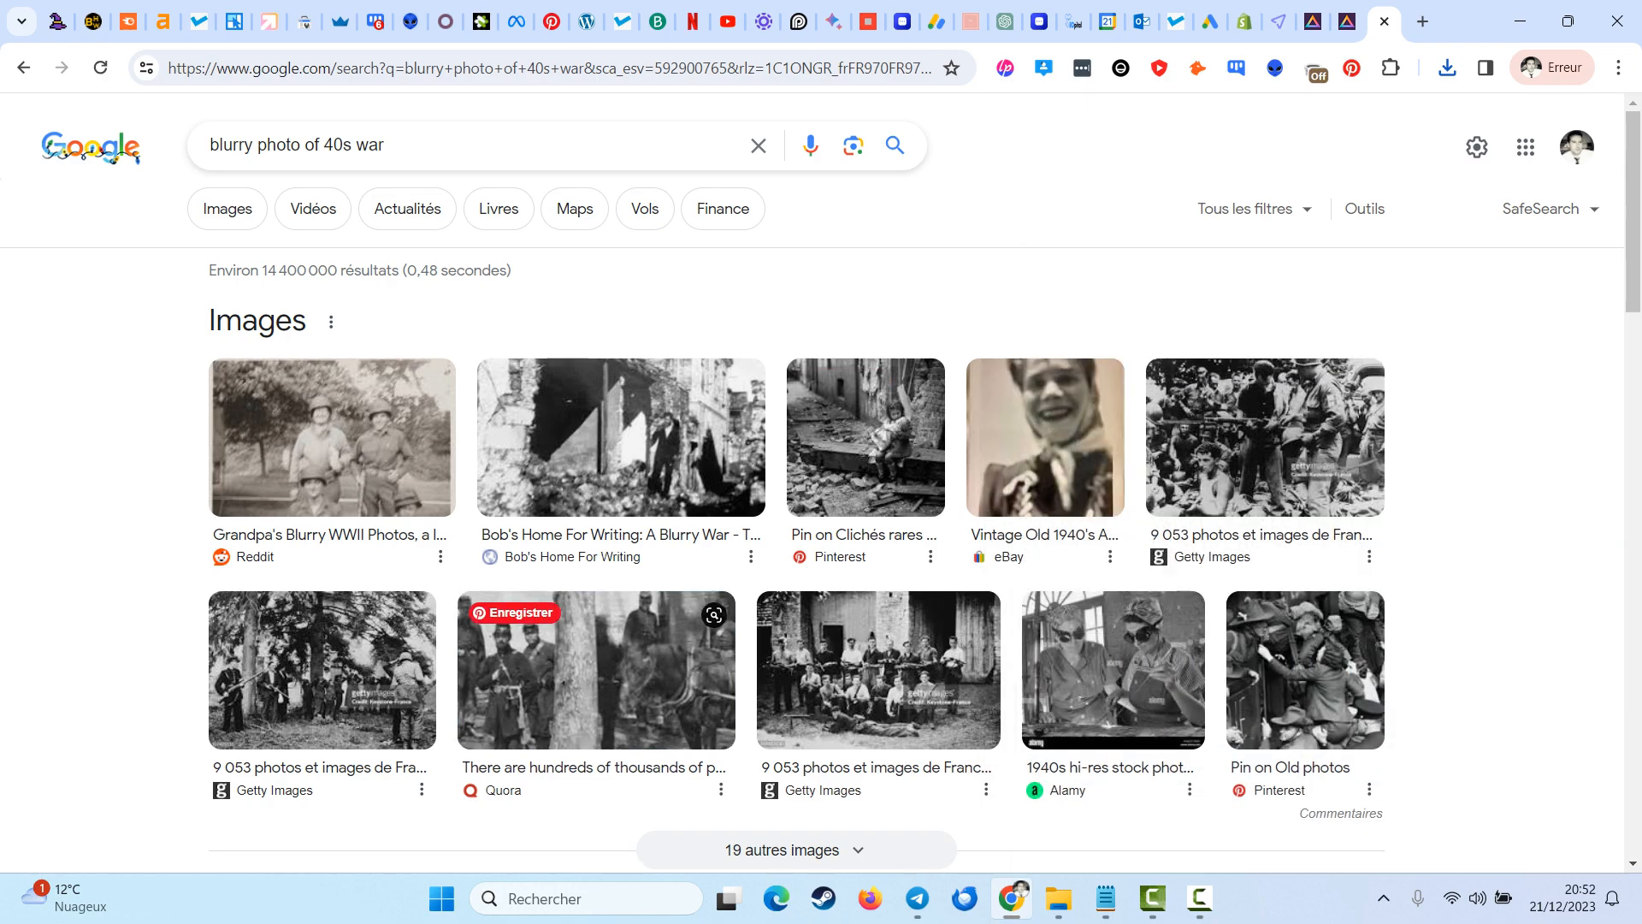
scroll(821, 513, "down", 10)
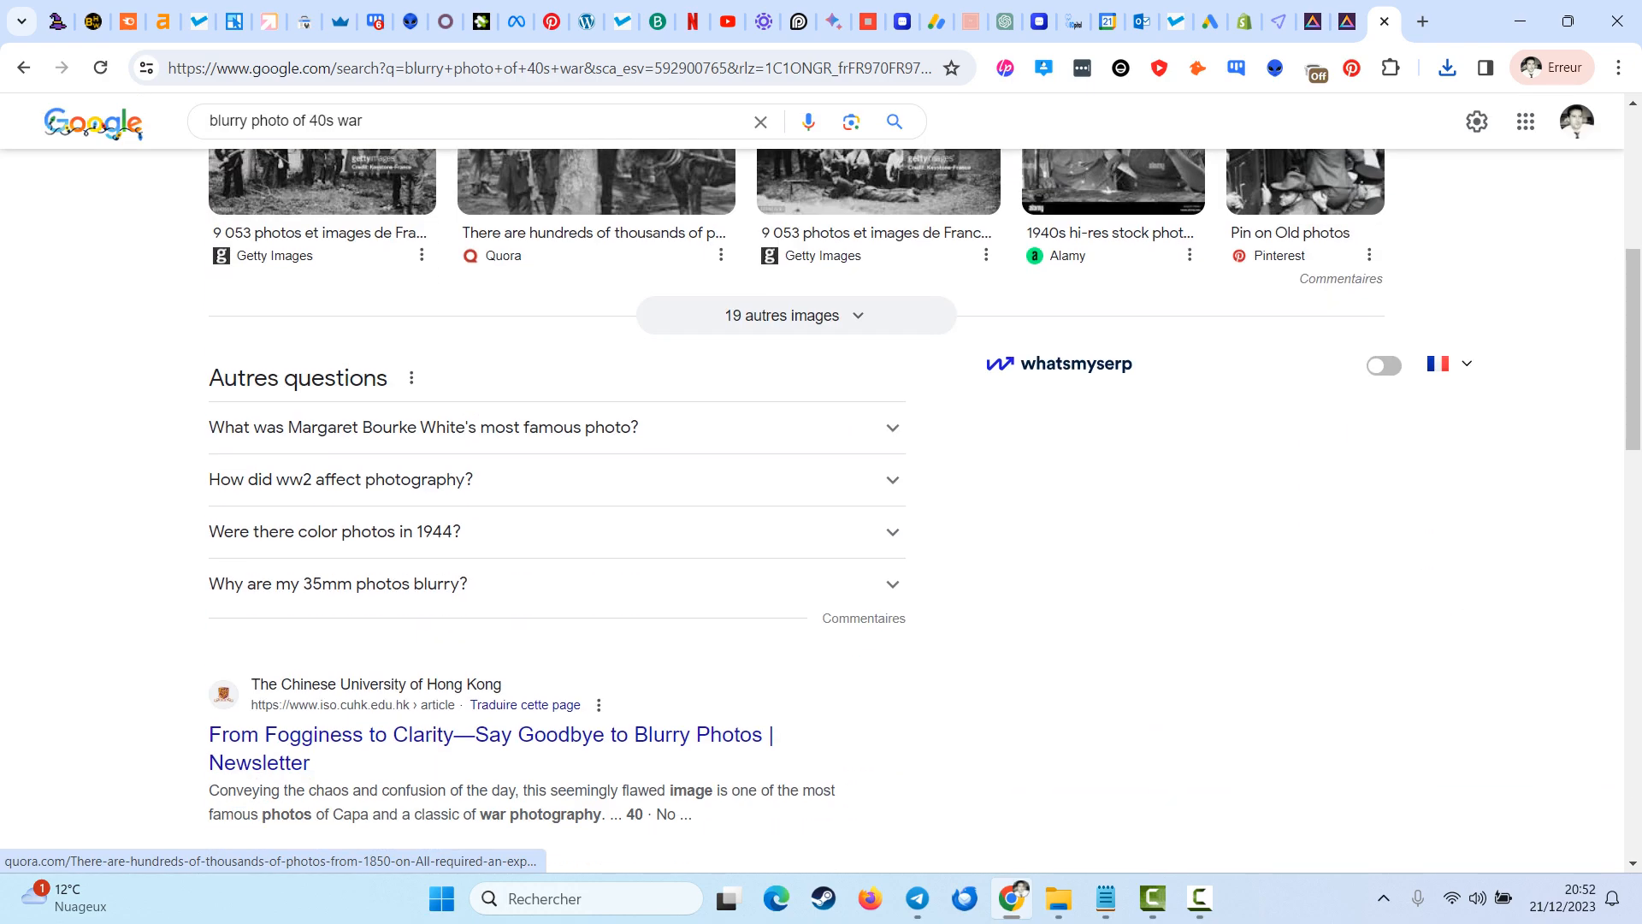
- Check whether the Dior-style upscale in Magnific has finished, and return to the Google search results
scroll(321, 669, "up", 10)
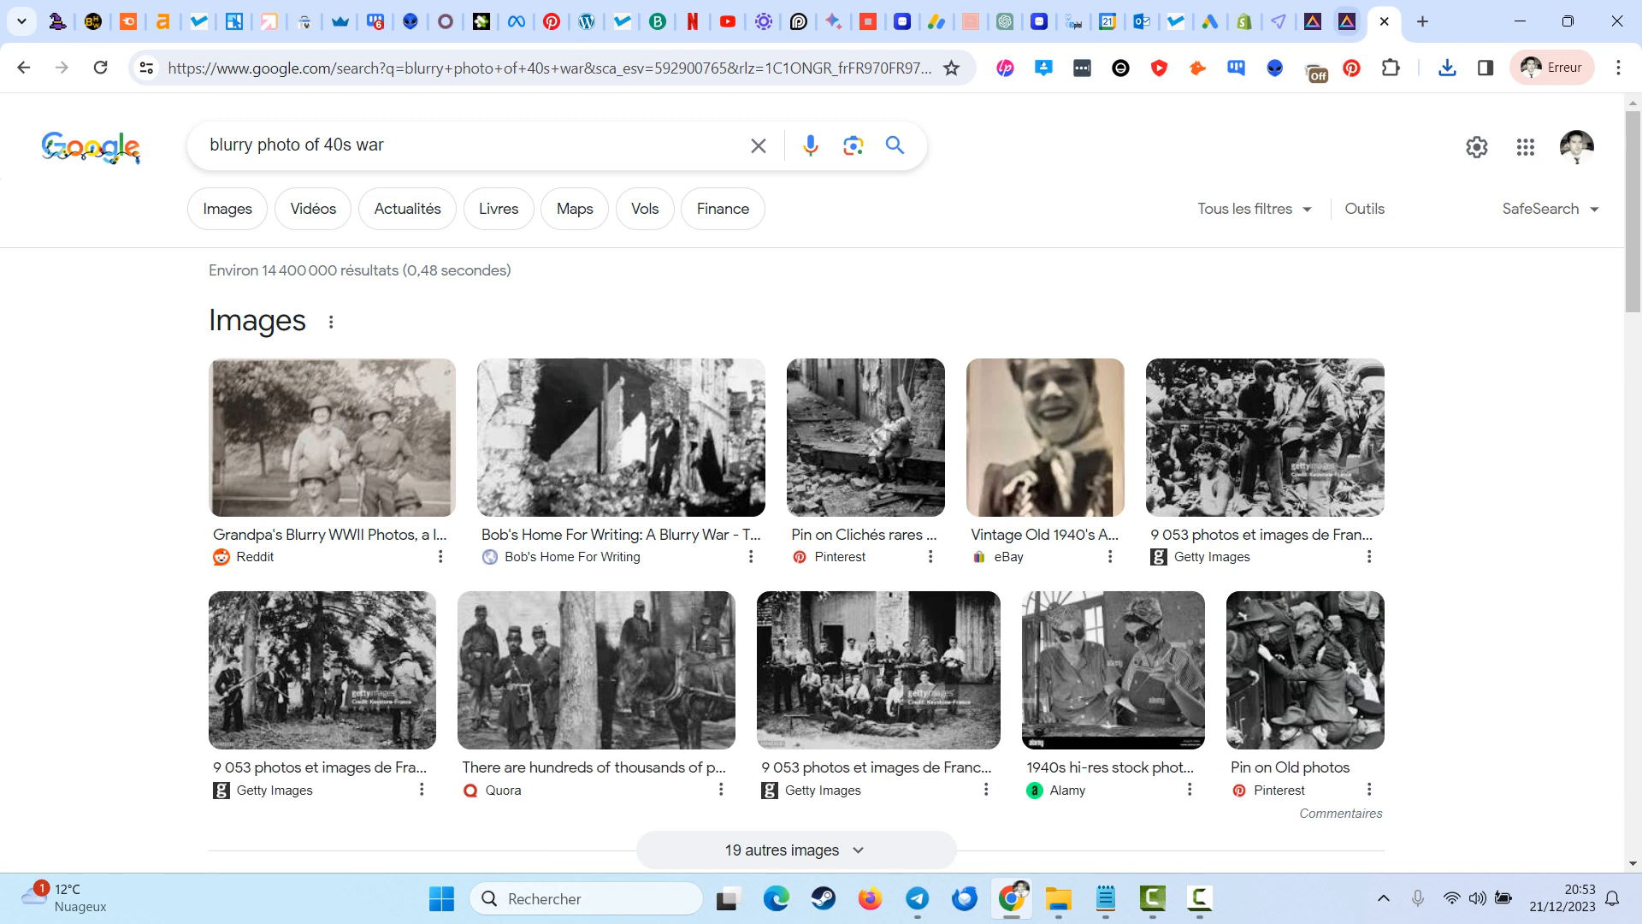
left_click(1347, 21)
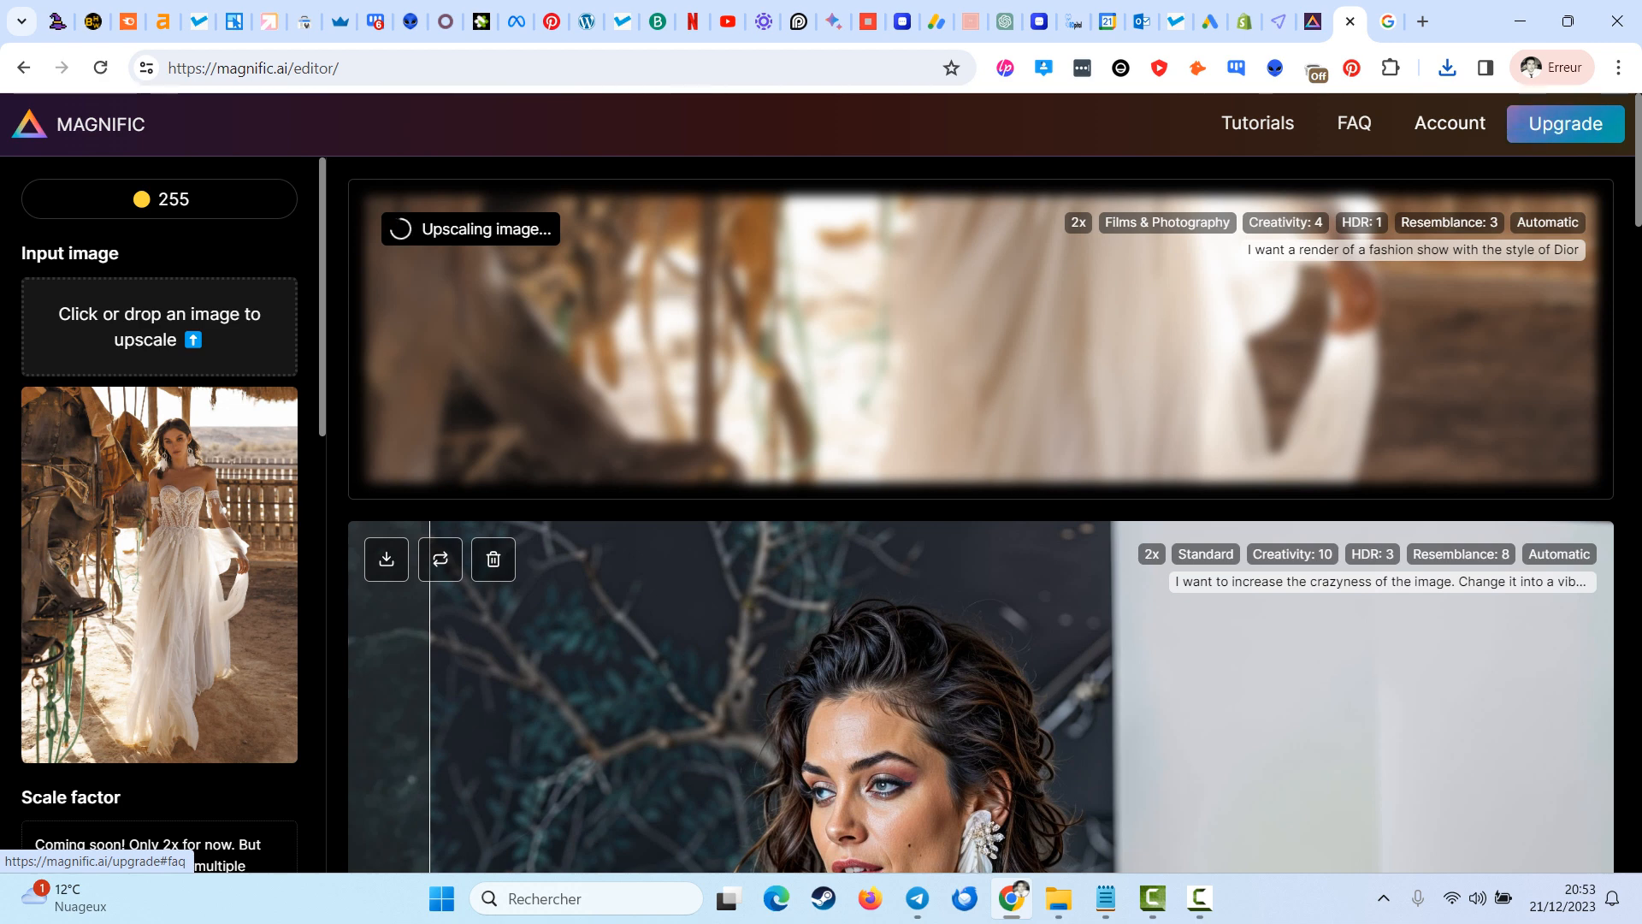
left_click(1387, 21)
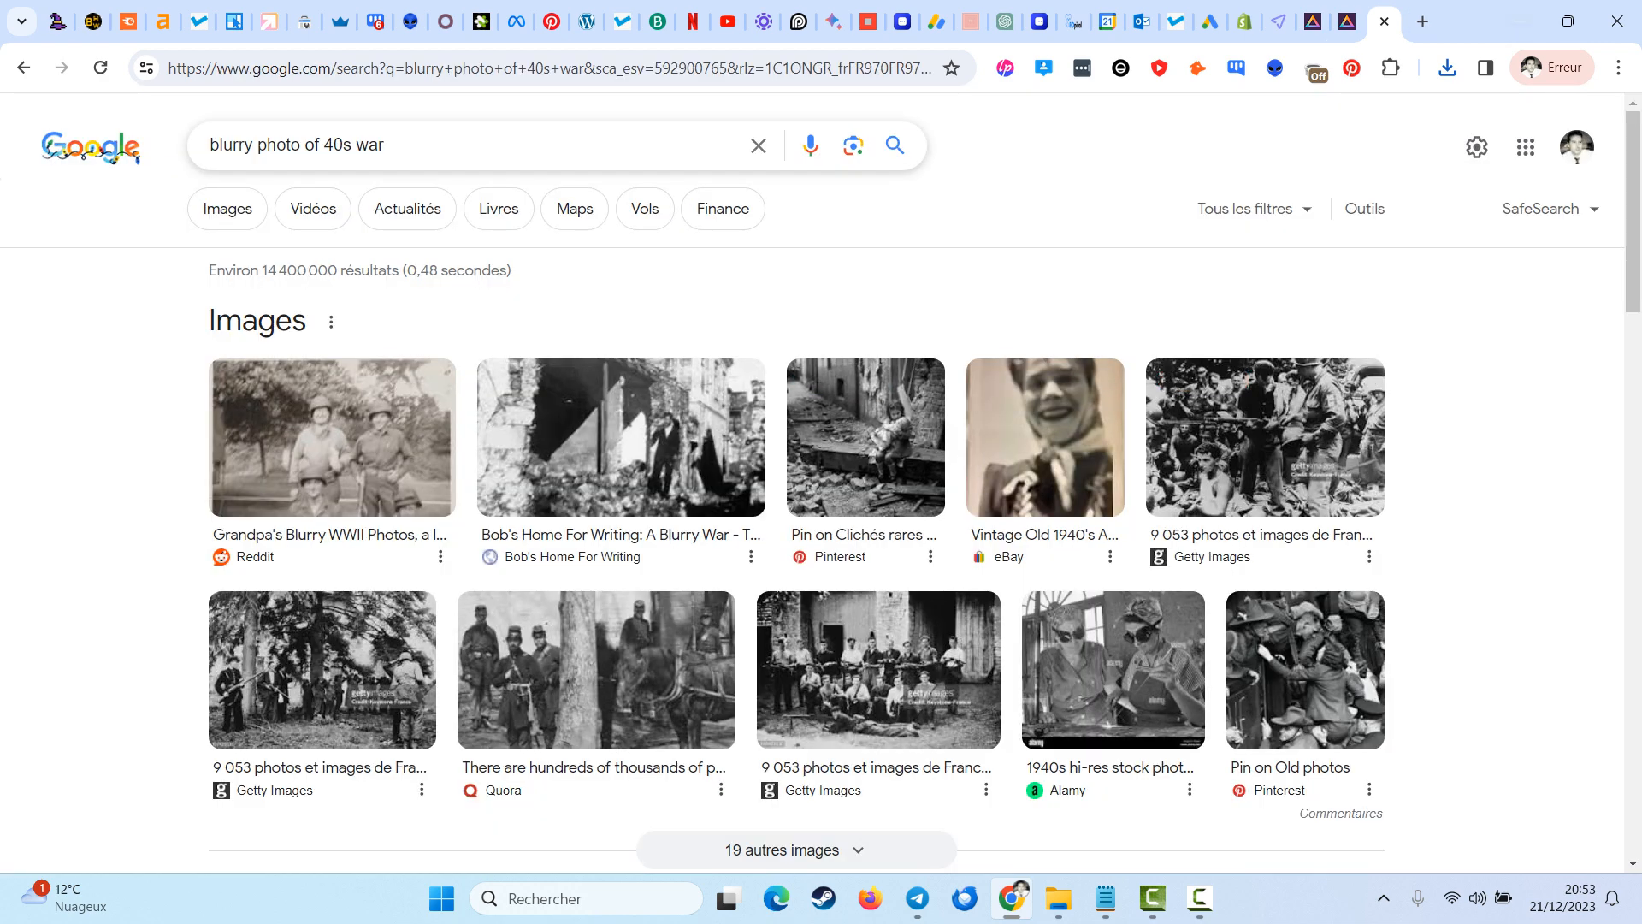
left_click(1423, 21)
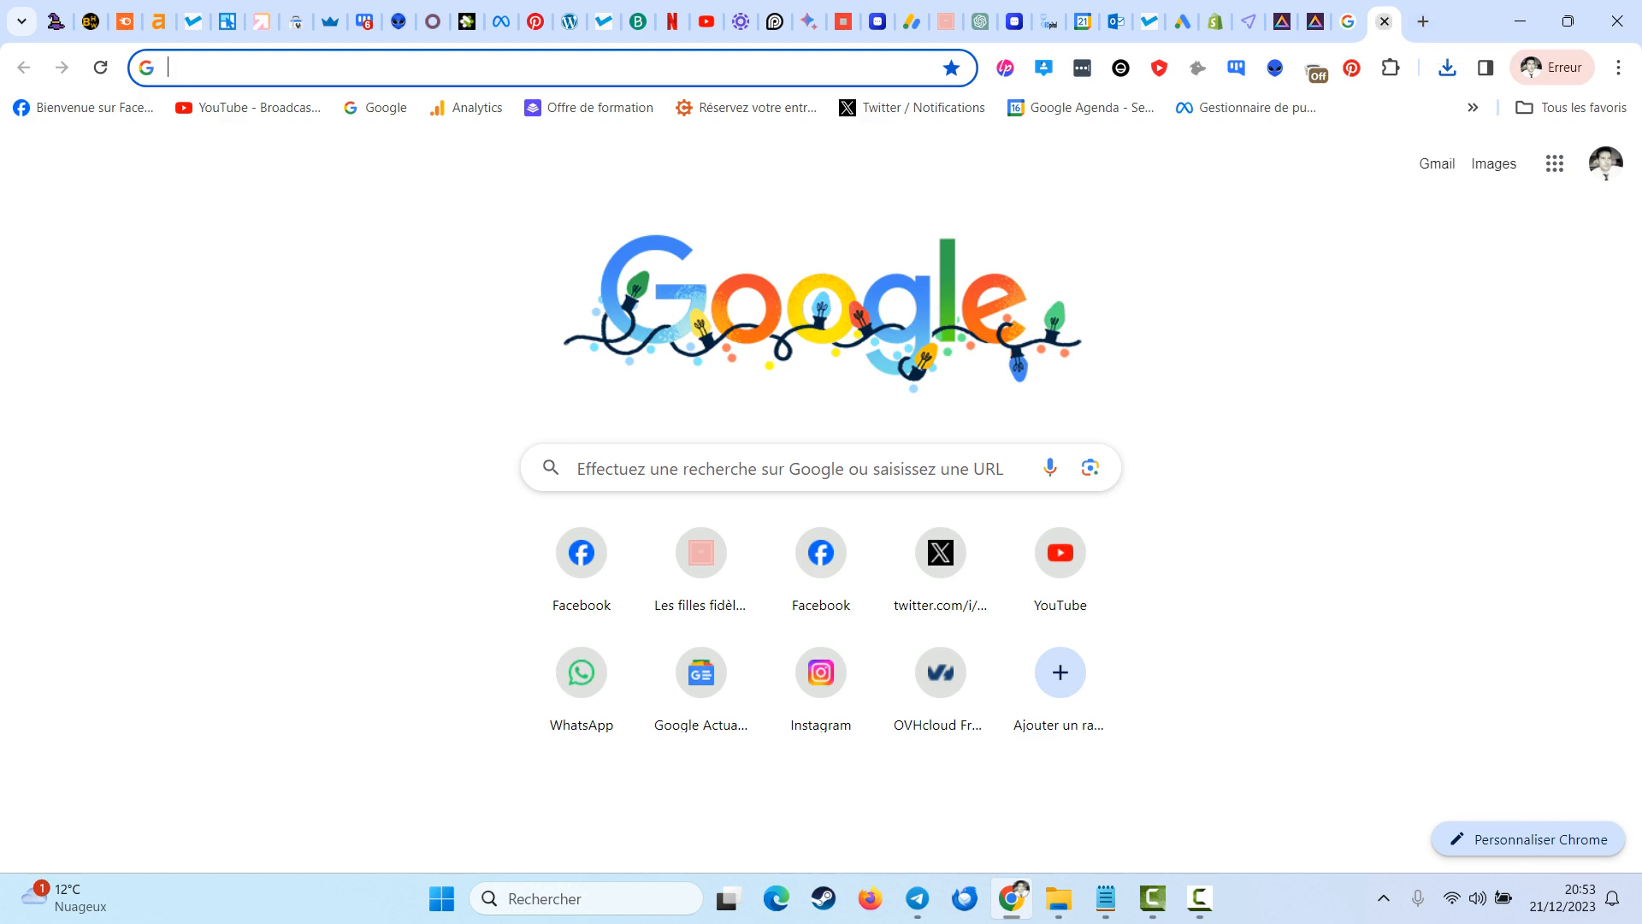
left_click(1384, 21)
left_click(1058, 898)
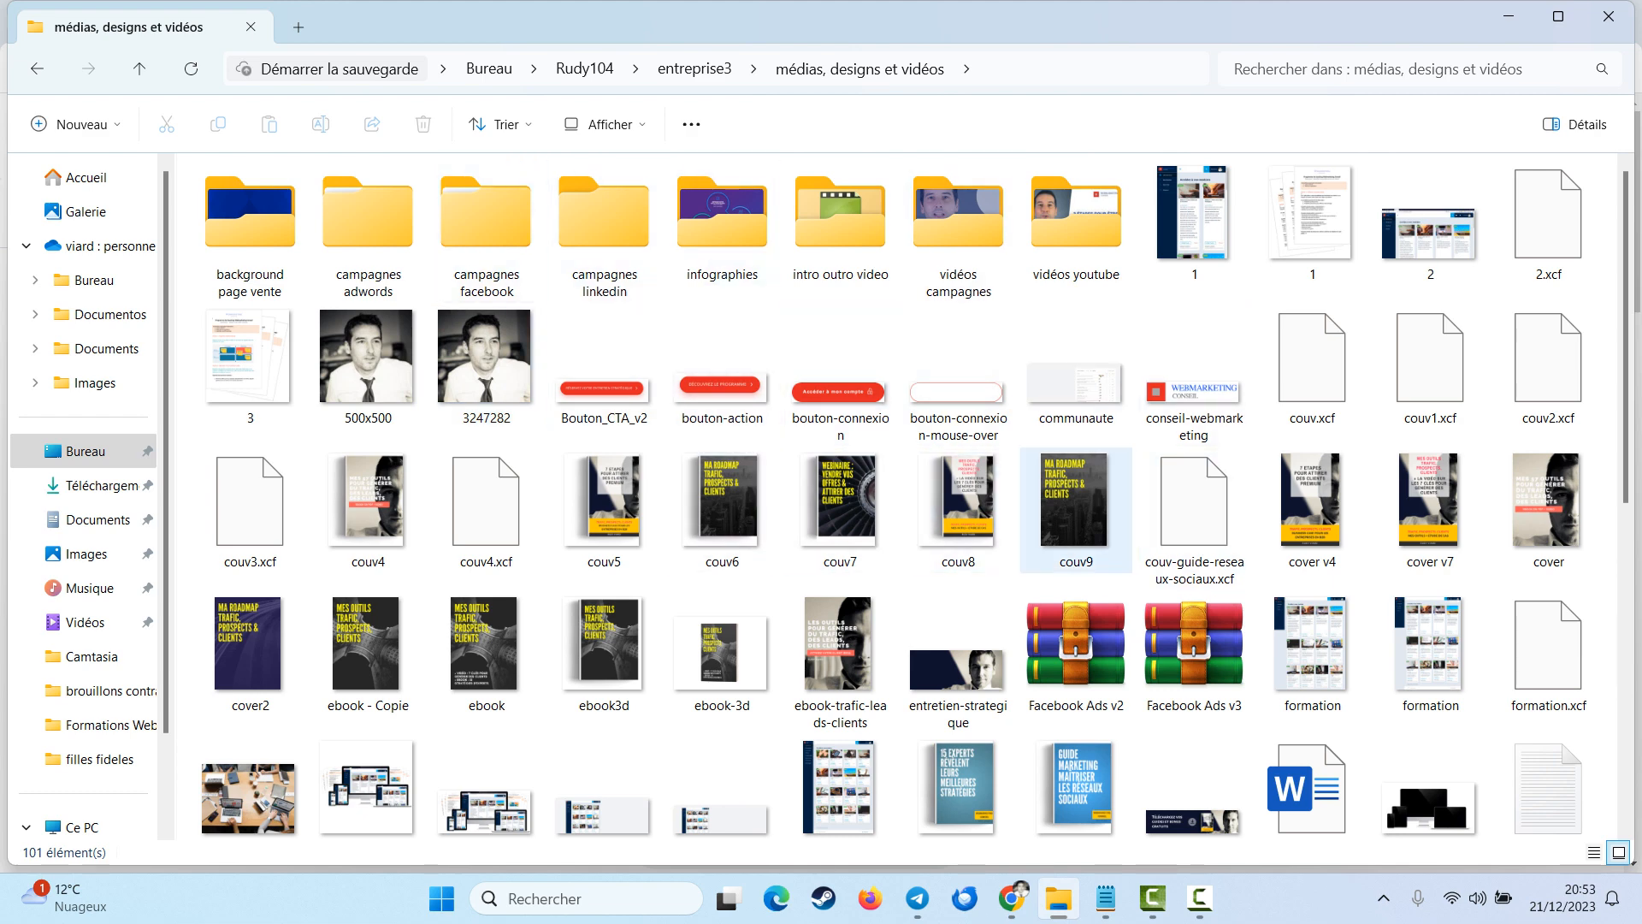
left_click(1012, 898)
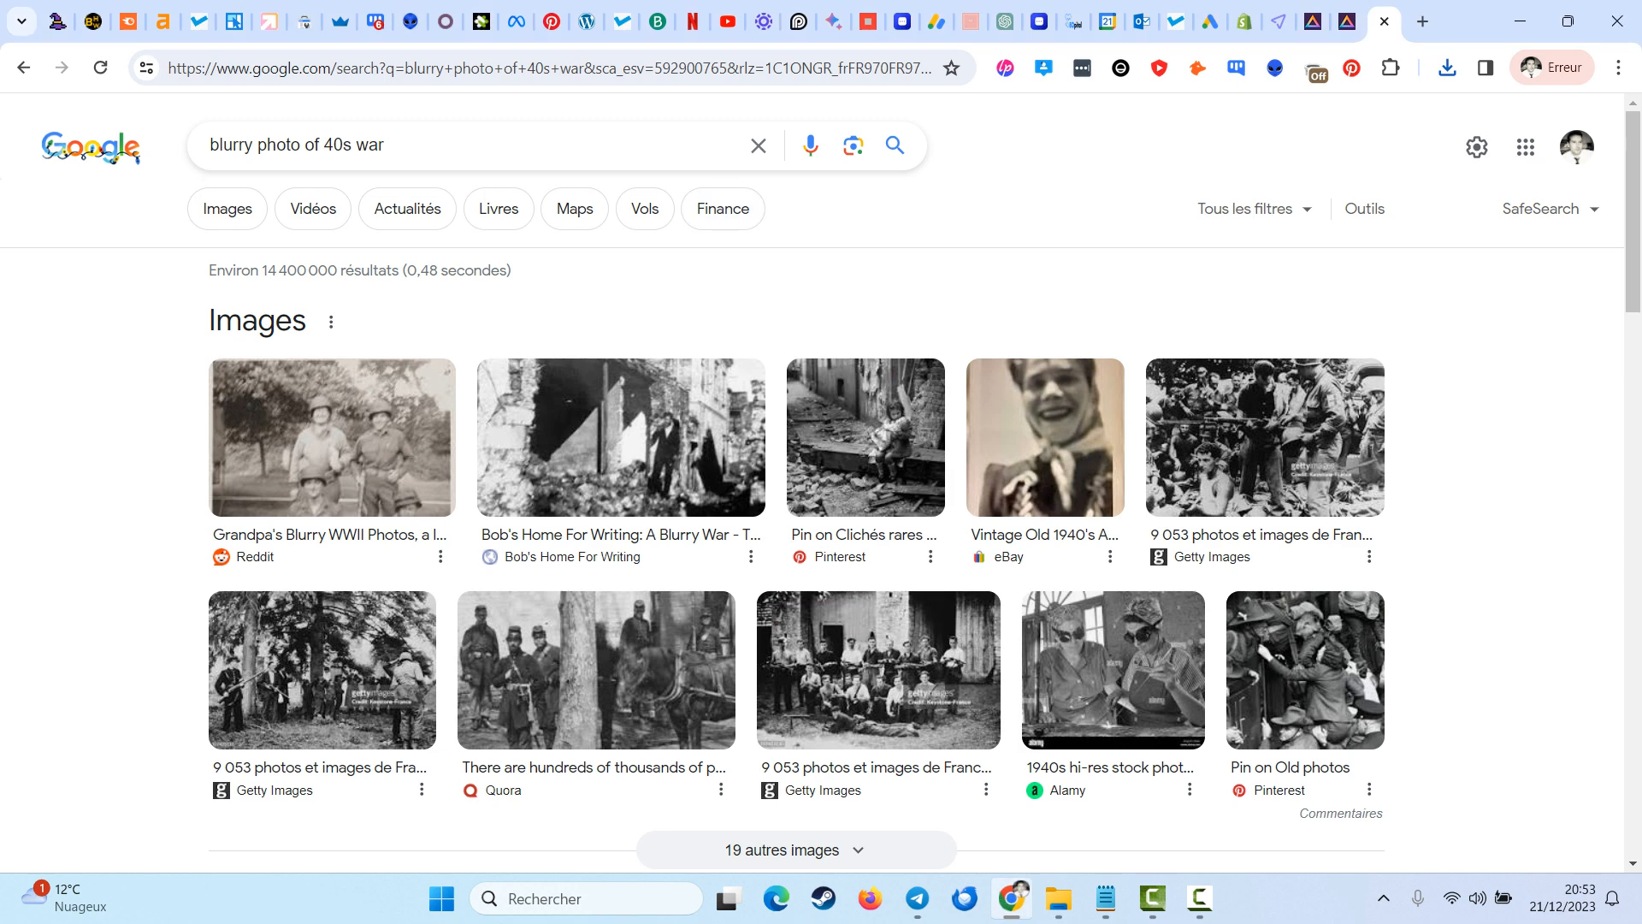
- Switch to Magnific and compare the before and after versions of the Dior-style bridal upscale from face to skirt
left_click(1346, 21)
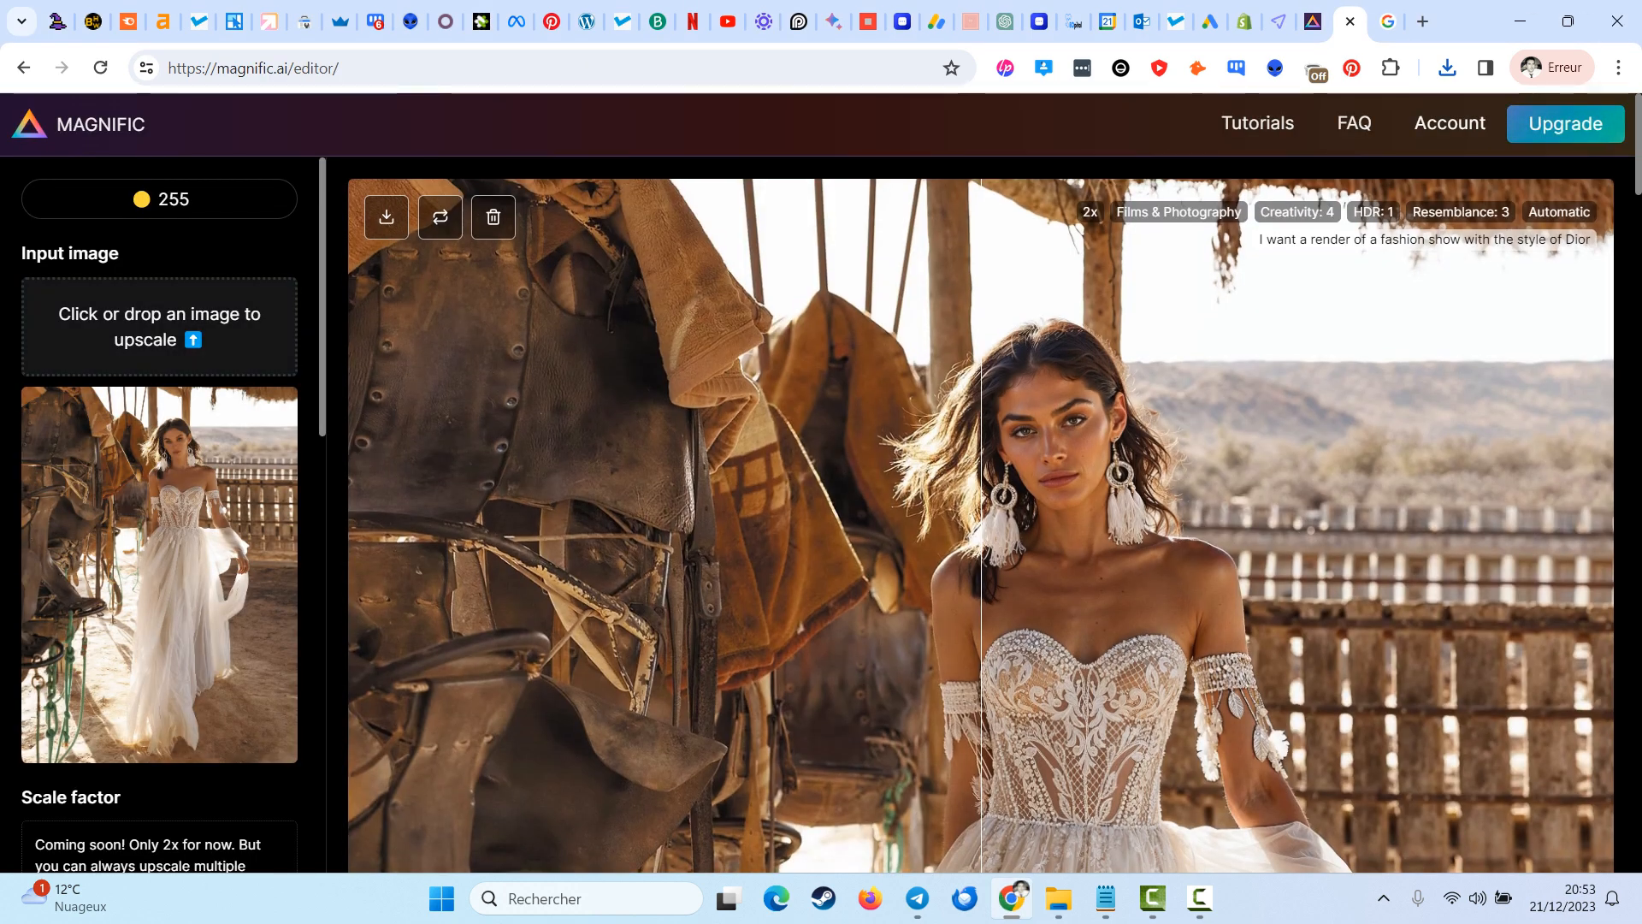
scroll(981, 513, "down", 5)
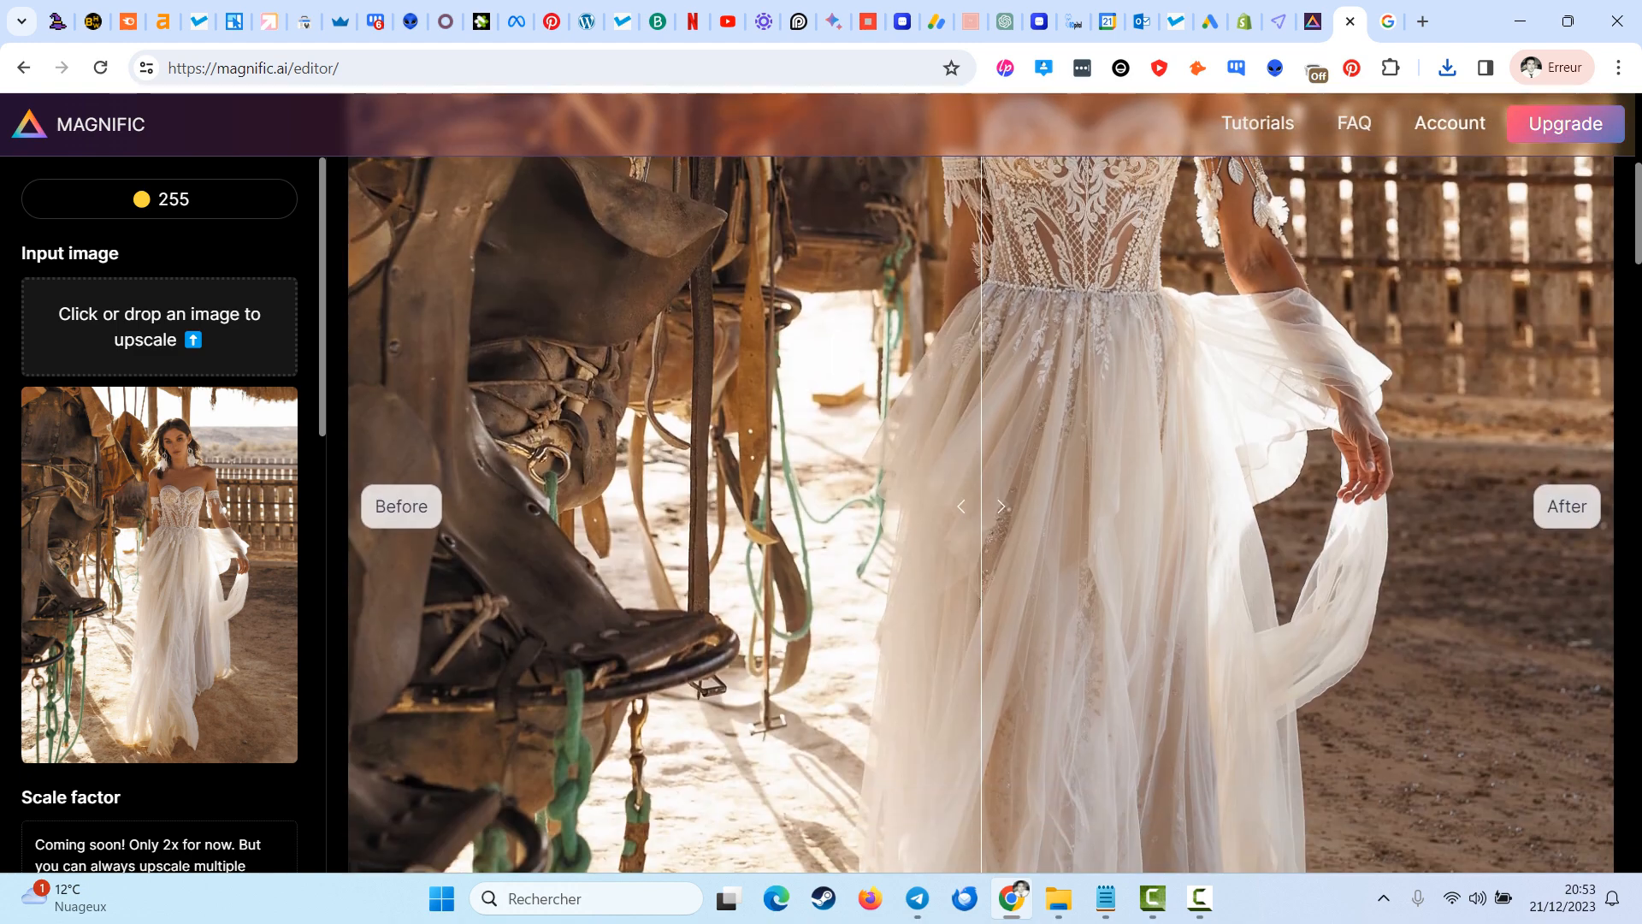
scroll(982, 513, "up", 6)
scroll(981, 513, "up", 1)
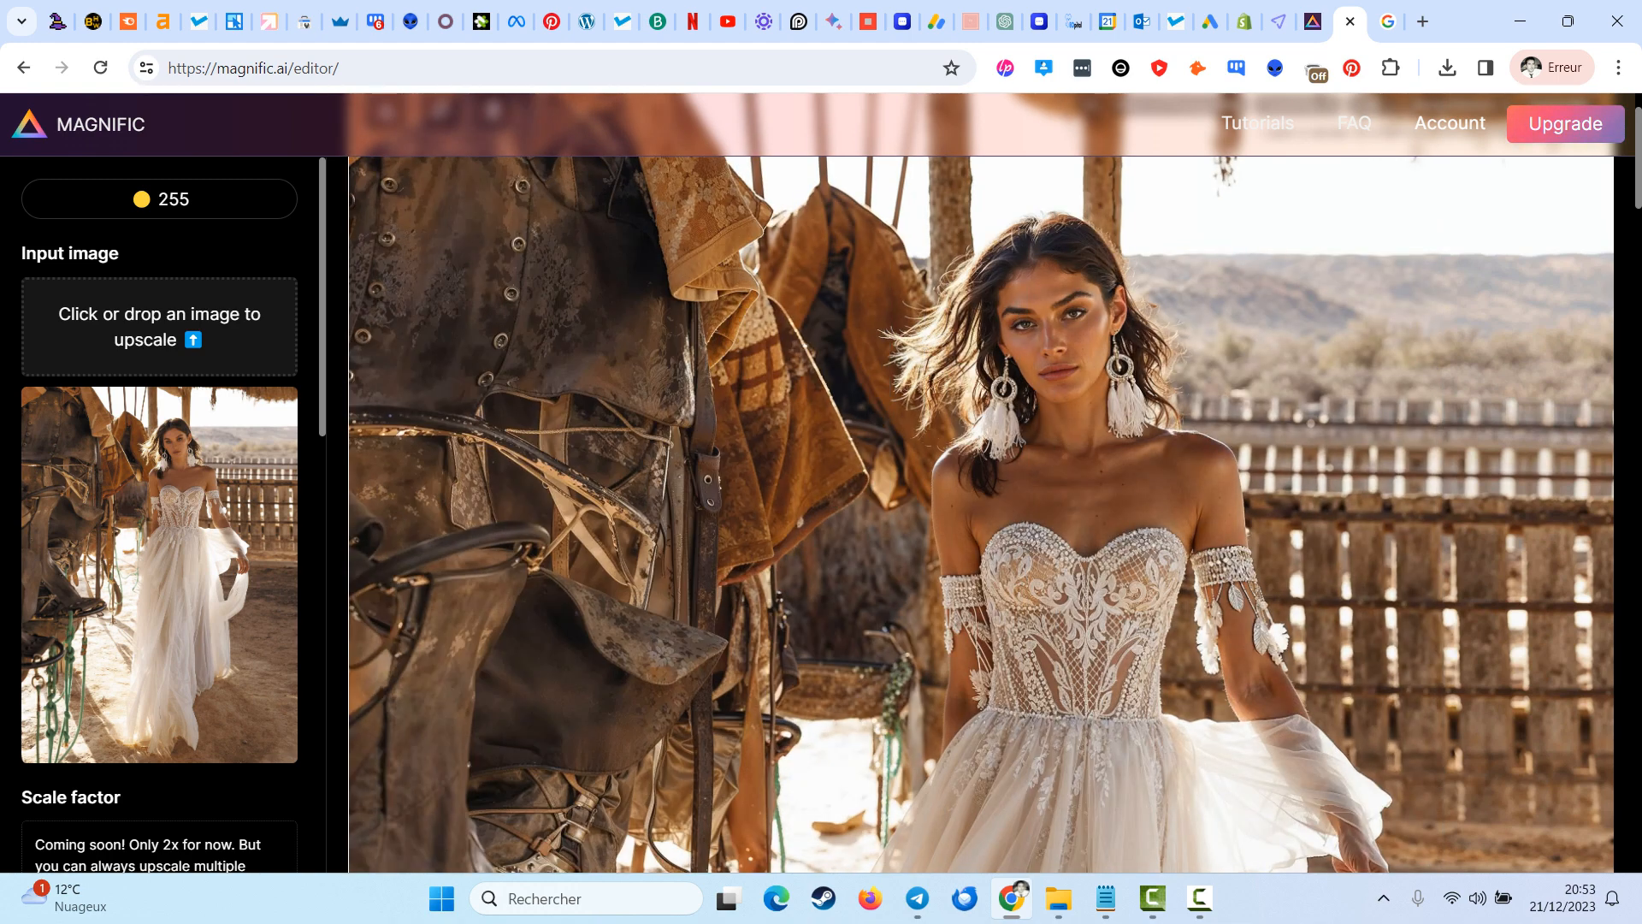
scroll(981, 513, "down", 1)
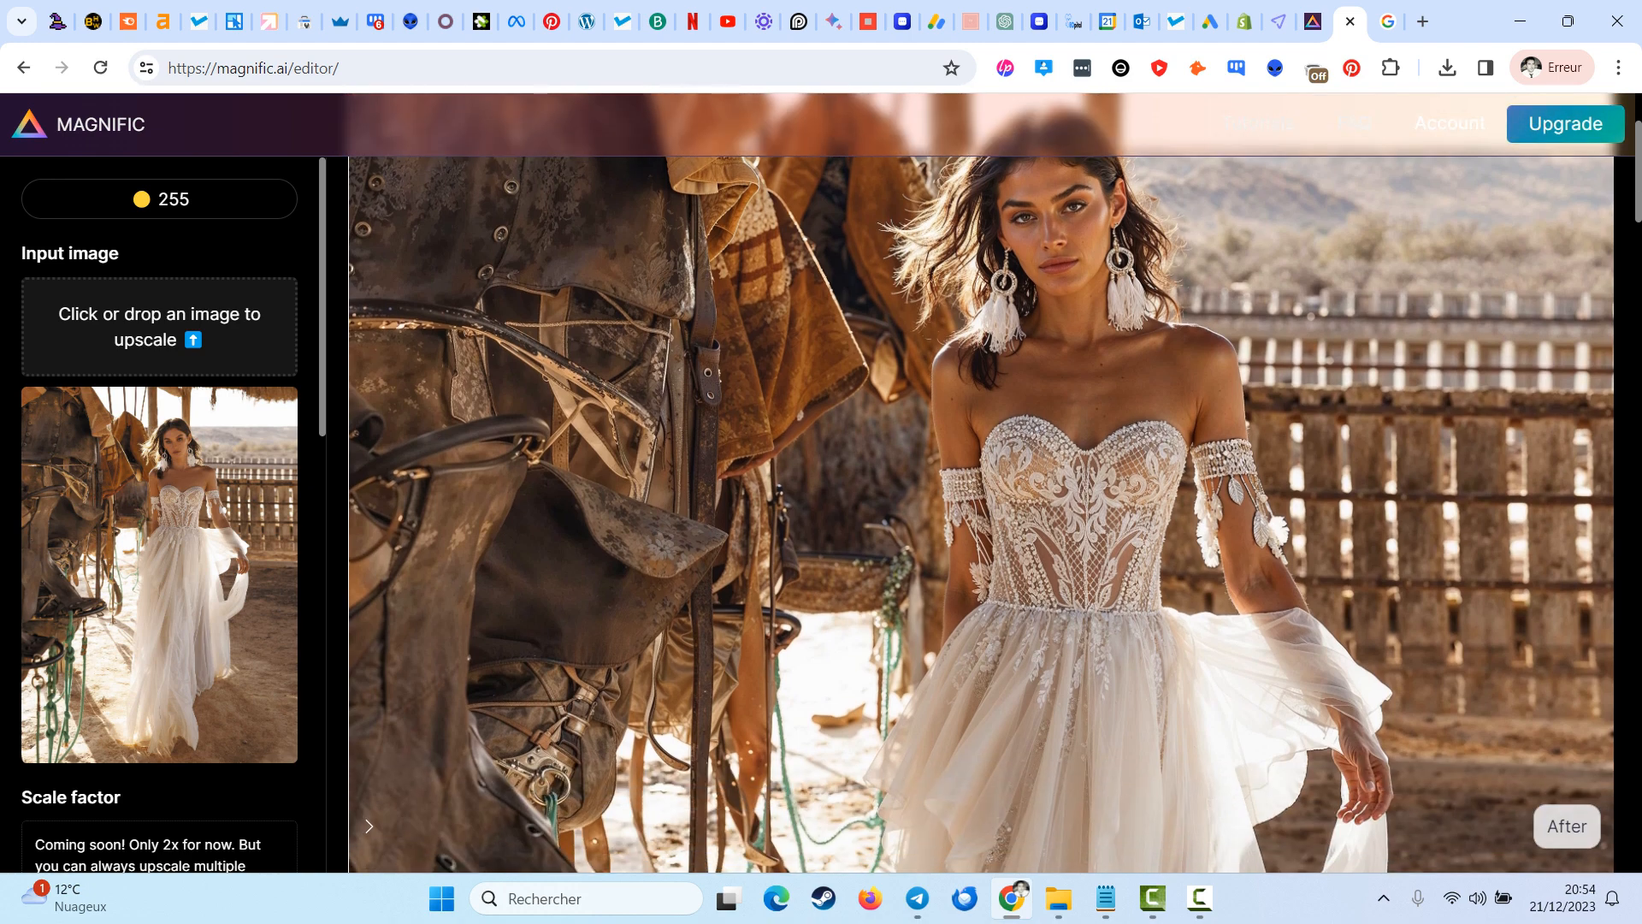
scroll(981, 513, "down", 1)
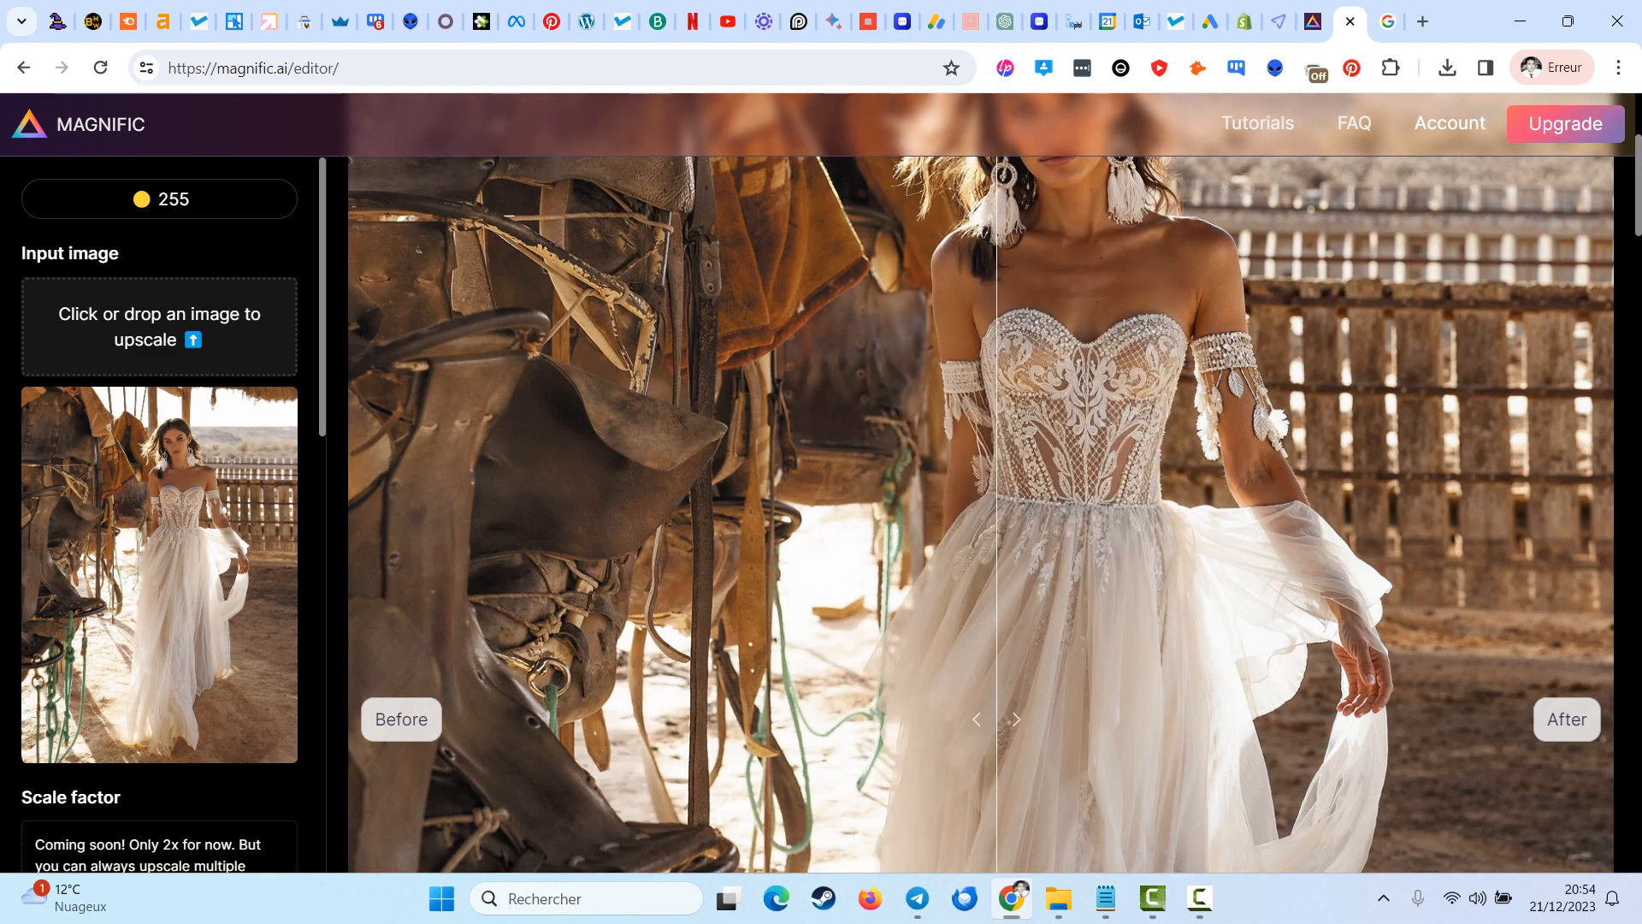
scroll(819, 513, "up", 3)
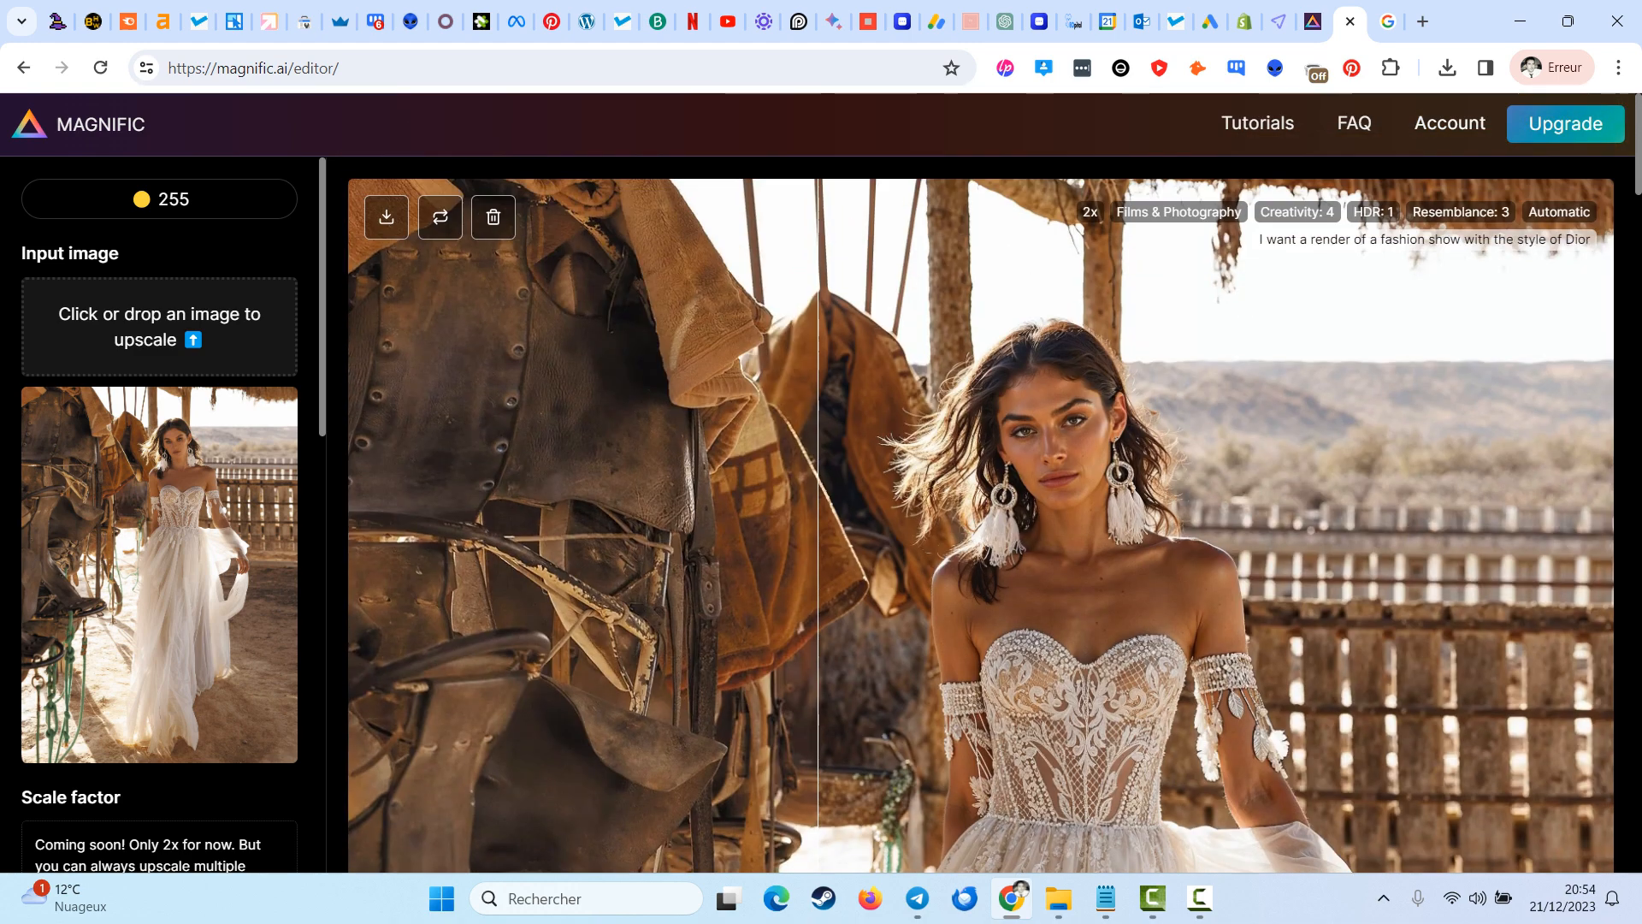
- Load the saved photo of uniformed soldiers beside a tree and horse from the desktop as the new input image
scroll(159, 513, "down", 6)
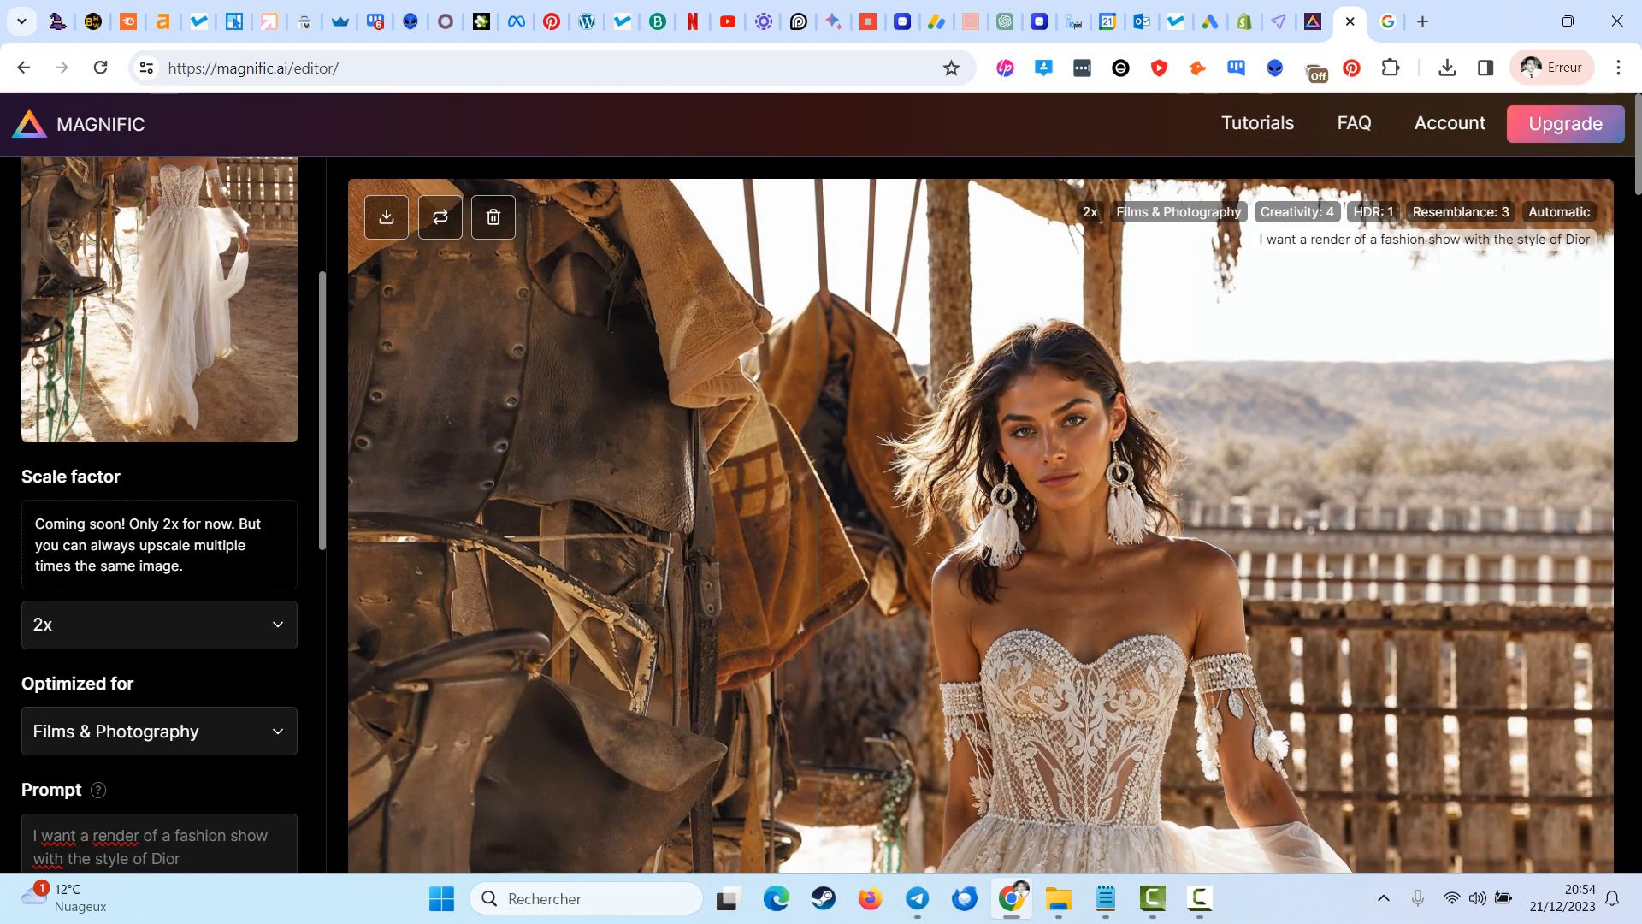
scroll(159, 513, "down", 4)
scroll(159, 513, "up", 10)
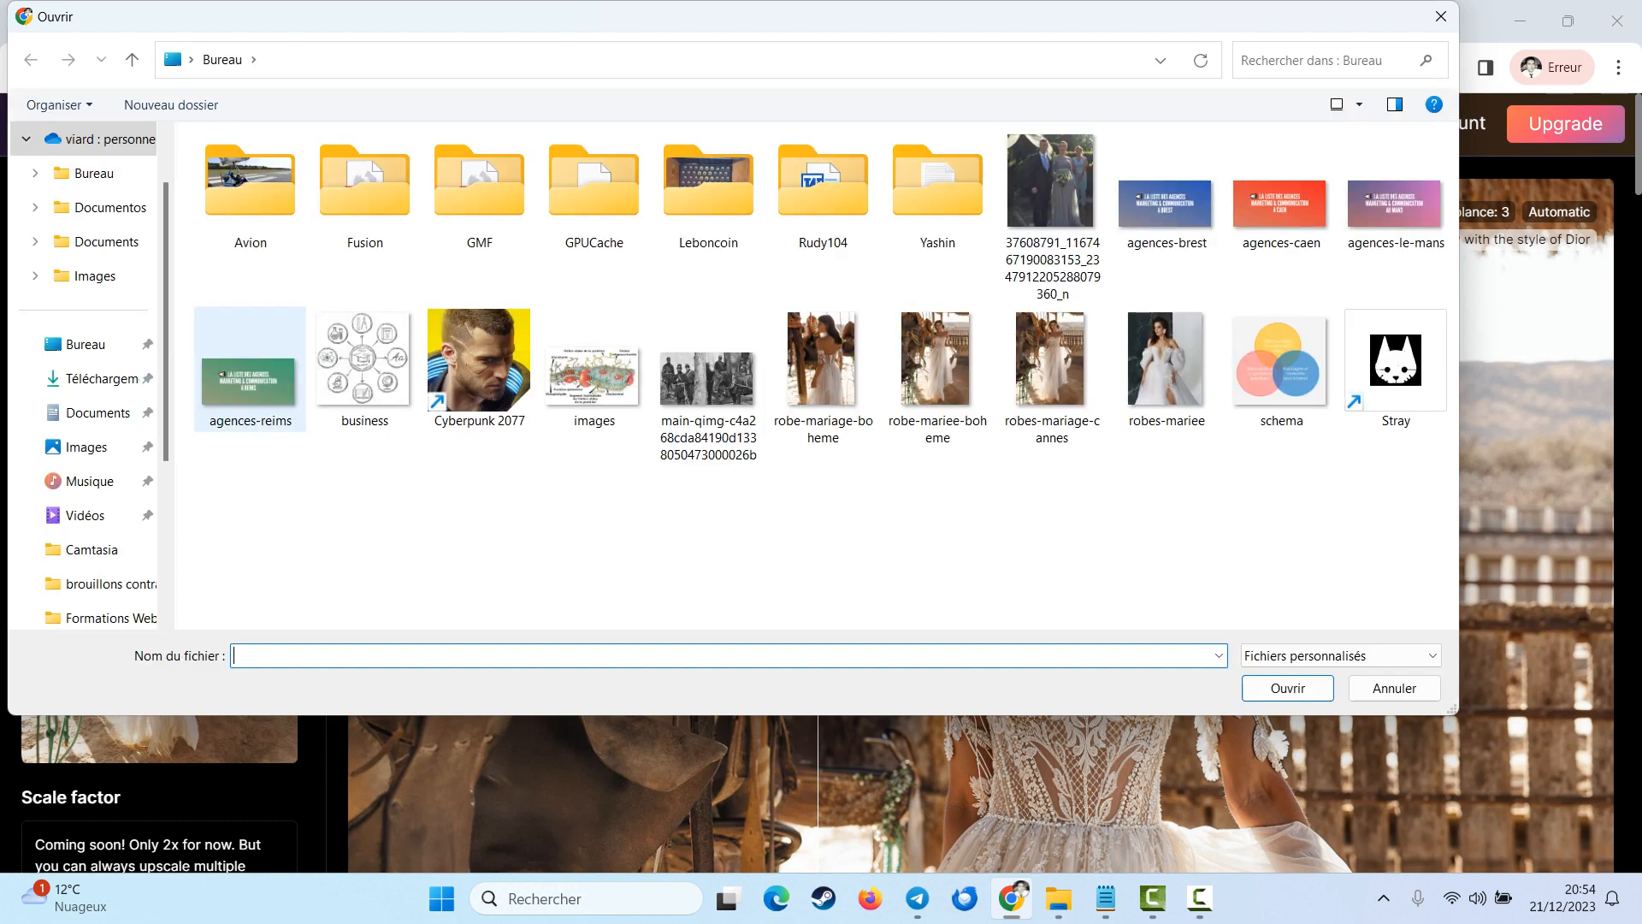
double_click(708, 385)
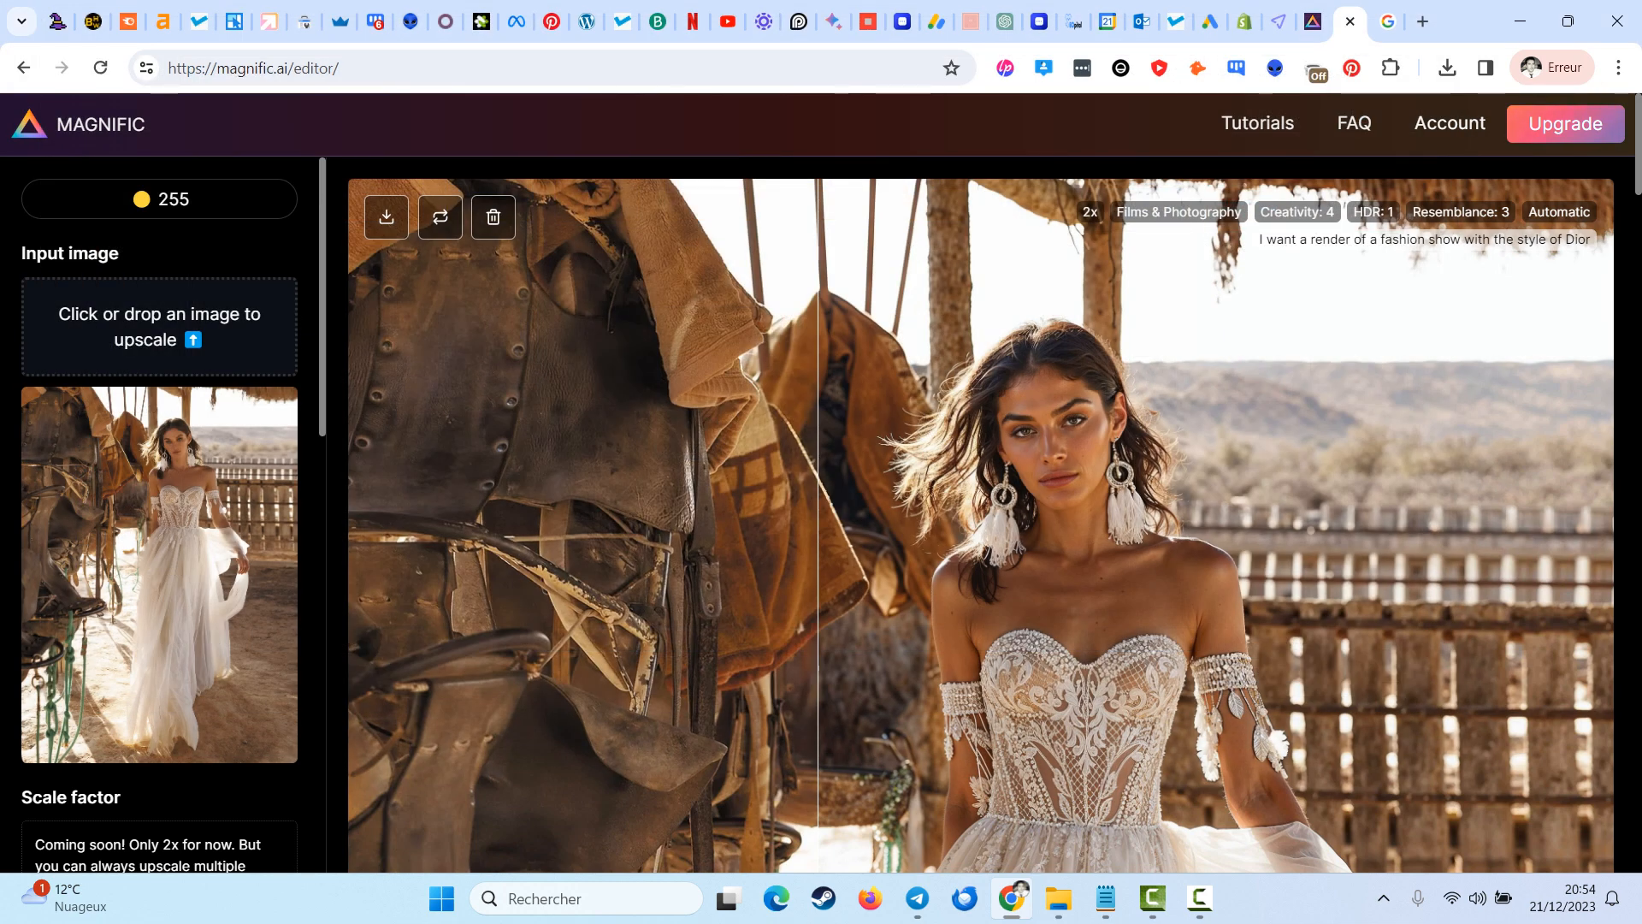
- Replace the upscale prompt with "less blurry and more modern"
scroll(159, 513, "down", 3)
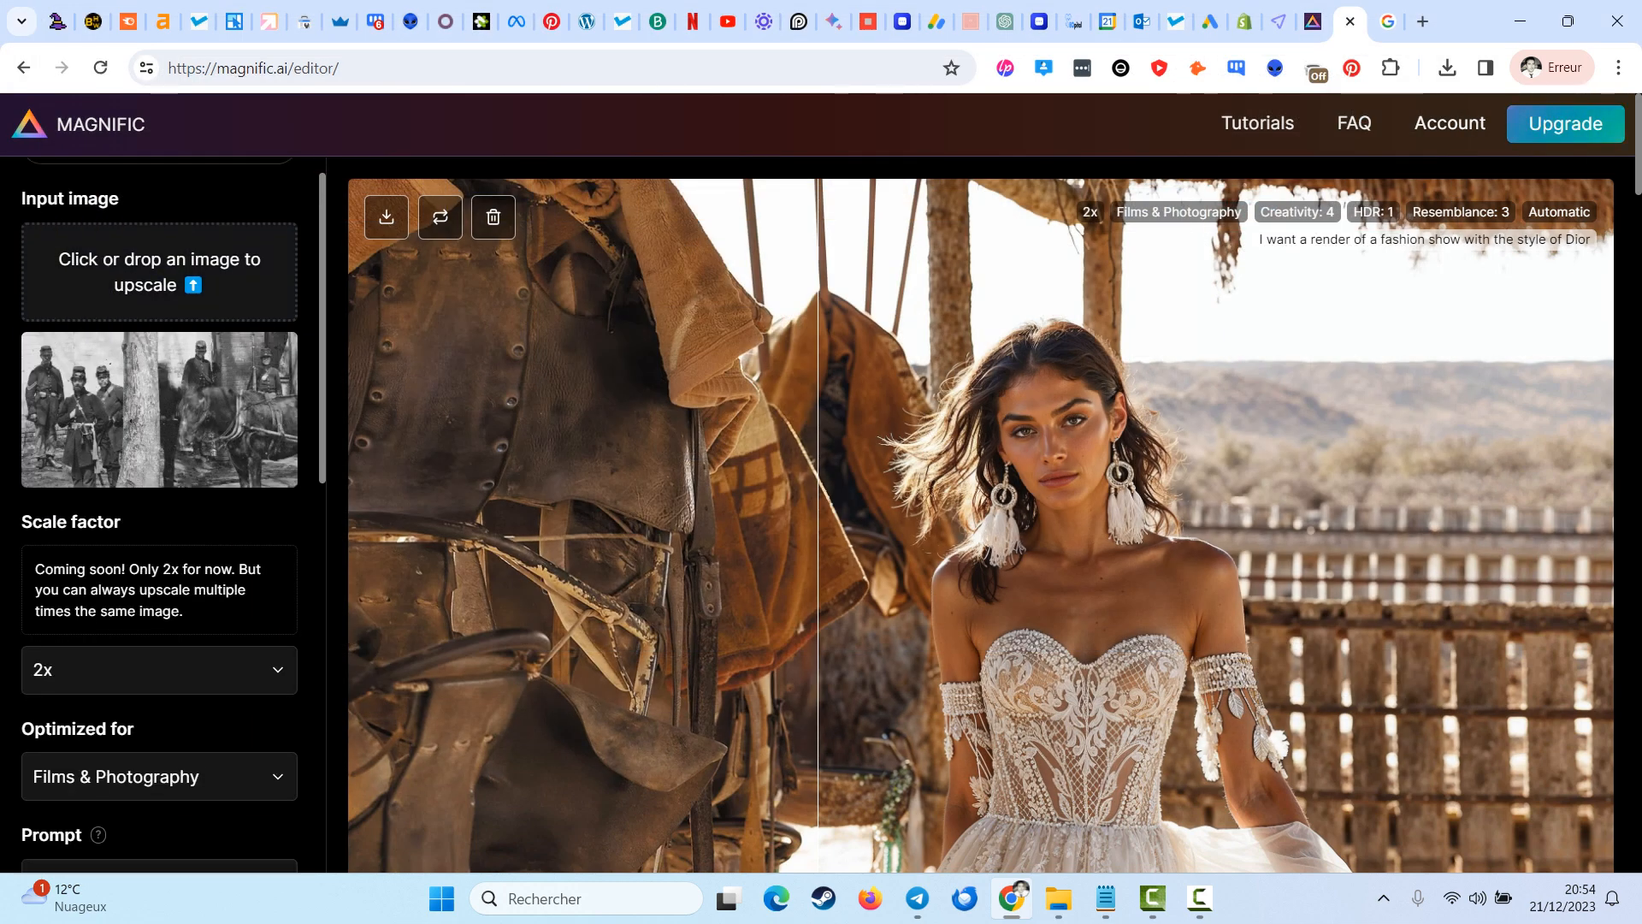
left_click_drag(183, 638, 31, 612)
key("BackSpace")
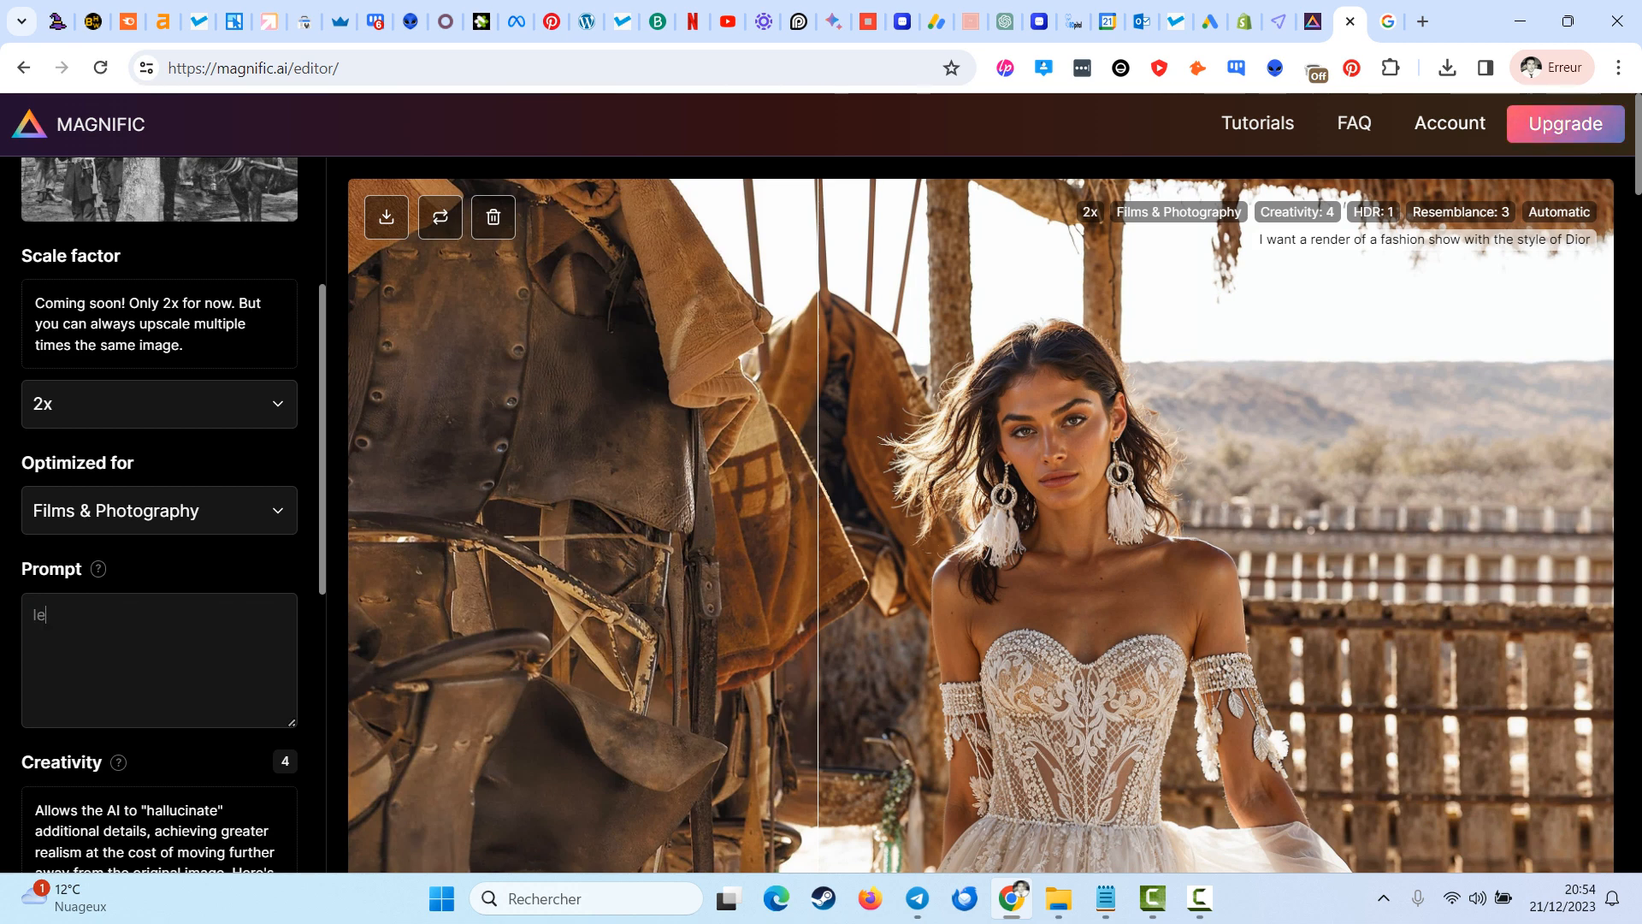
type("less blurry")
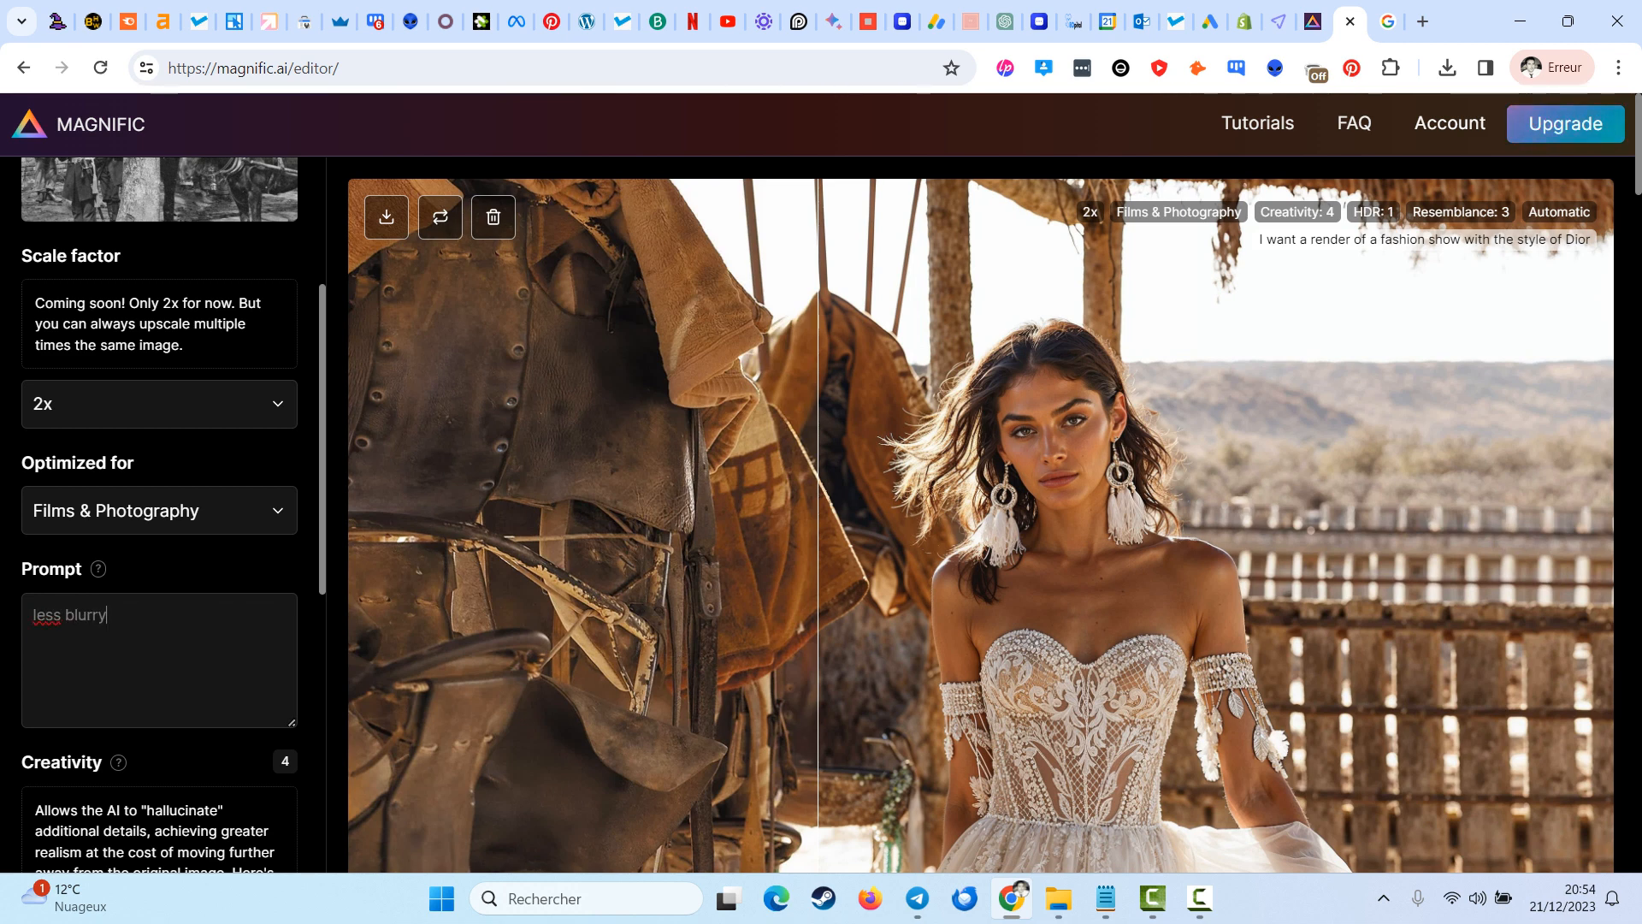
type(" and more moderne")
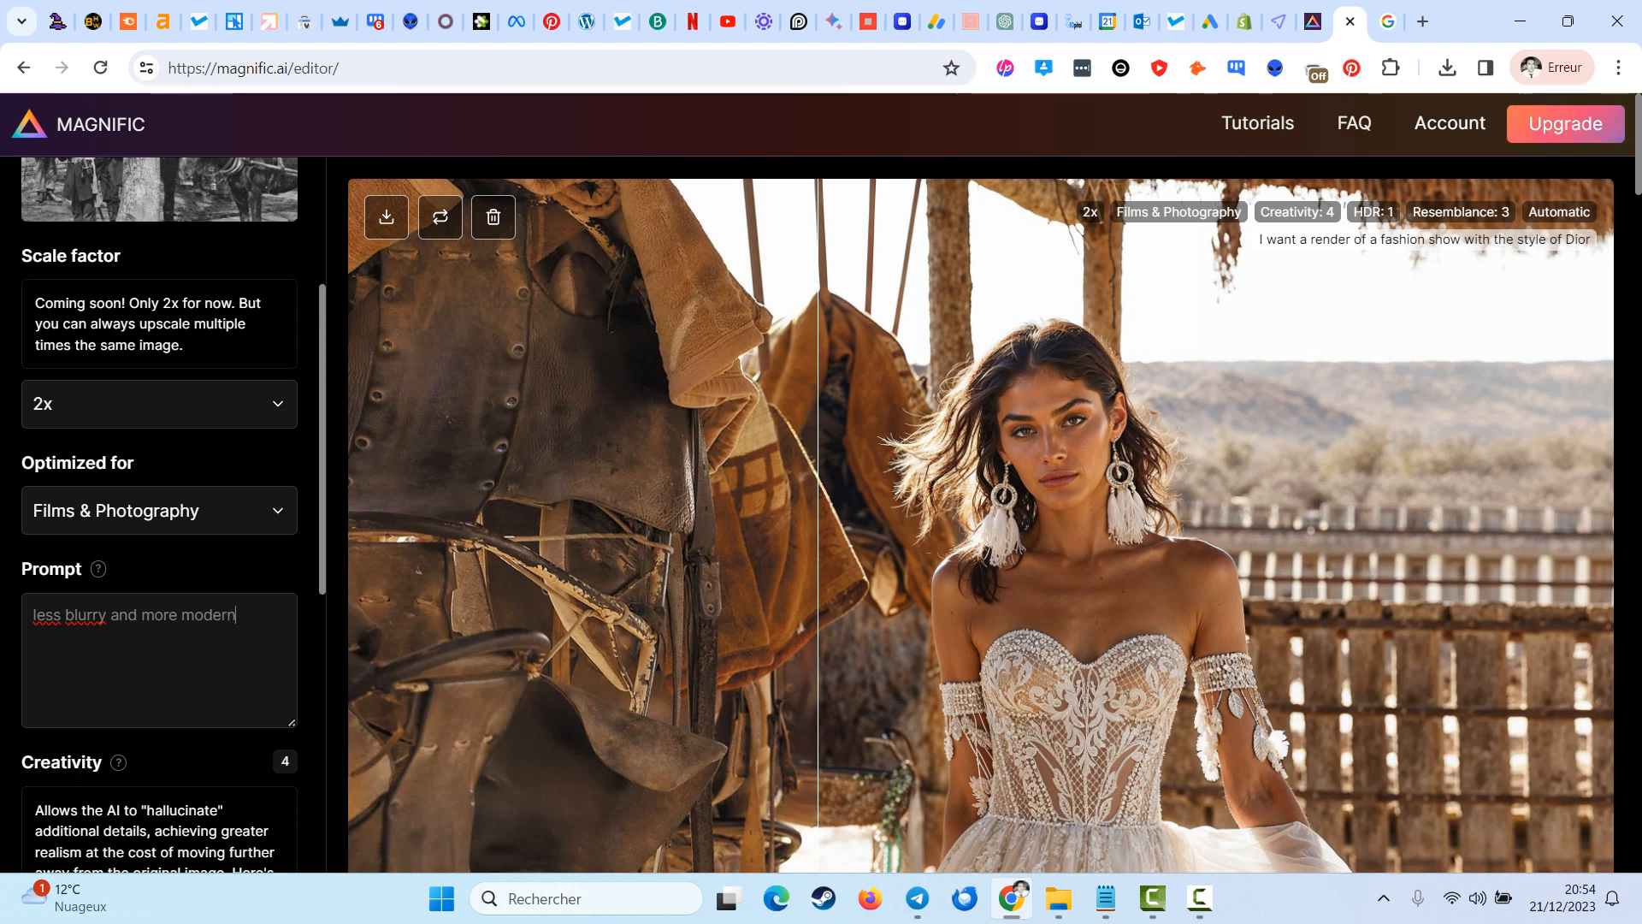
- Set Creativity to 1 and Resemblance to 2 for the soldiers photo
scroll(159, 513, "down", 6)
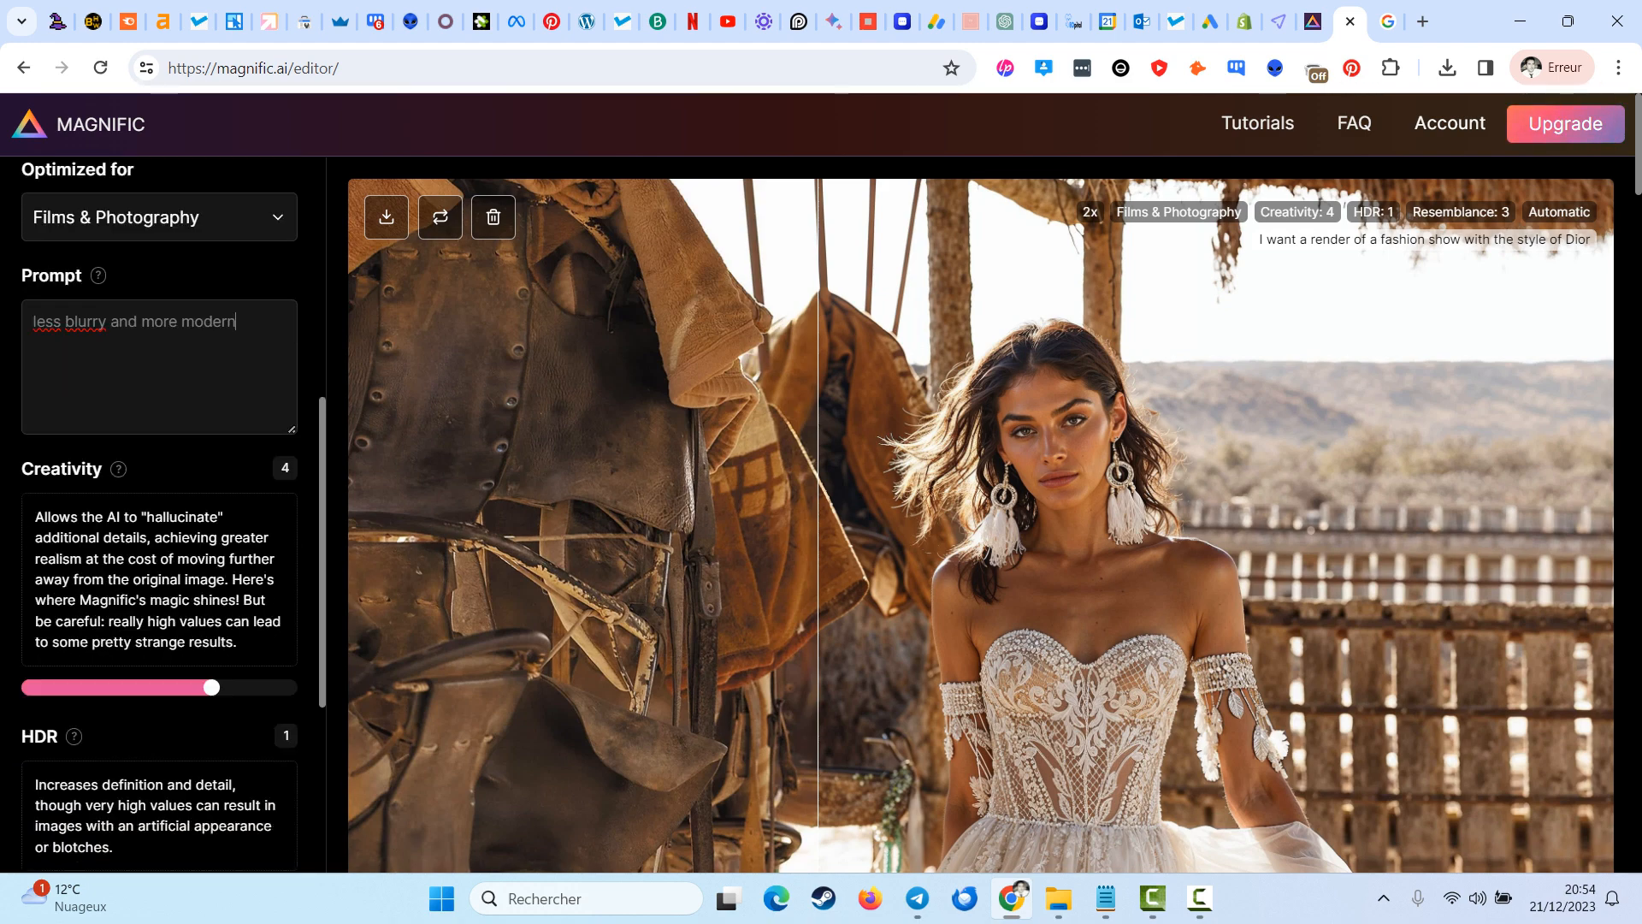
left_click_drag(211, 446, 199, 446)
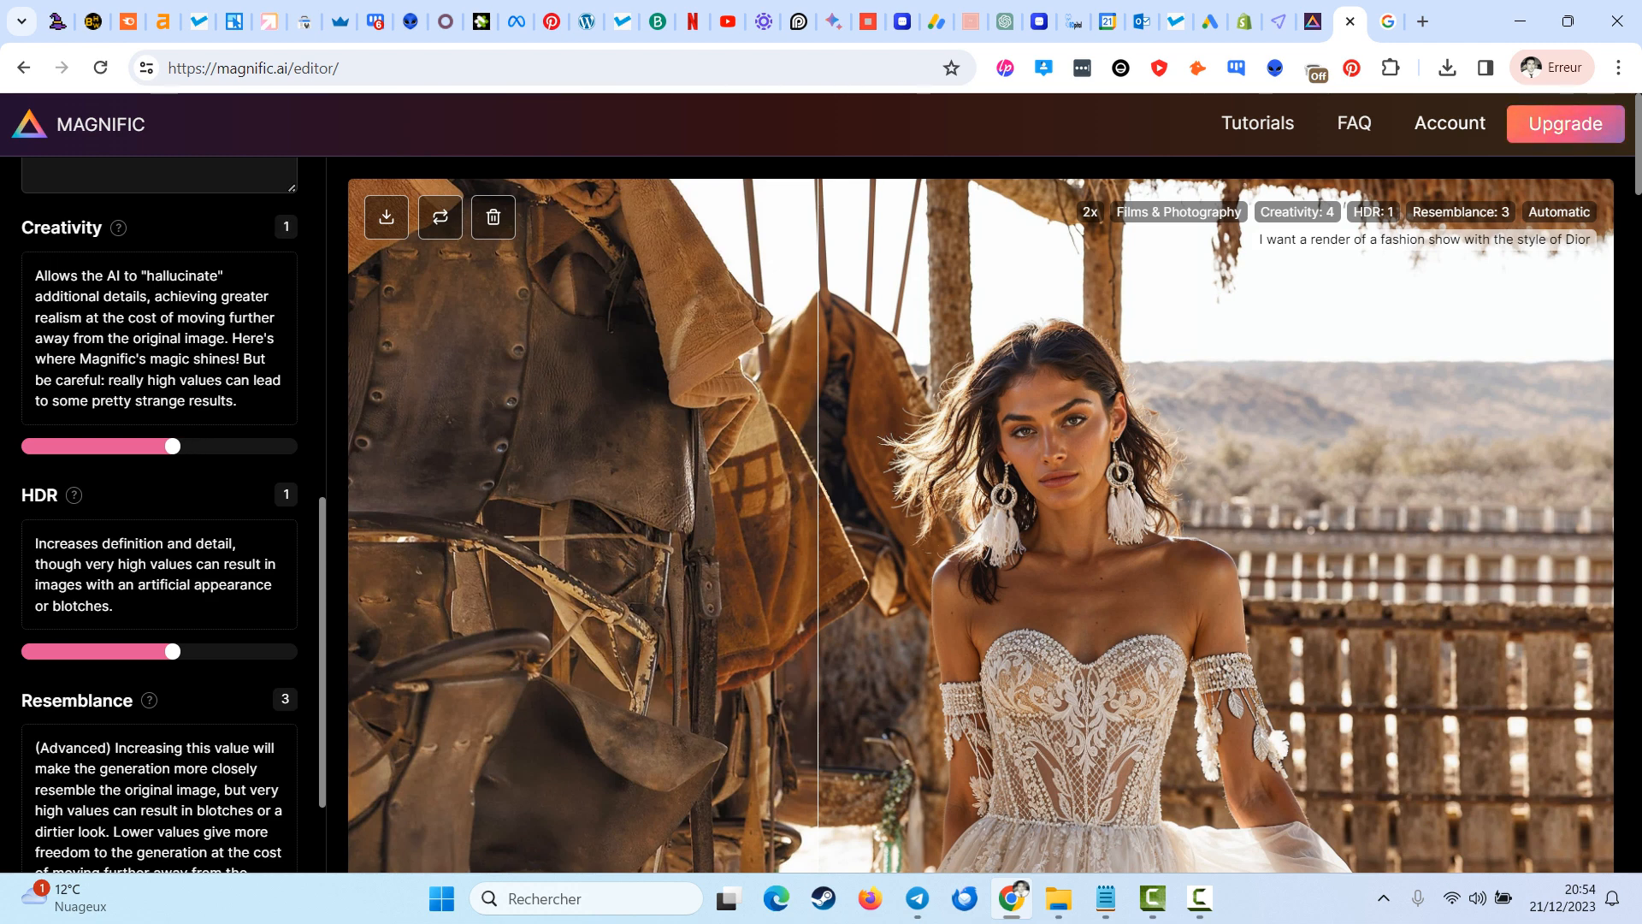
scroll(159, 513, "down", 3)
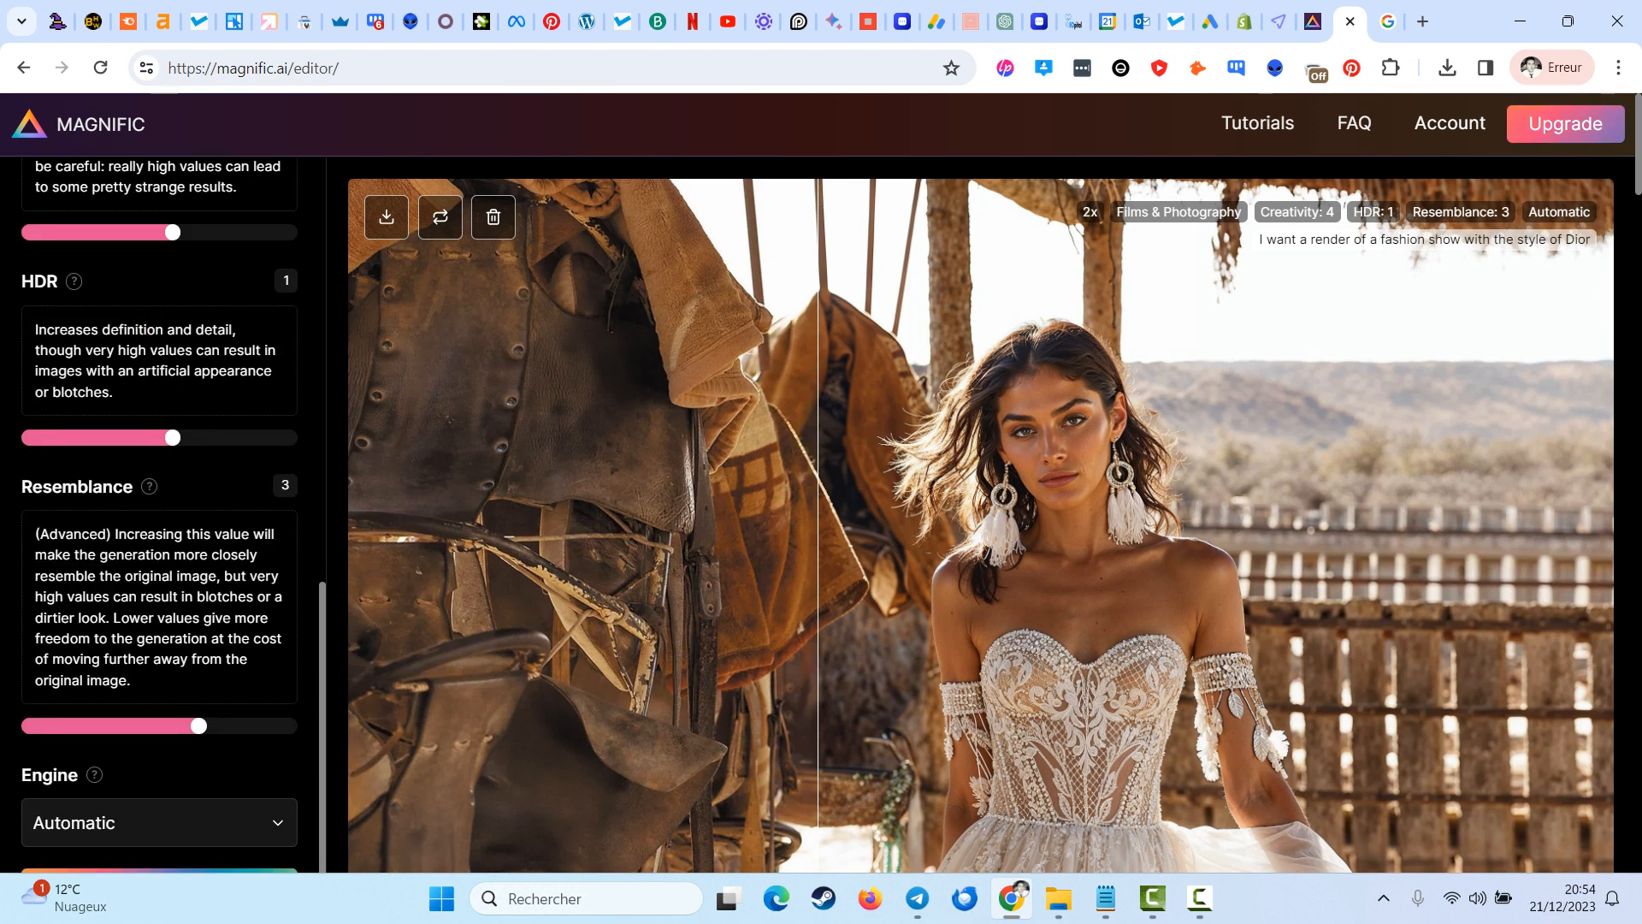
scroll(159, 513, "down", 2)
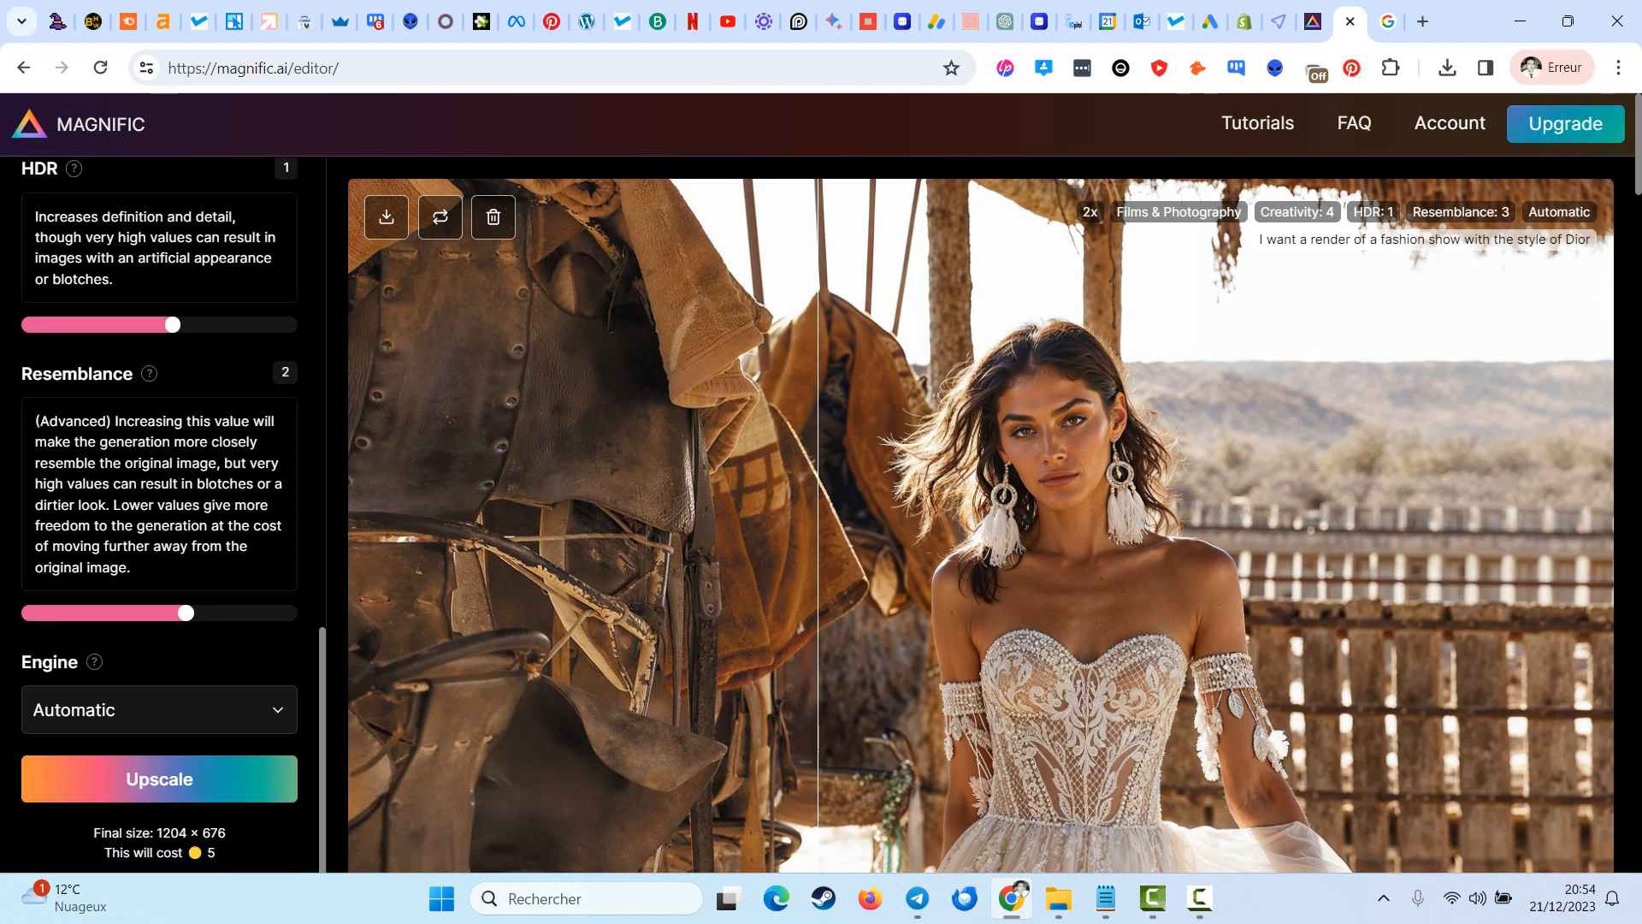
- Choose the Automatic engine and start upscaling the soldiers photo
left_click(160, 709)
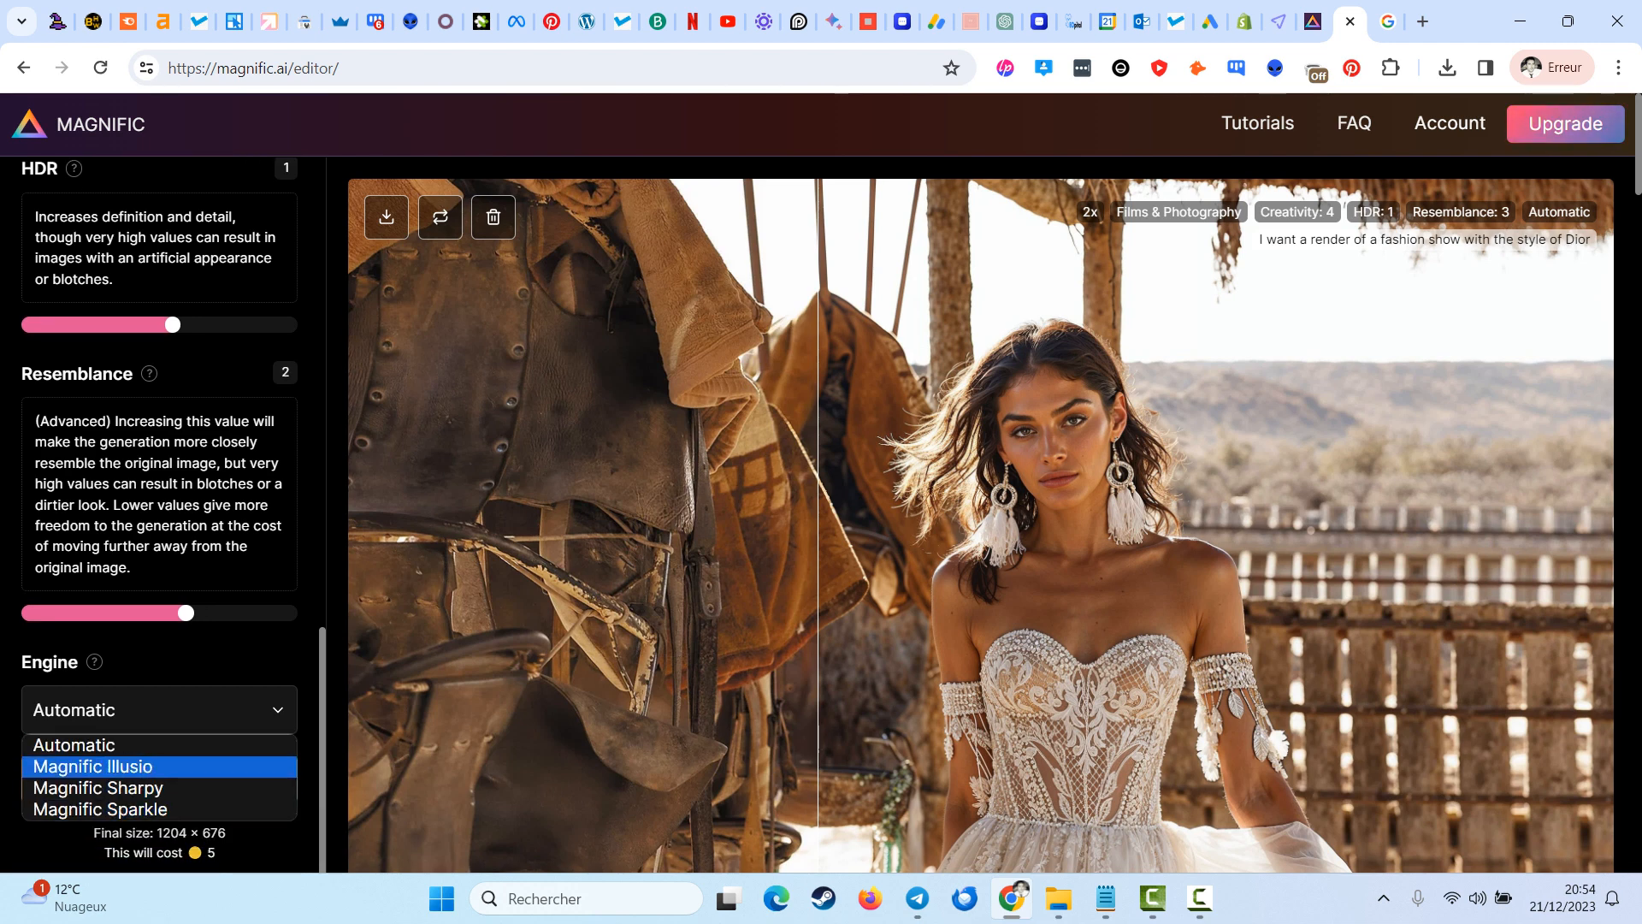
left_click(73, 744)
left_click(159, 778)
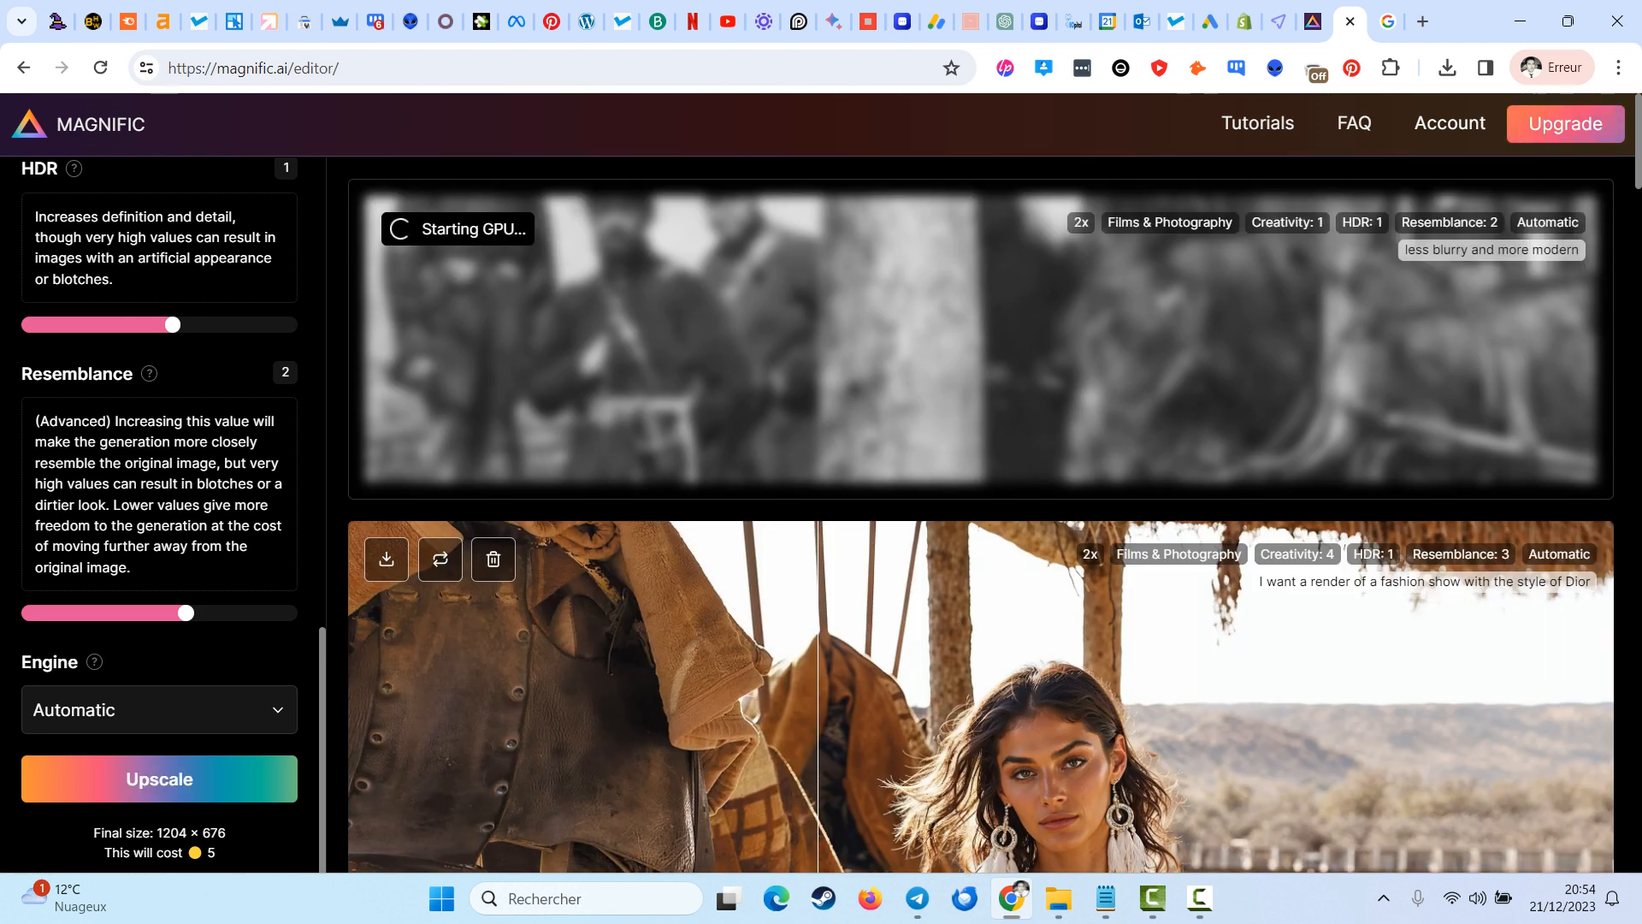
- Switch to the Google results and search for "photo of jungle"
left_click(1388, 21)
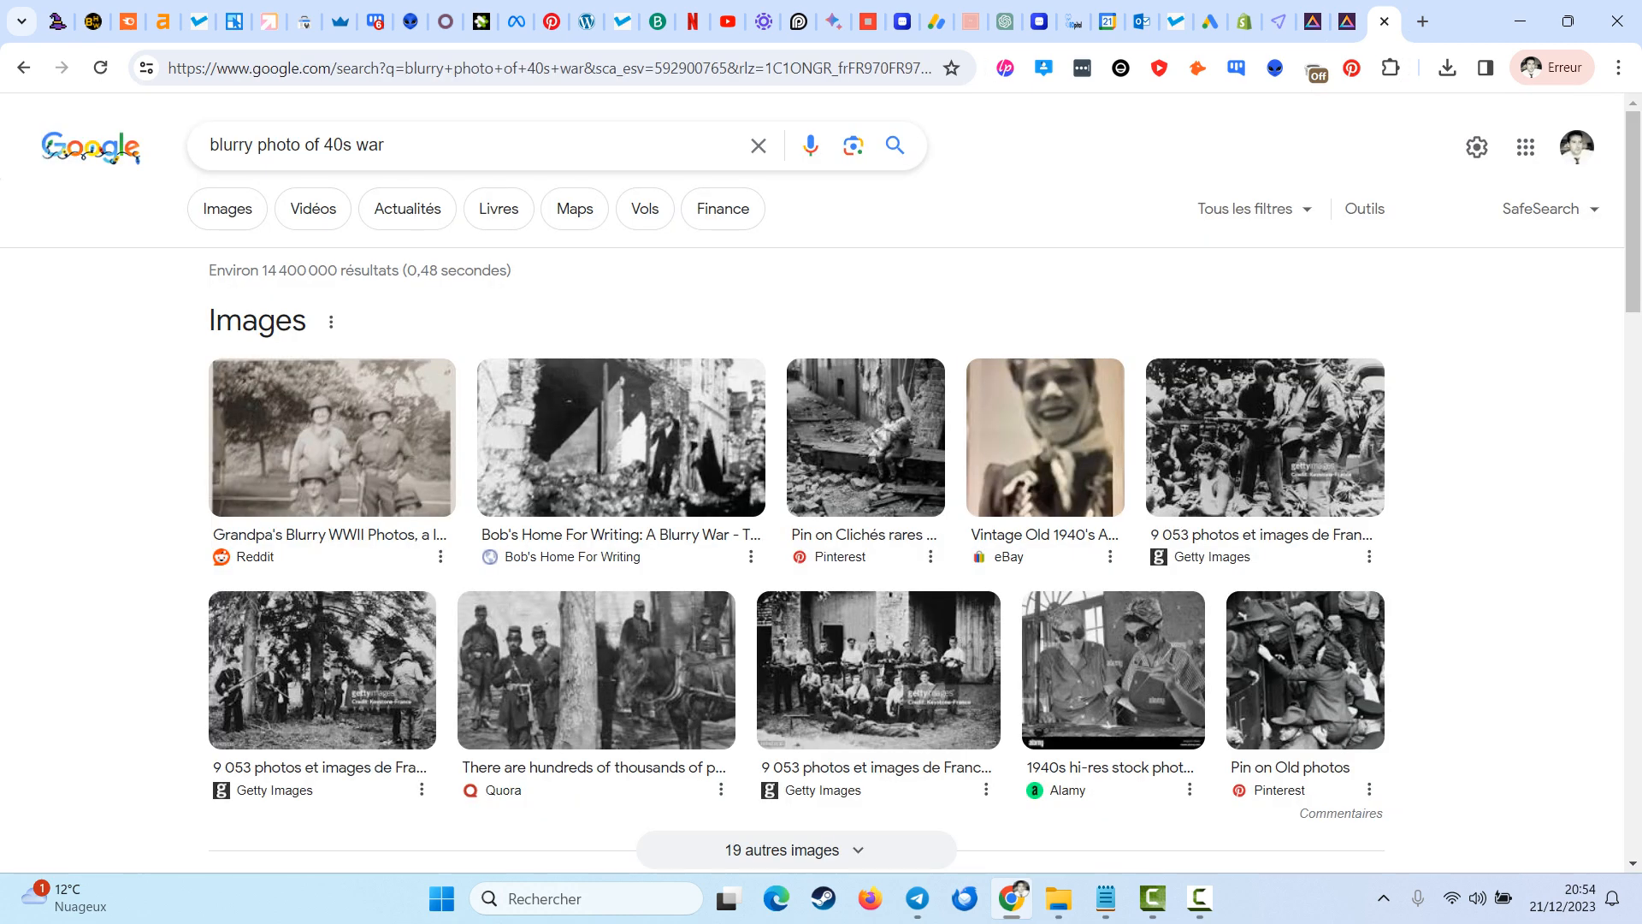
triple_click(297, 145)
type("phot")
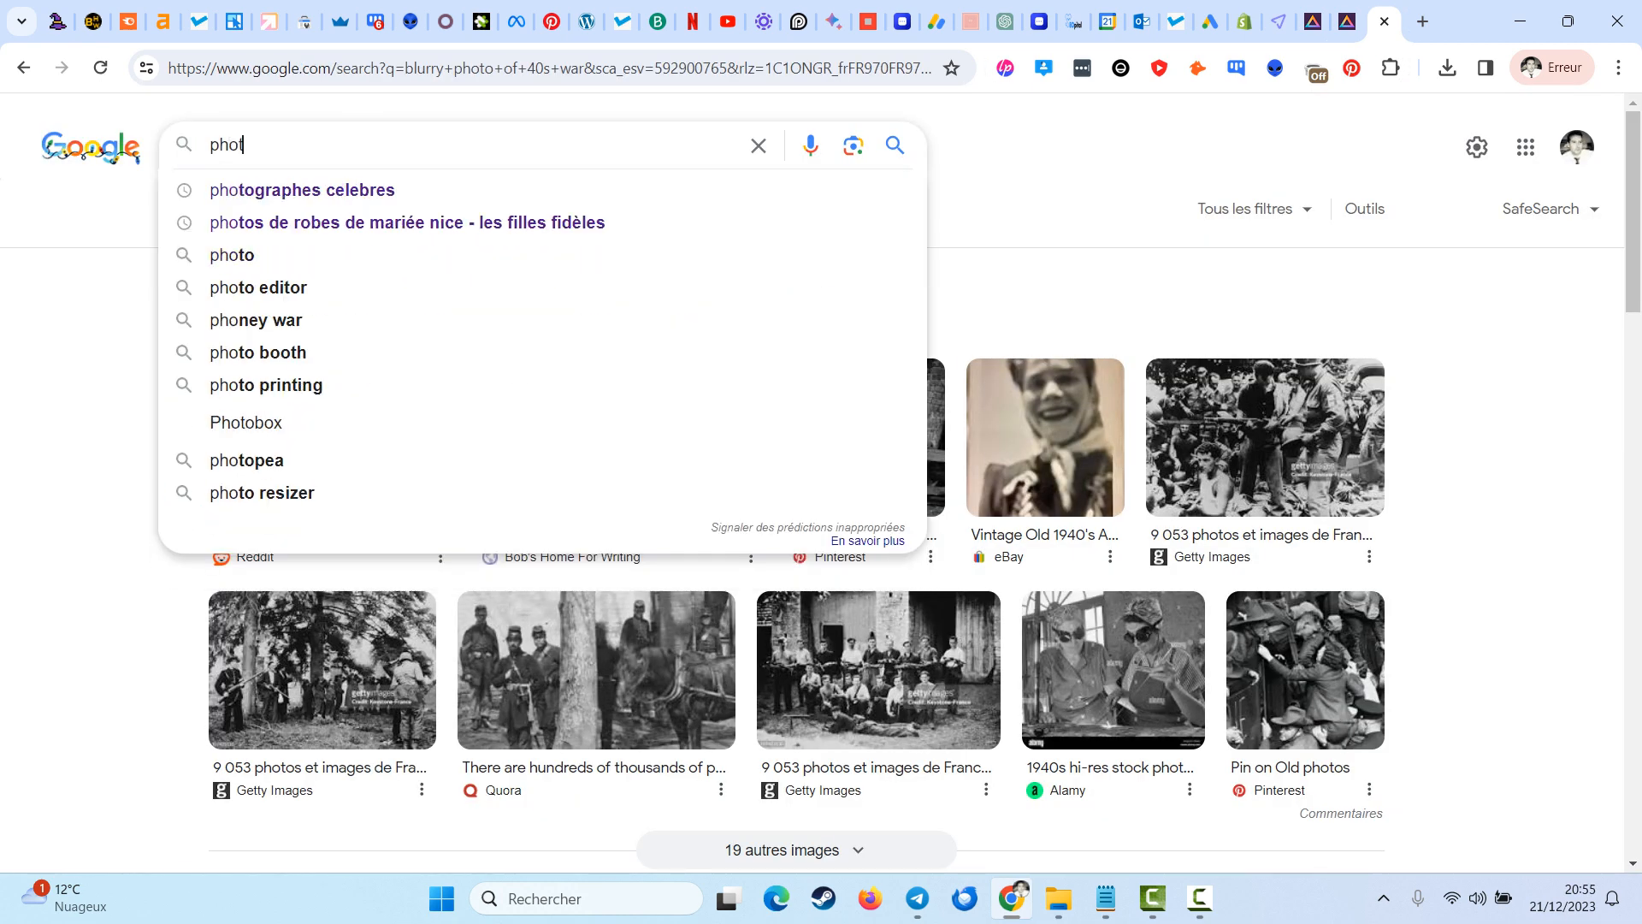
type("o of jungle")
key("Return")
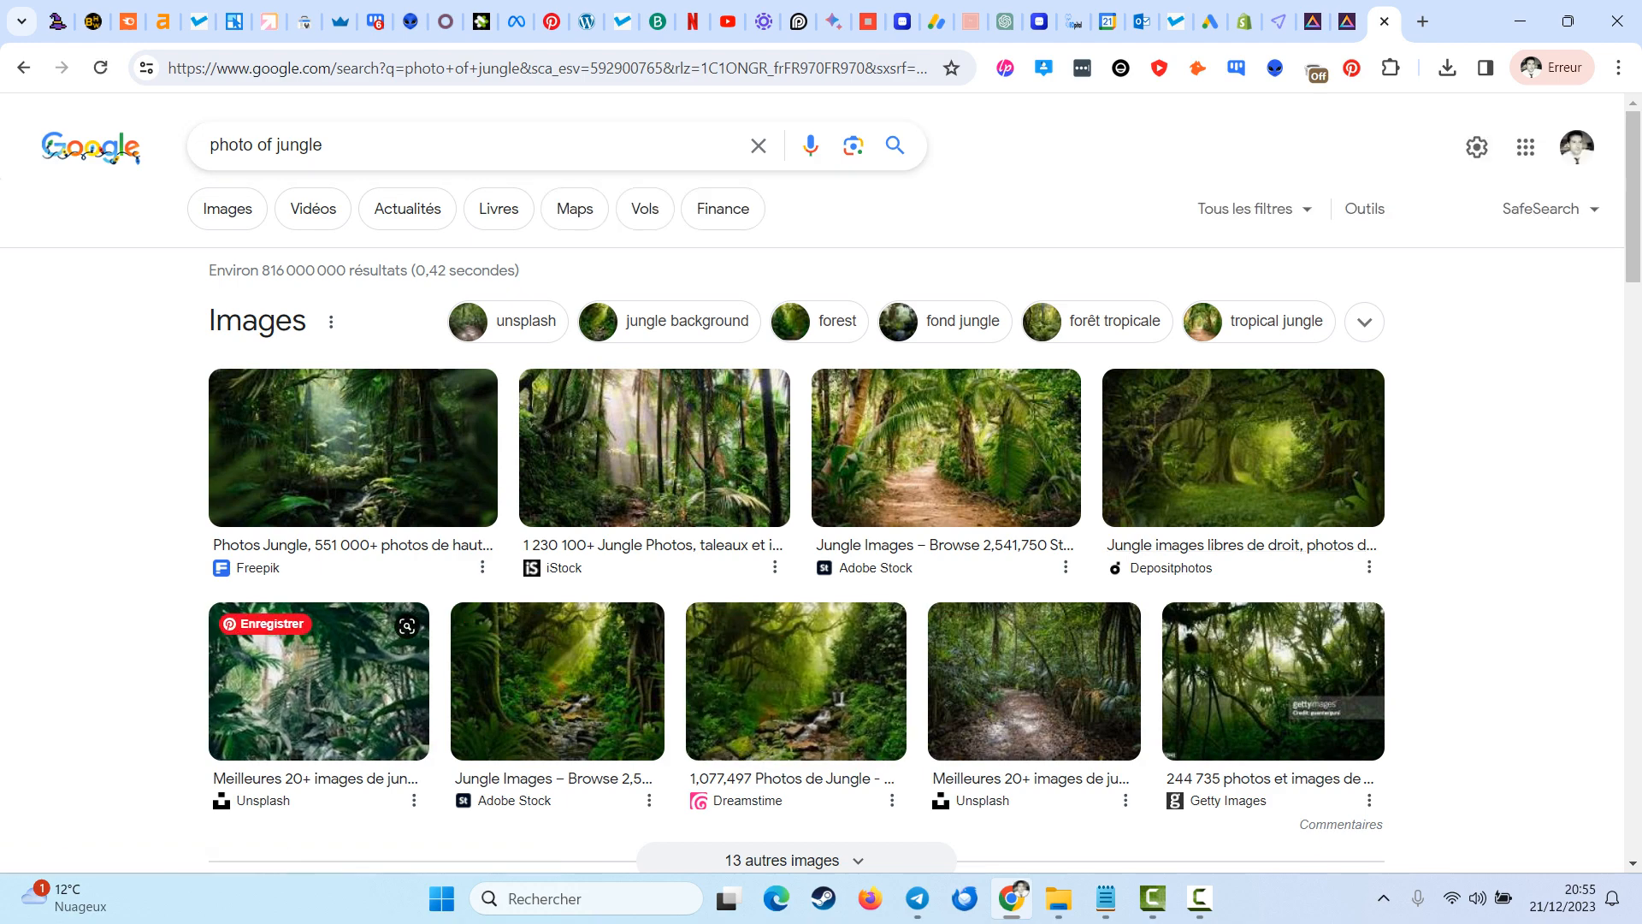
- Browse the jungle results and preview the Unsplash photo of a leaf-covered jungle path
scroll(941, 438, "down", 1)
scroll(940, 438, "down", 4)
scroll(941, 438, "up", 3)
left_click(1027, 462)
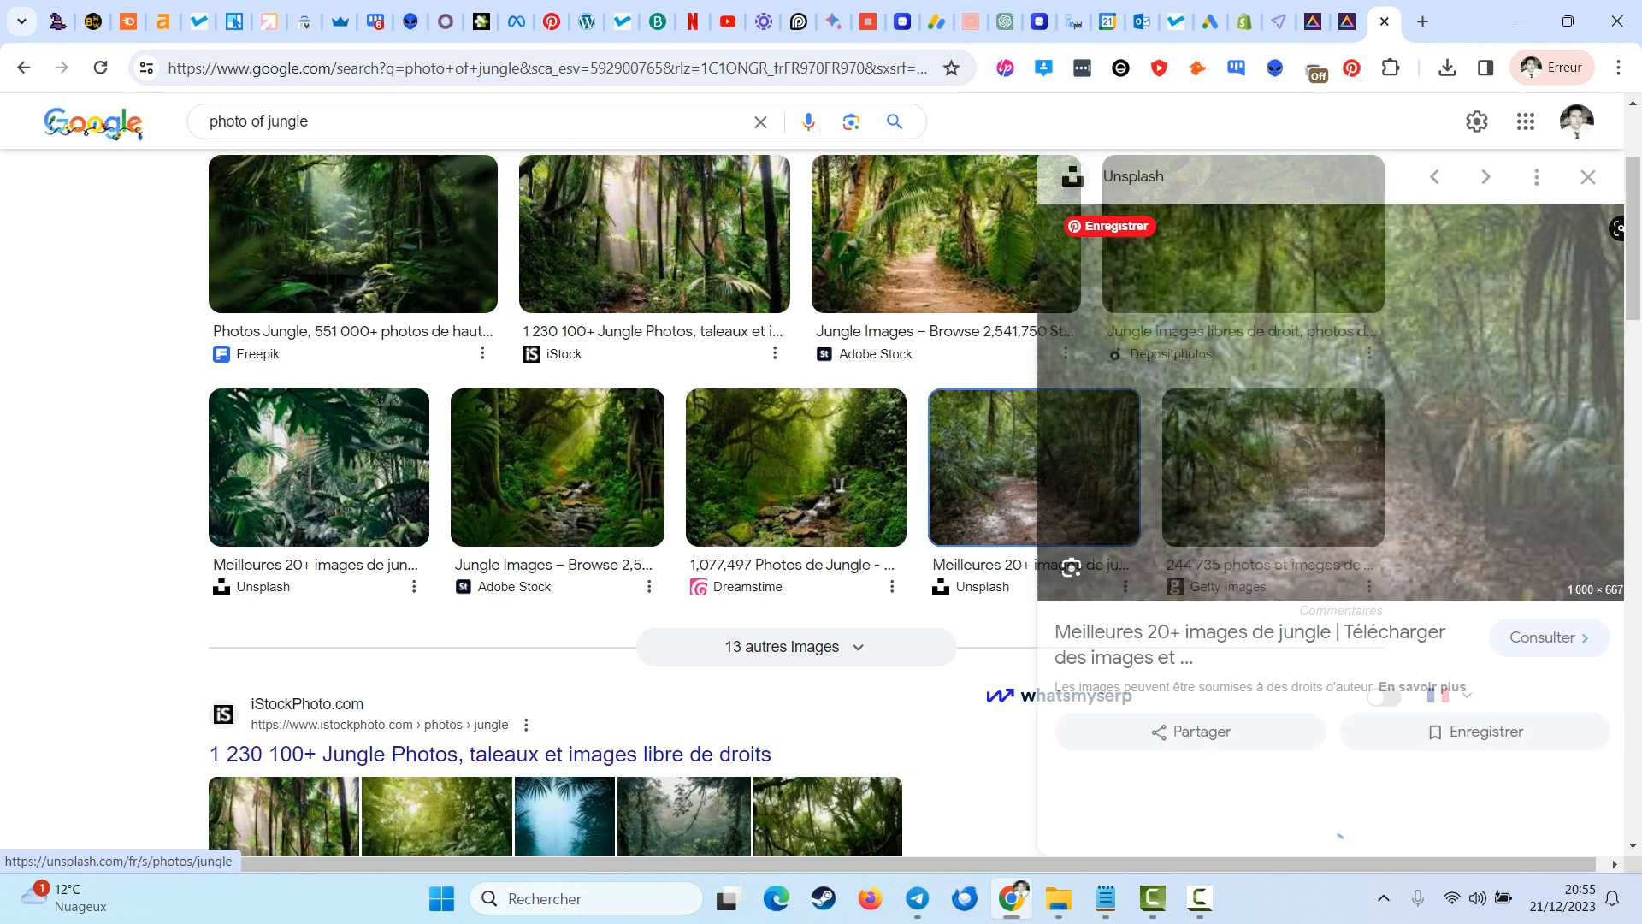
right_click(1207, 440)
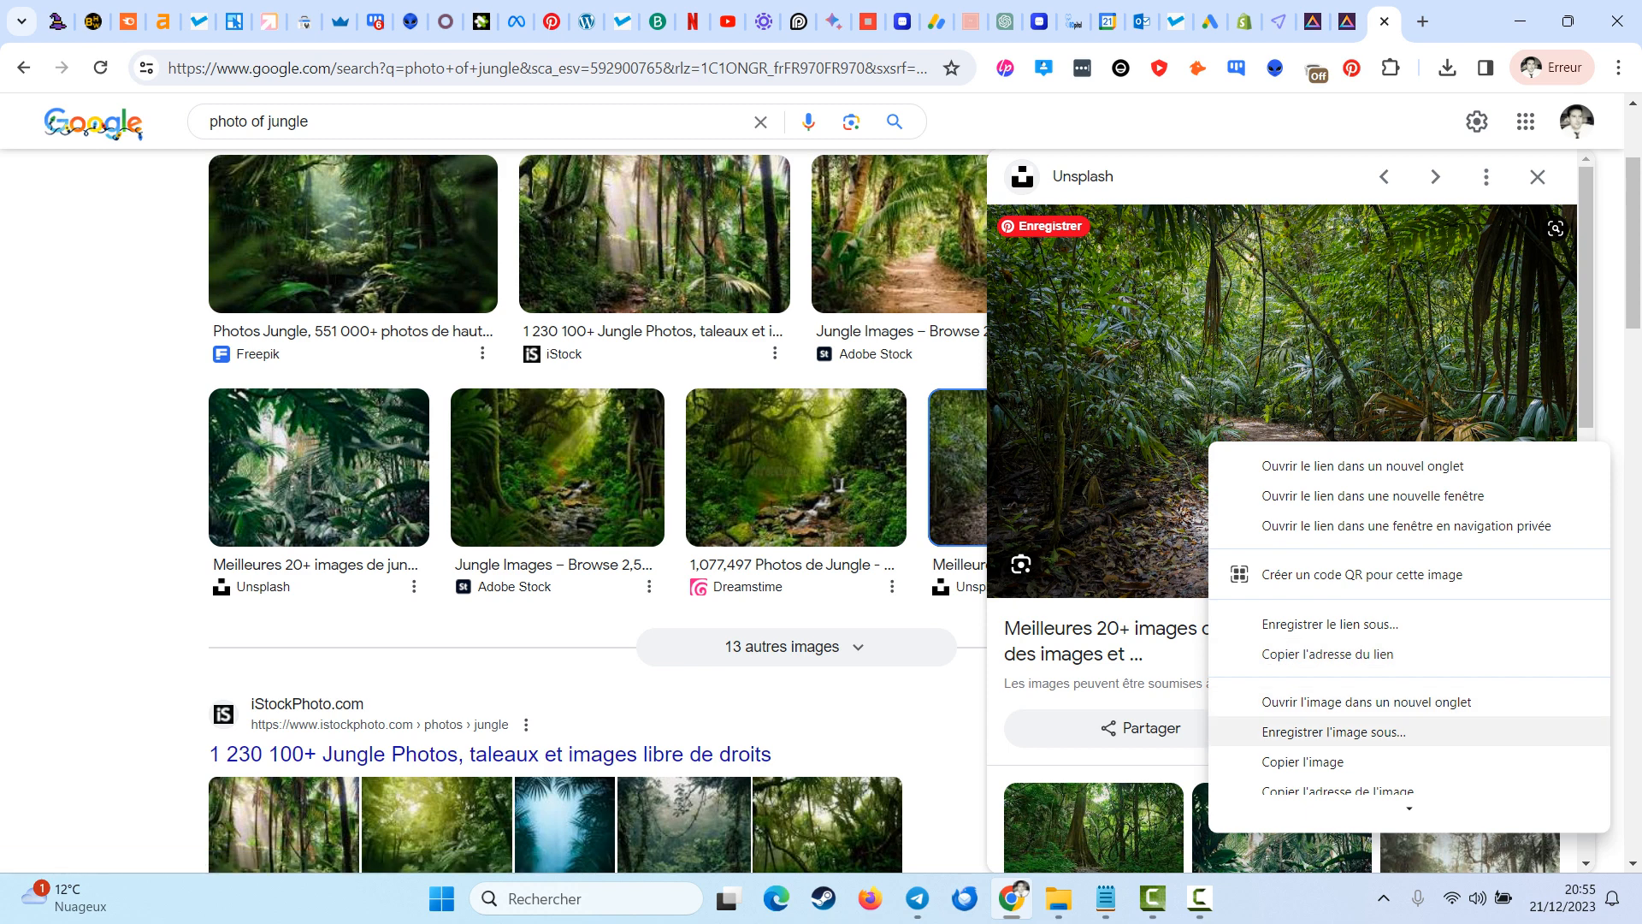
key("Up")
key("Return")
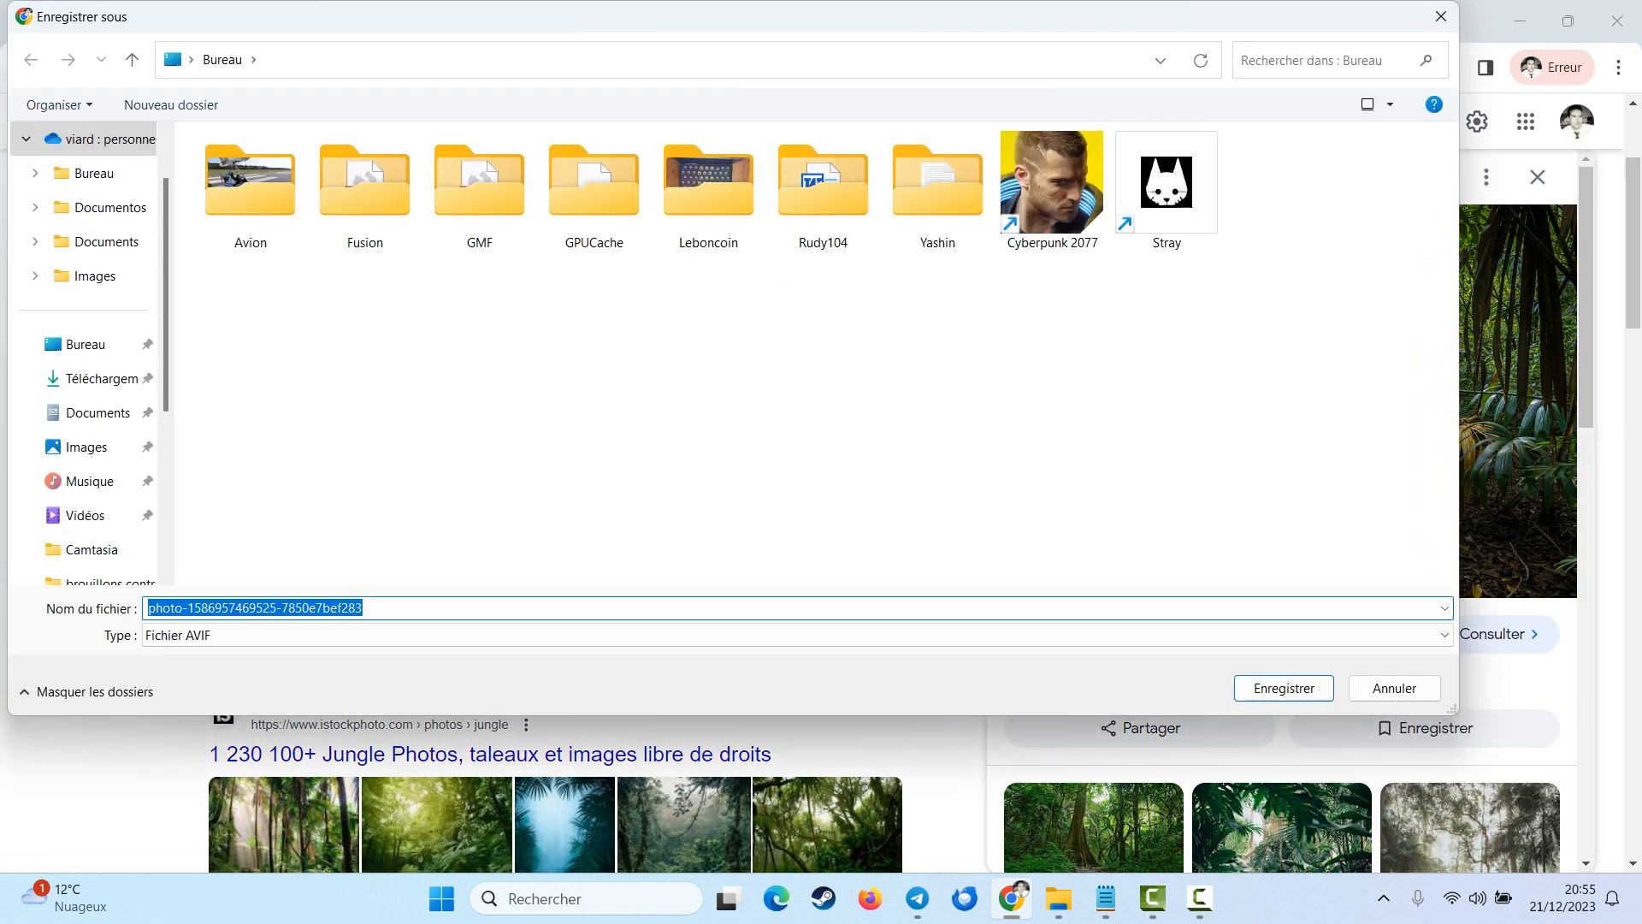
left_click(1441, 16)
- Copy the image address of the previewed Unsplash jungle path photo
scroll(556, 466, "down", 3)
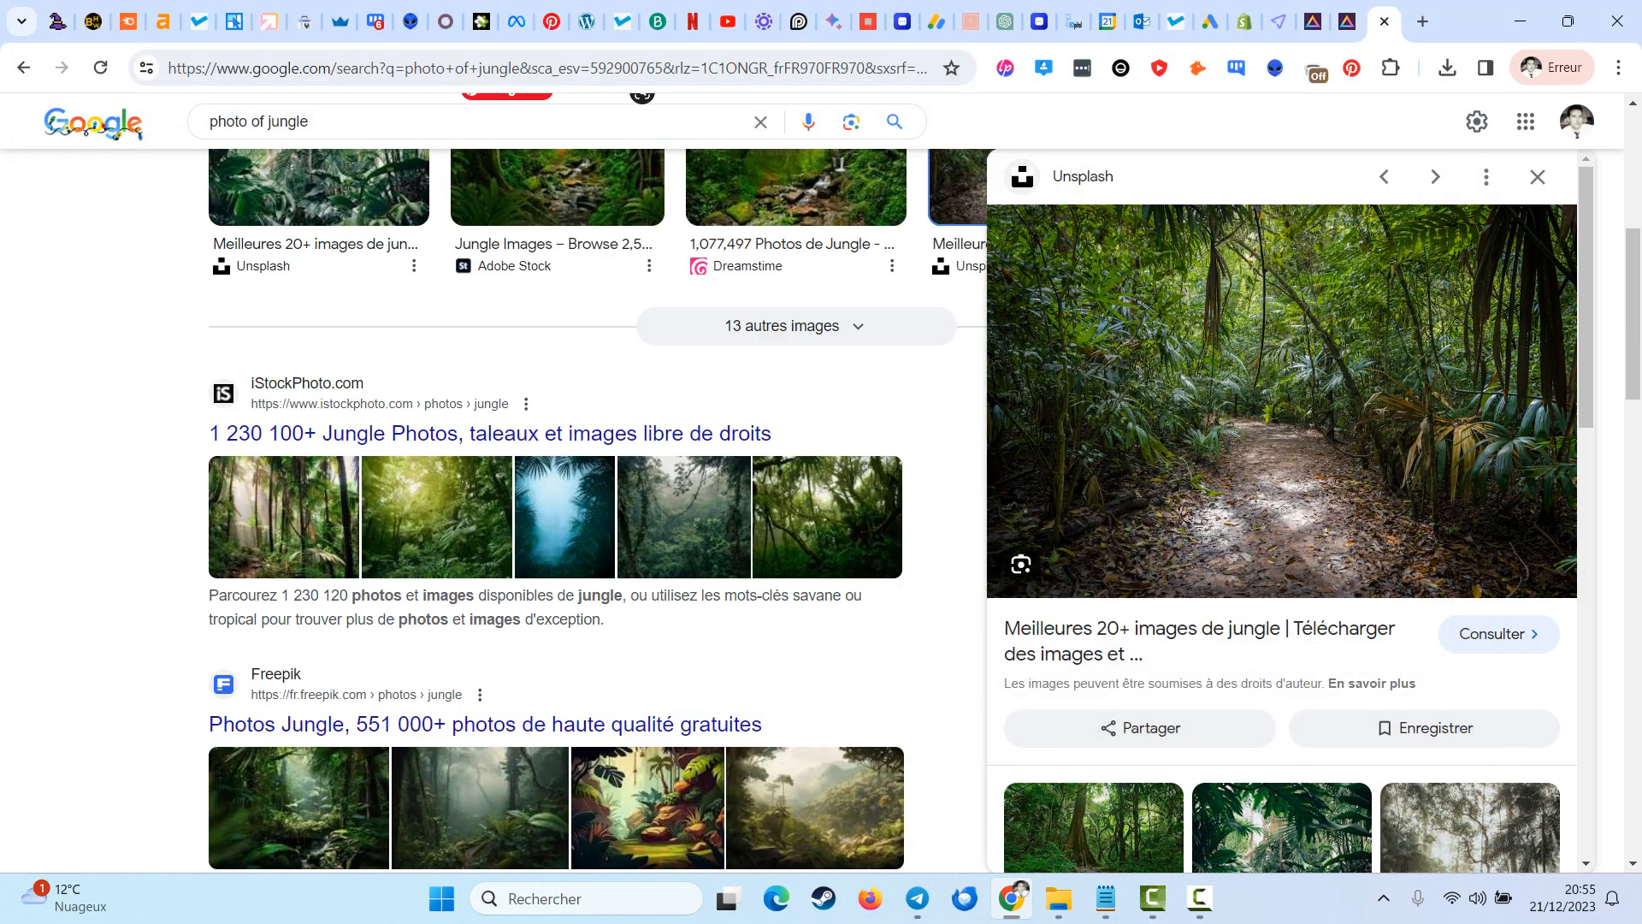
scroll(556, 556, "down", 2)
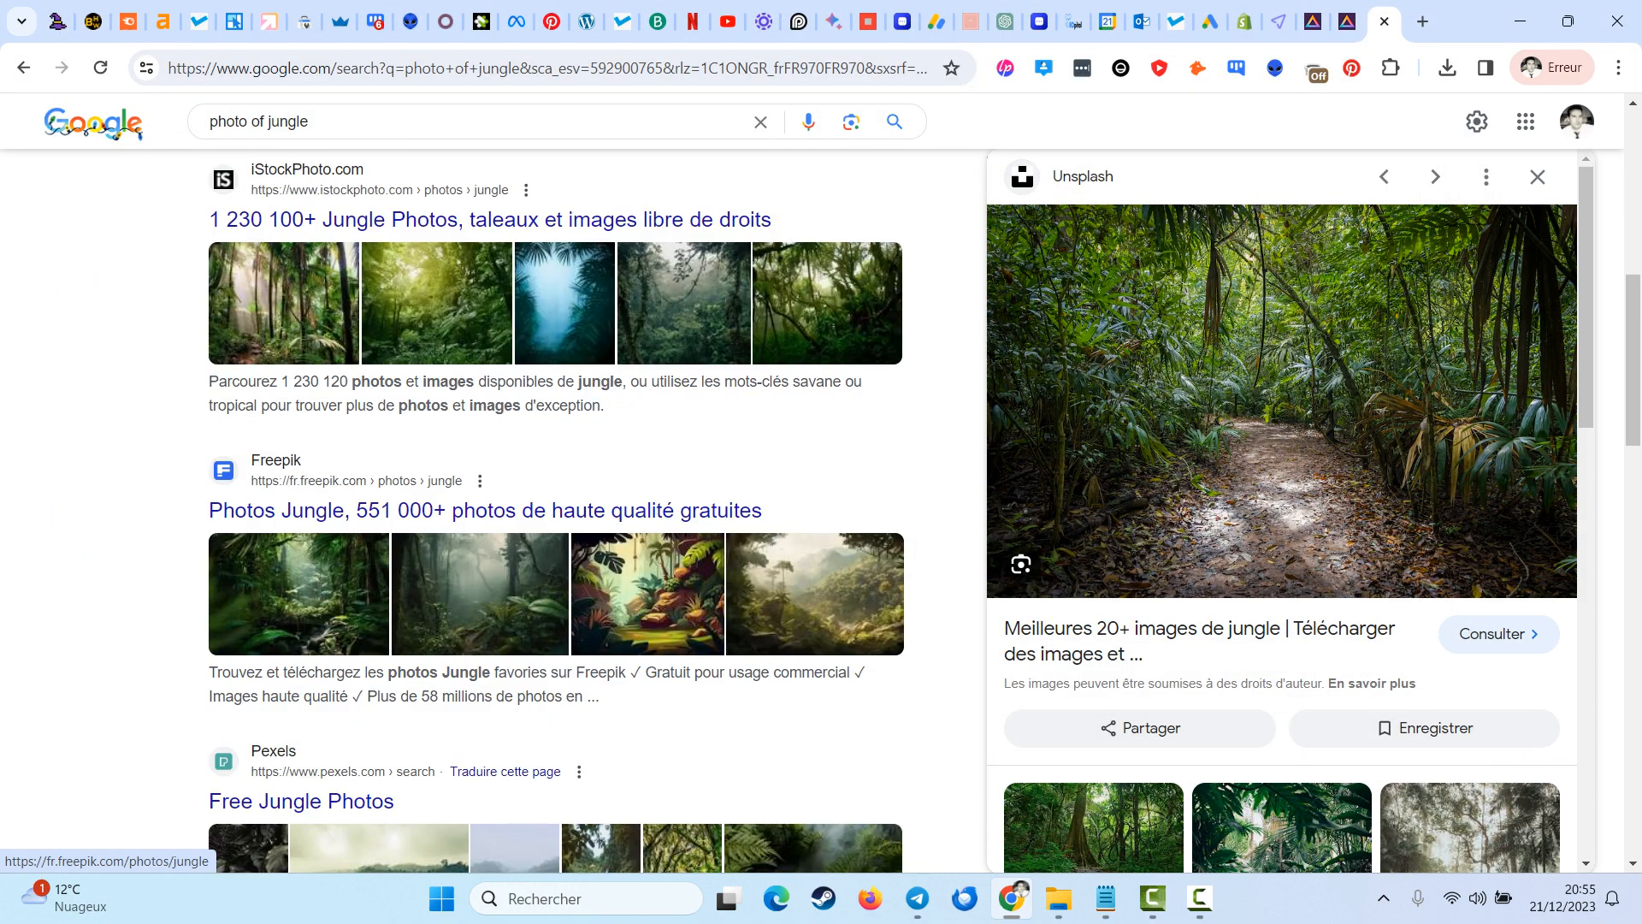
right_click(1331, 461)
scroll(1069, 409, "down", 1)
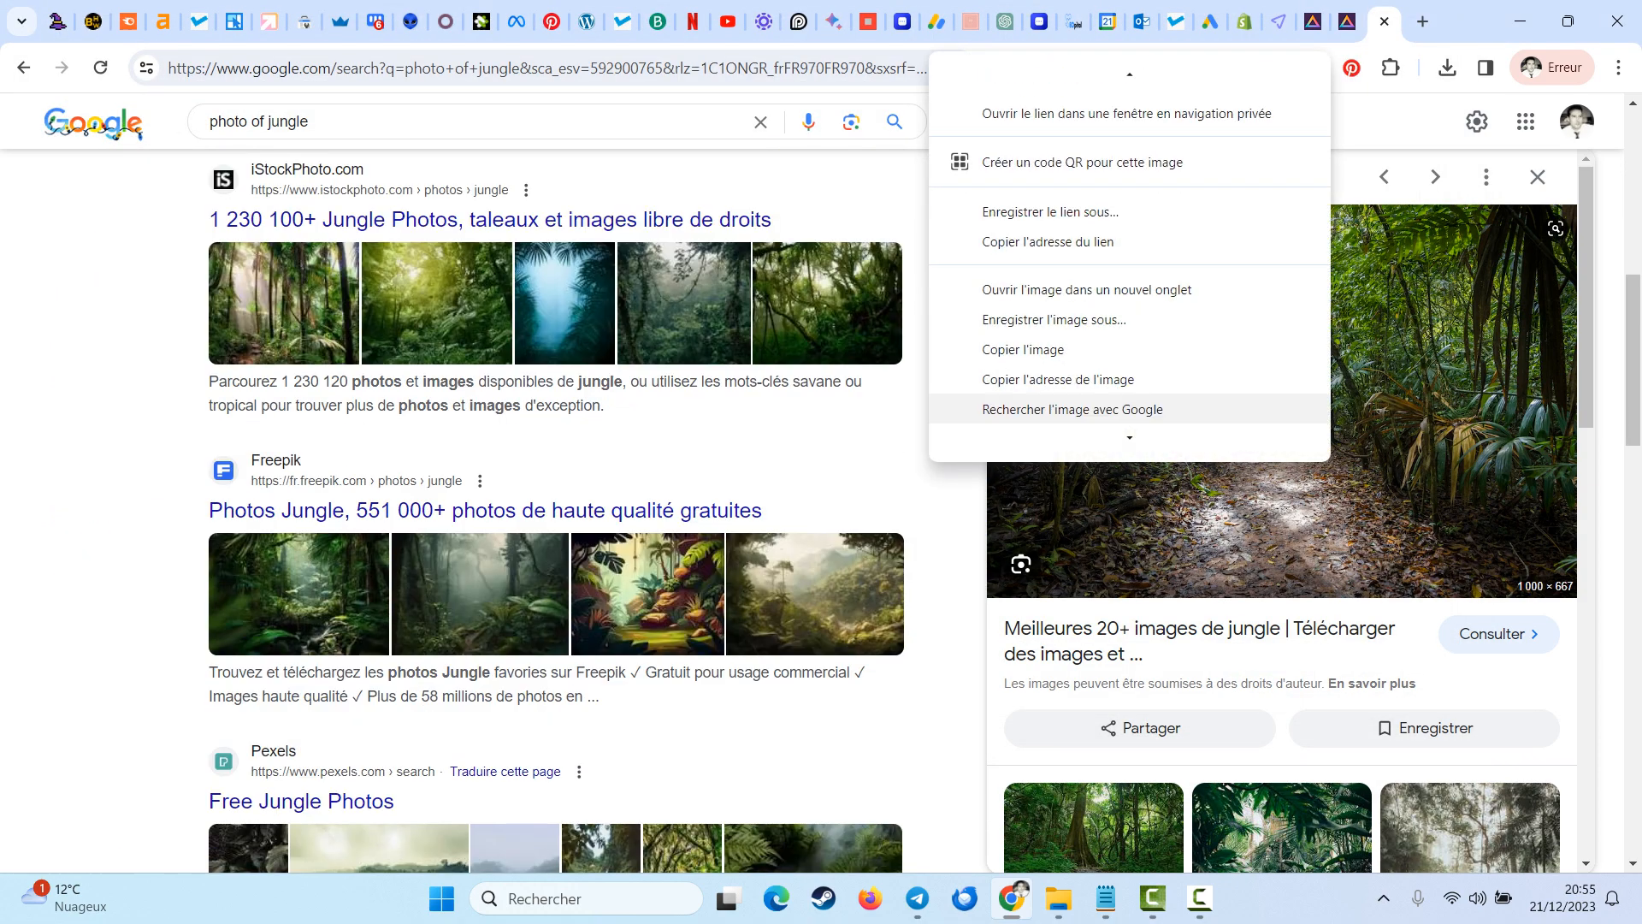
left_click(1058, 379)
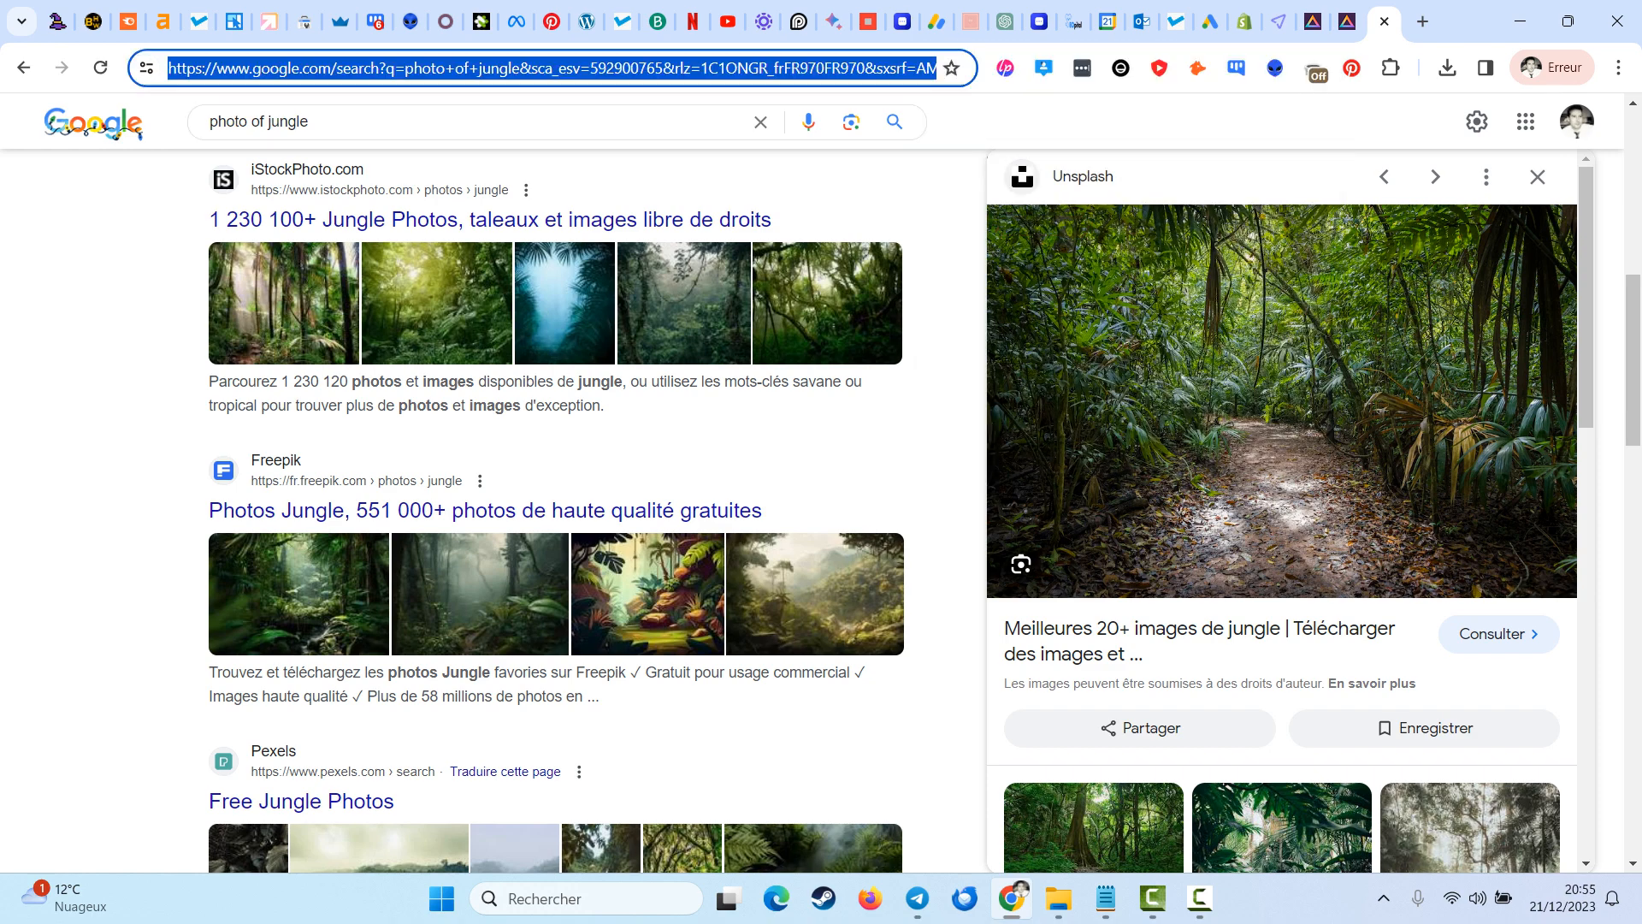
- Load the copied image address to open the Unsplash jungle path photo on its own page
key("ctrl+l")
key("ctrl+v")
key("Return")
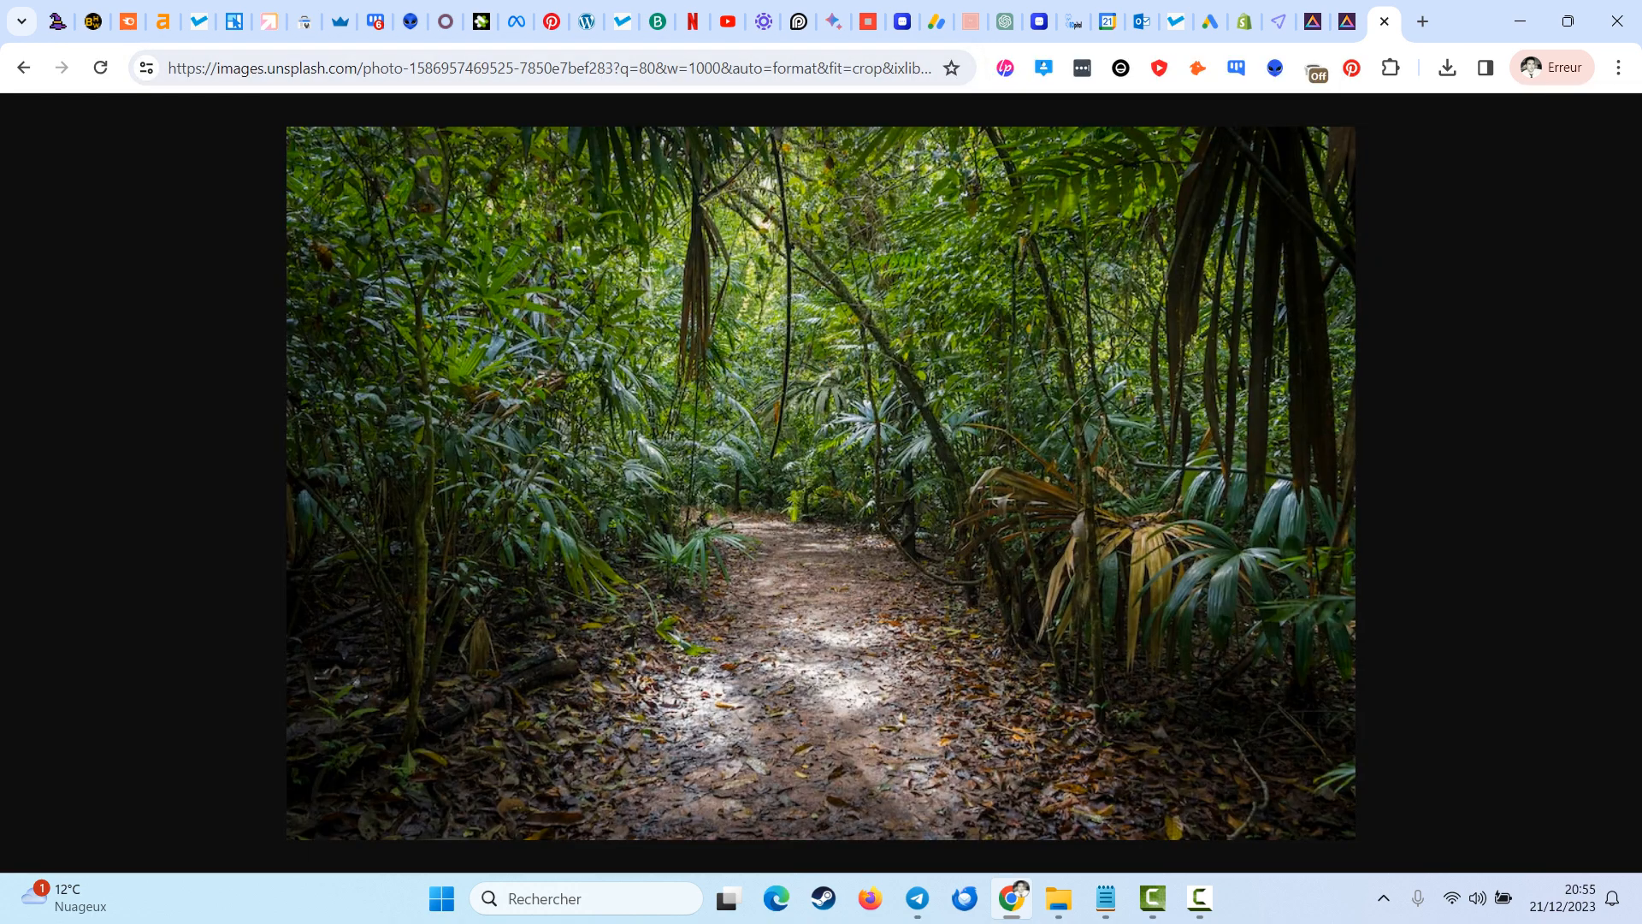
right_click(761, 442)
left_click(834, 493)
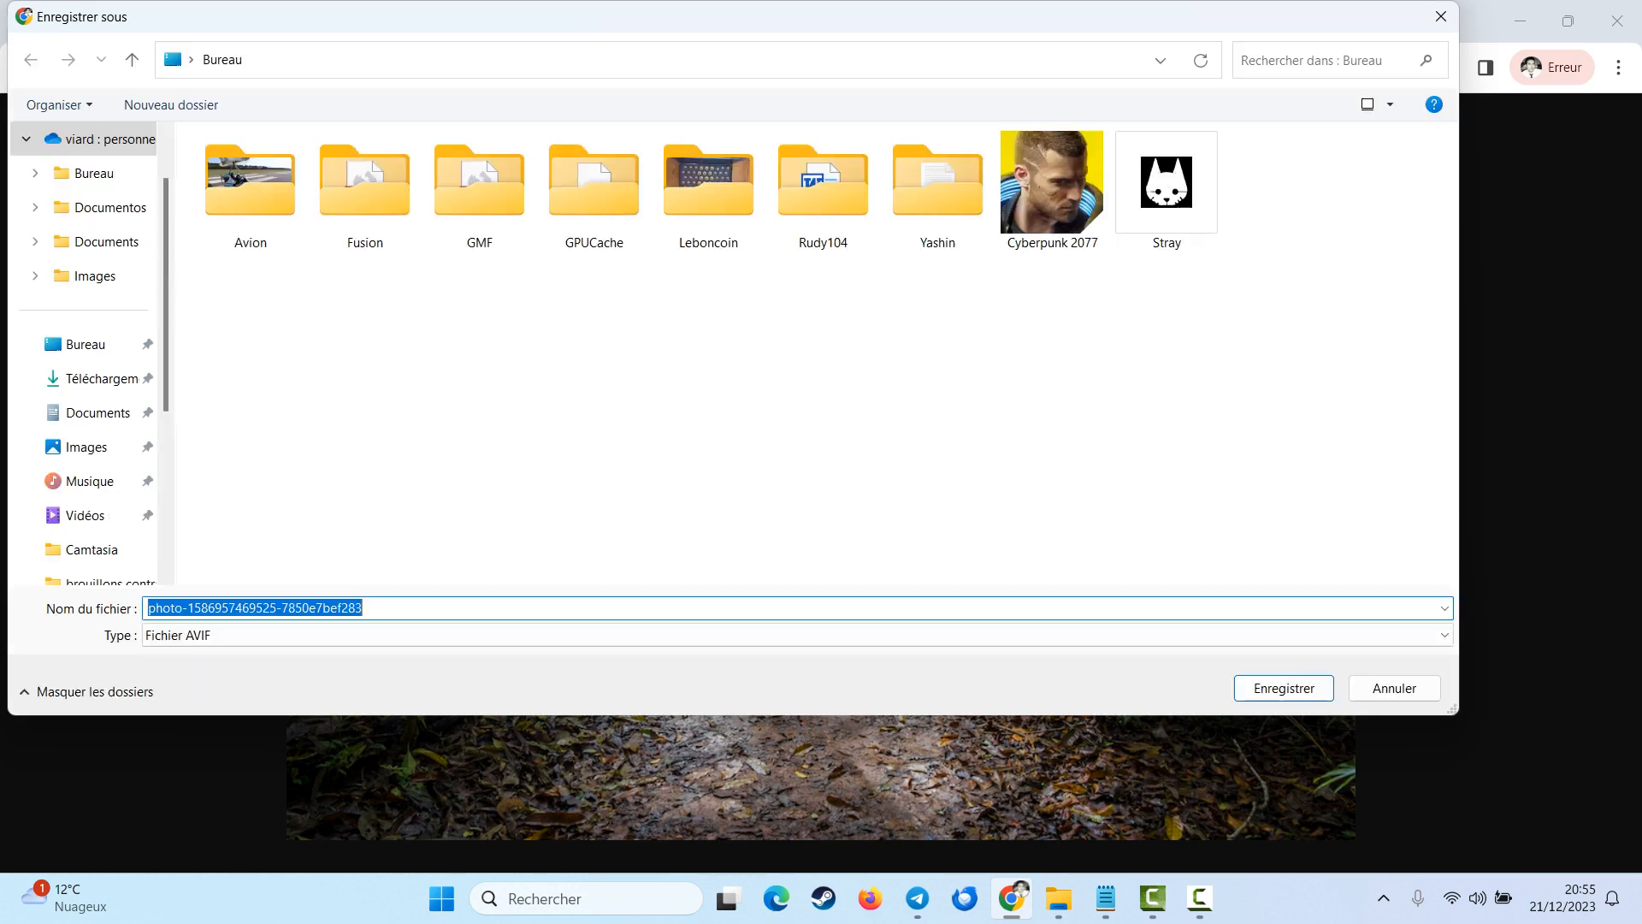
key("Escape")
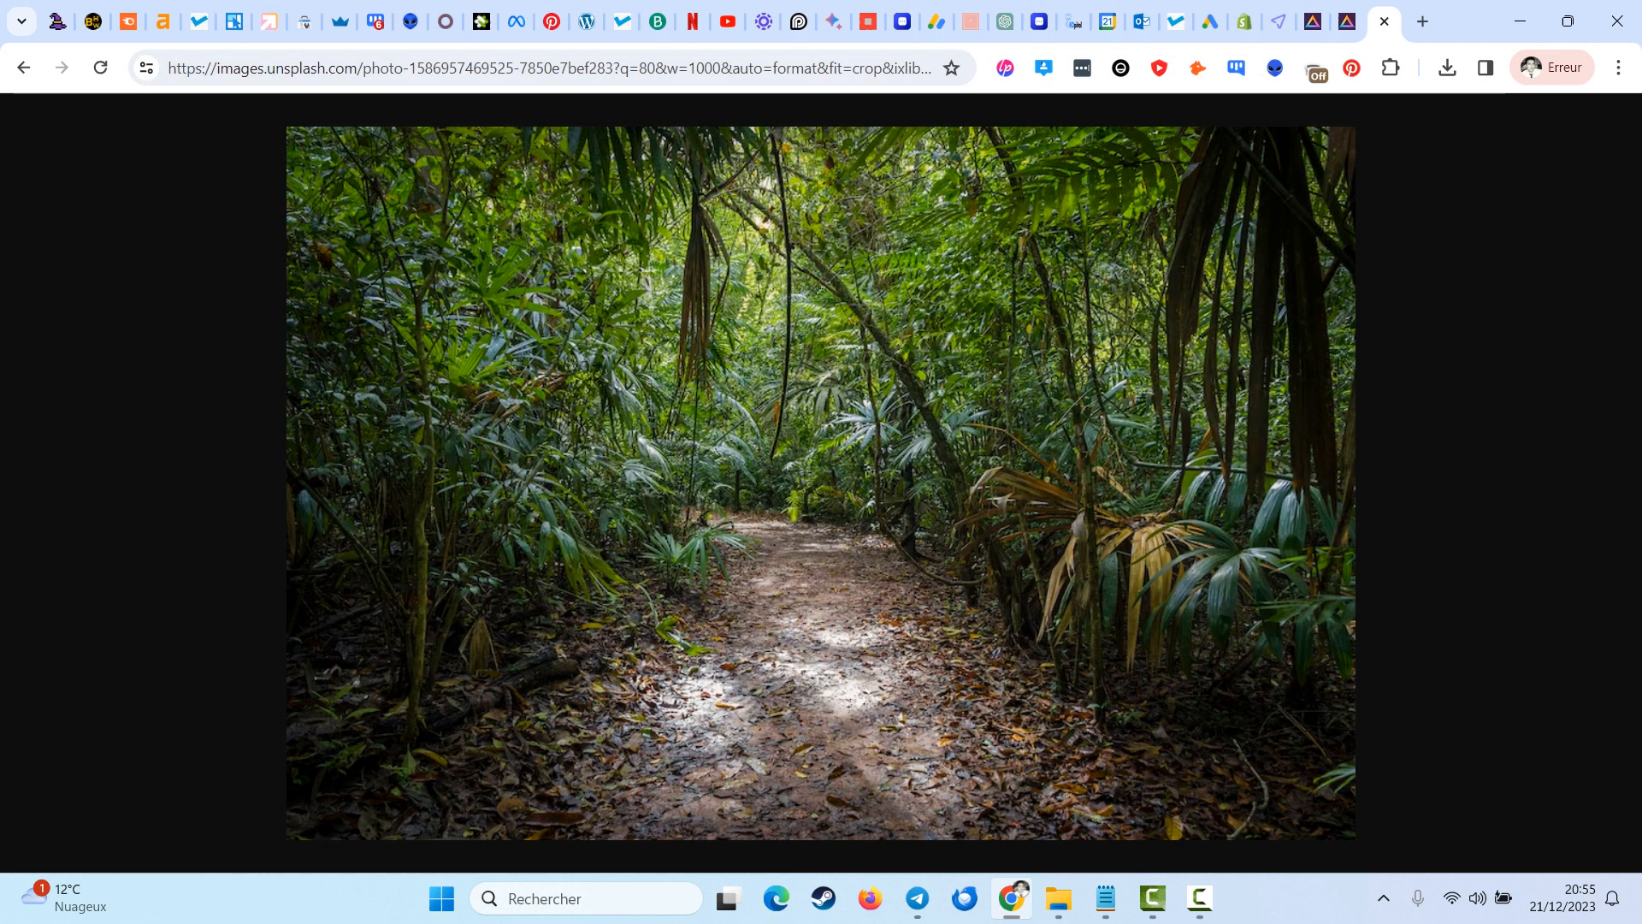
- Copy the jungle path image to the clipboard and minimize the open windows to reveal the desktop
right_click(1048, 474)
left_click(1112, 557)
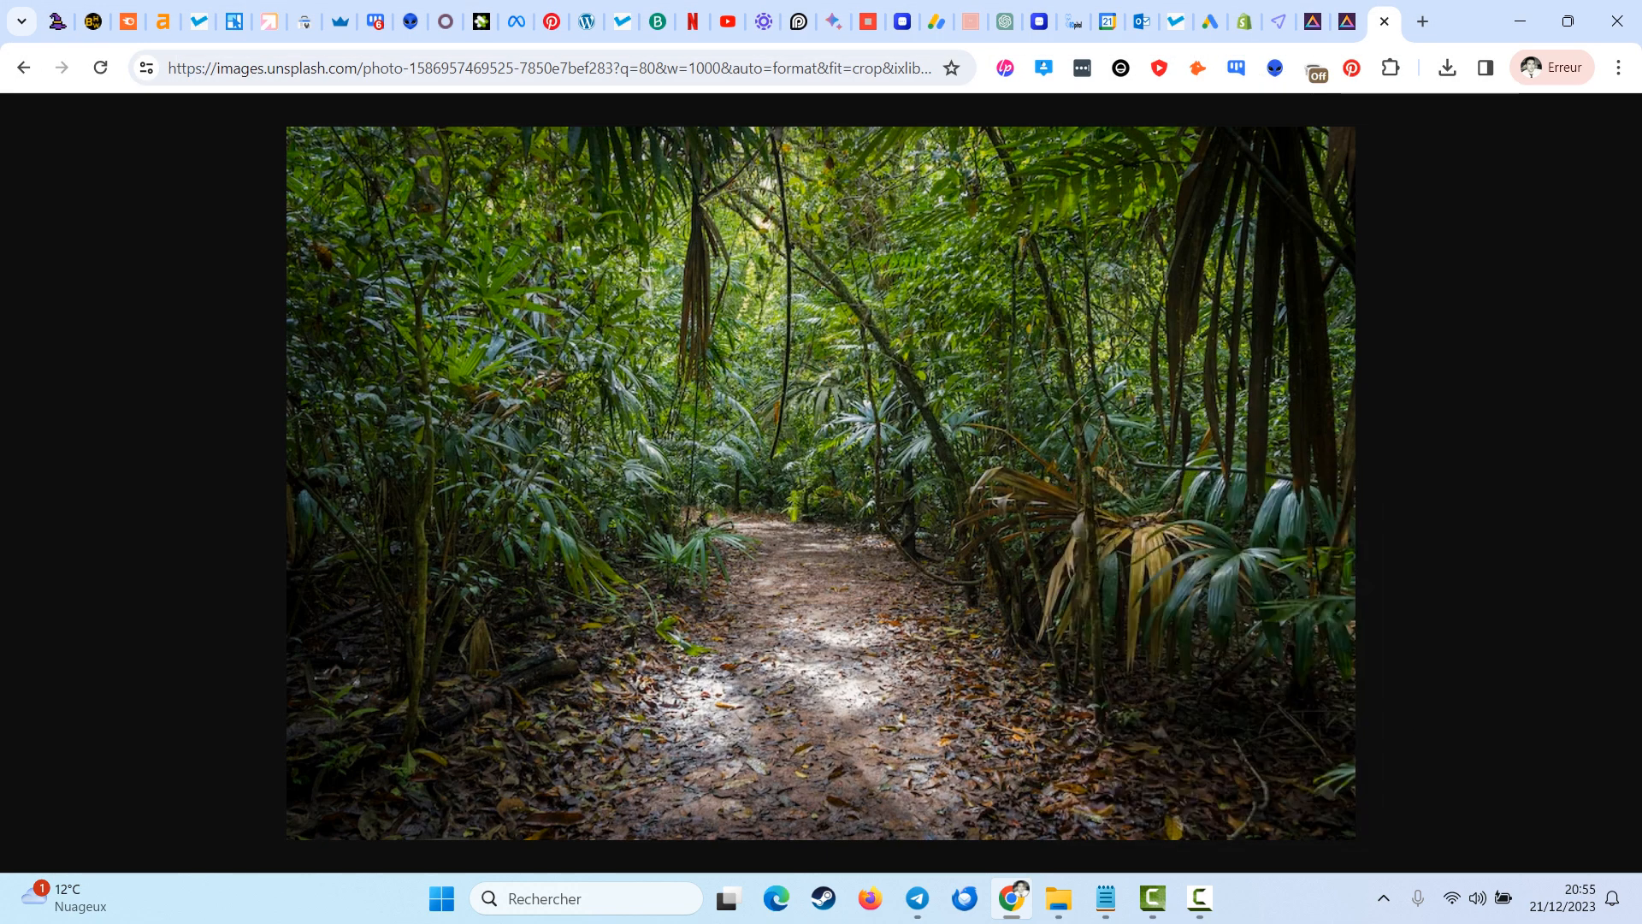
left_click(1520, 22)
left_click(1519, 21)
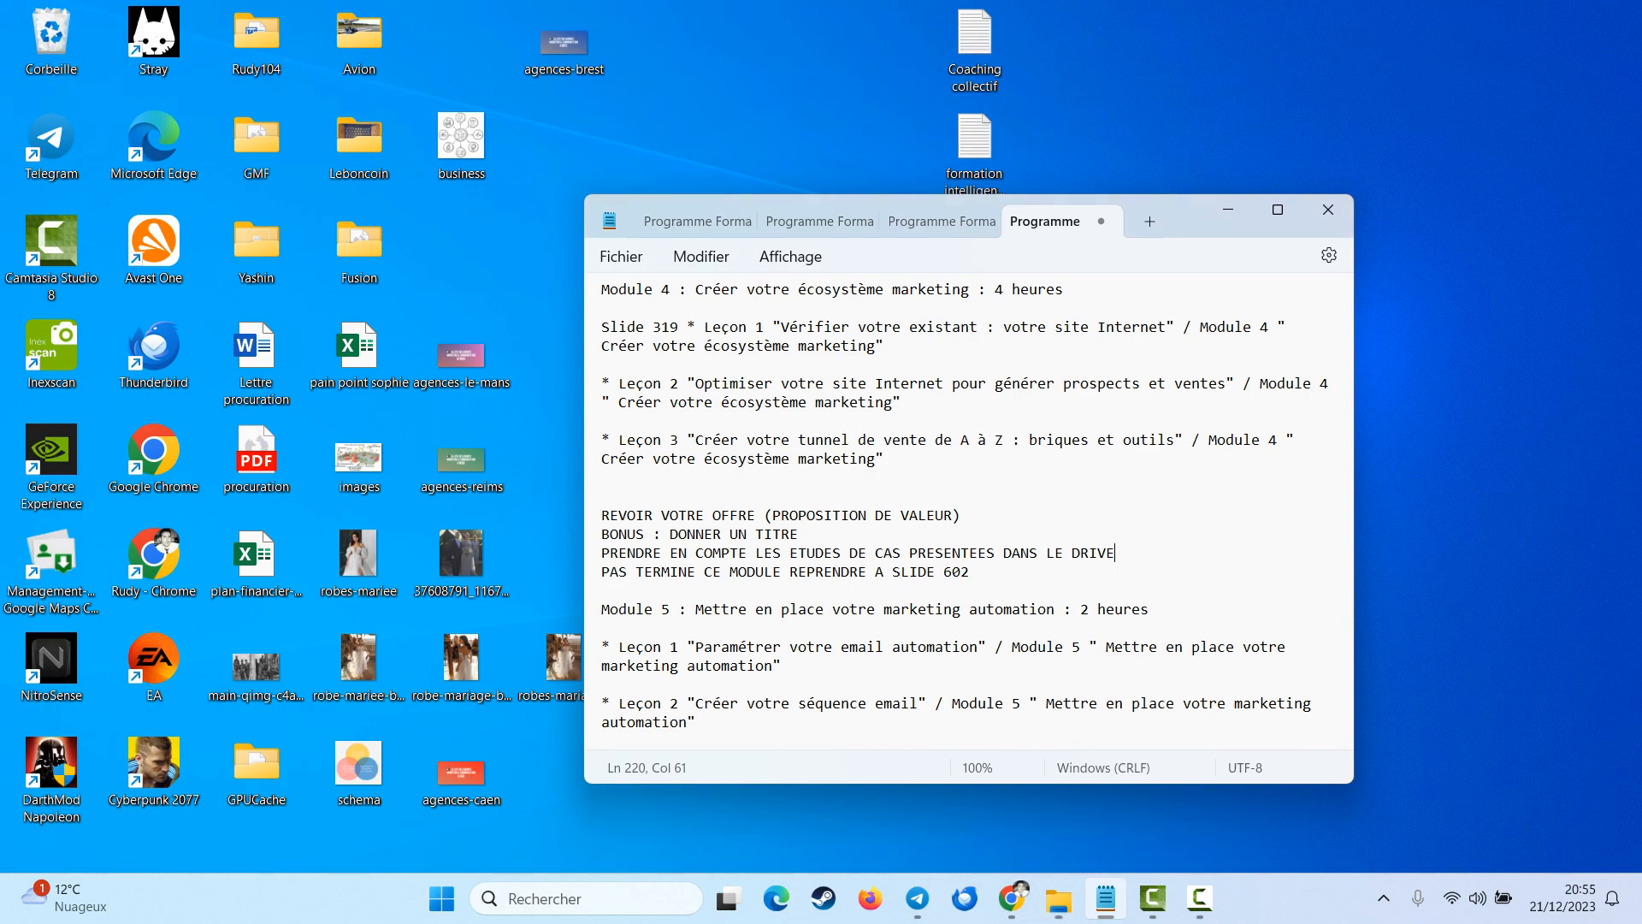
left_click(1228, 210)
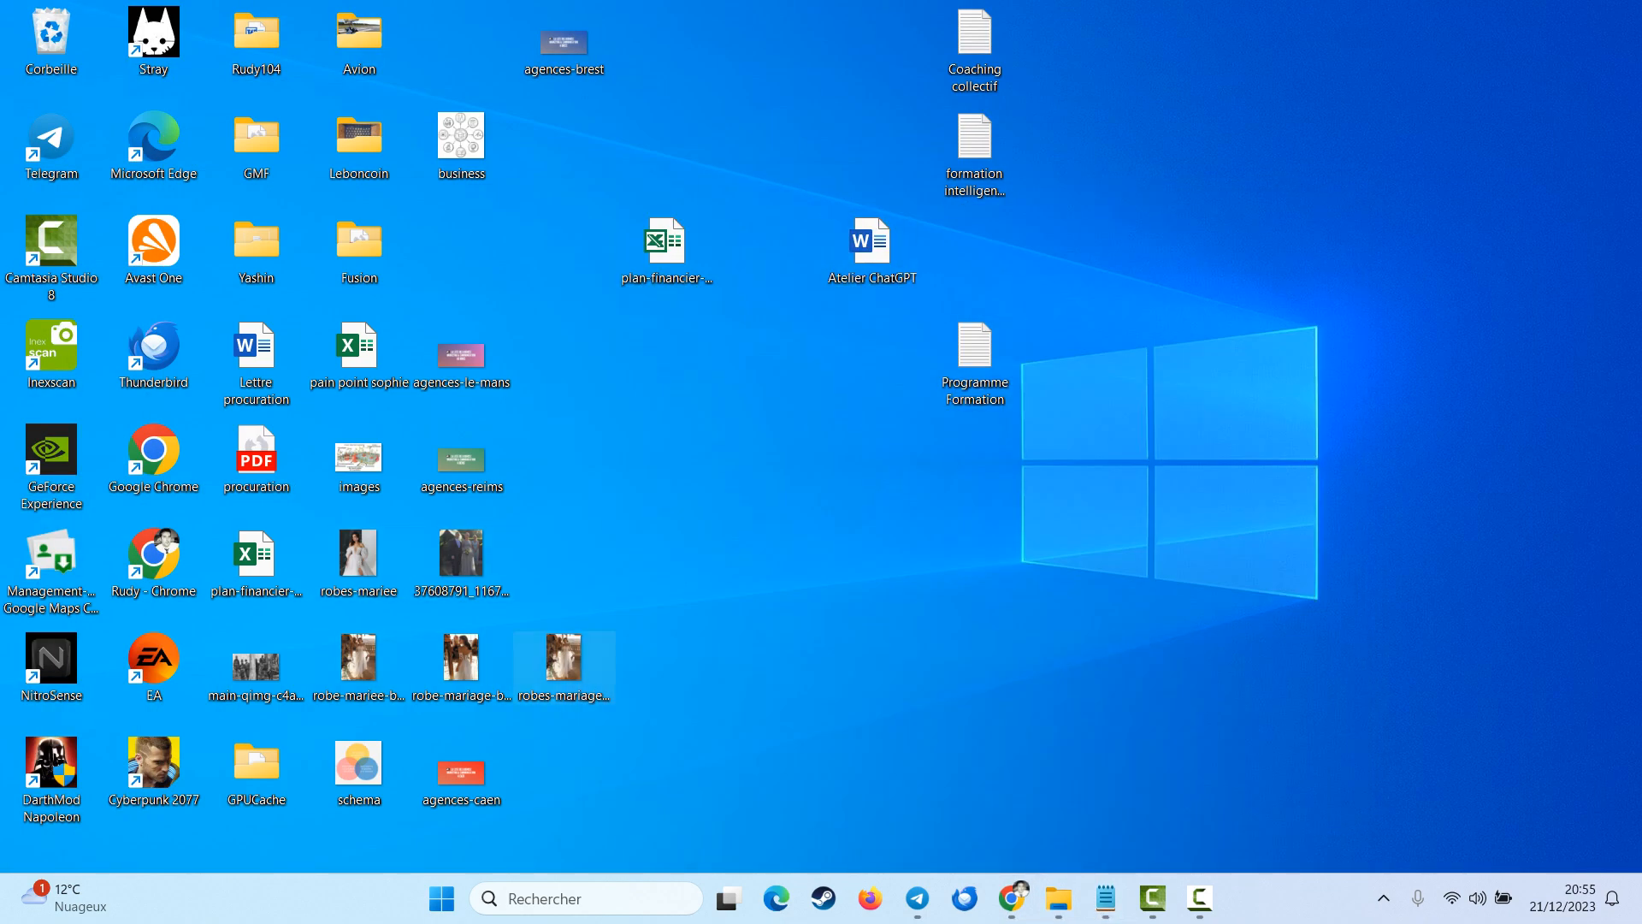
- Open the agences-le-mans image from the desktop in Paint
right_click(563, 663)
right_click(256, 667)
left_click(476, 399)
right_click(476, 376)
left_click(547, 228)
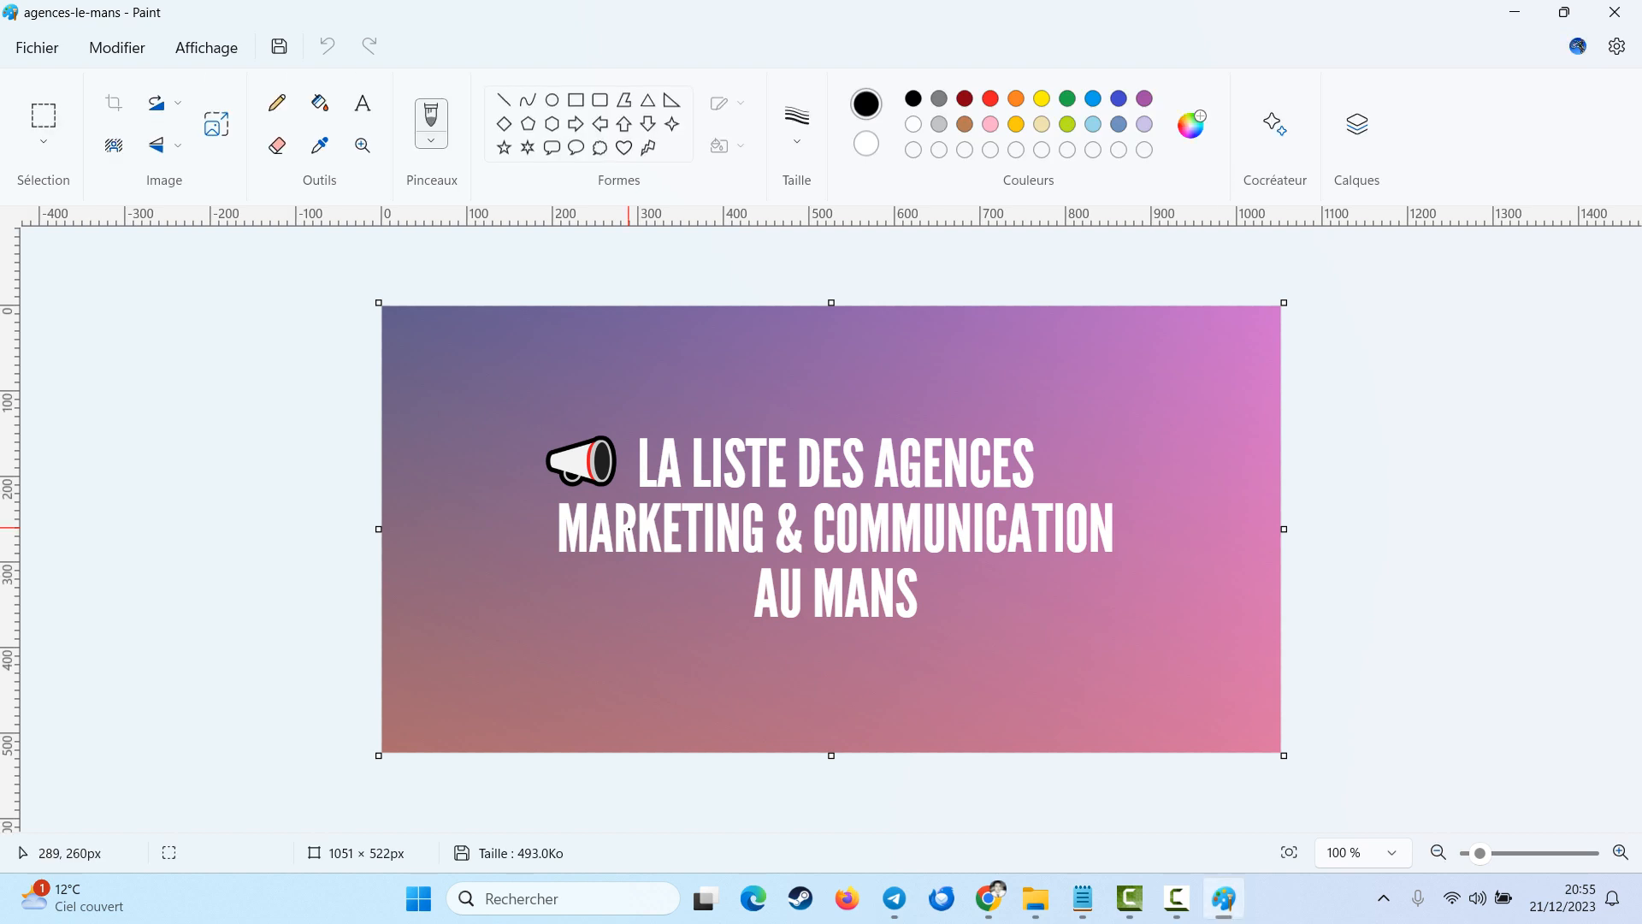
- Paste the copied jungle photo over the image and narrow the canvas to about 991 px wide
key("ctrl+v")
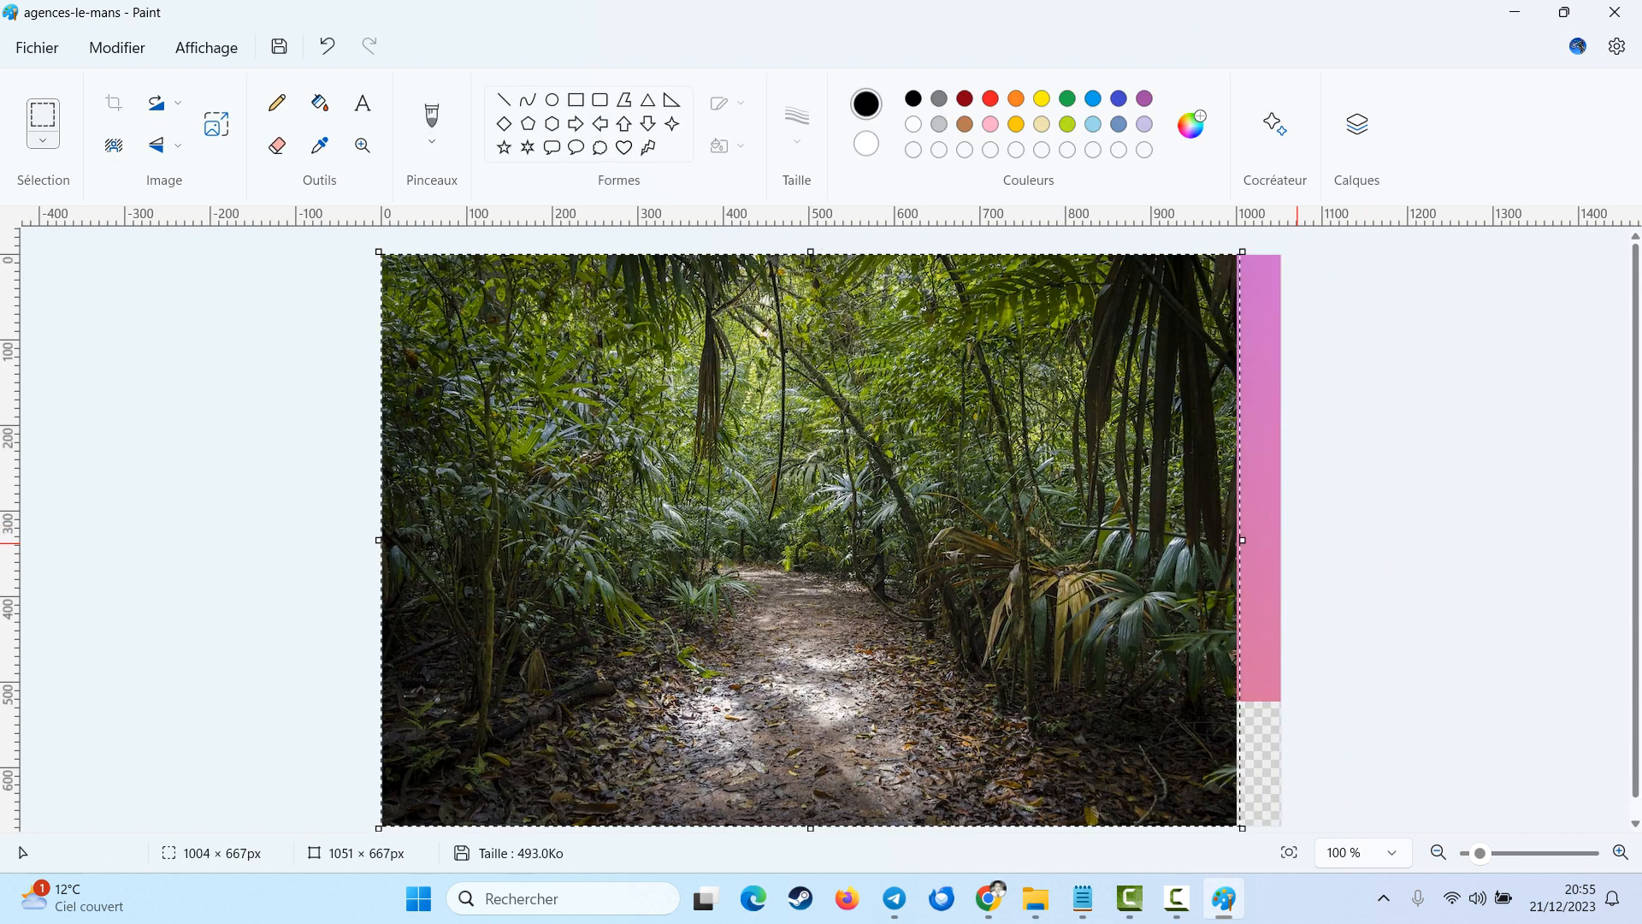
left_click_drag(1261, 539, 1229, 540)
- Save the jungle image to the desktop as a PNG named ff
left_click(36, 47)
mouse_move(186, 257)
left_click(460, 261)
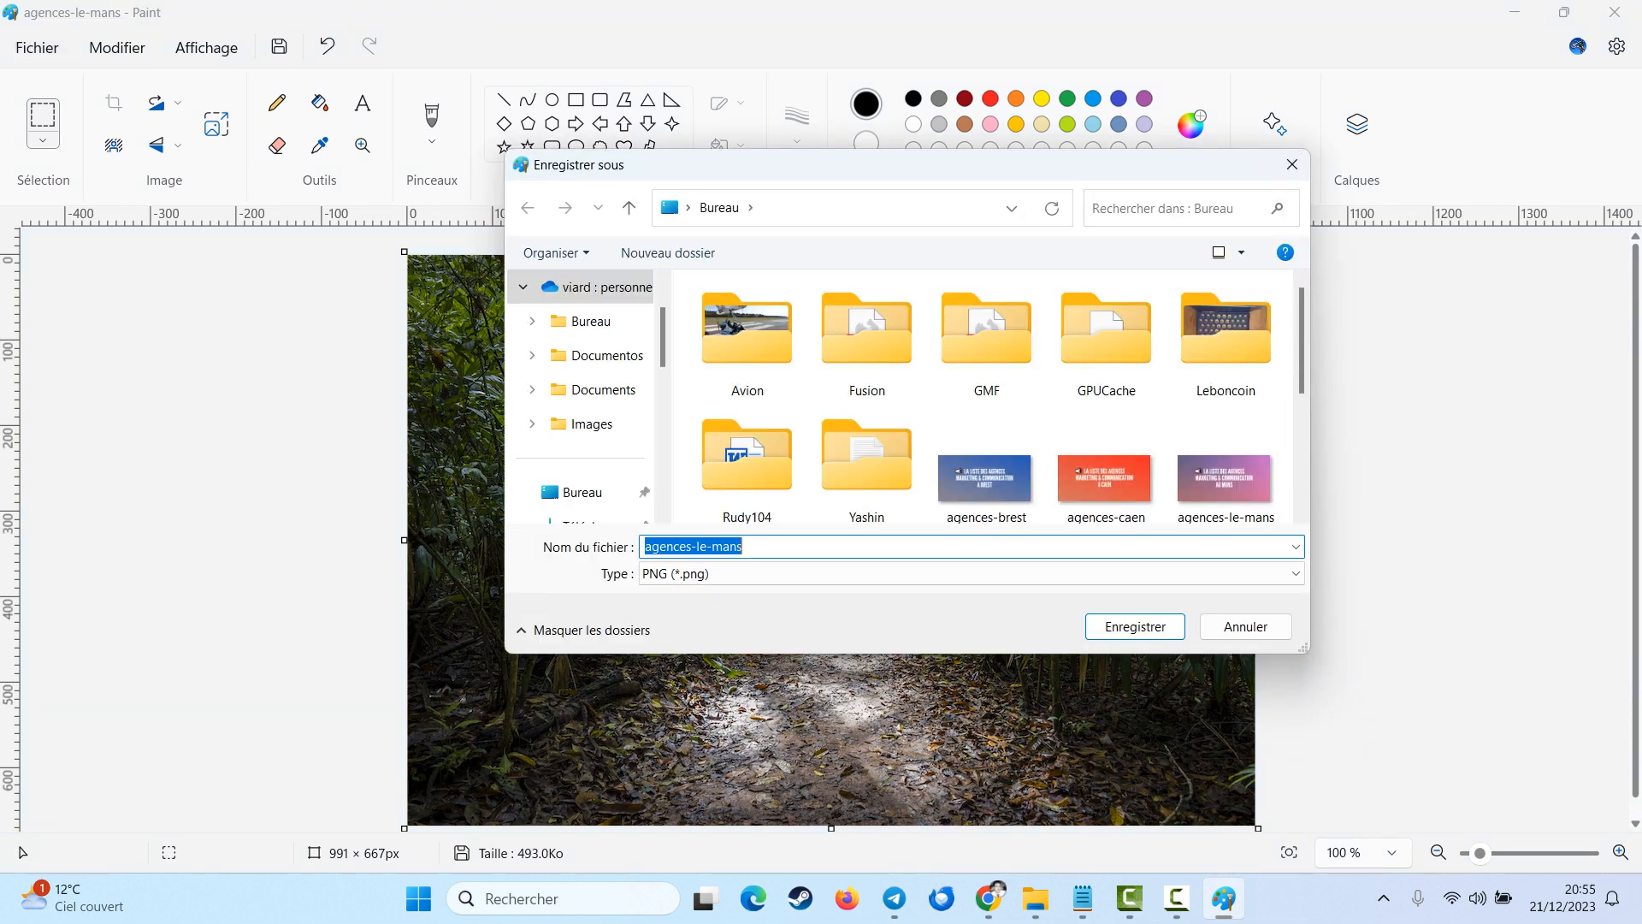
type("ff")
key("Return")
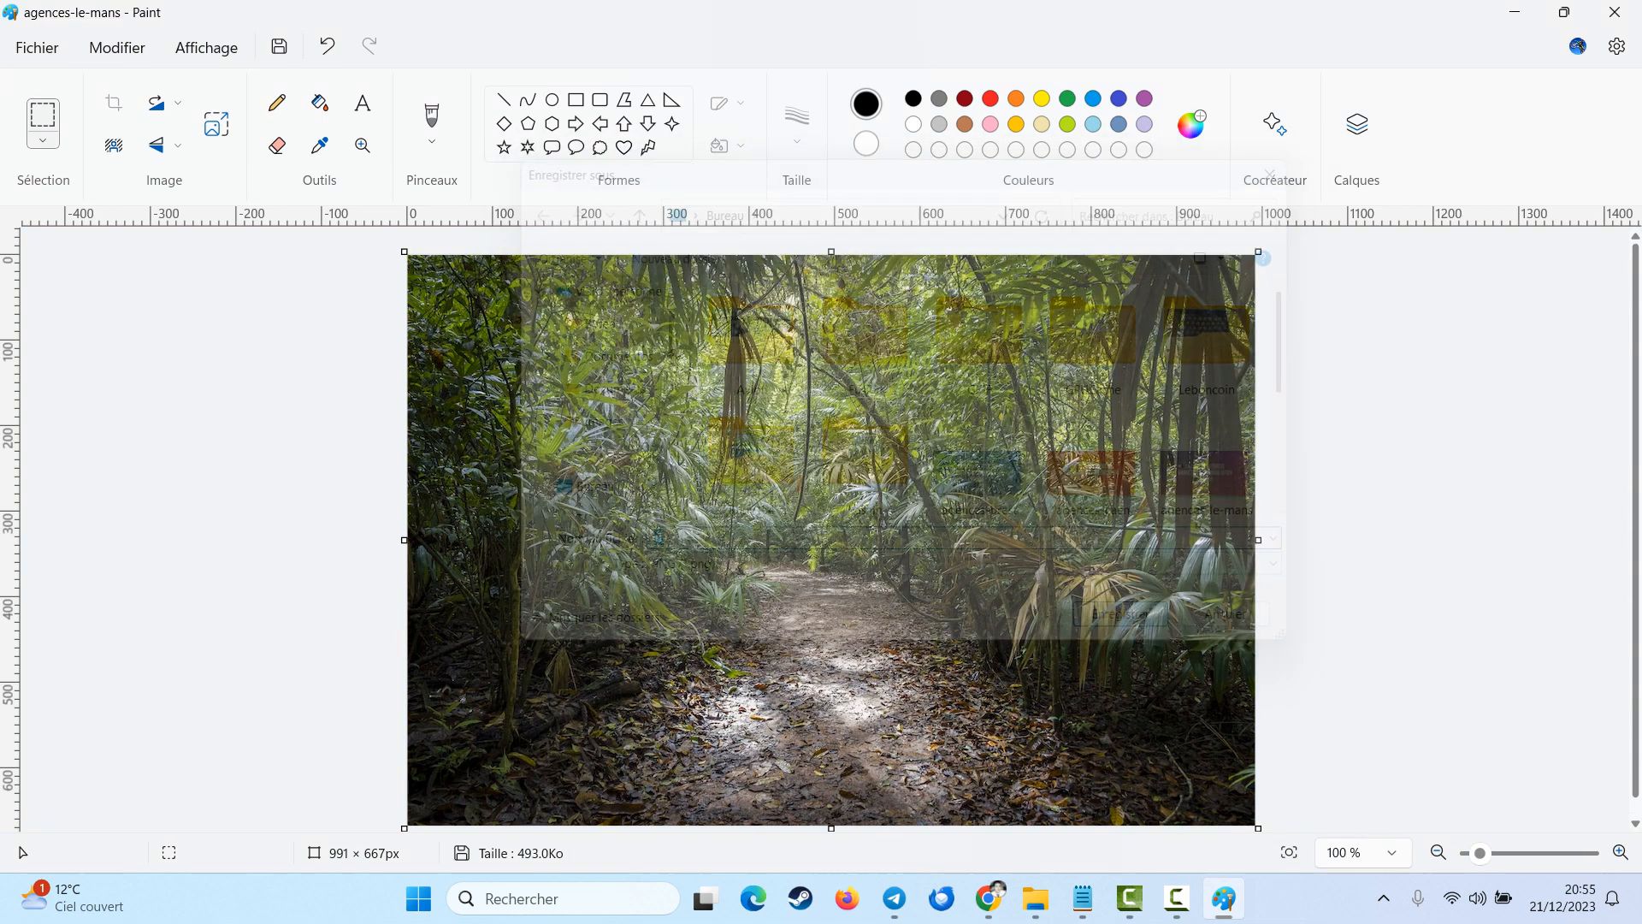
- Switch to Magnific in Chrome and compare the before and after versions of the upscaled soldiers photo
left_click(989, 898)
left_click(1349, 21)
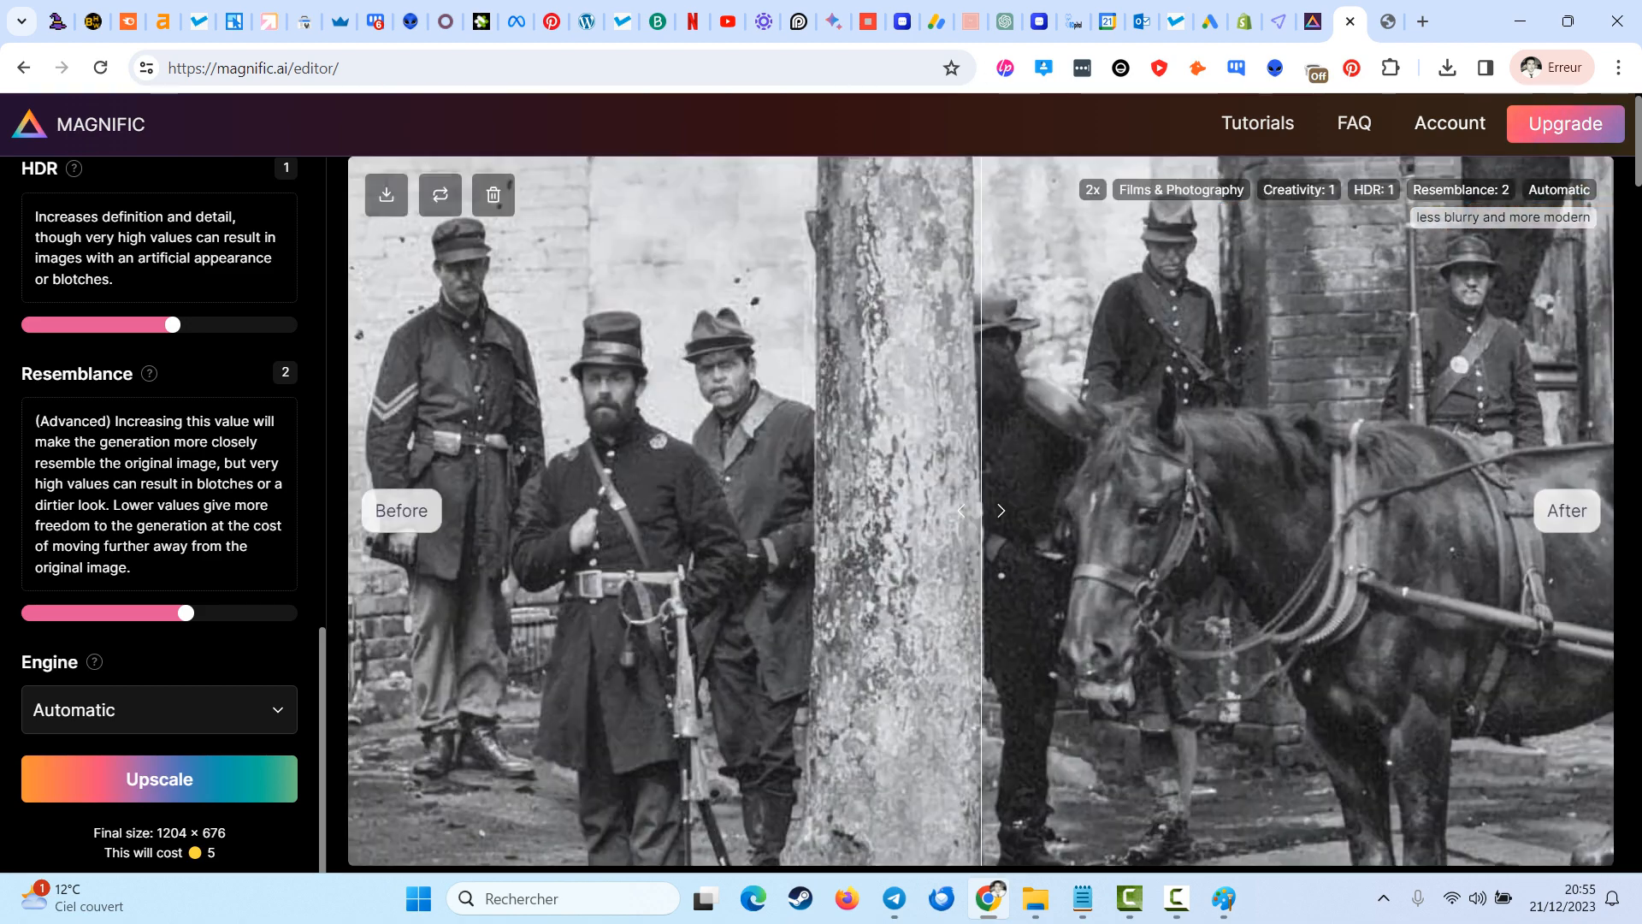
scroll(980, 513, "up", 1)
left_click_drag(981, 519, 491, 519)
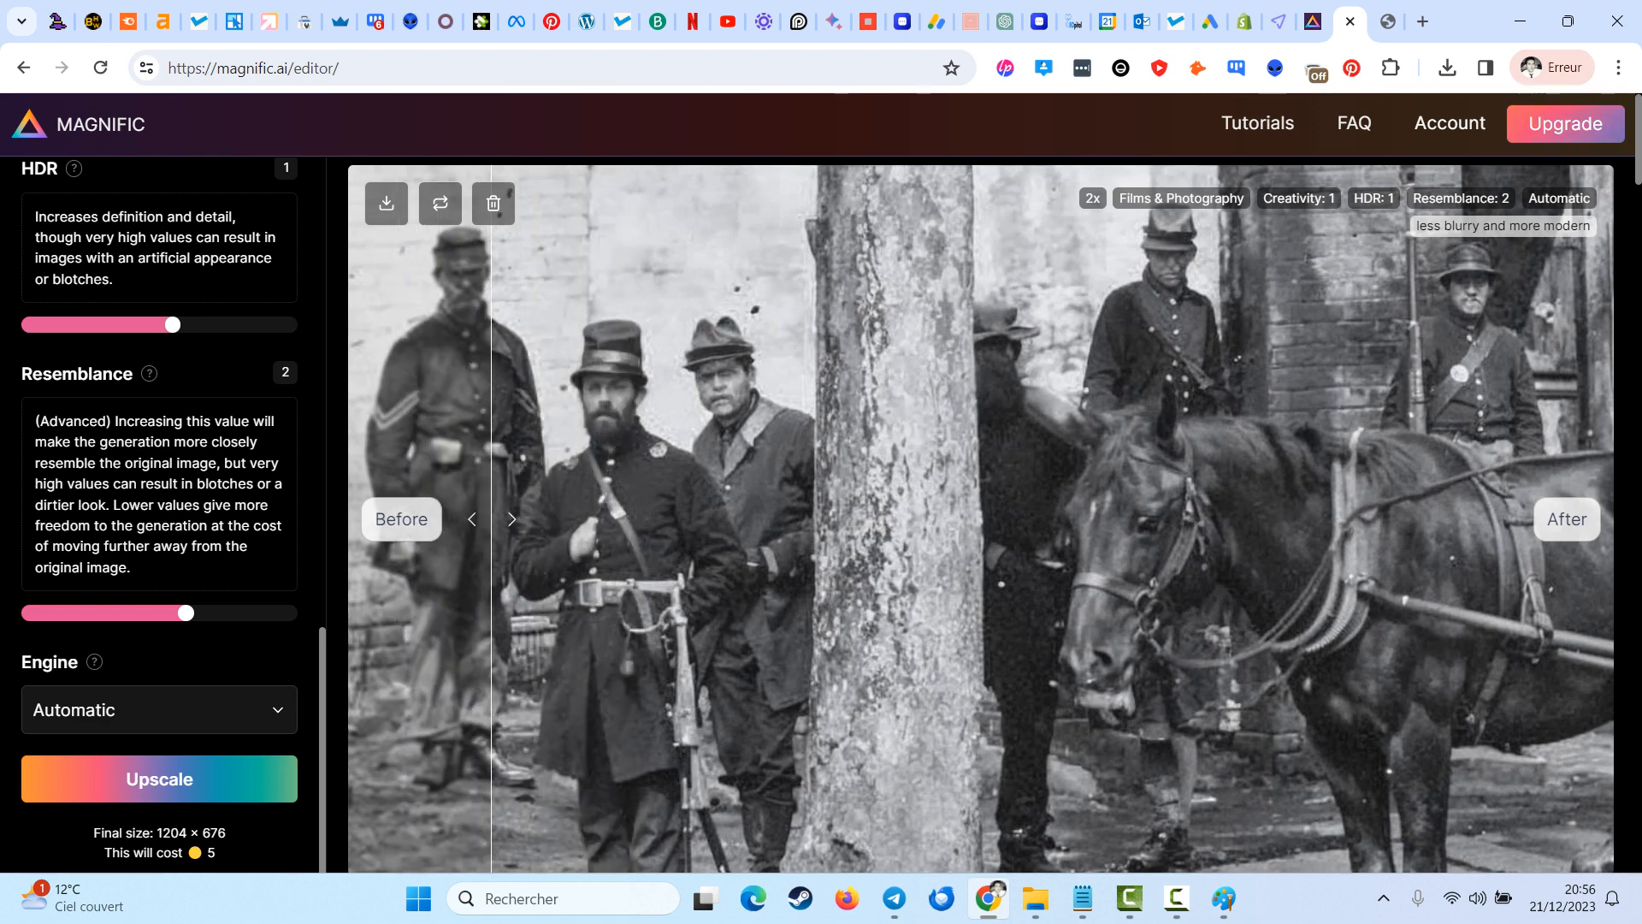
scroll(163, 513, "up", 3)
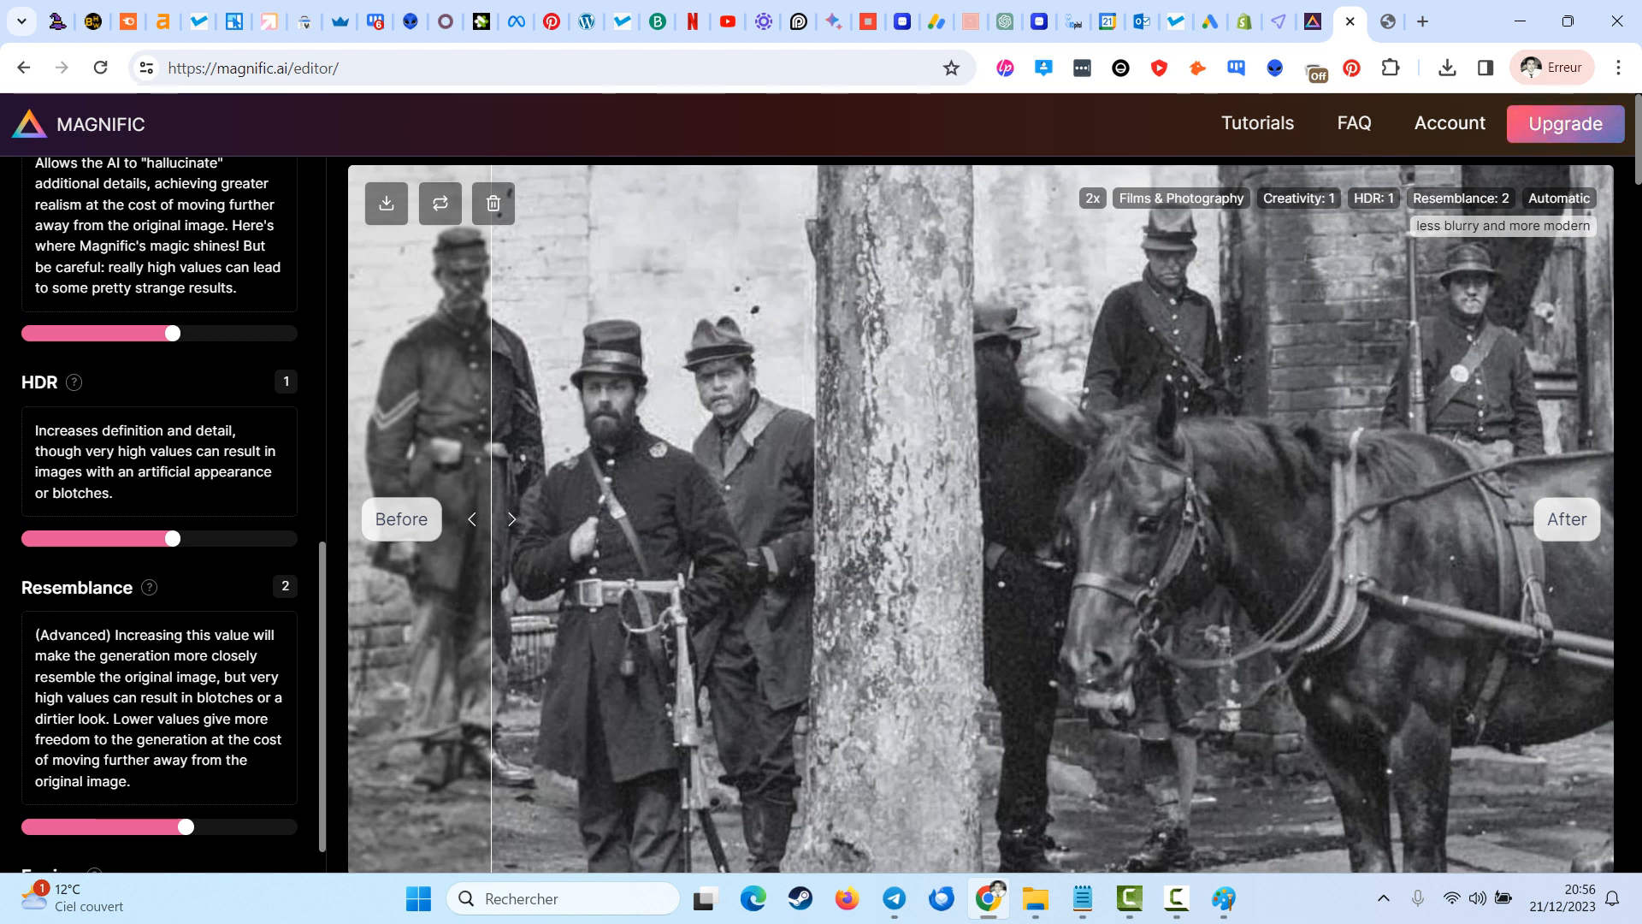
left_click_drag(488, 520, 359, 519)
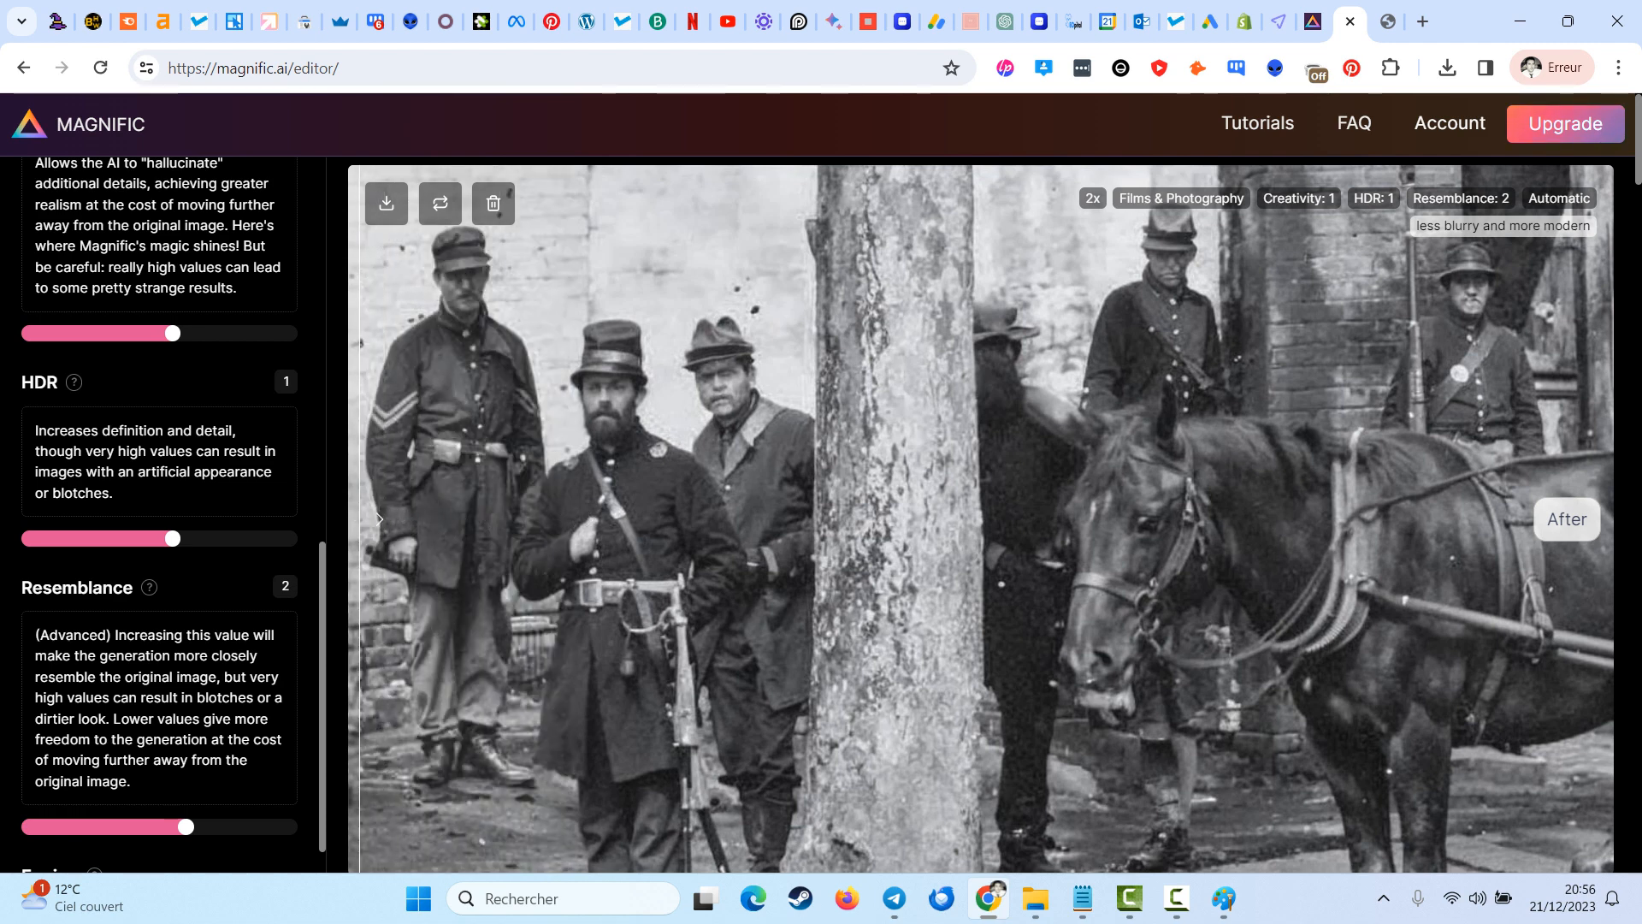
- Set Creativity, HDR and Resemblance to 0
scroll(159, 514, "up", 2)
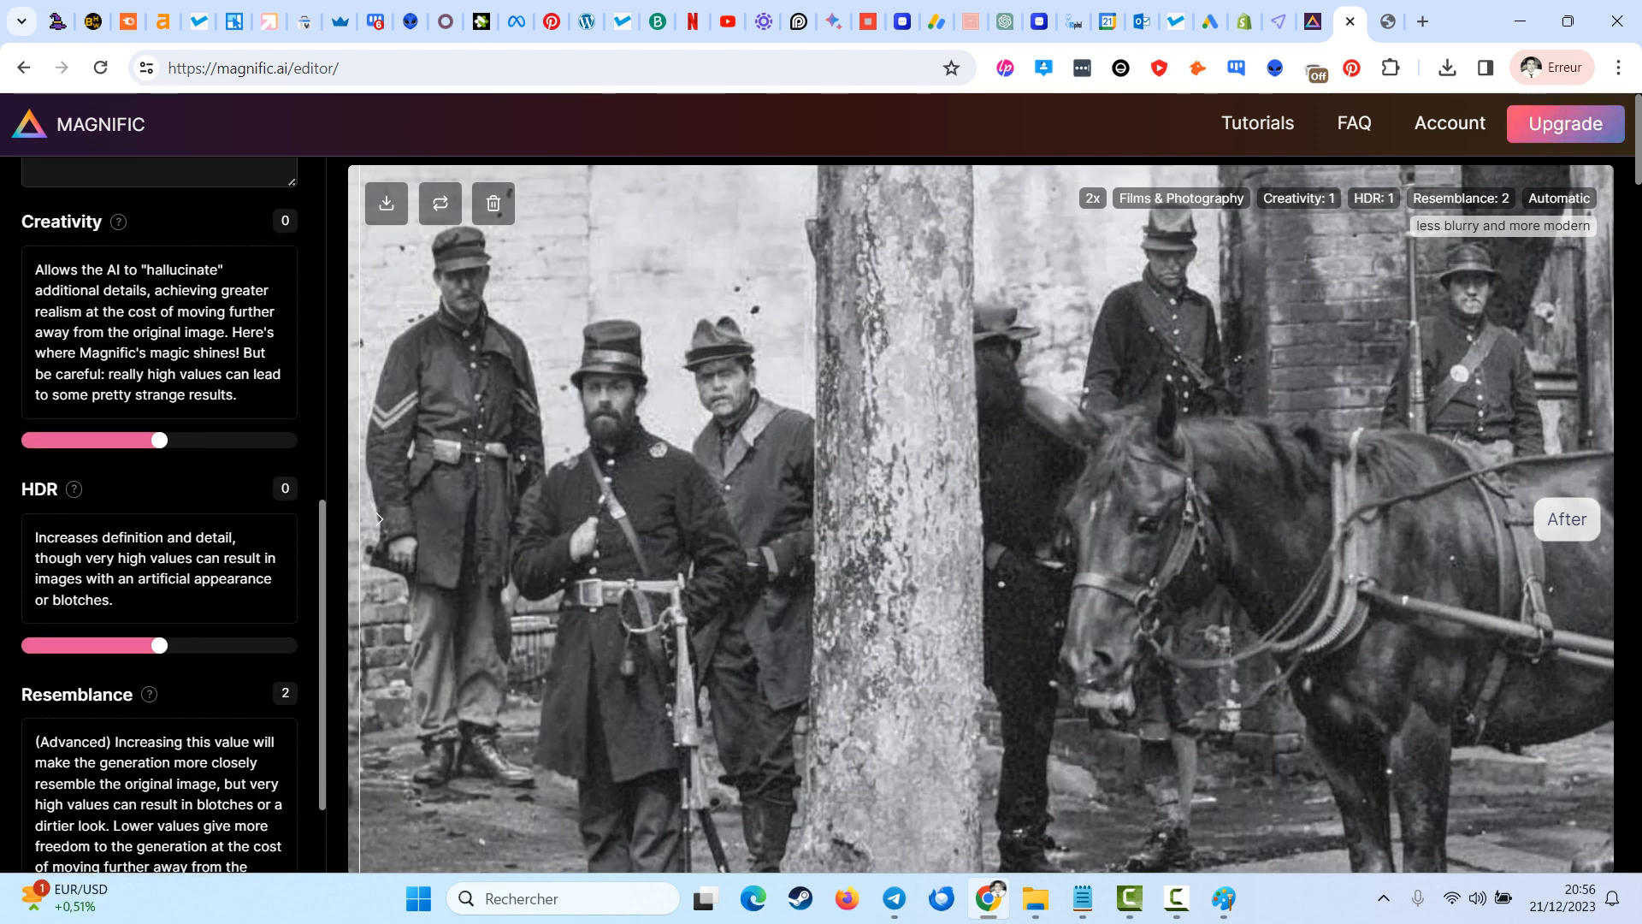
scroll(159, 513, "down", 4)
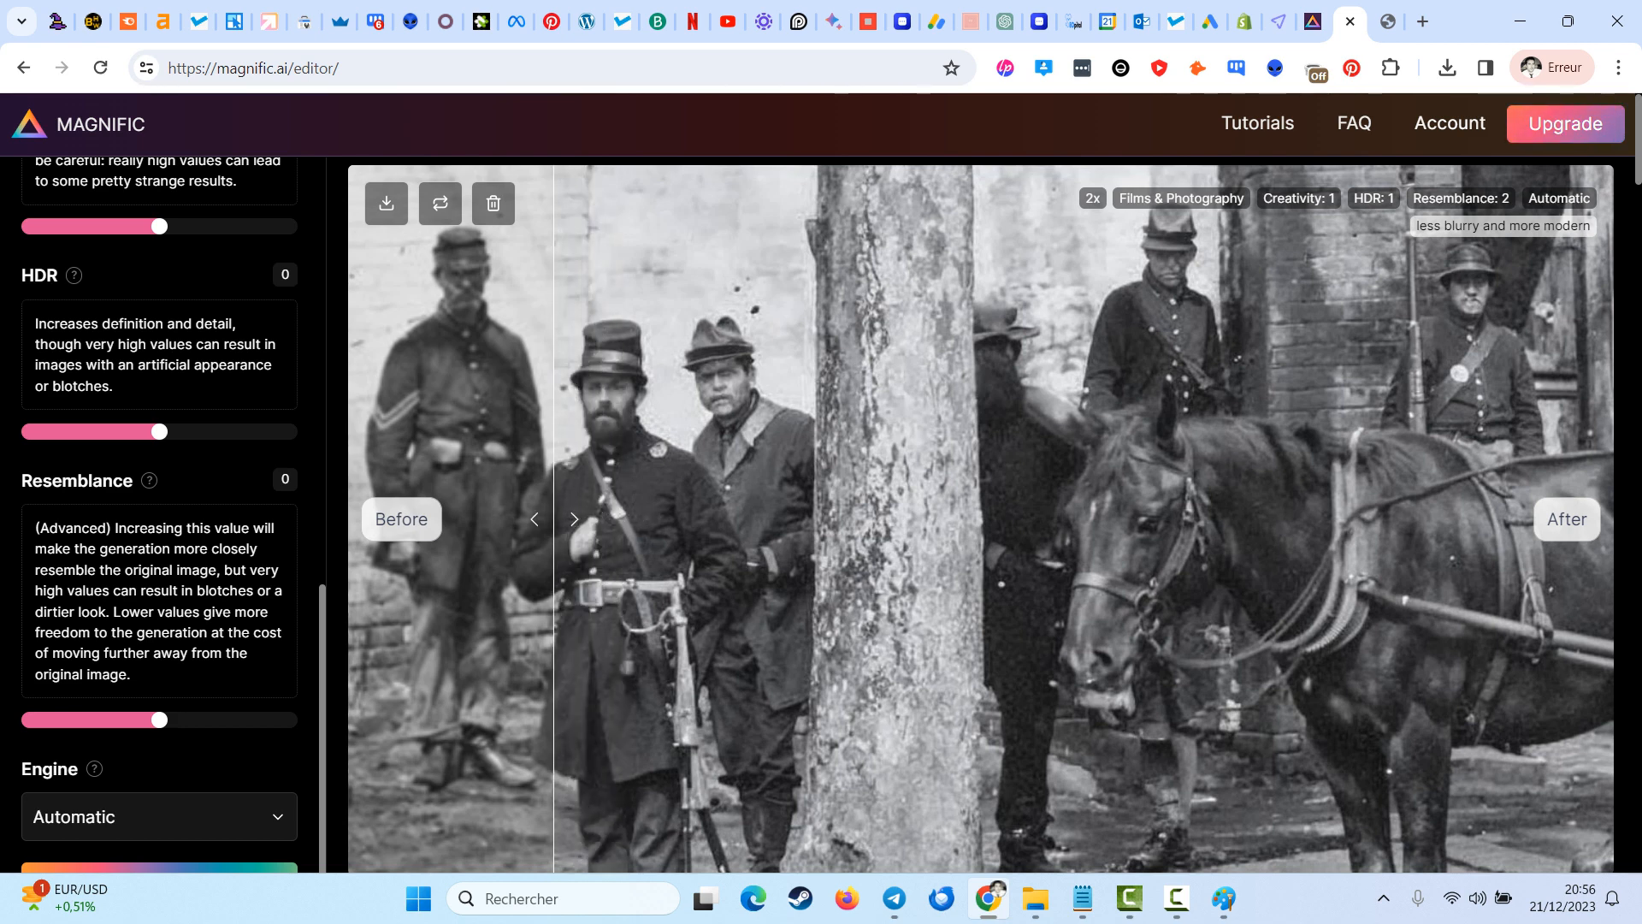
- Choose the ff jungle image as input and set the prompt to "A more luxurious jungle like in a video game (but photorealistic)"
scroll(159, 513, "up", 10)
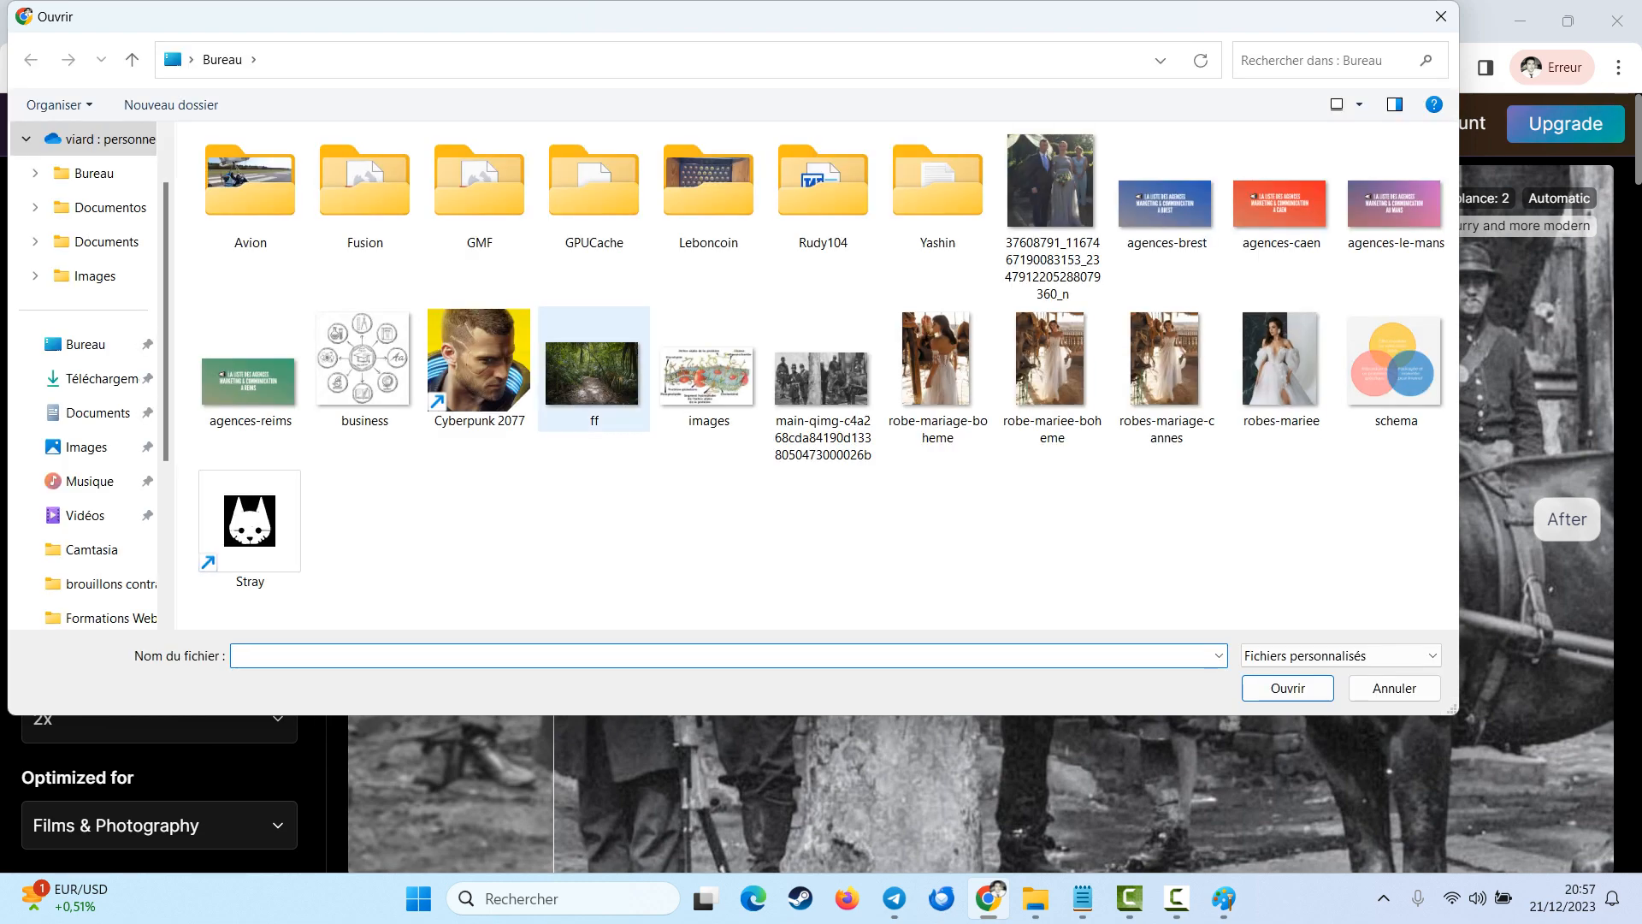
double_click(594, 369)
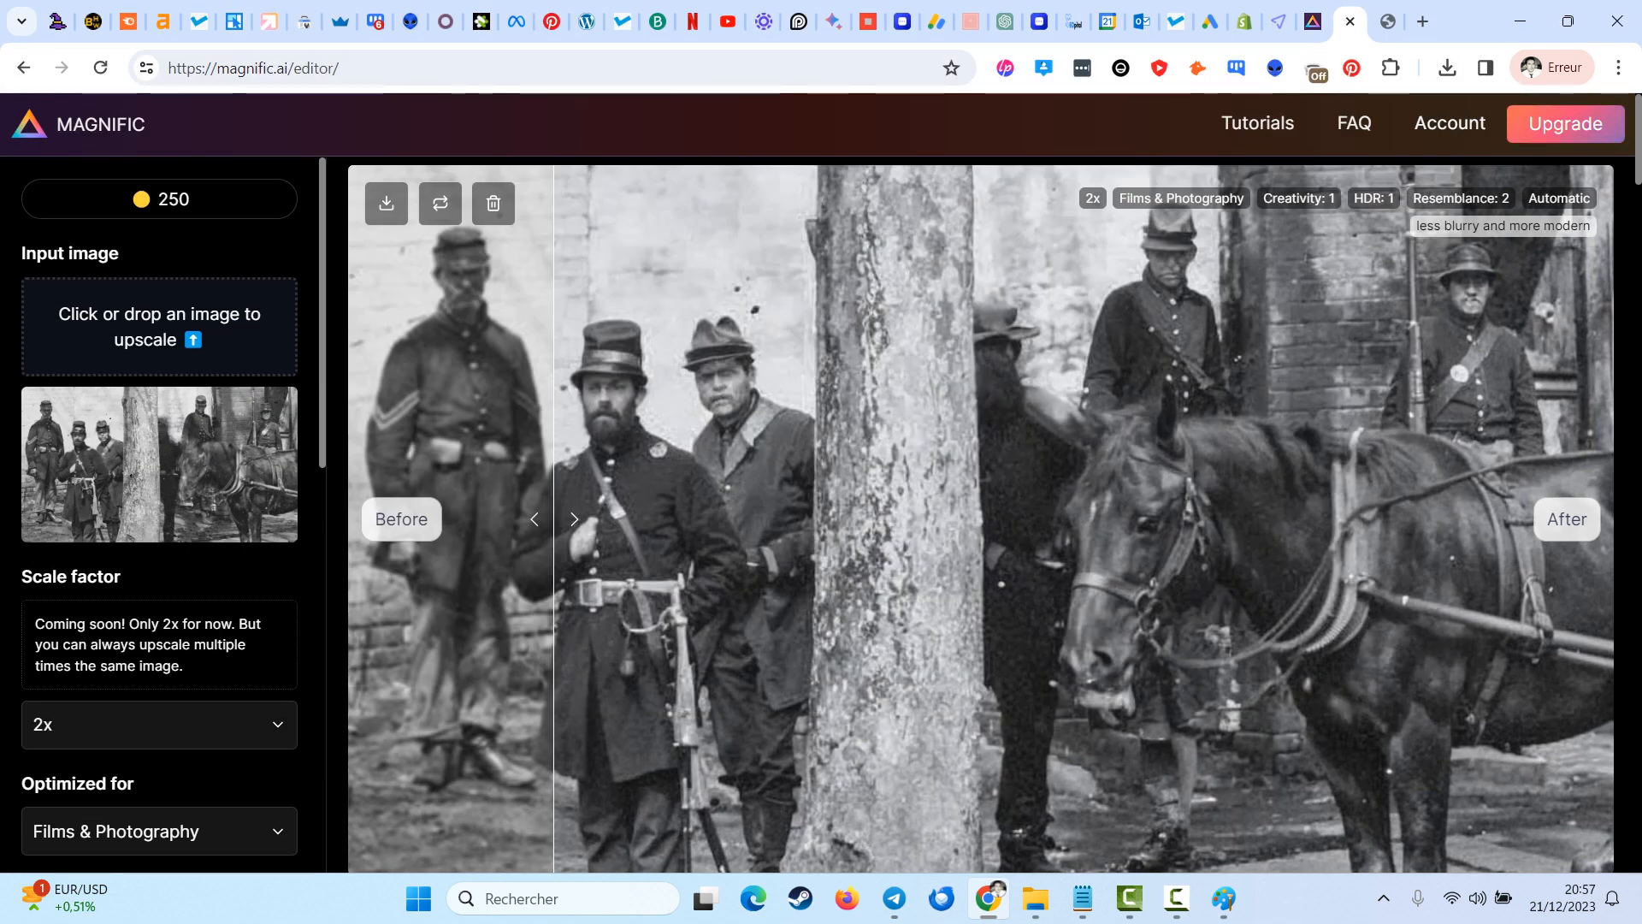
scroll(159, 513, "down", 6)
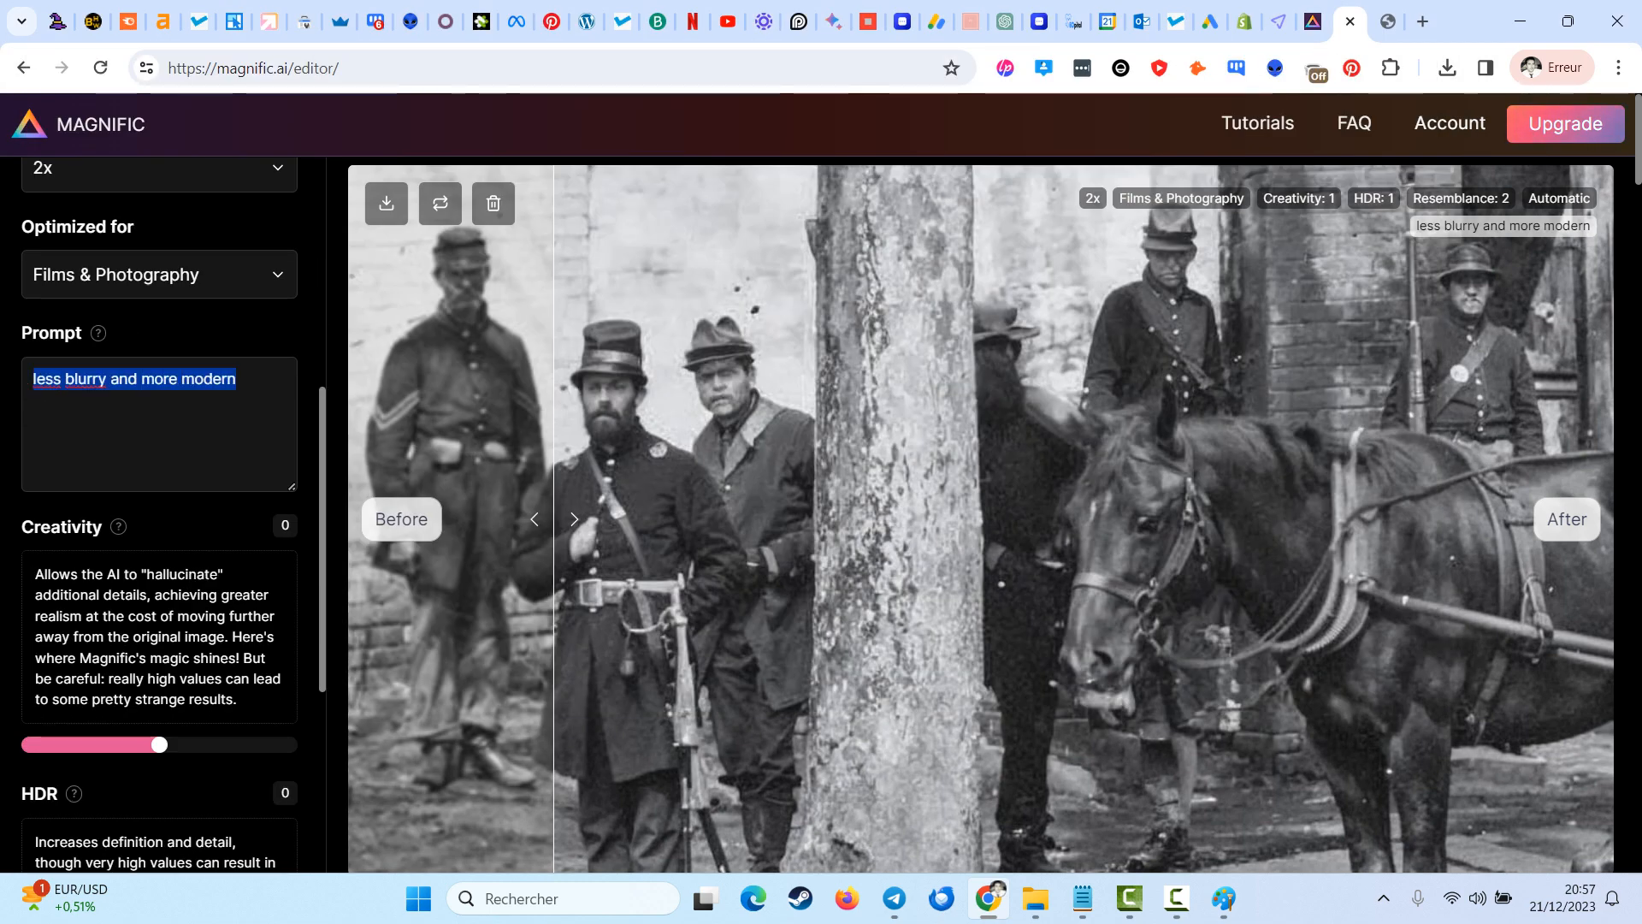
type("A")
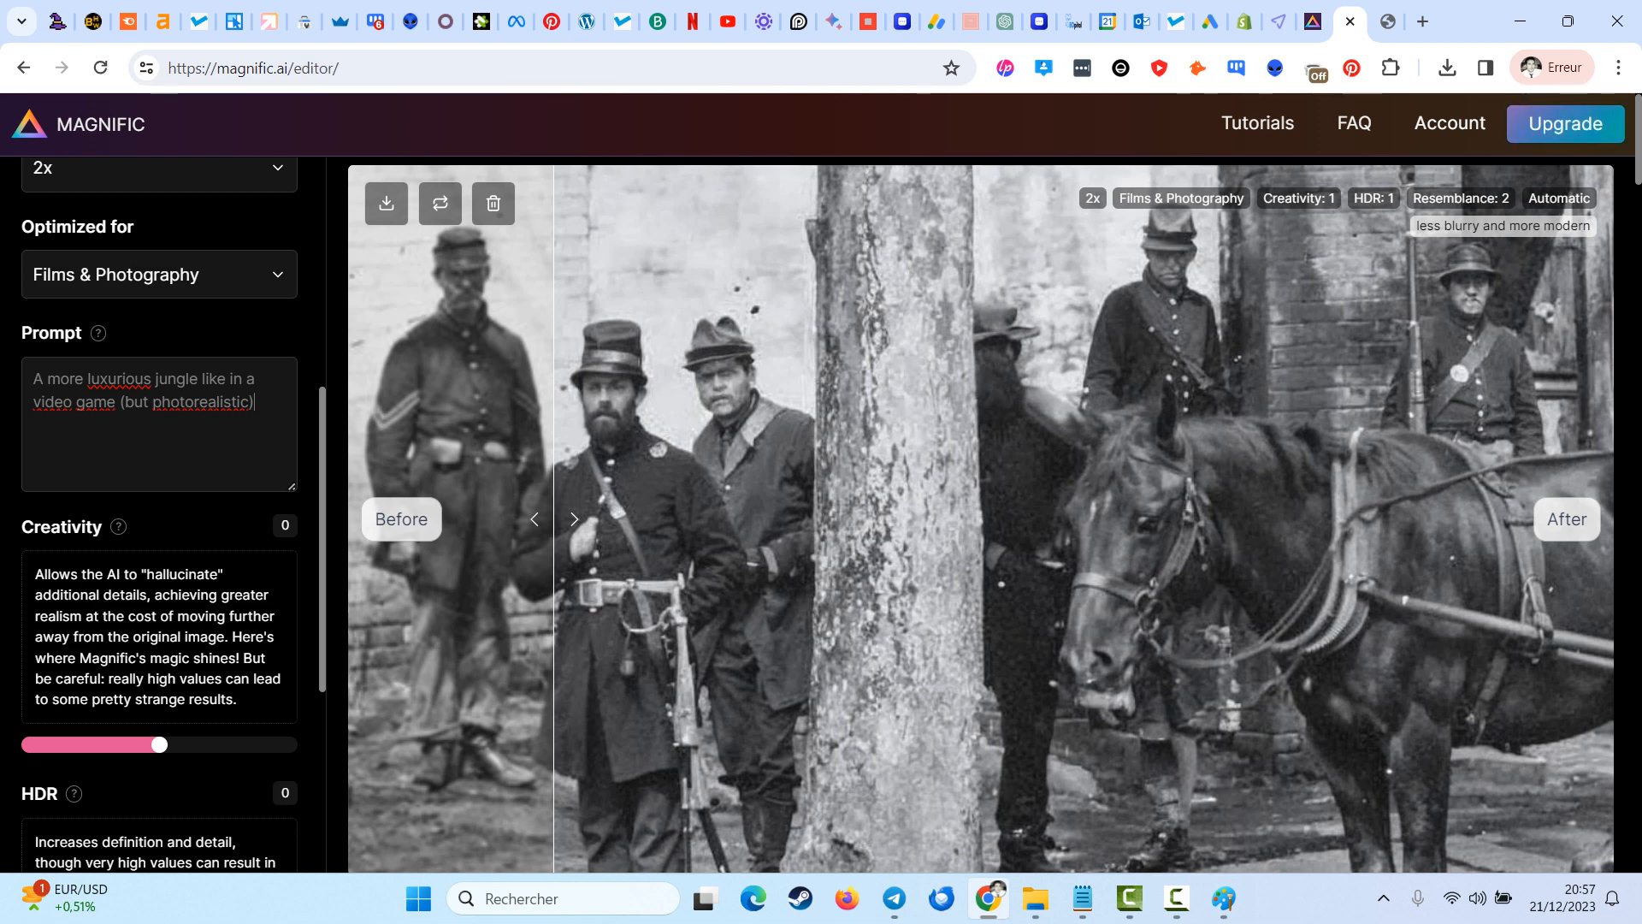
- Review the upscale settings for the jungle image and set HDR to 1
scroll(159, 513, "down", 3)
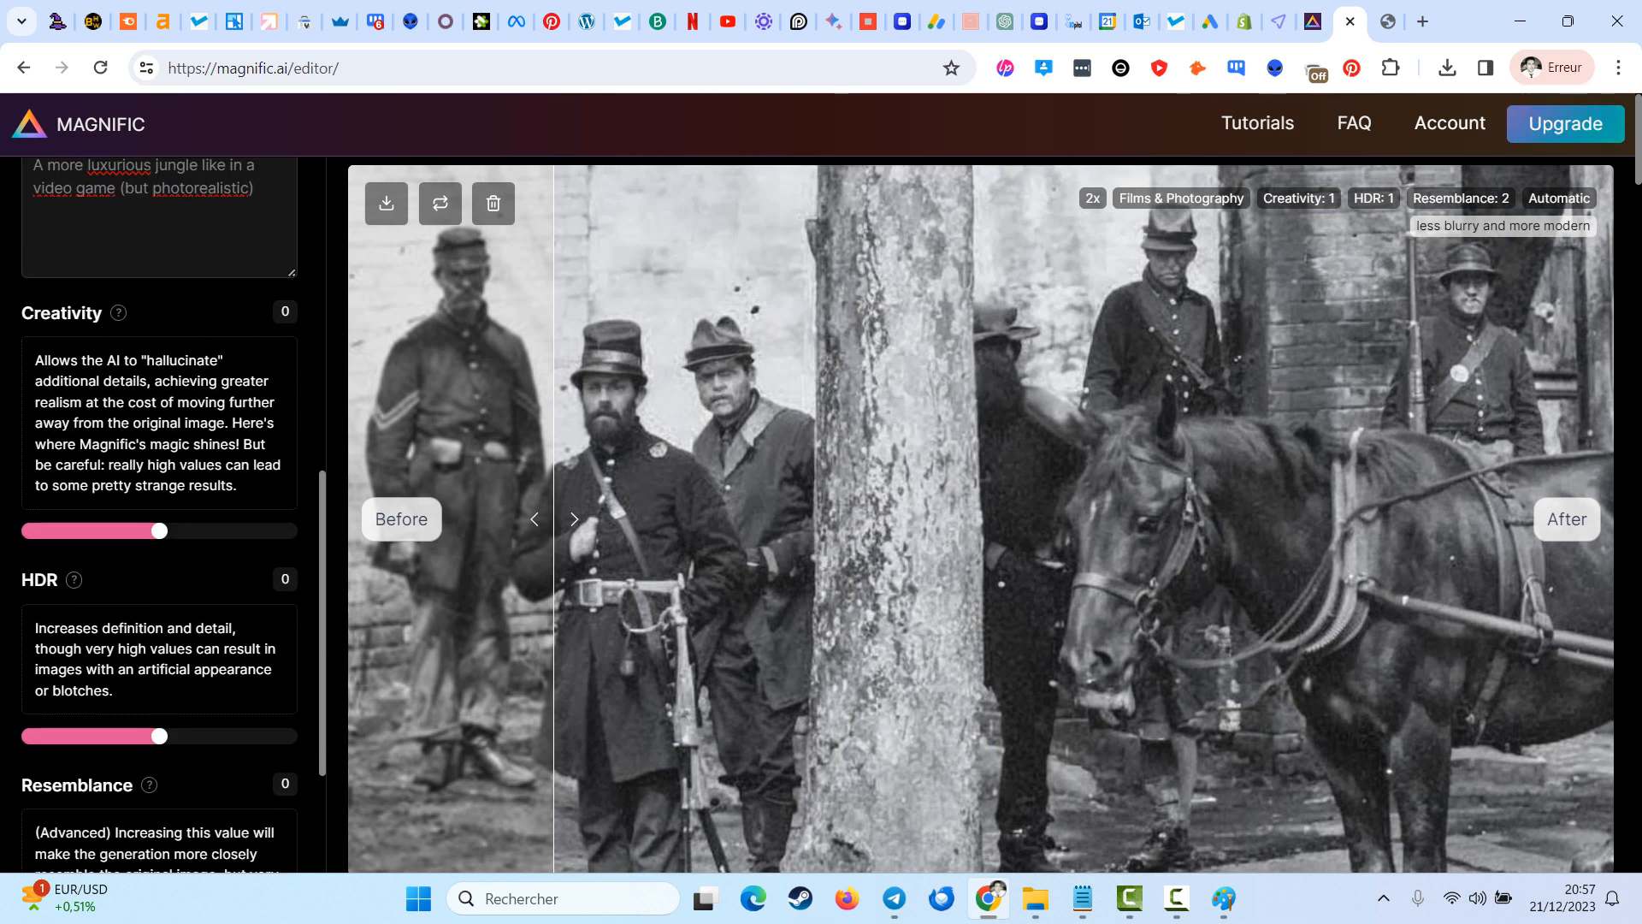
scroll(159, 513, "down", 3)
scroll(159, 513, "up", 10)
scroll(243, 617, "down", 10)
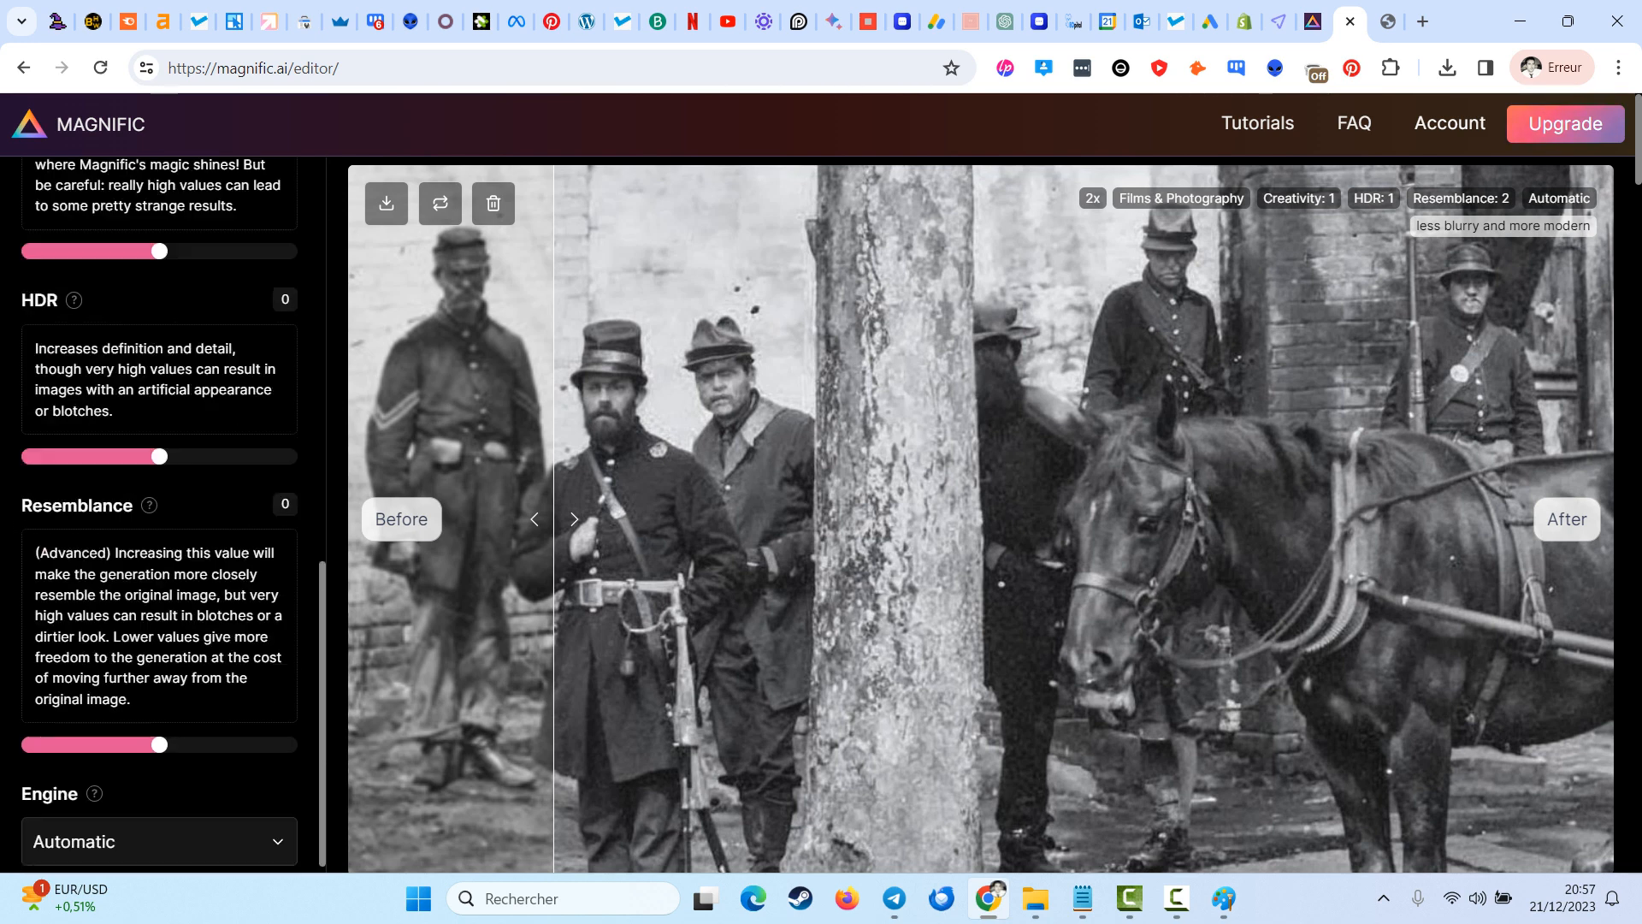
scroll(159, 513, "up", 2)
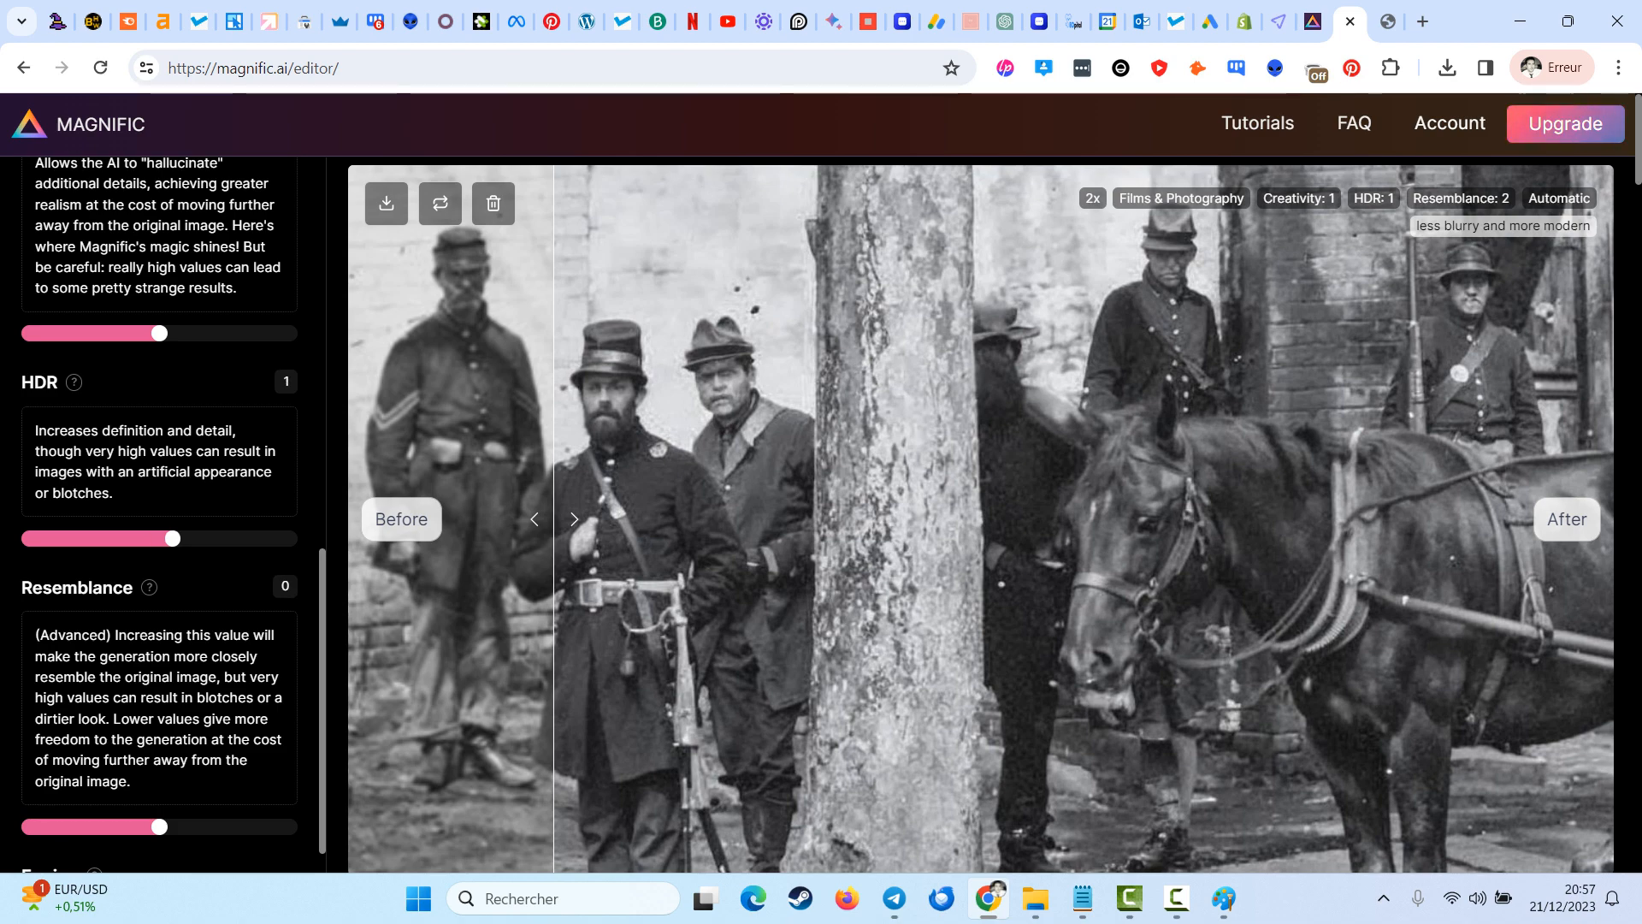
scroll(159, 513, "down", 2)
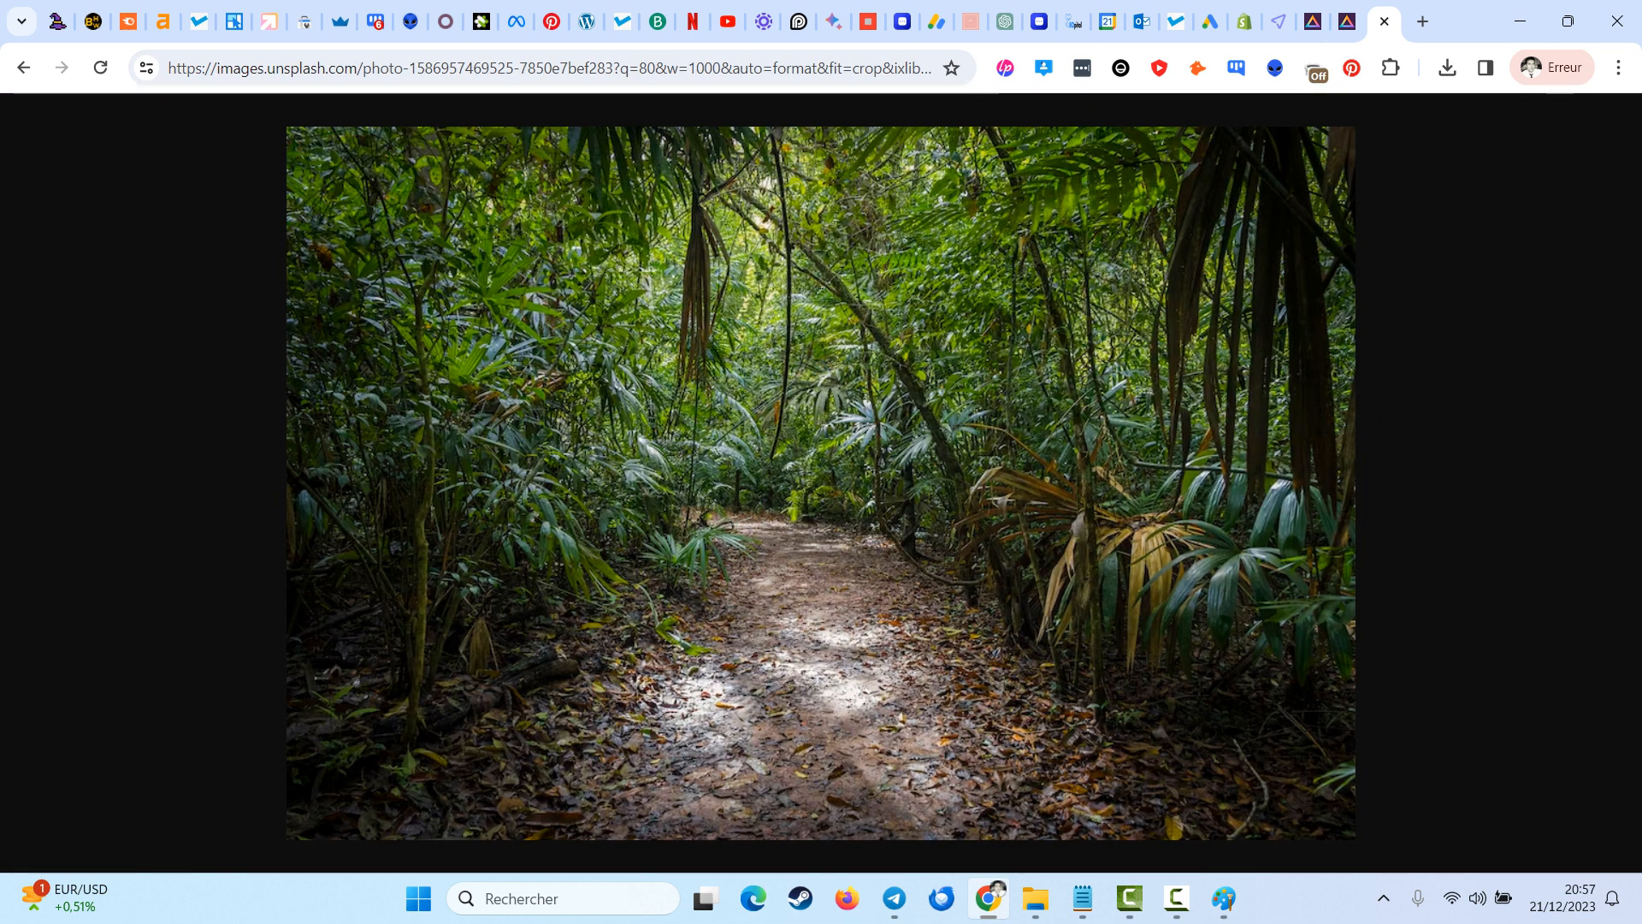
- Return to the jungle photo page and search Google for "guerre tank wwii" from there
key("ctrl+l")
type("guerre")
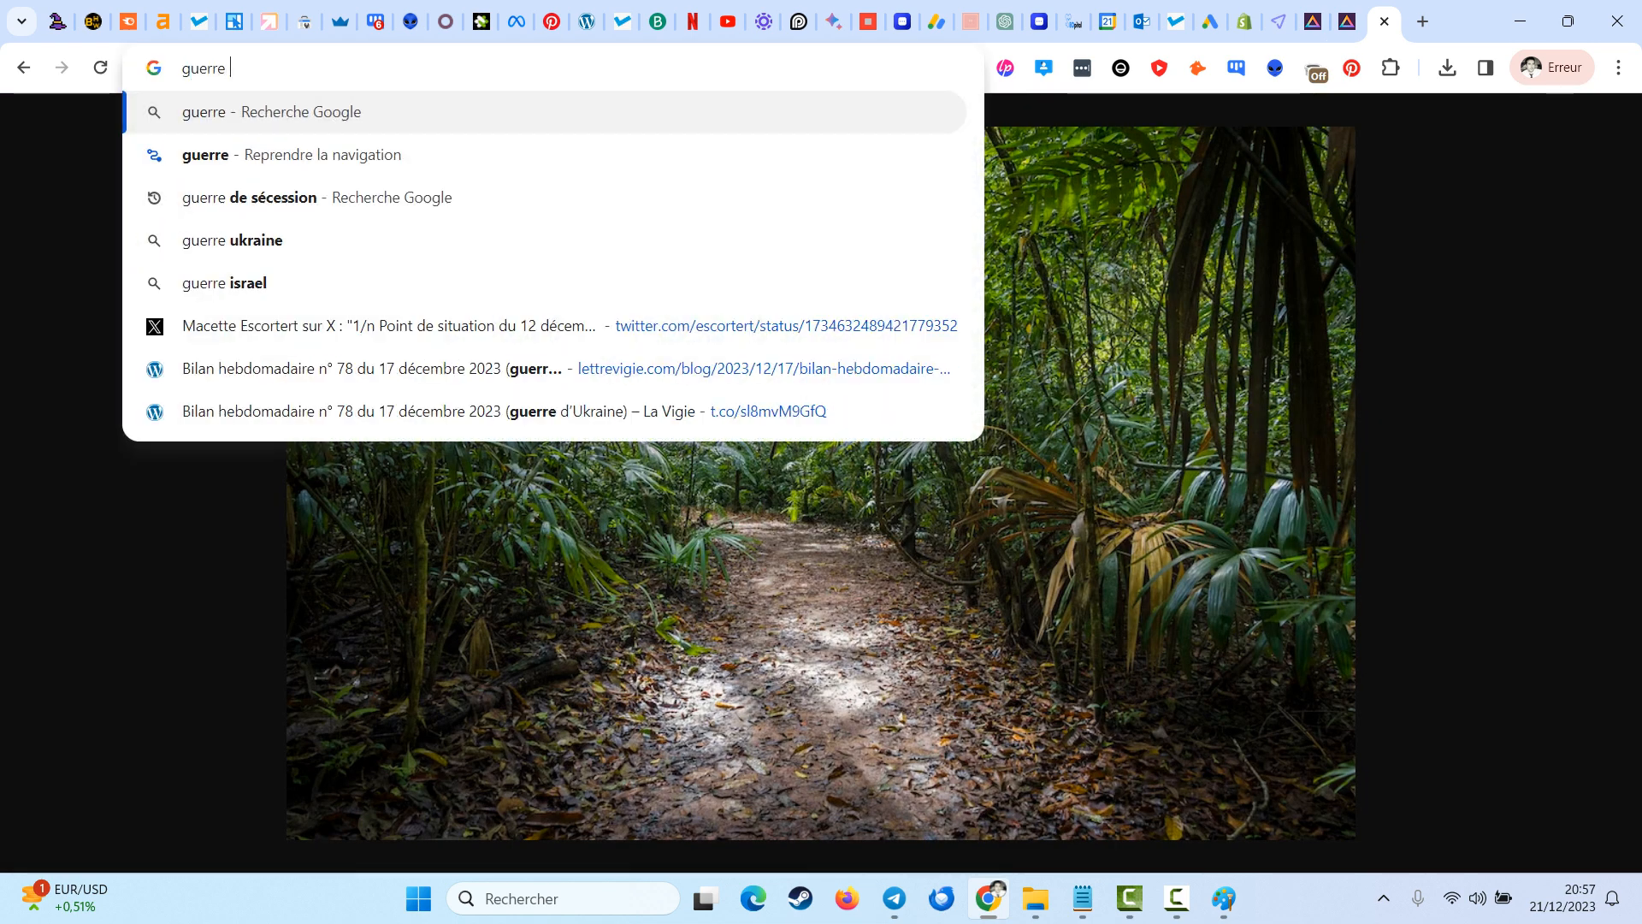
type(" tank")
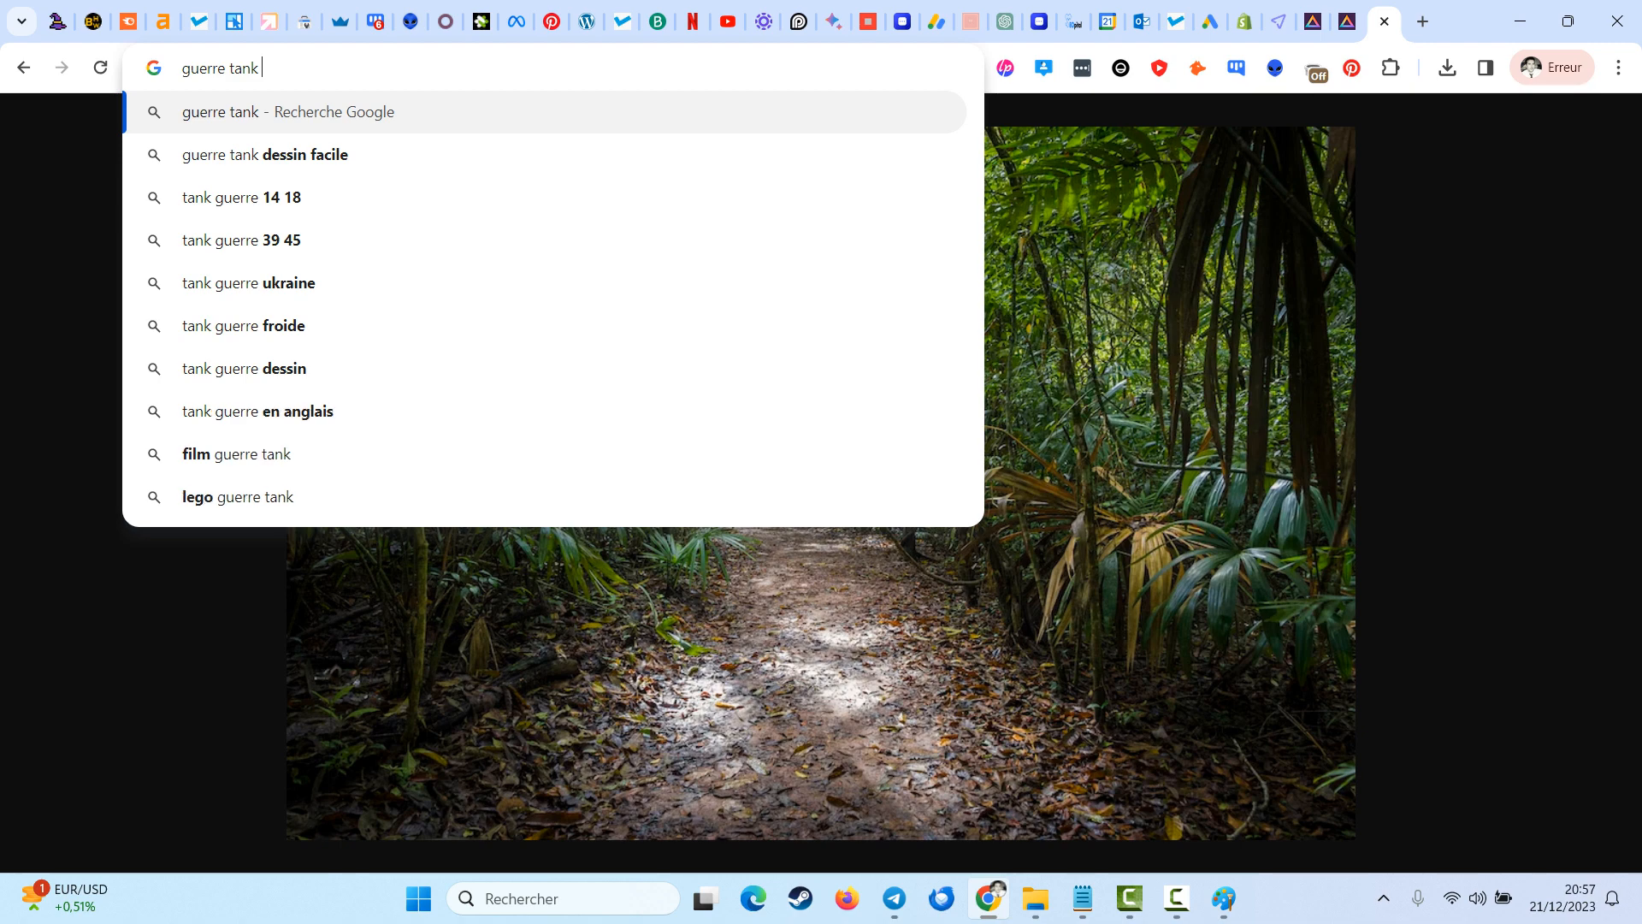
type(" wwii")
key("Return")
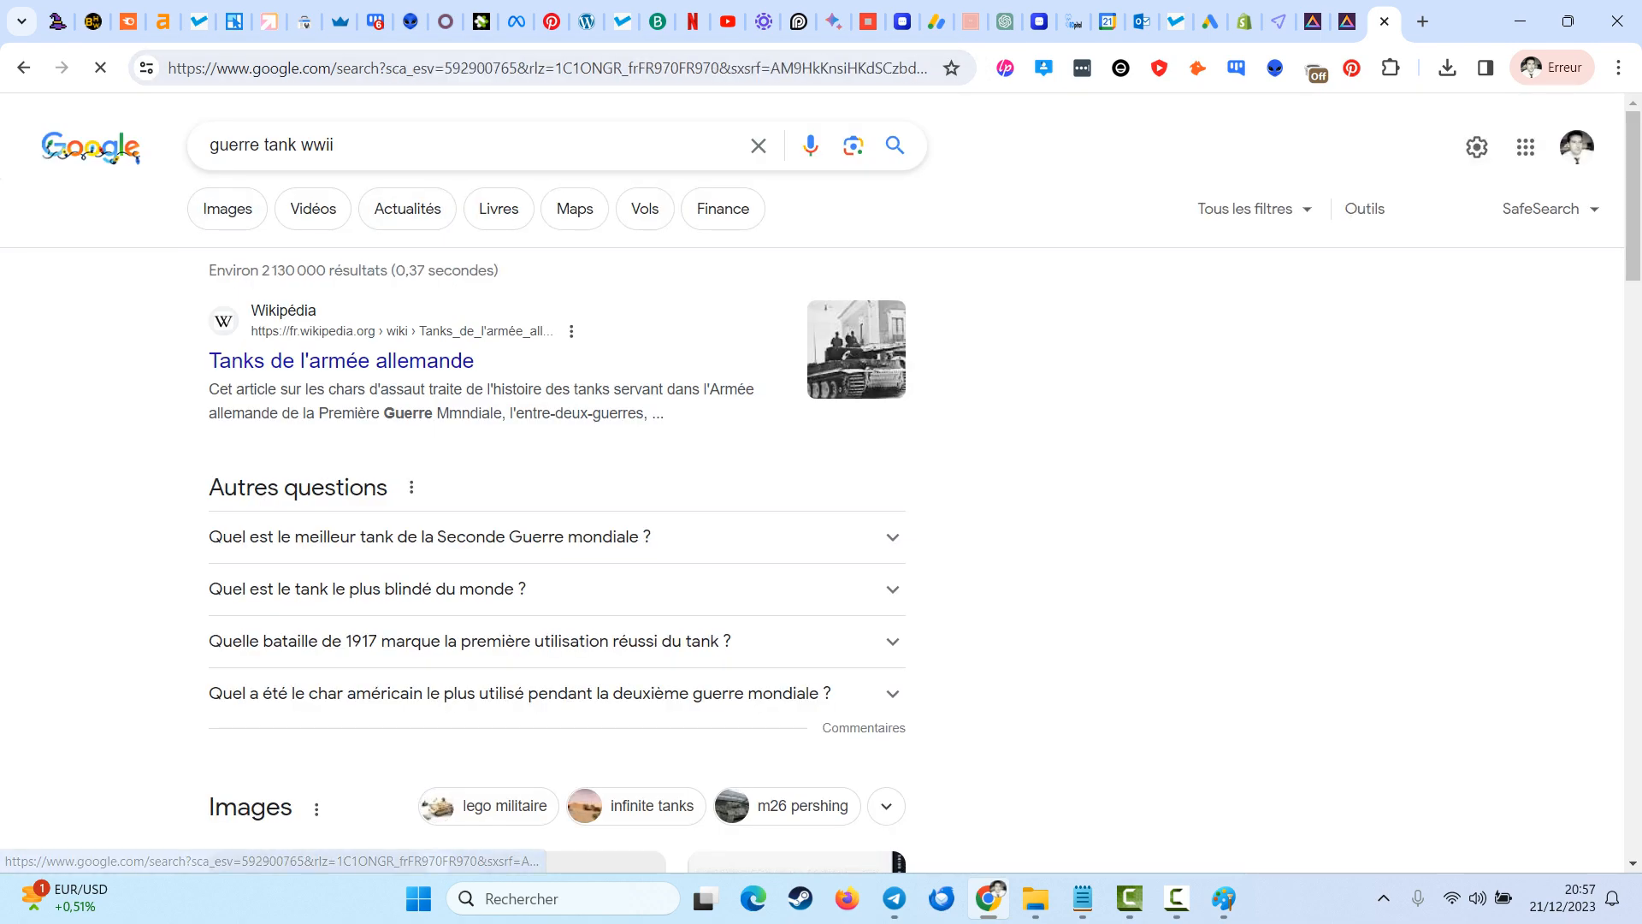
- Search Google Images for "guerre tank wwii blurry" and "guerre tank wwii flou"
left_click(228, 209)
type("blurry")
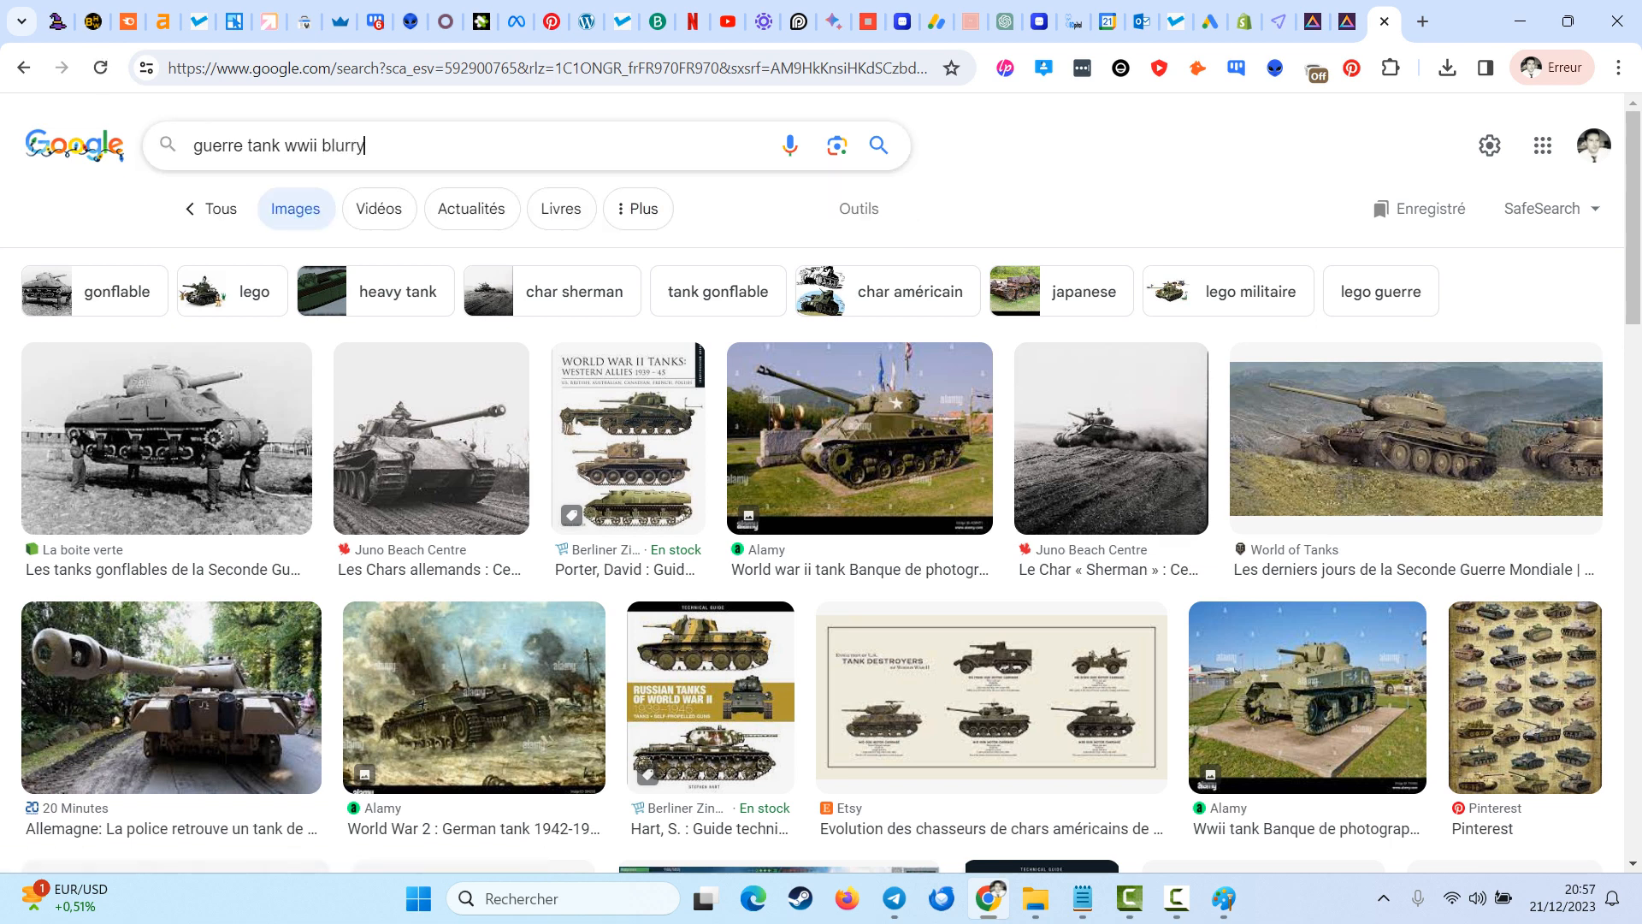
key("Return")
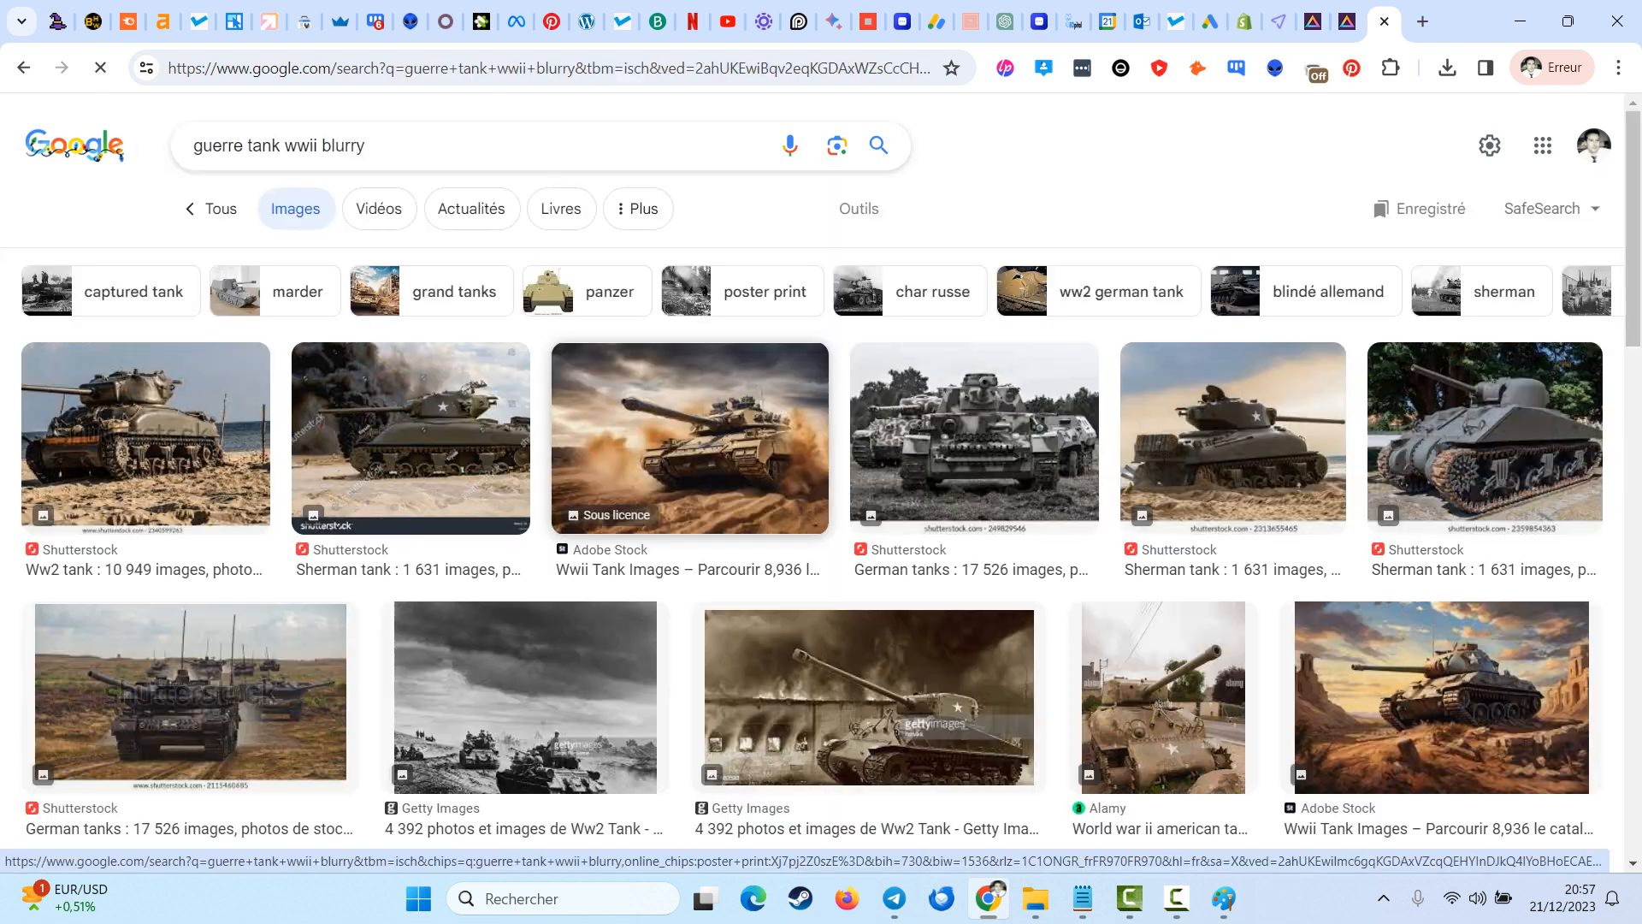
double_click(342, 145)
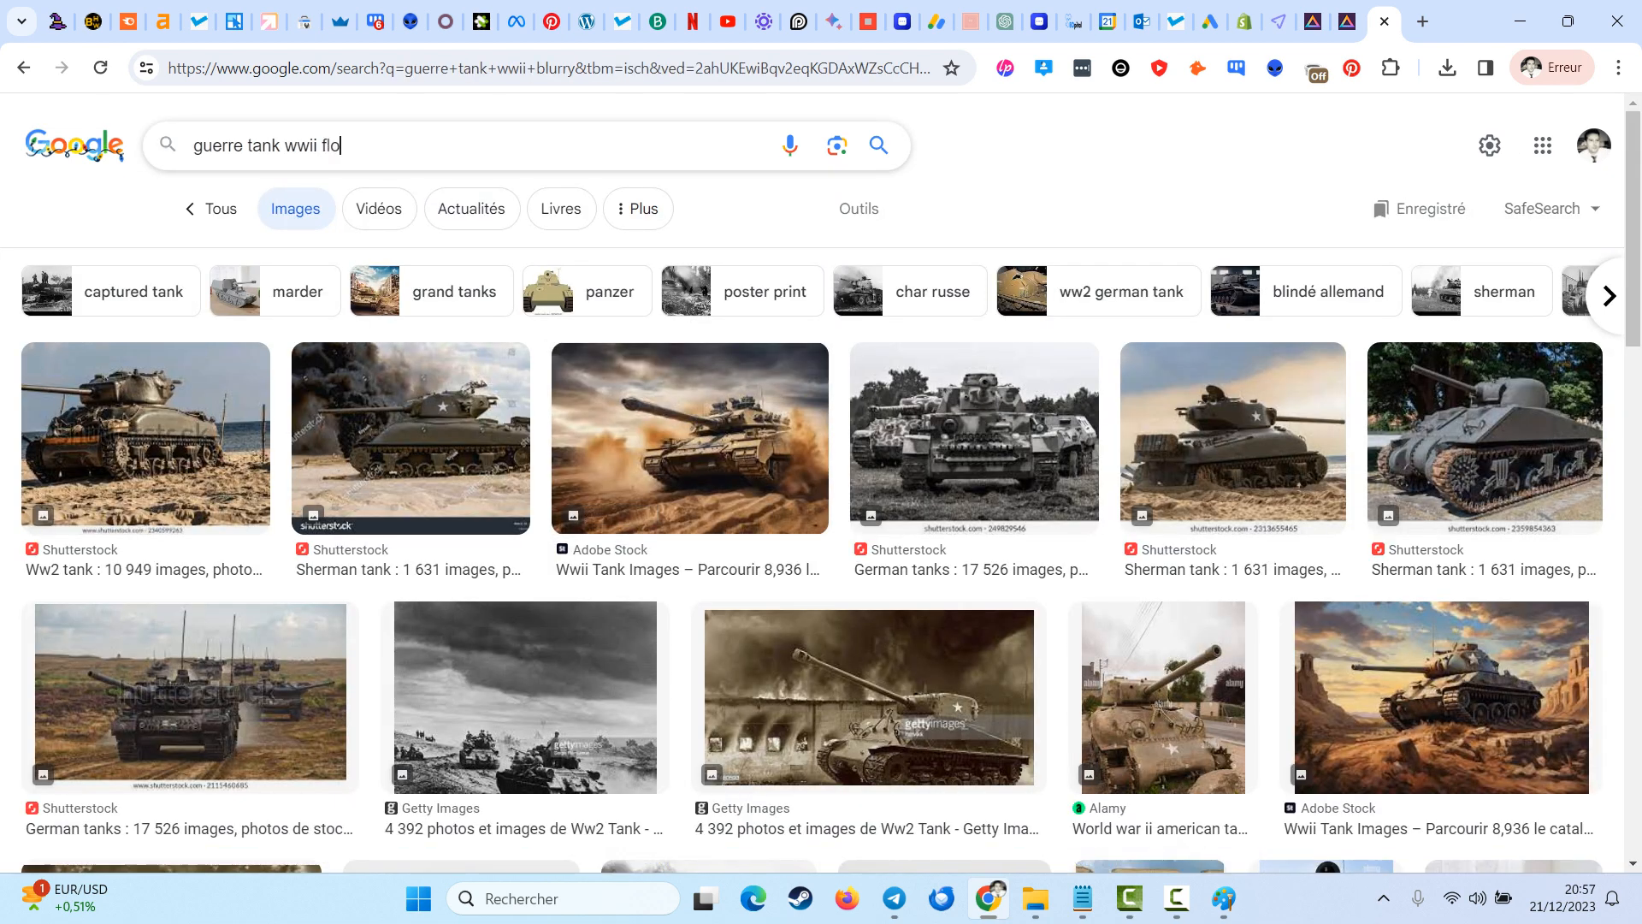
key("Return")
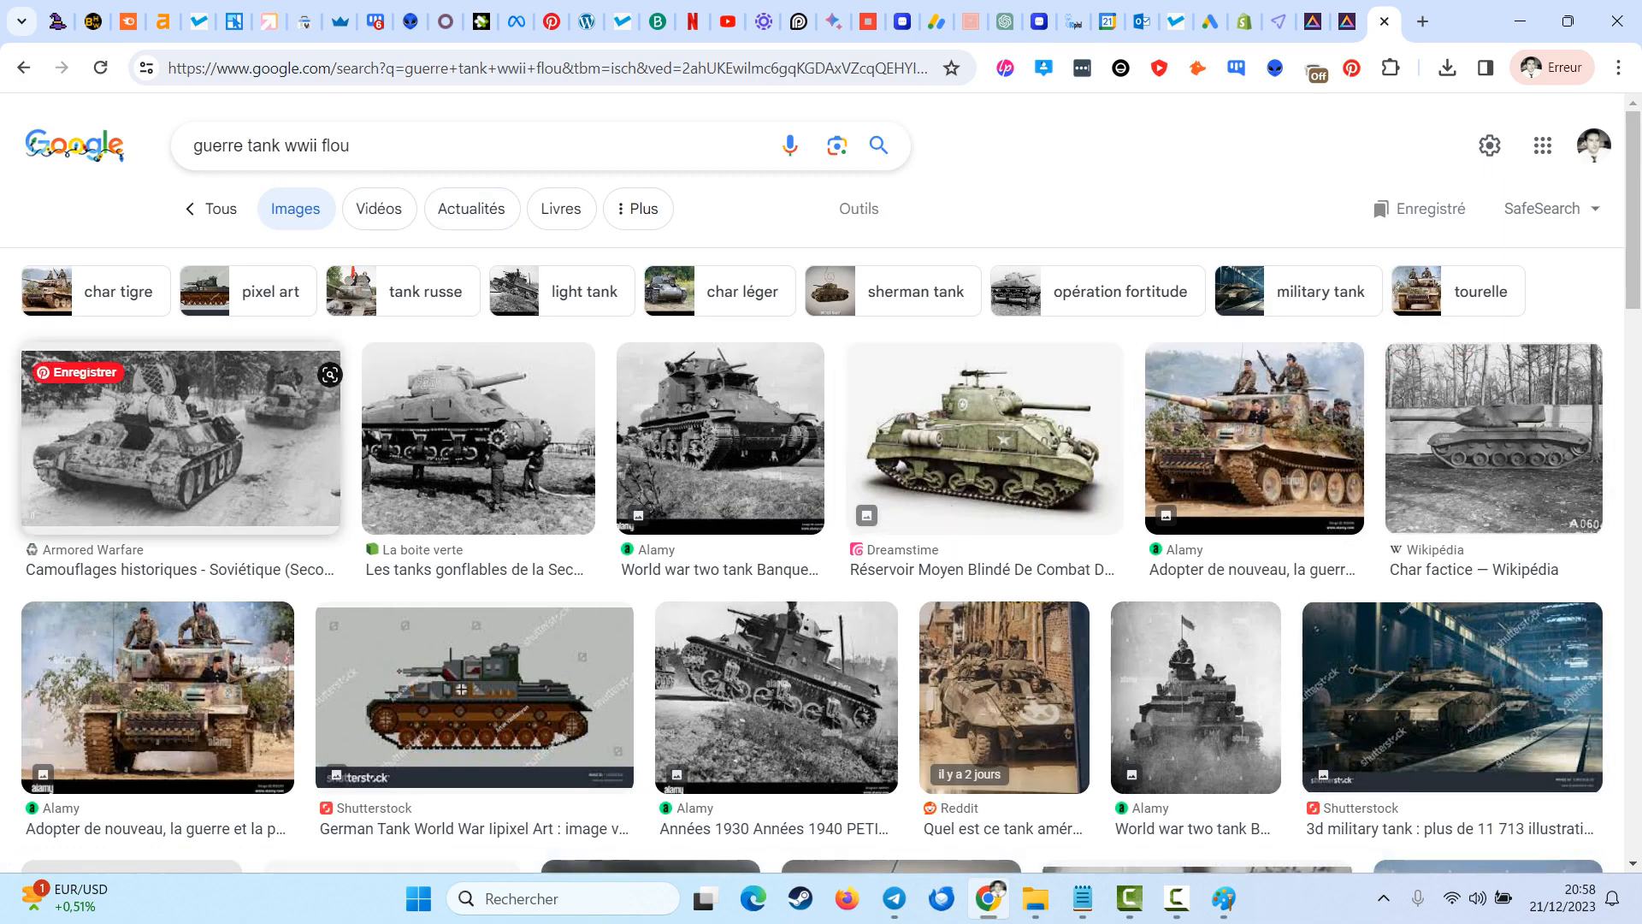
- Preview the snowy Soviet tank photo and the blurry YouTube tank footage, and browse the other tank results for a blurry picture
left_click(179, 440)
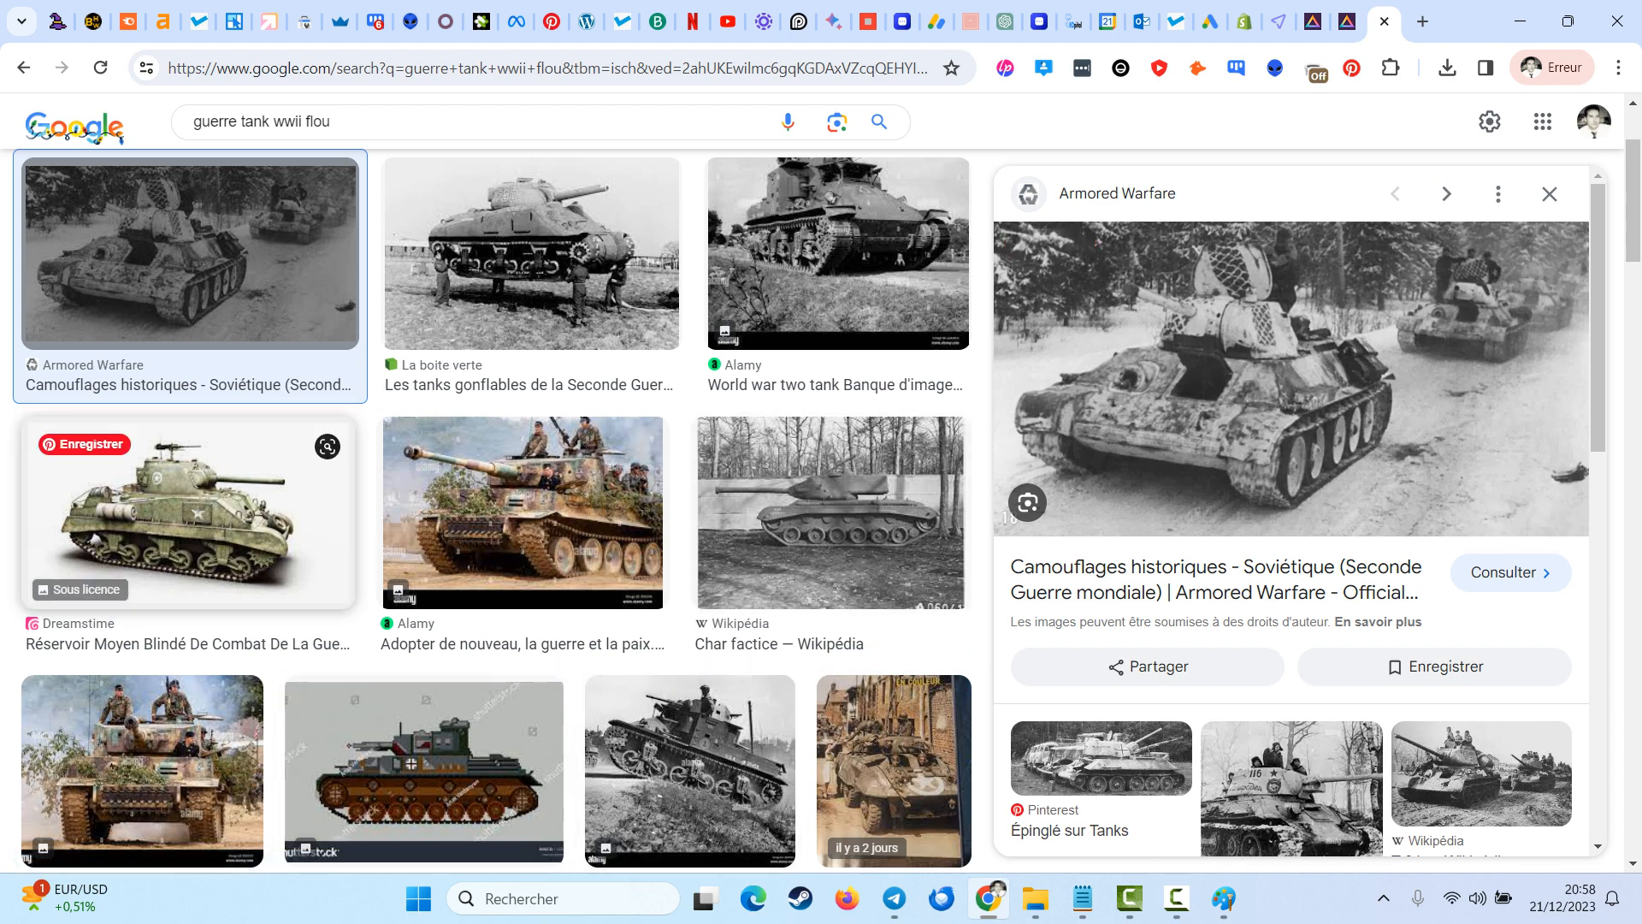
scroll(351, 530, "down", 9)
scroll(484, 539, "down", 6)
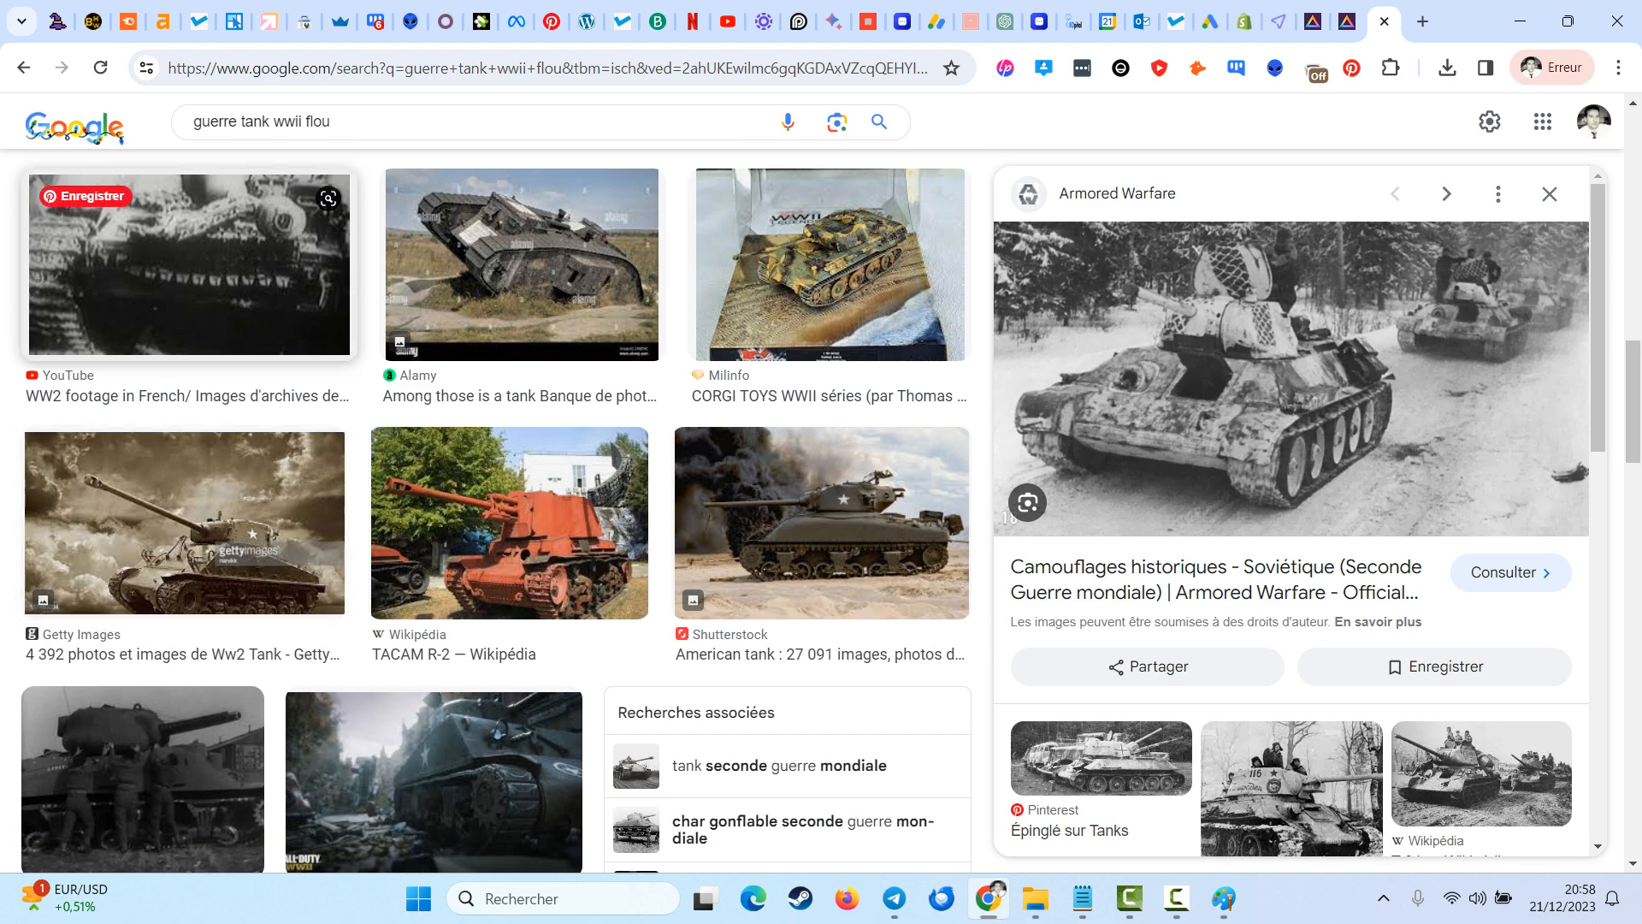
left_click(188, 291)
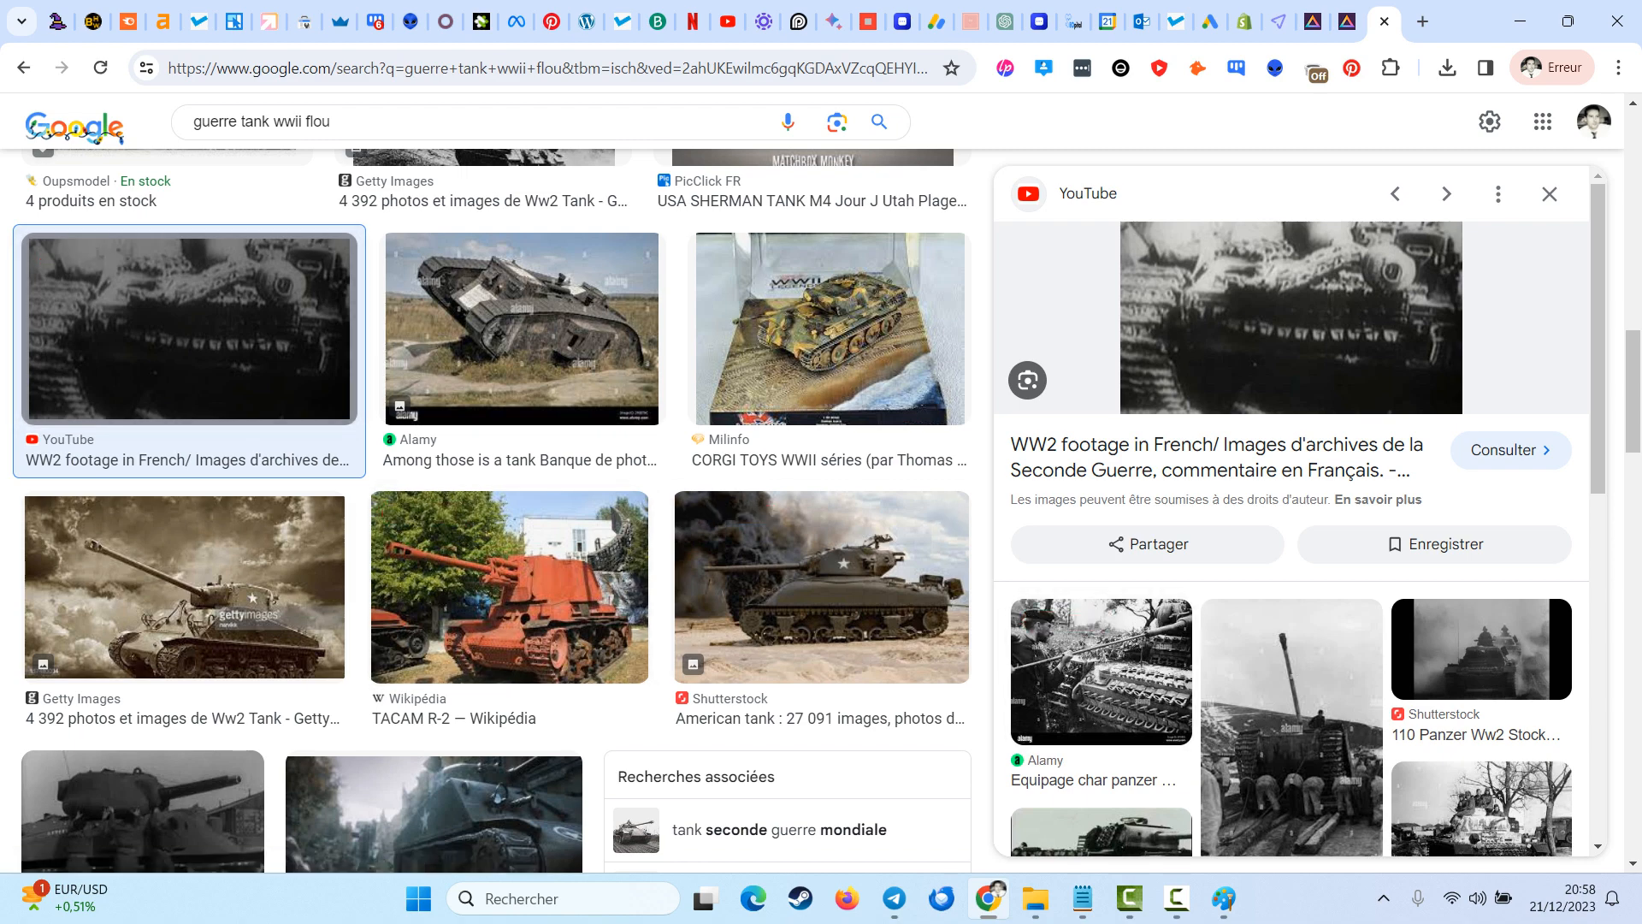
scroll(423, 530, "down", 5)
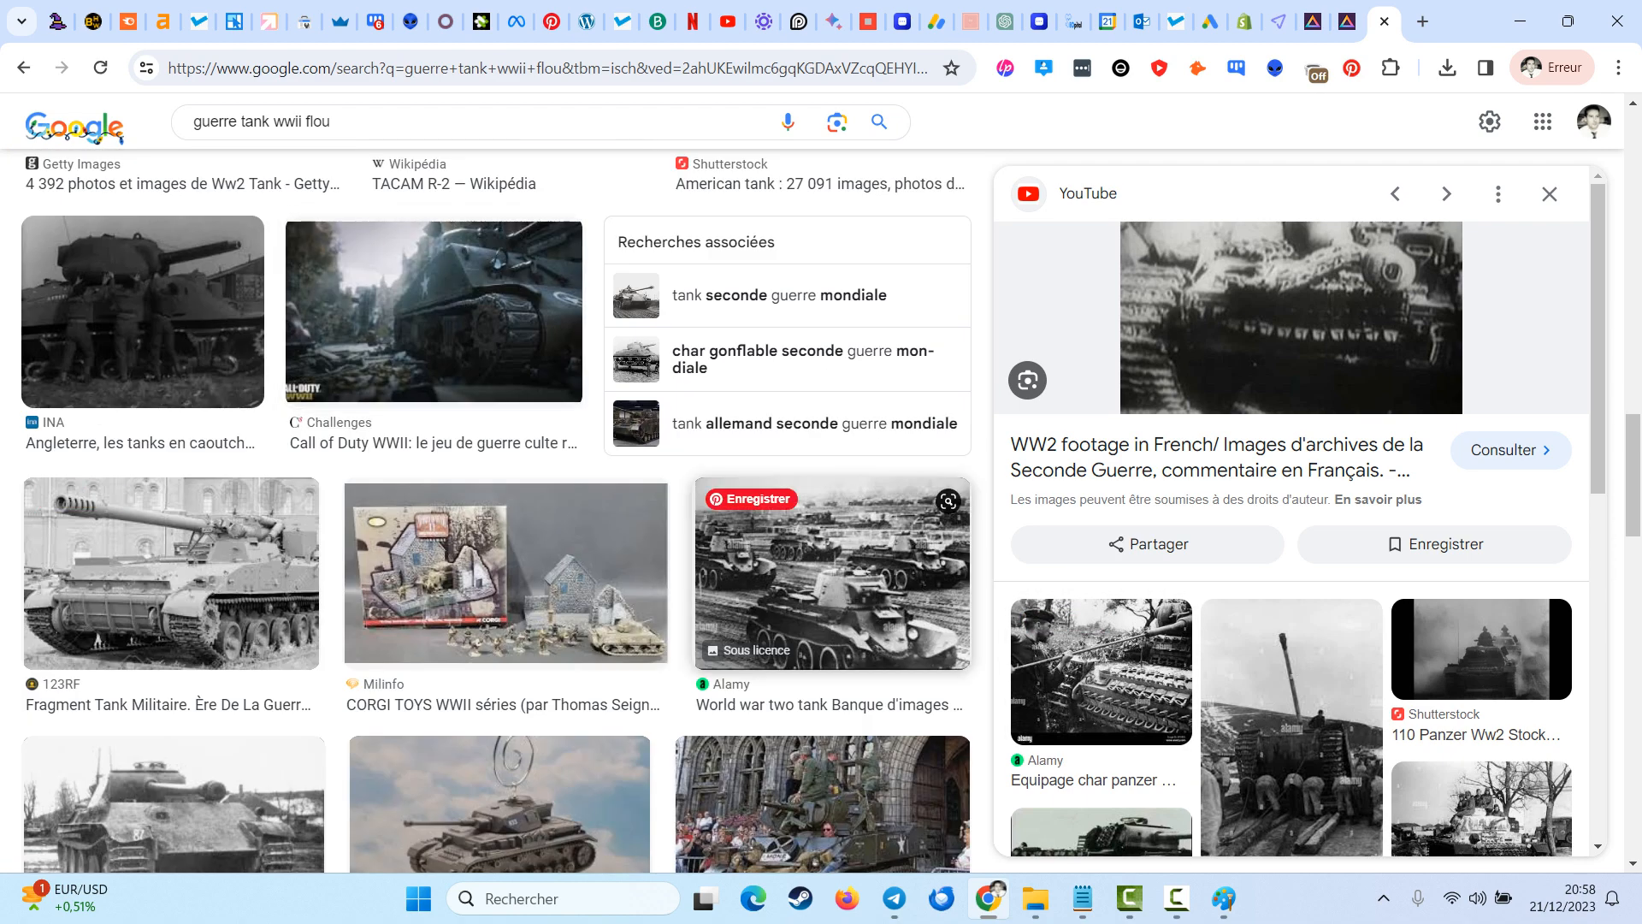
- Search Google Images for "wwii flou" and "2e guerre mondiale flou"
scroll(513, 556, "up", 7)
left_click_drag(269, 121, 145, 122)
key("BackSpace")
key("Return")
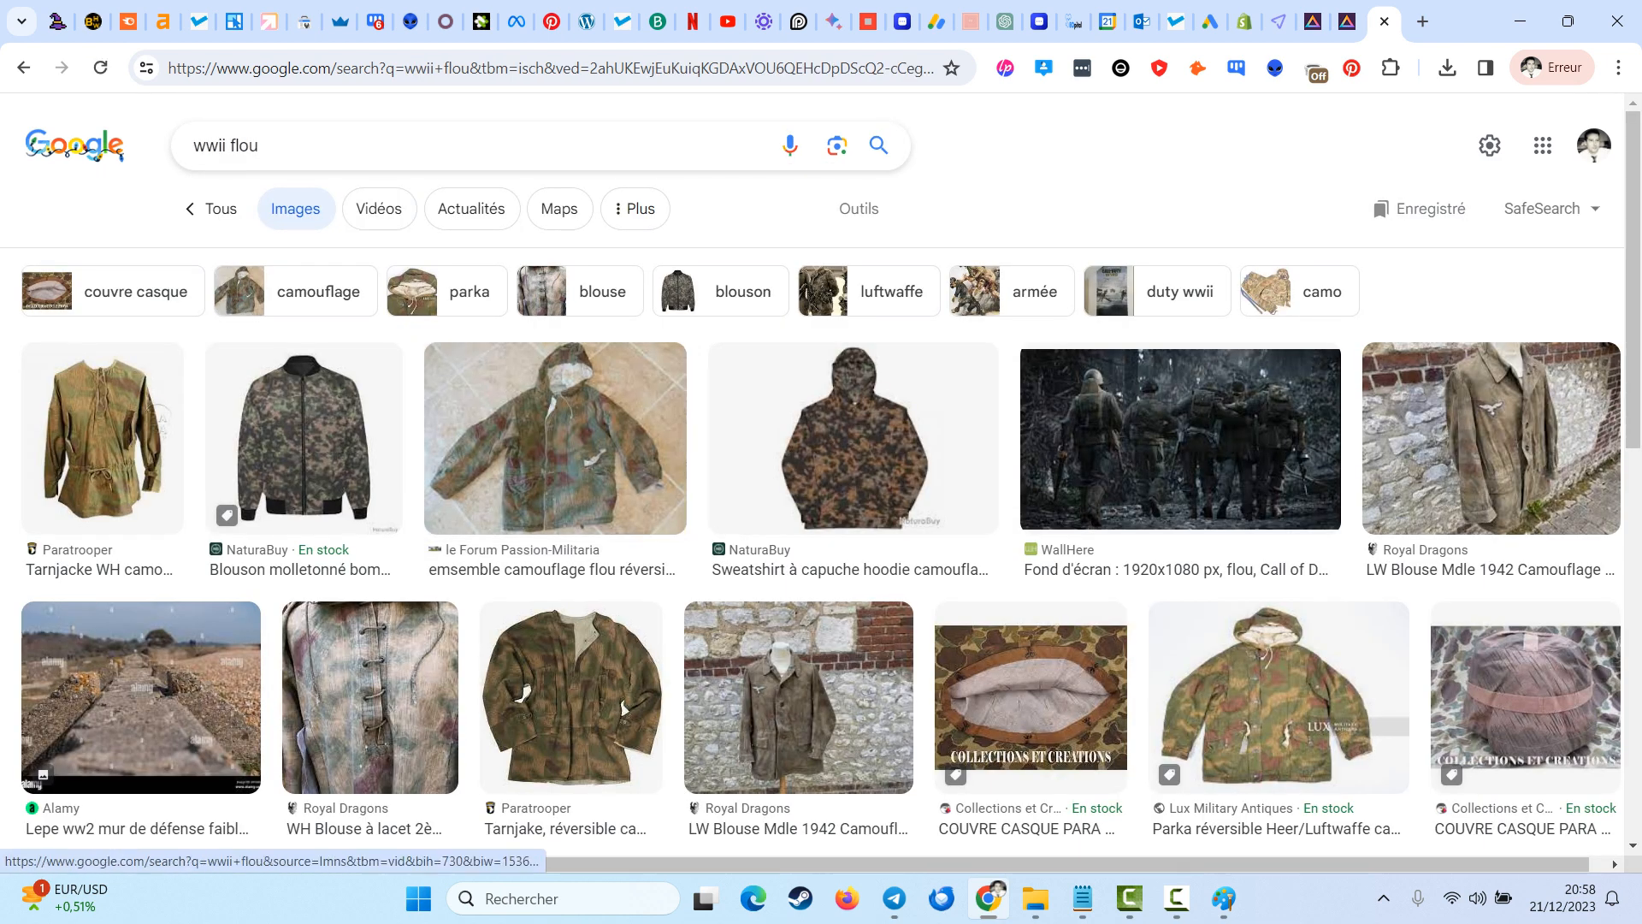
double_click(209, 146)
type("2e guerre ")
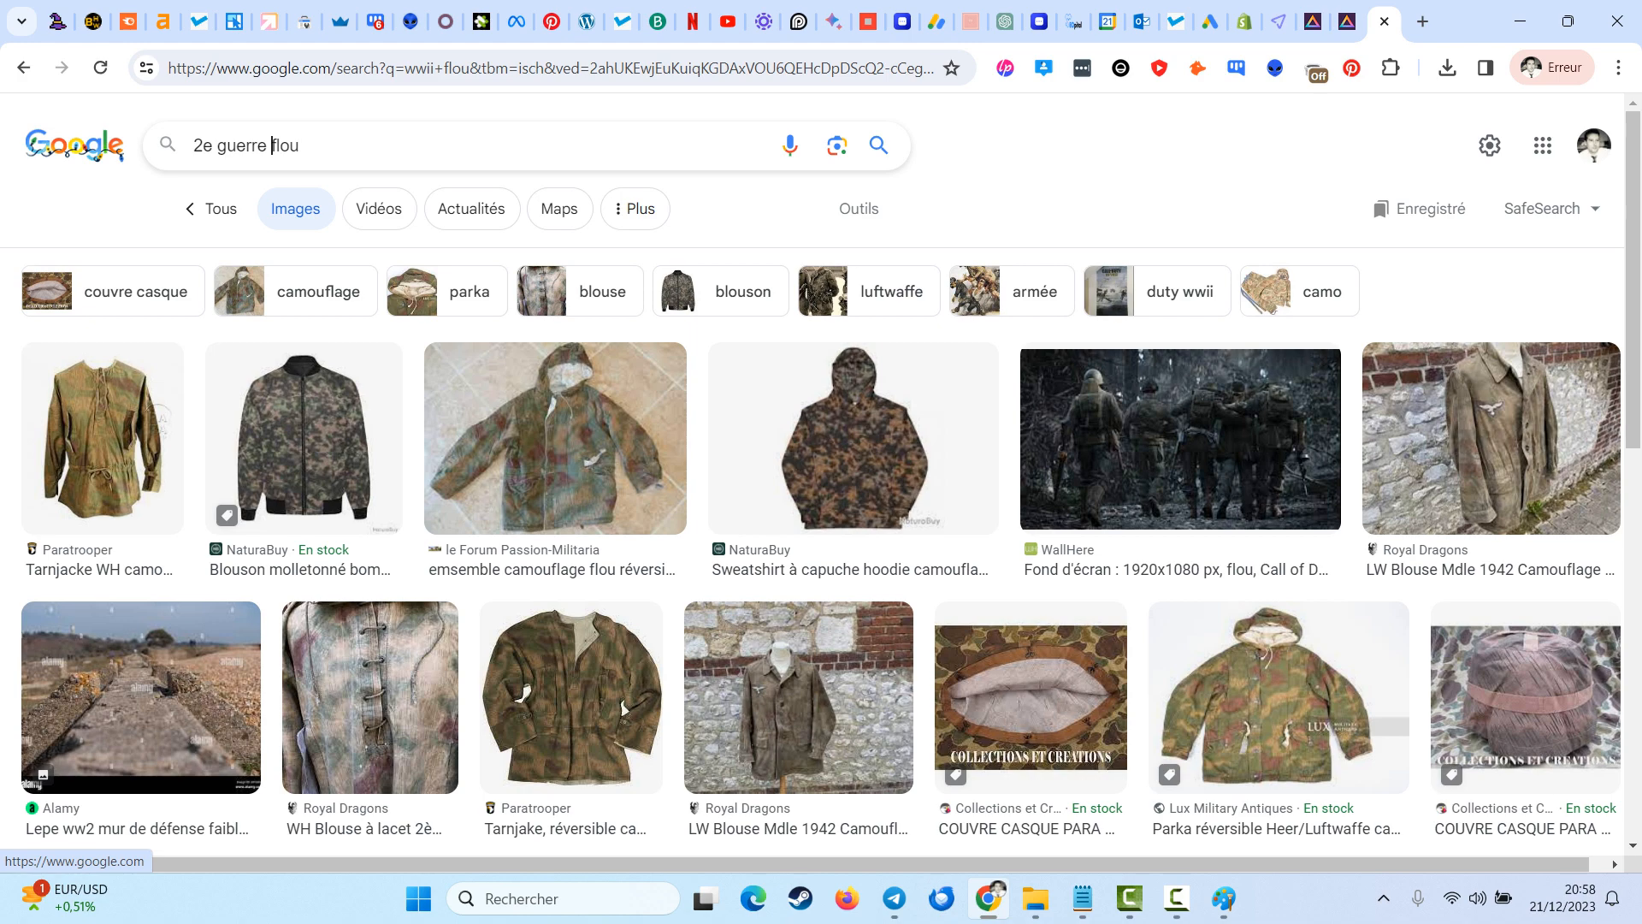
type("mond")
key("Return")
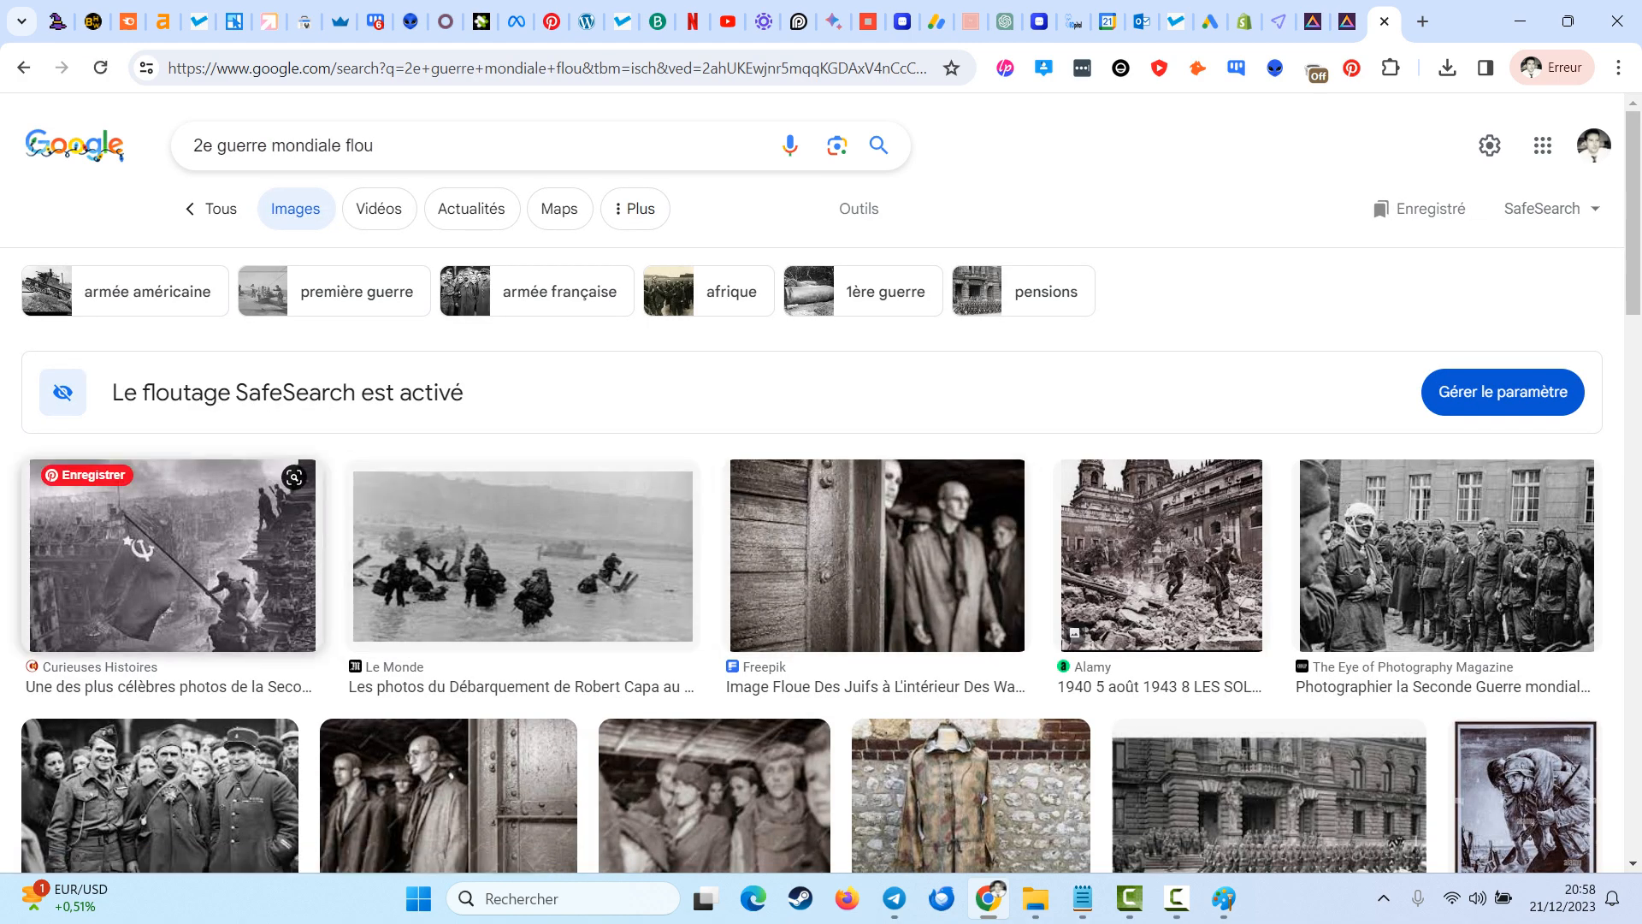
- Preview the Soviet flag photo and the Le Monde landing photo, and look through the results for a blurrier war photo
left_click(291, 497)
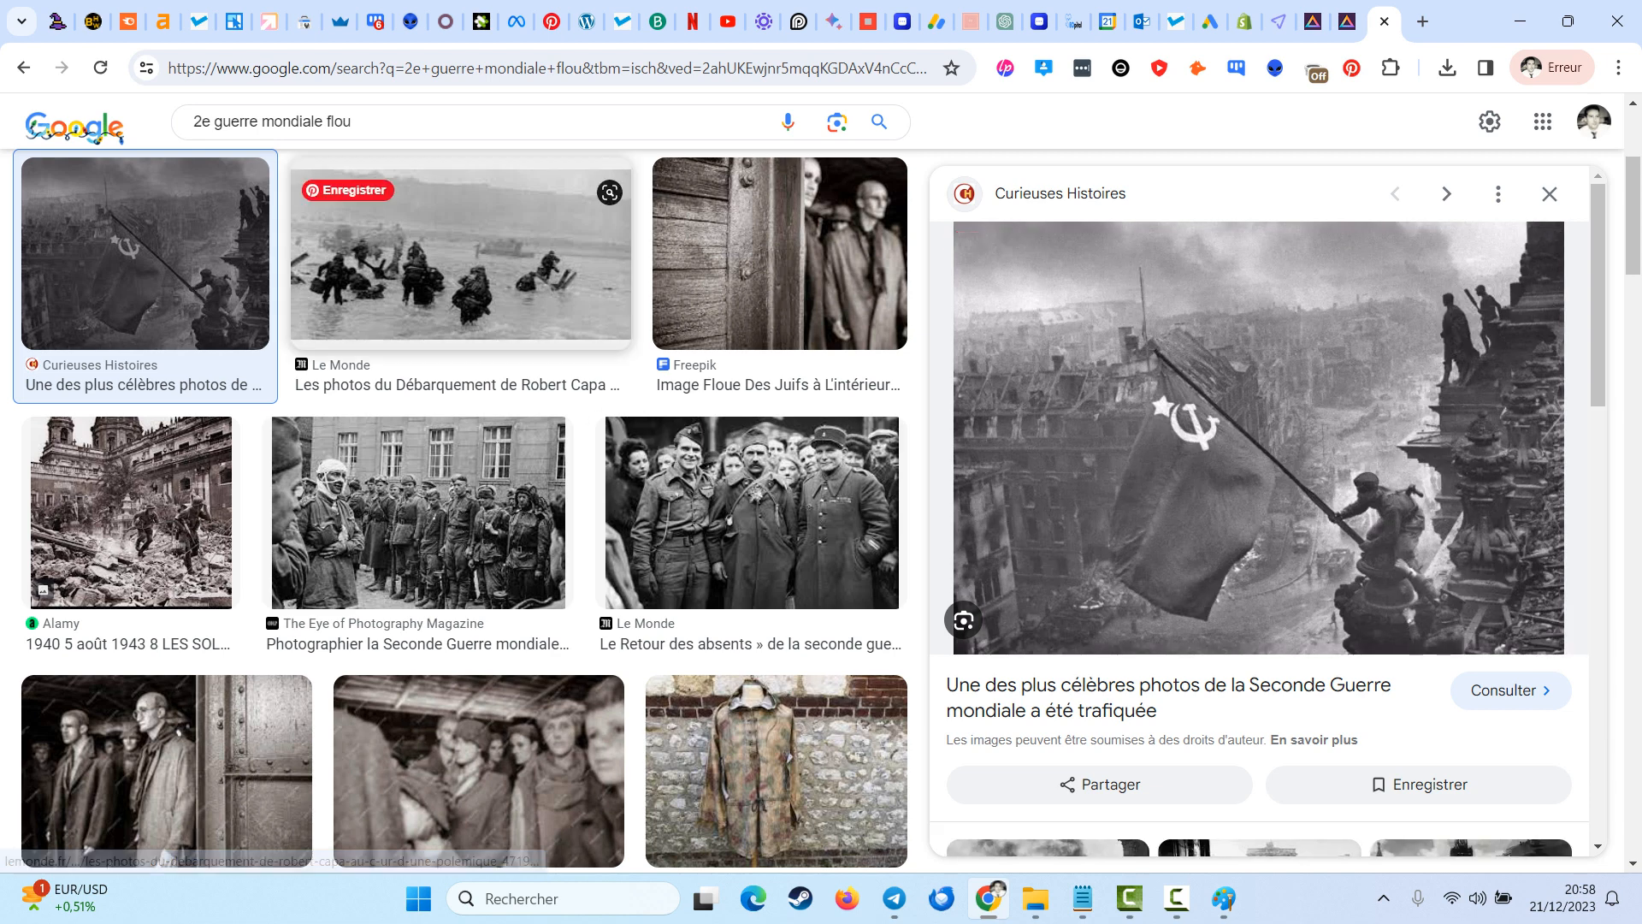
left_click(462, 256)
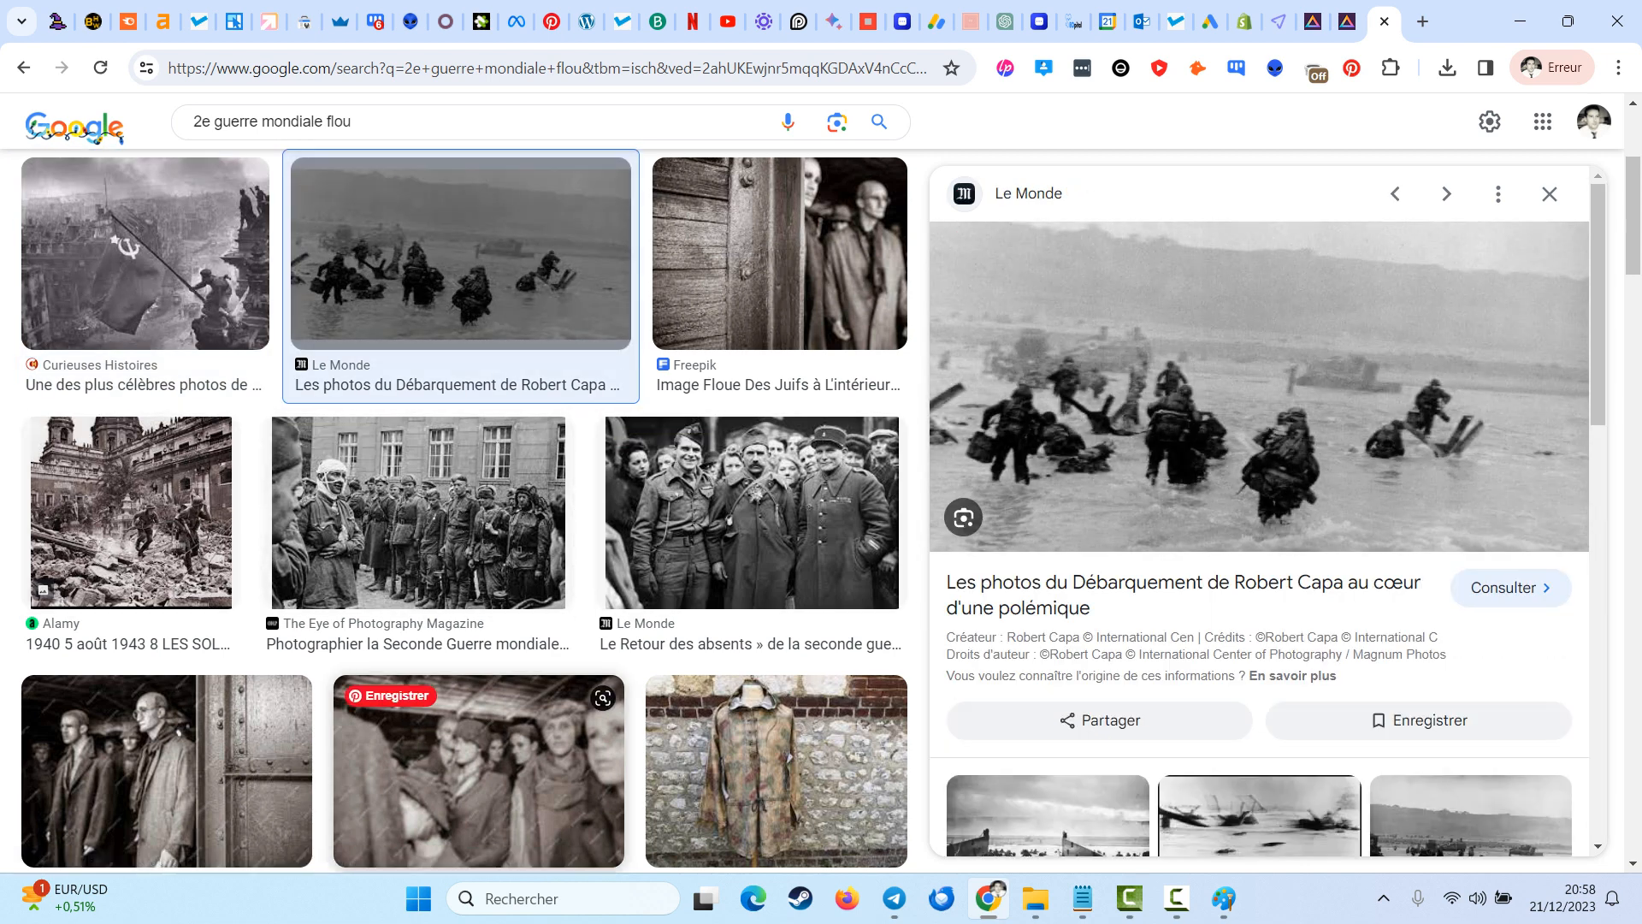
scroll(598, 685, "down", 6)
scroll(598, 684, "down", 2)
scroll(462, 513, "down", 6)
scroll(462, 513, "down", 3)
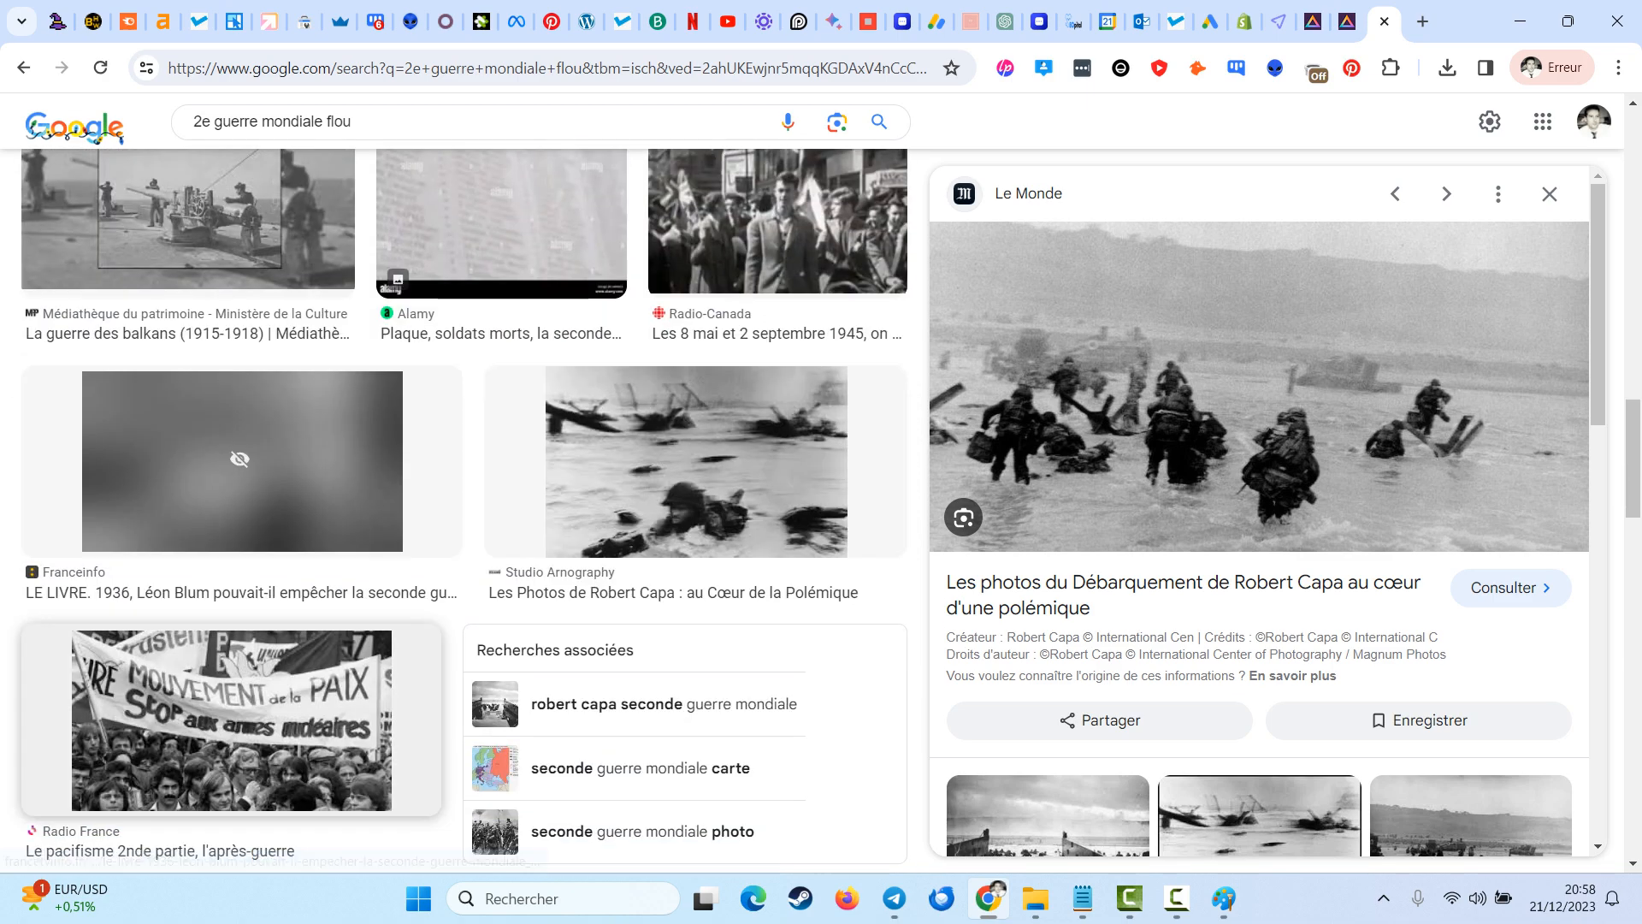
- Open the blurry beach landing photo from Studio Arnography and copy the image
left_click(864, 421)
right_click(864, 419)
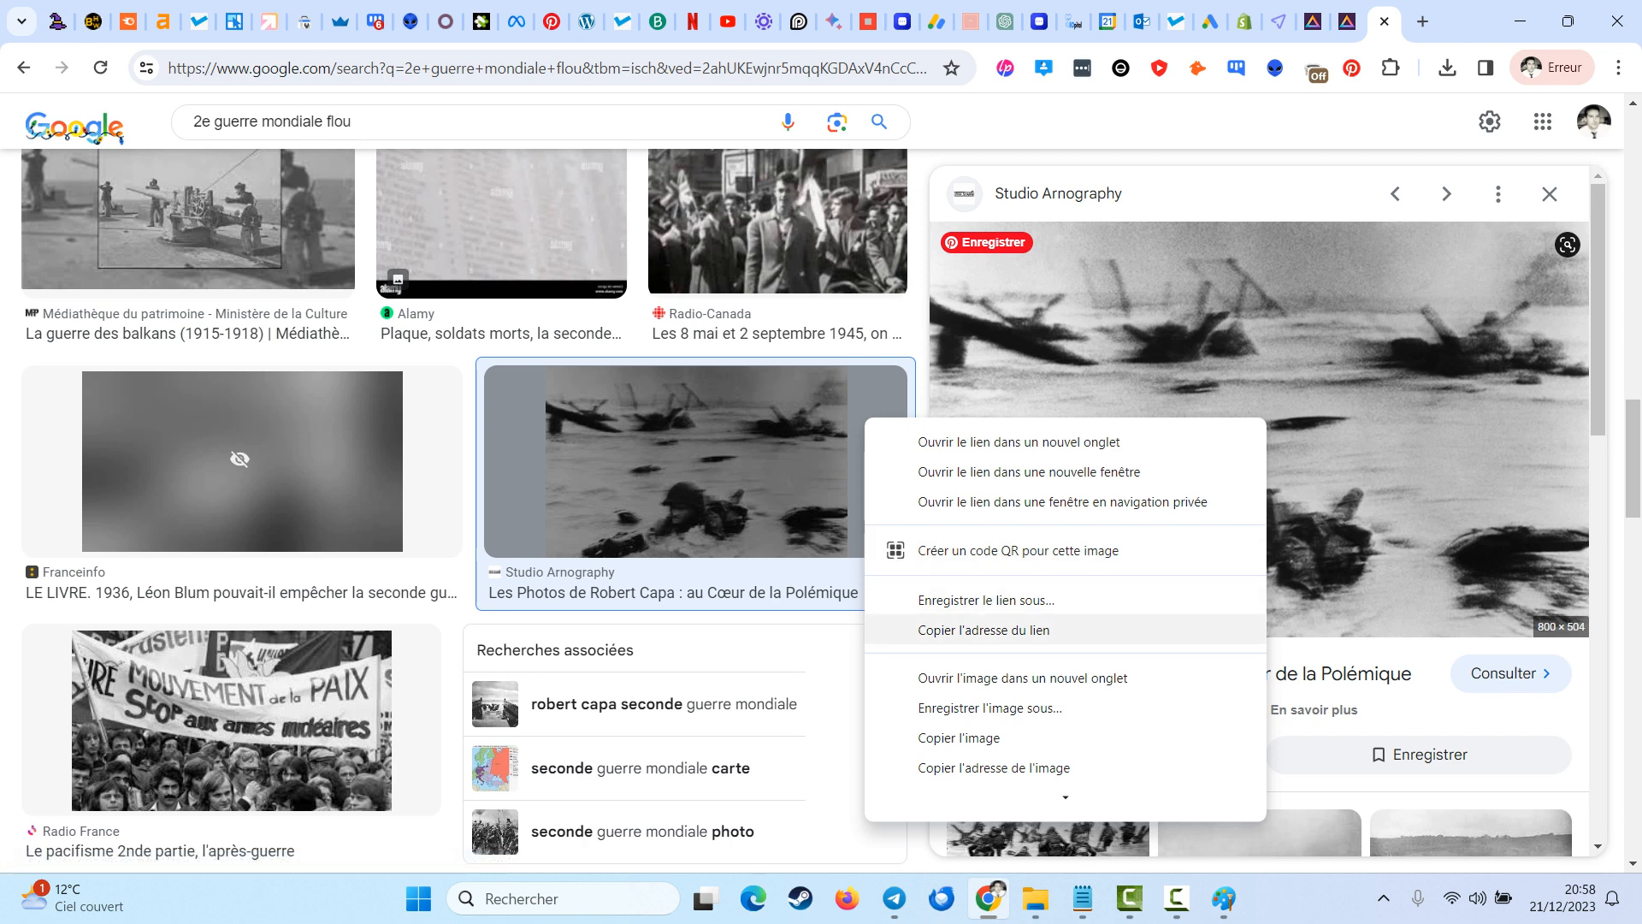
left_click(959, 738)
right_click(1210, 451)
left_click(1331, 361)
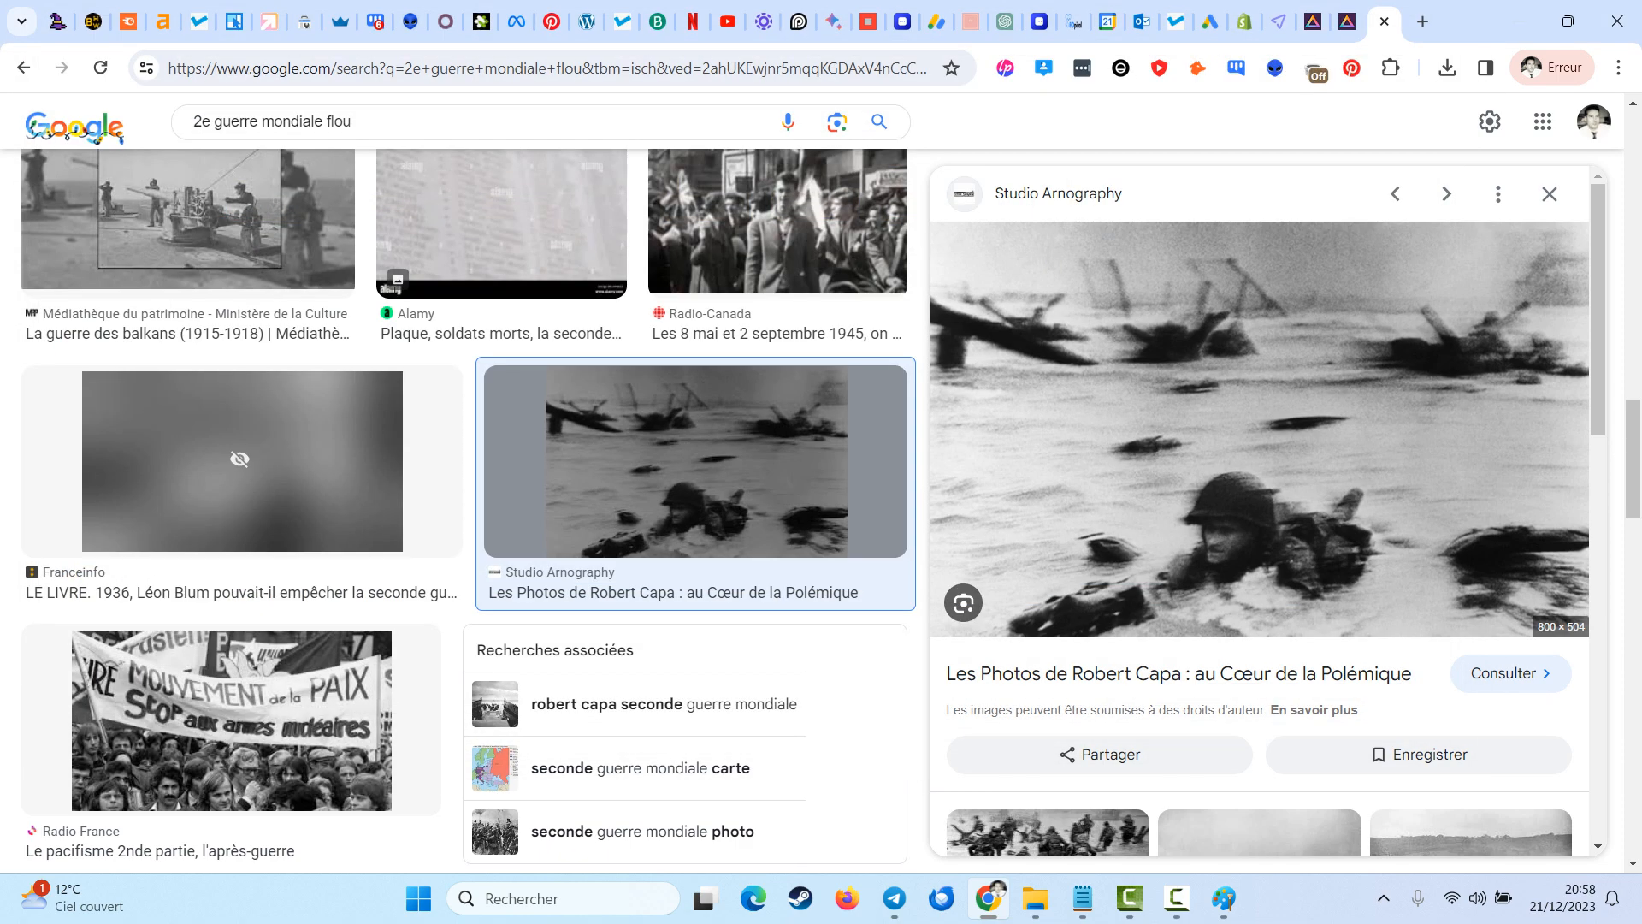
right_click(1271, 519)
left_click(1198, 374)
- Switch to Paint, paste the copied landing photo into the ff image and reduce the canvas to about 791 × 492 px
left_click(1223, 896)
key("ctrl+v")
left_click_drag(1258, 540, 1085, 540)
scroll(946, 684, "down", 1)
left_click_drag(829, 804, 827, 652)
left_click(666, 339)
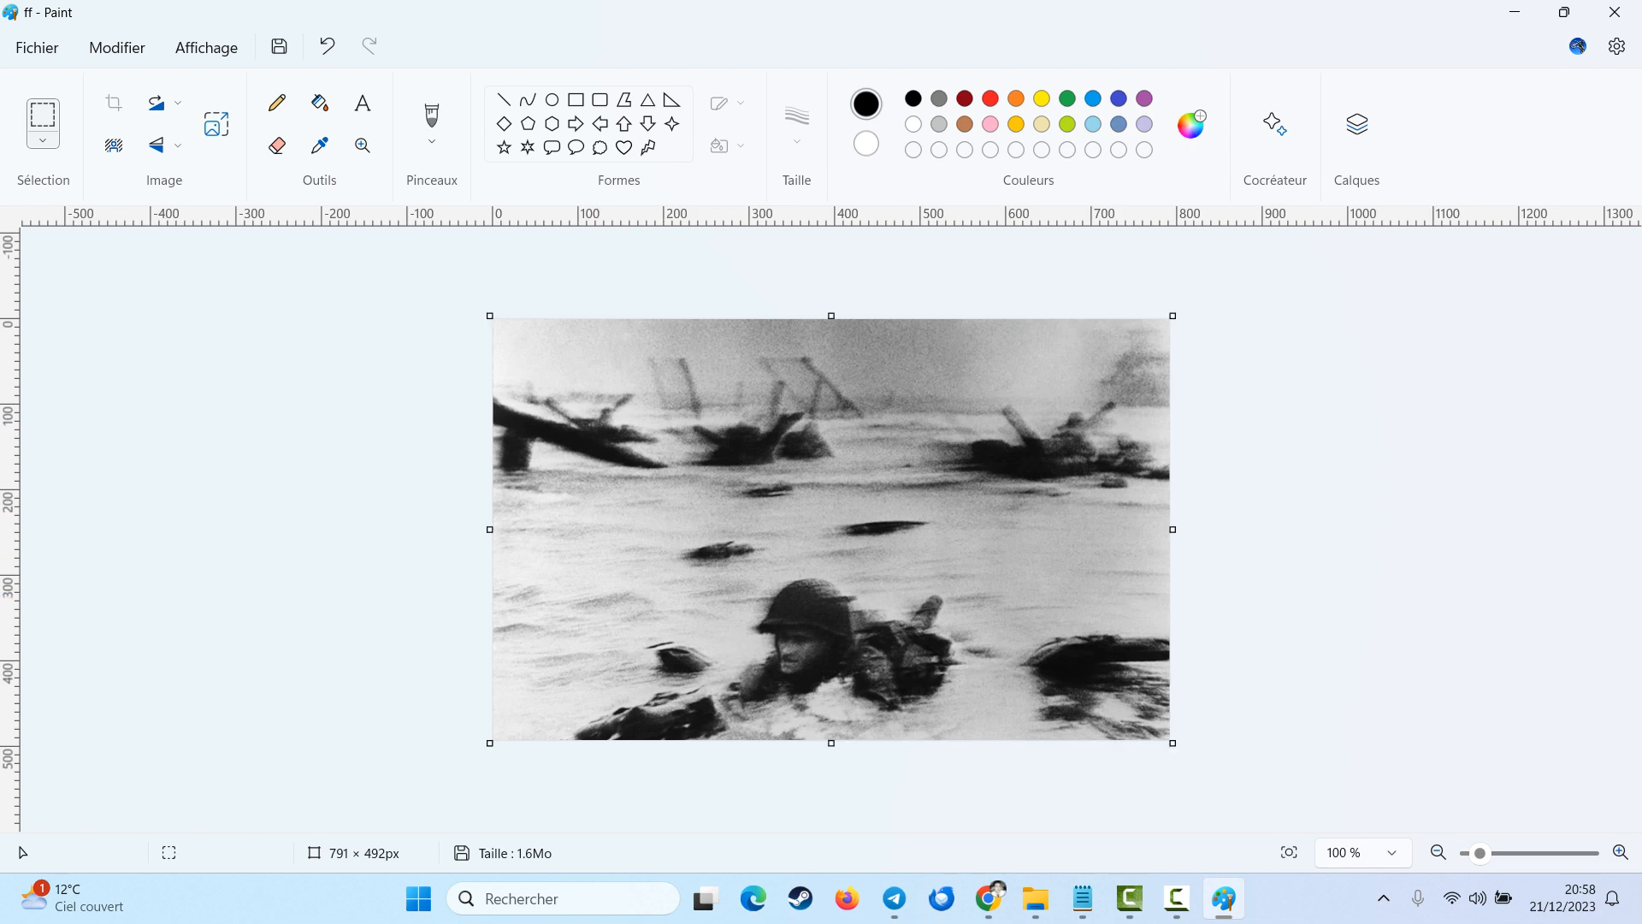
- Save the ff image and switch back to the Magnific editor in Chrome
left_click(279, 46)
left_click(988, 898)
left_click(1346, 22)
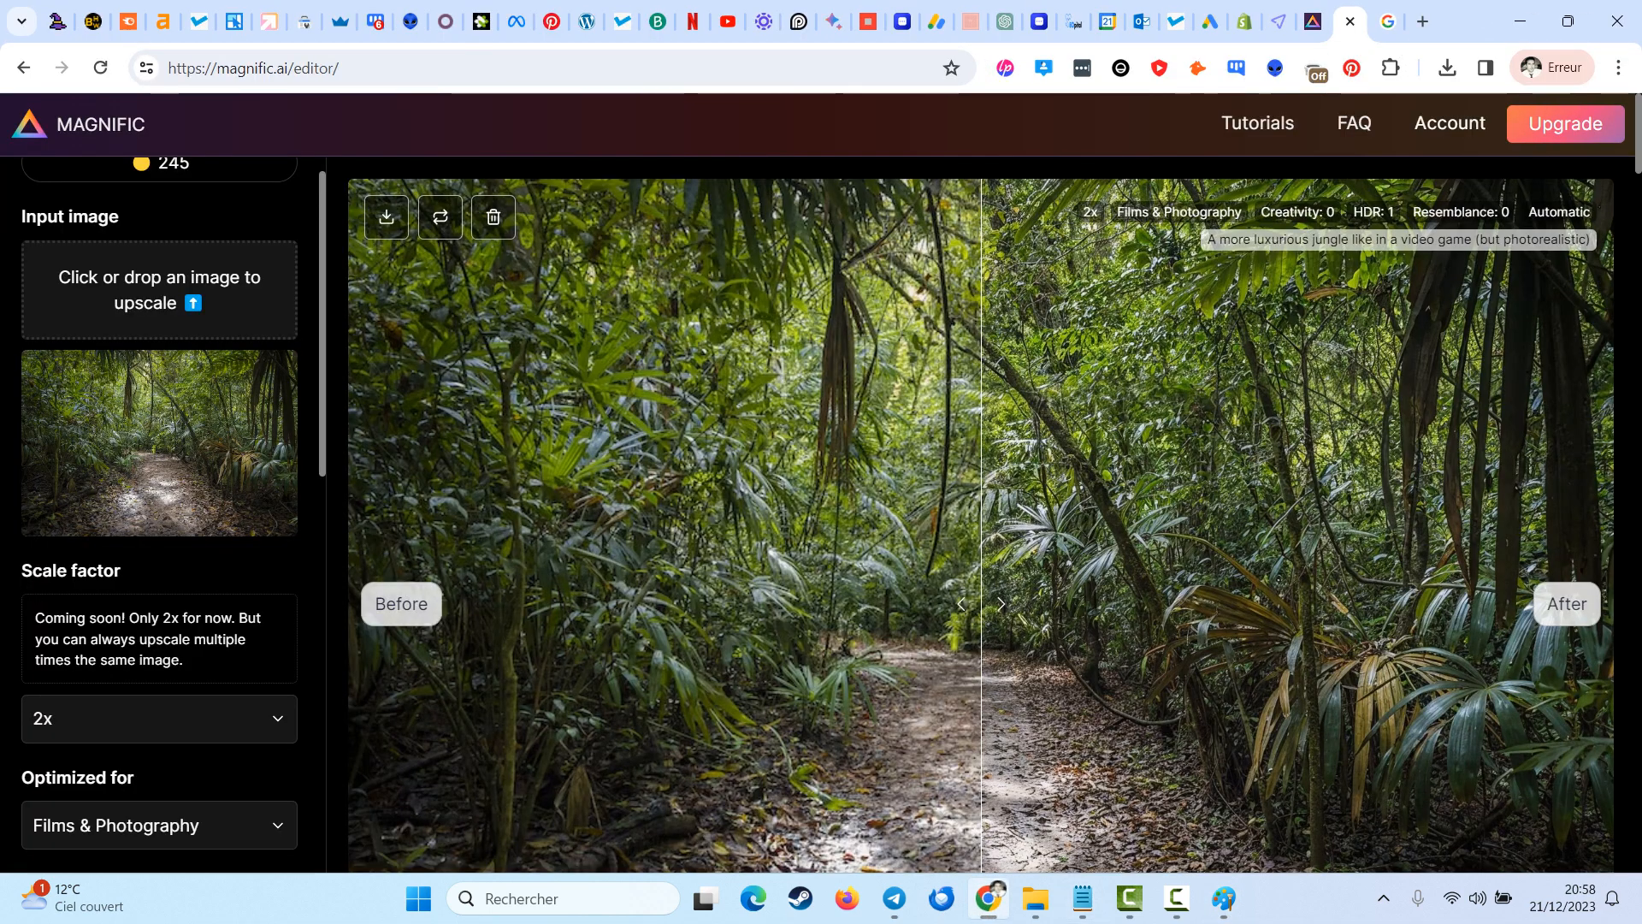
- Compare the before and after versions of the upscaled jungle image
scroll(1164, 482, "down", 1)
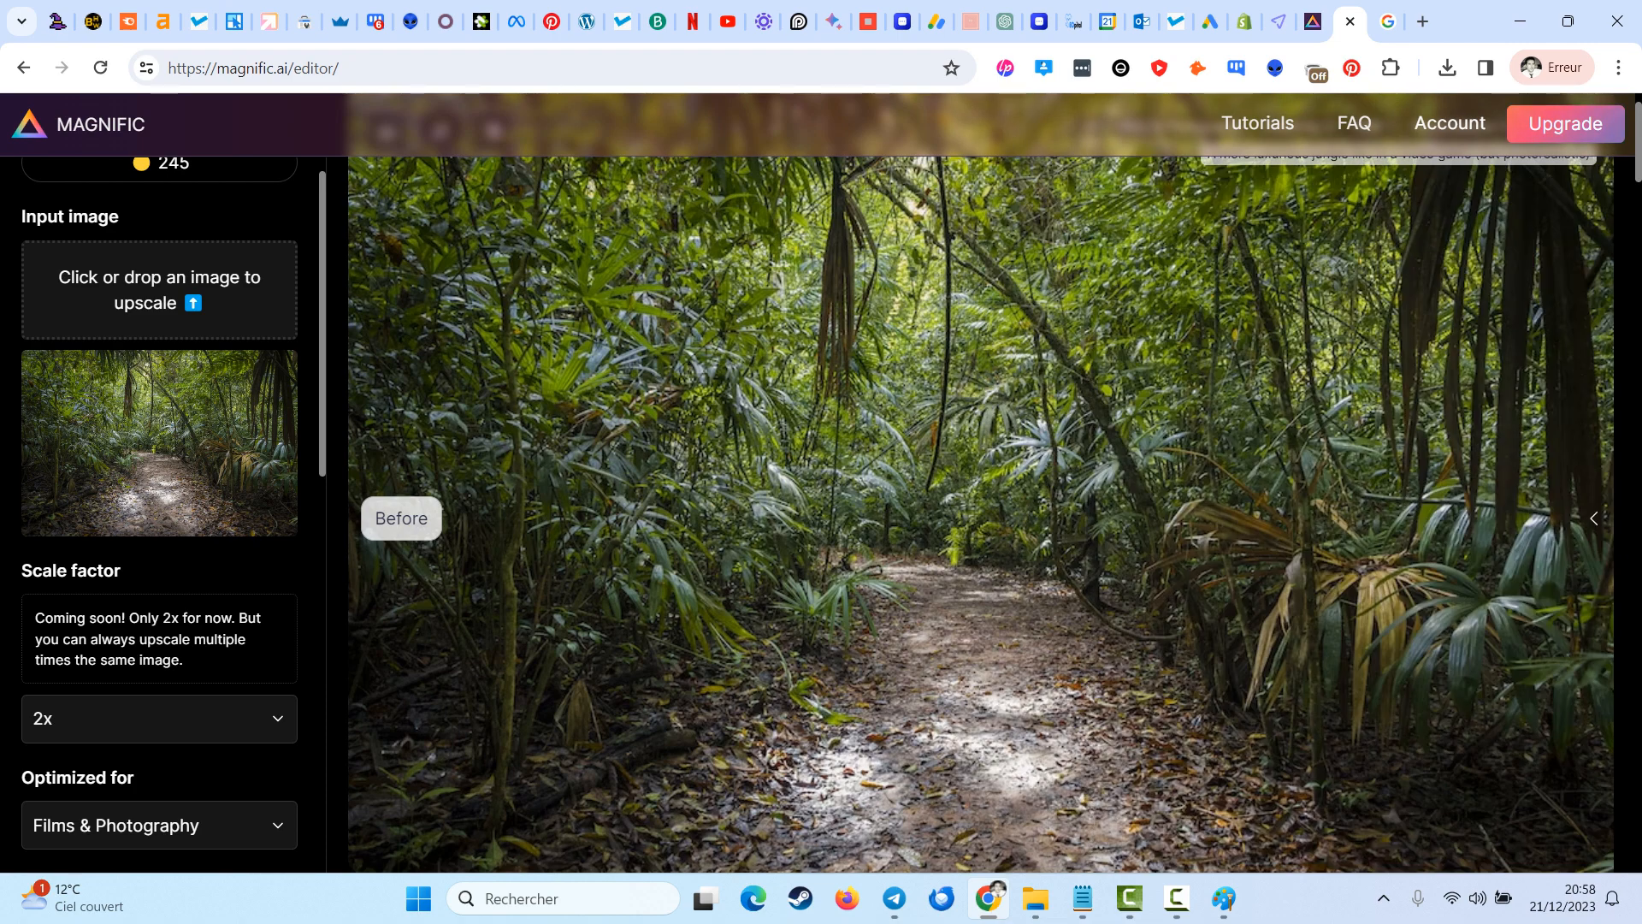
scroll(980, 513, "up", 1)
scroll(980, 514, "down", 4)
scroll(980, 513, "up", 4)
scroll(981, 513, "down", 2)
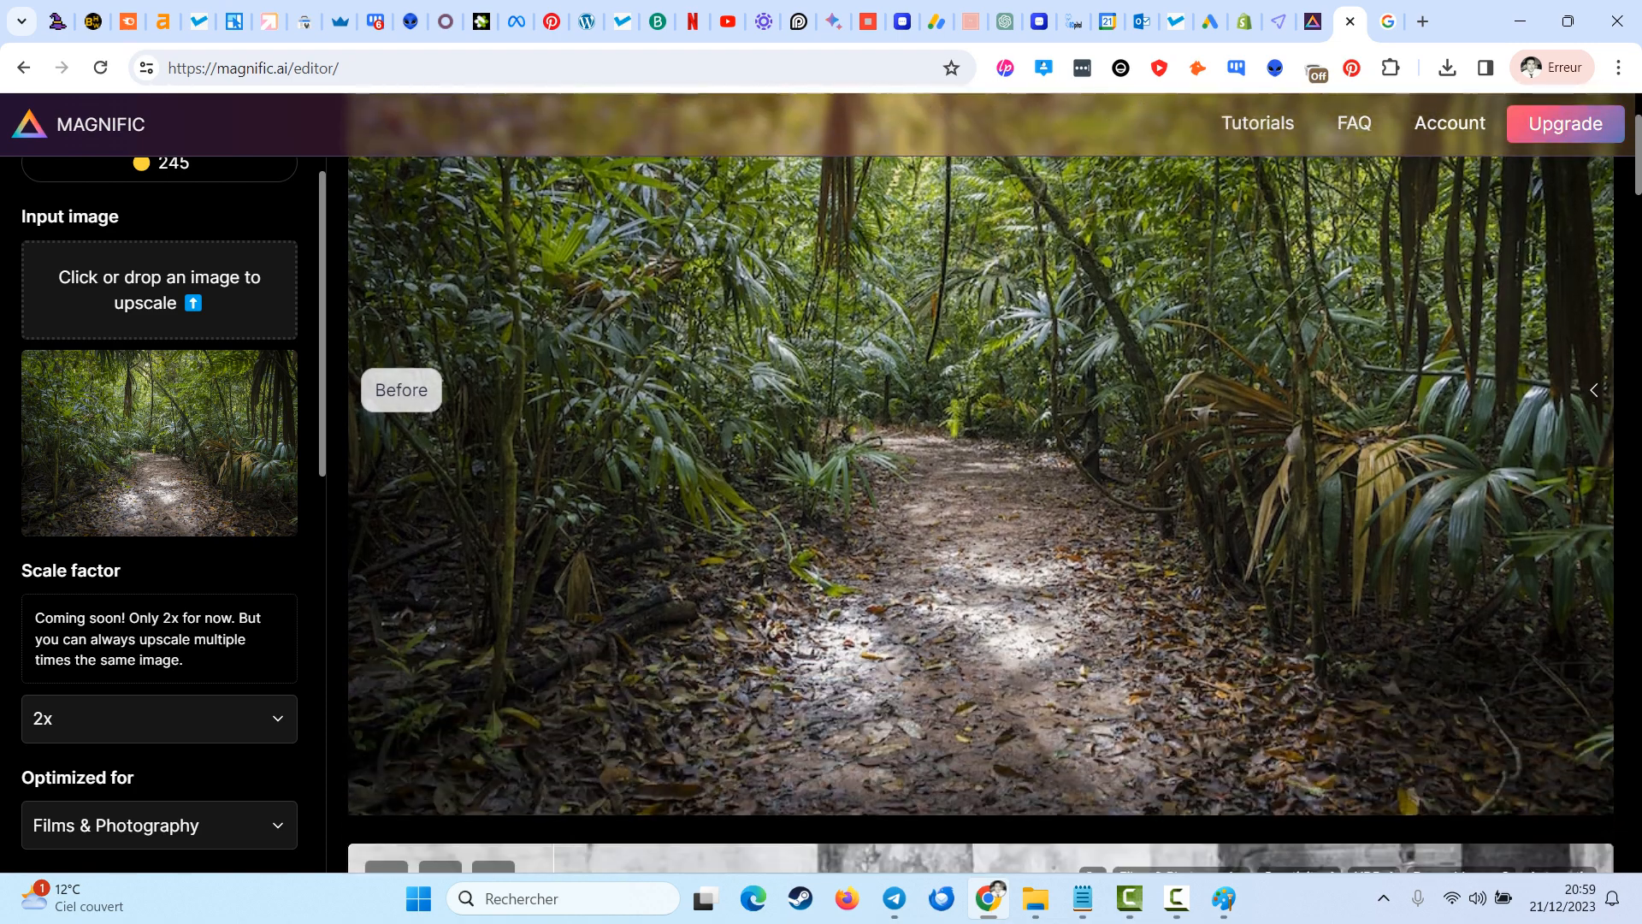
scroll(980, 513, "up", 2)
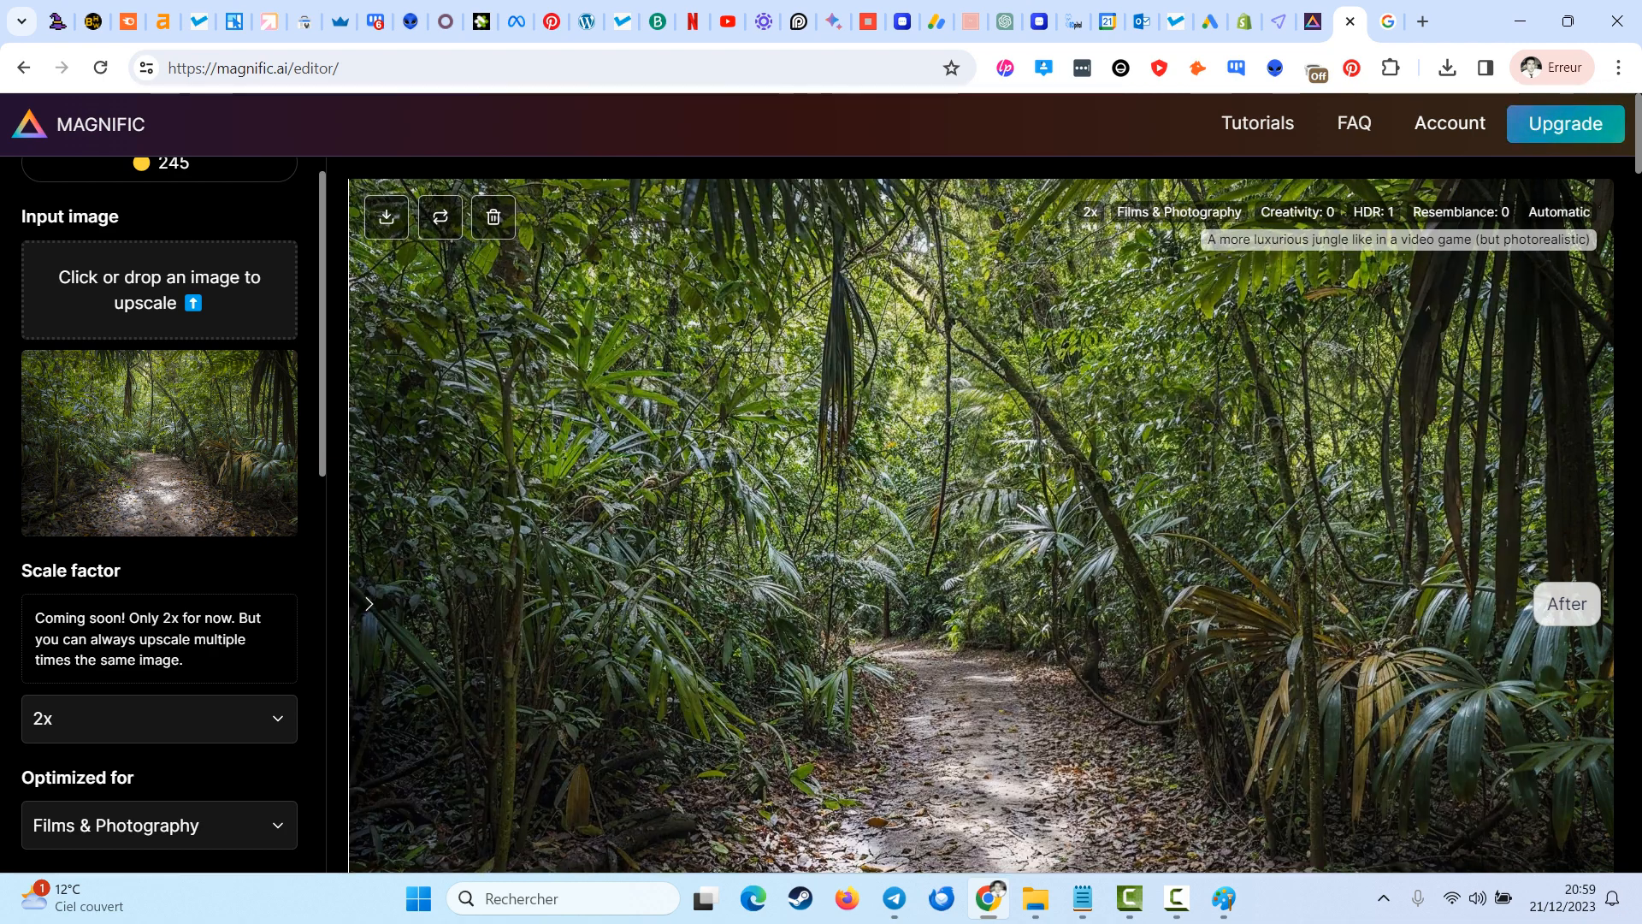
scroll(979, 513, "down", 1)
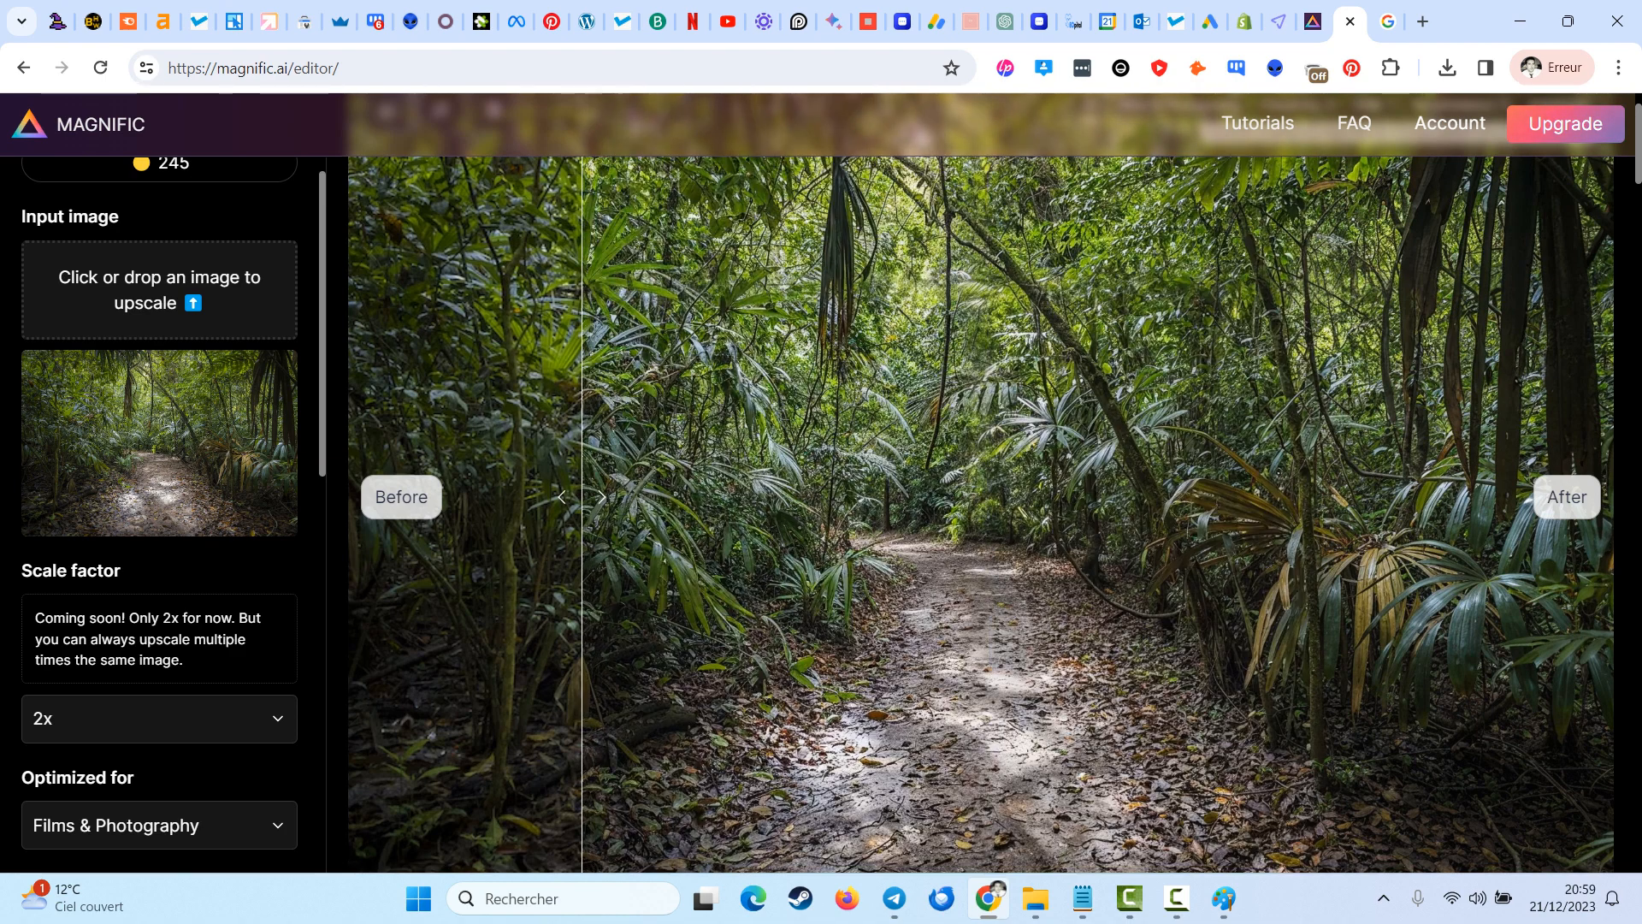
scroll(981, 514, "up", 1)
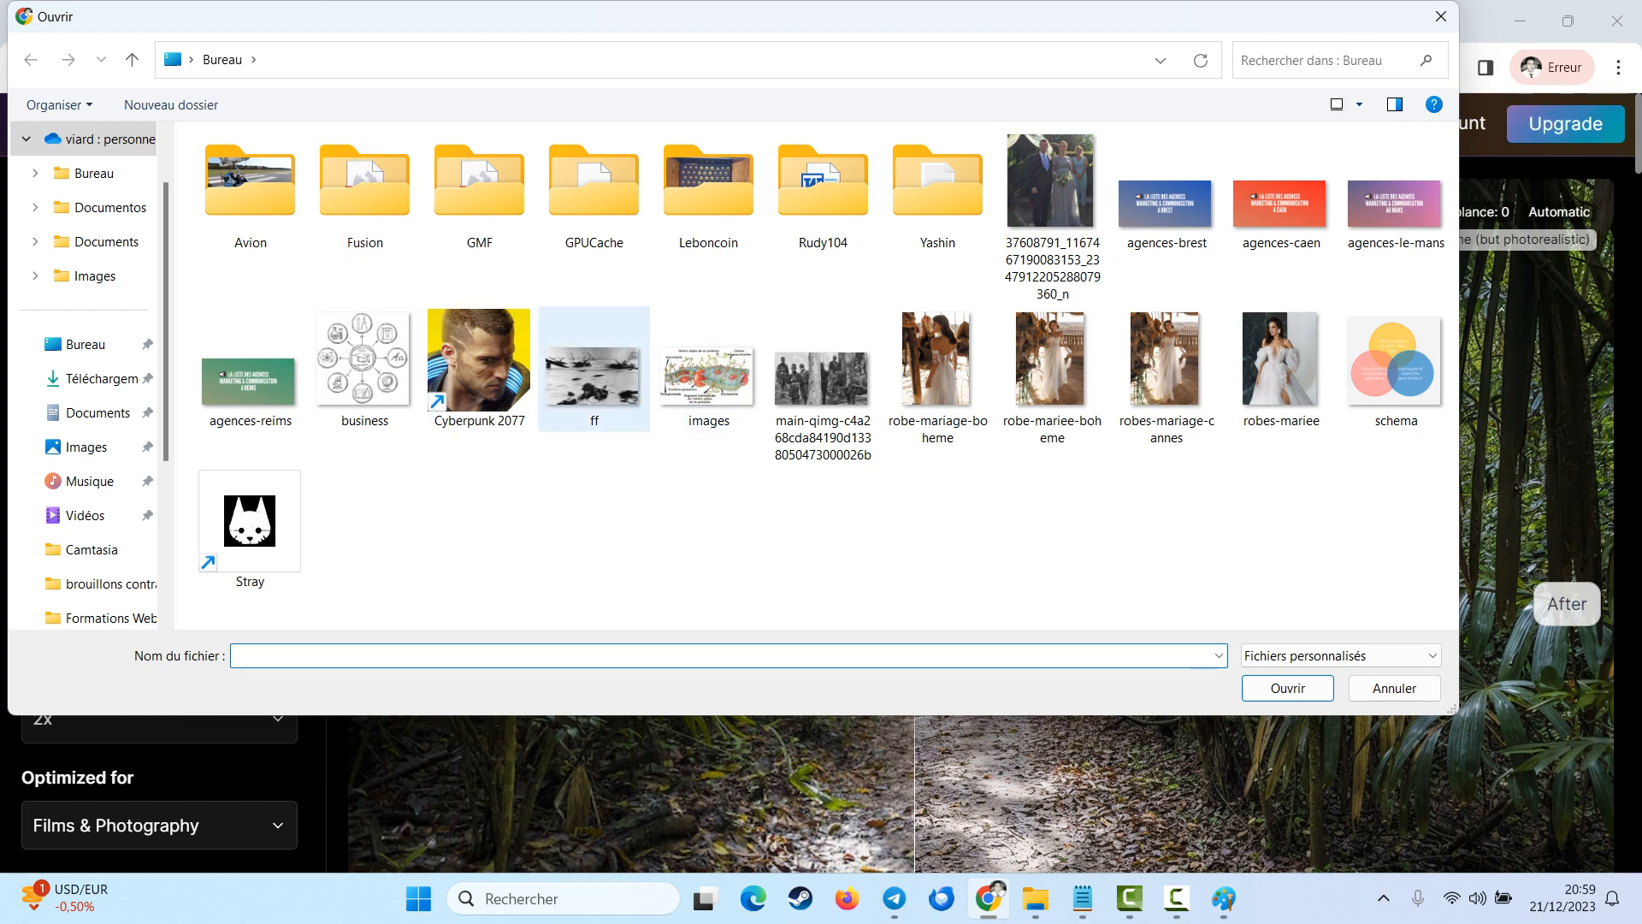
- Try to replace the jungle input image with the updated ff photo
double_click(593, 370)
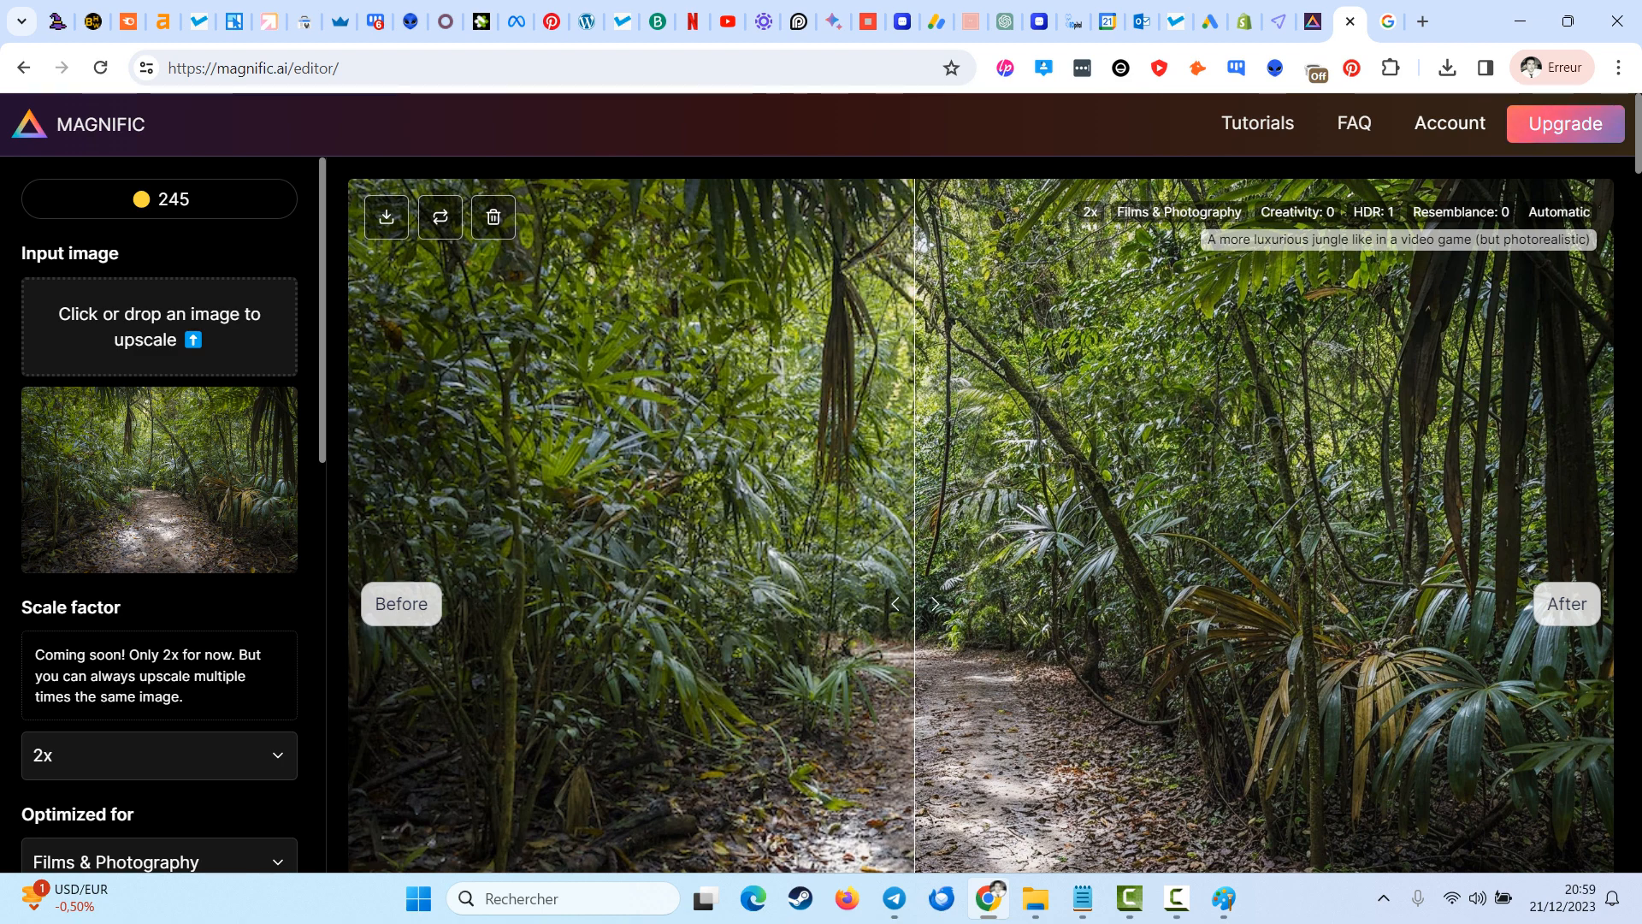
scroll(159, 514, "down", 3)
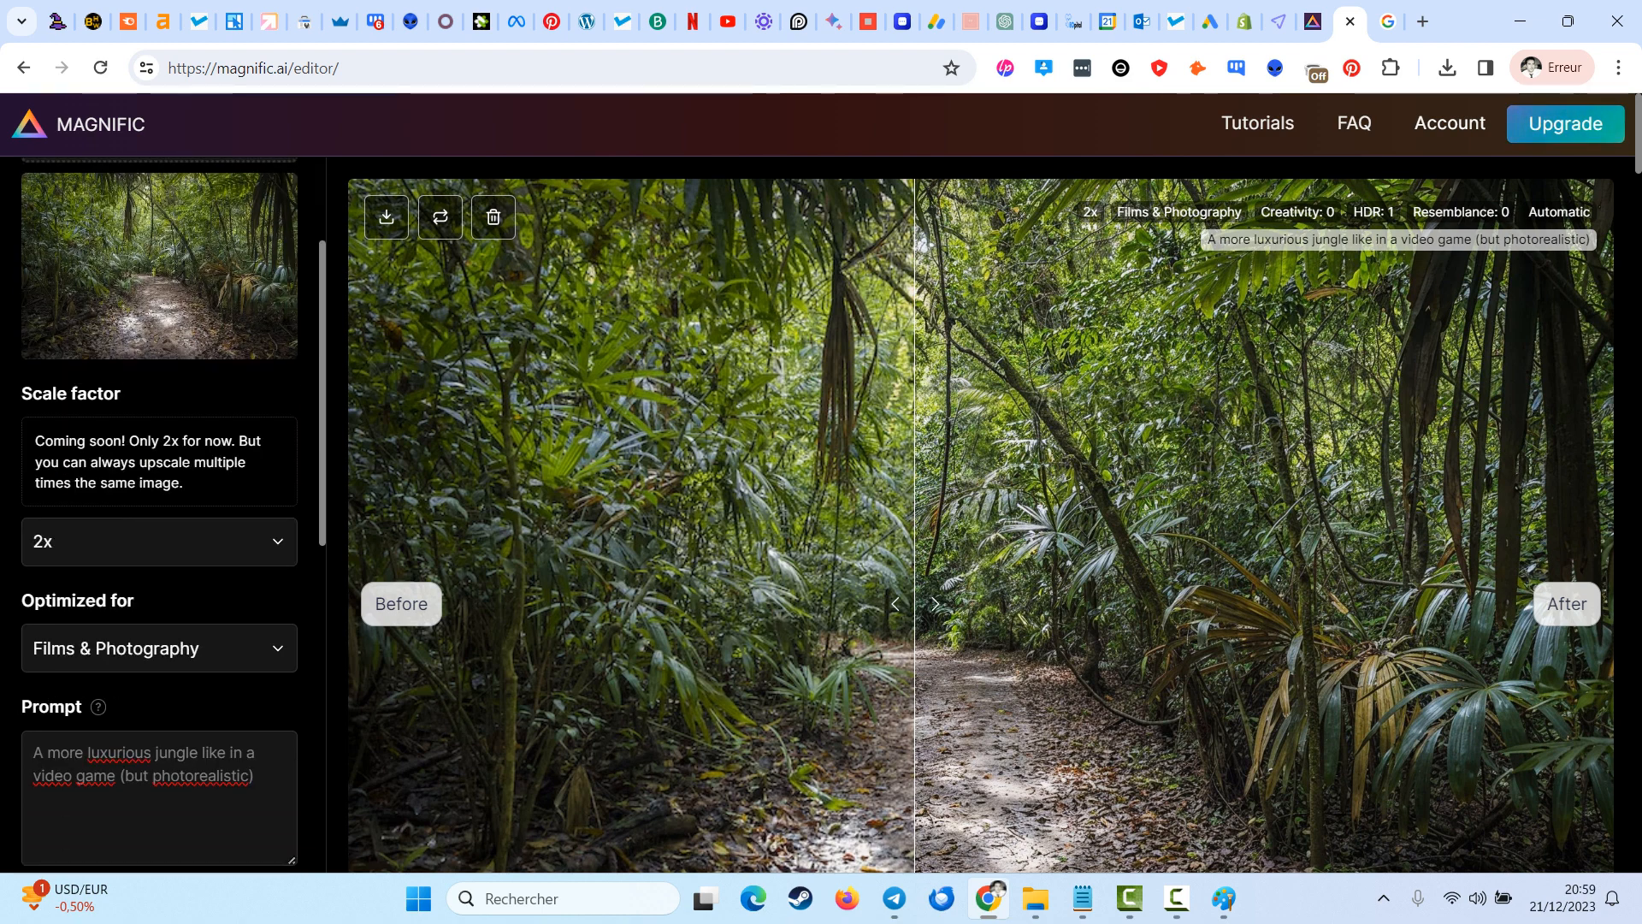
triple_click(120, 753)
scroll(159, 513, "up", 3)
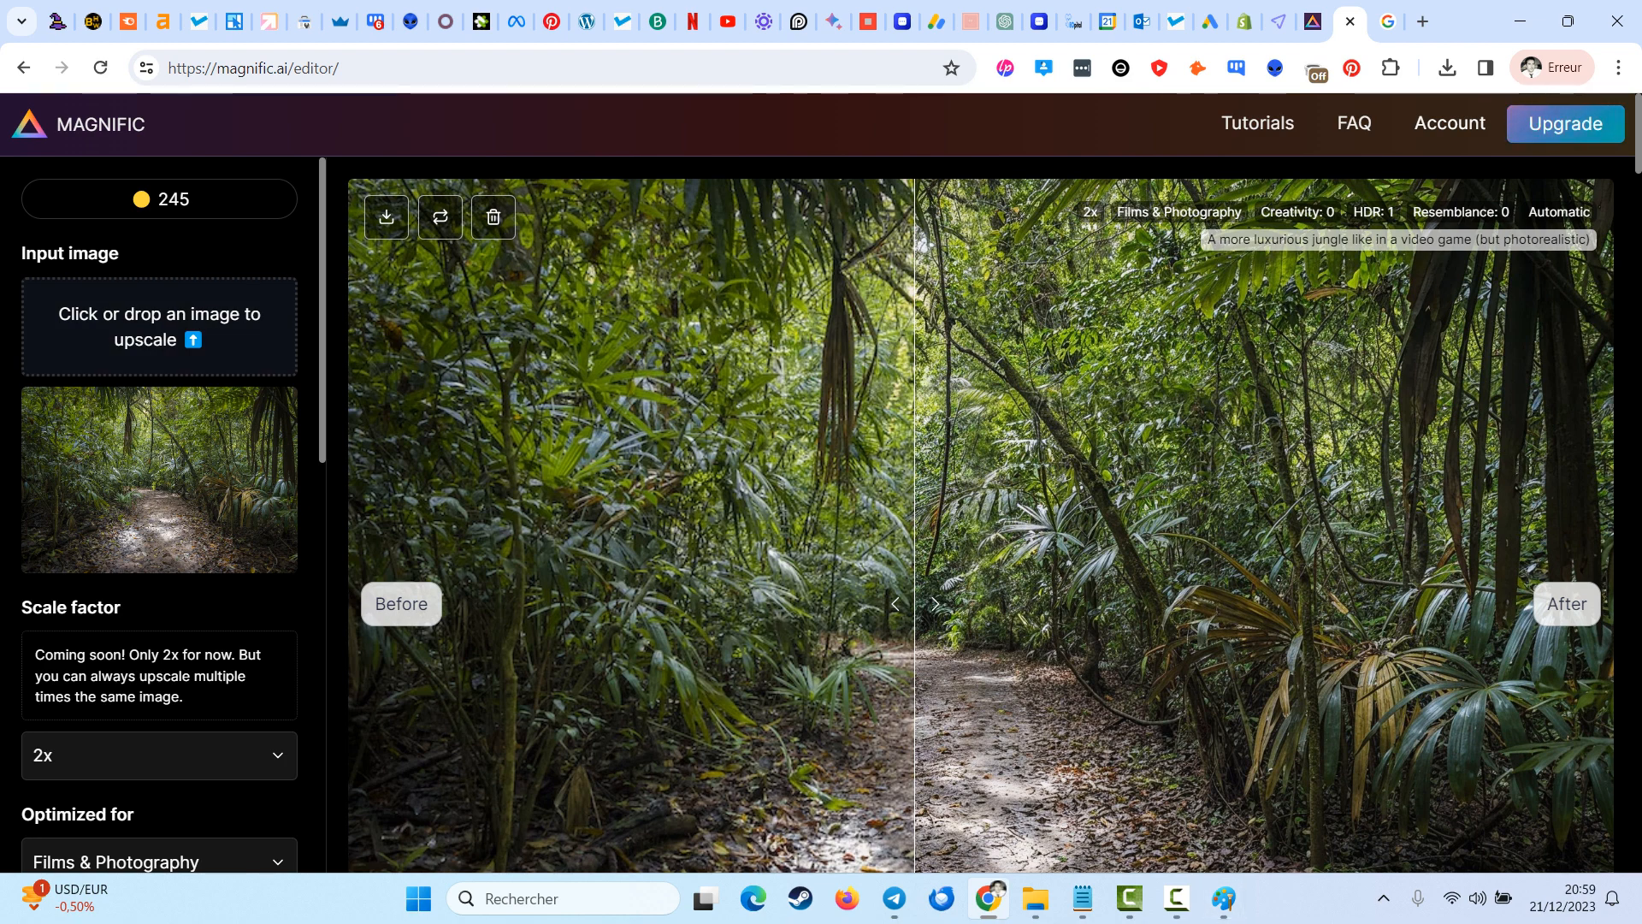
- Check the saved ff photo in Paint and retry choosing it as the input image in Magnific
left_click(1223, 898)
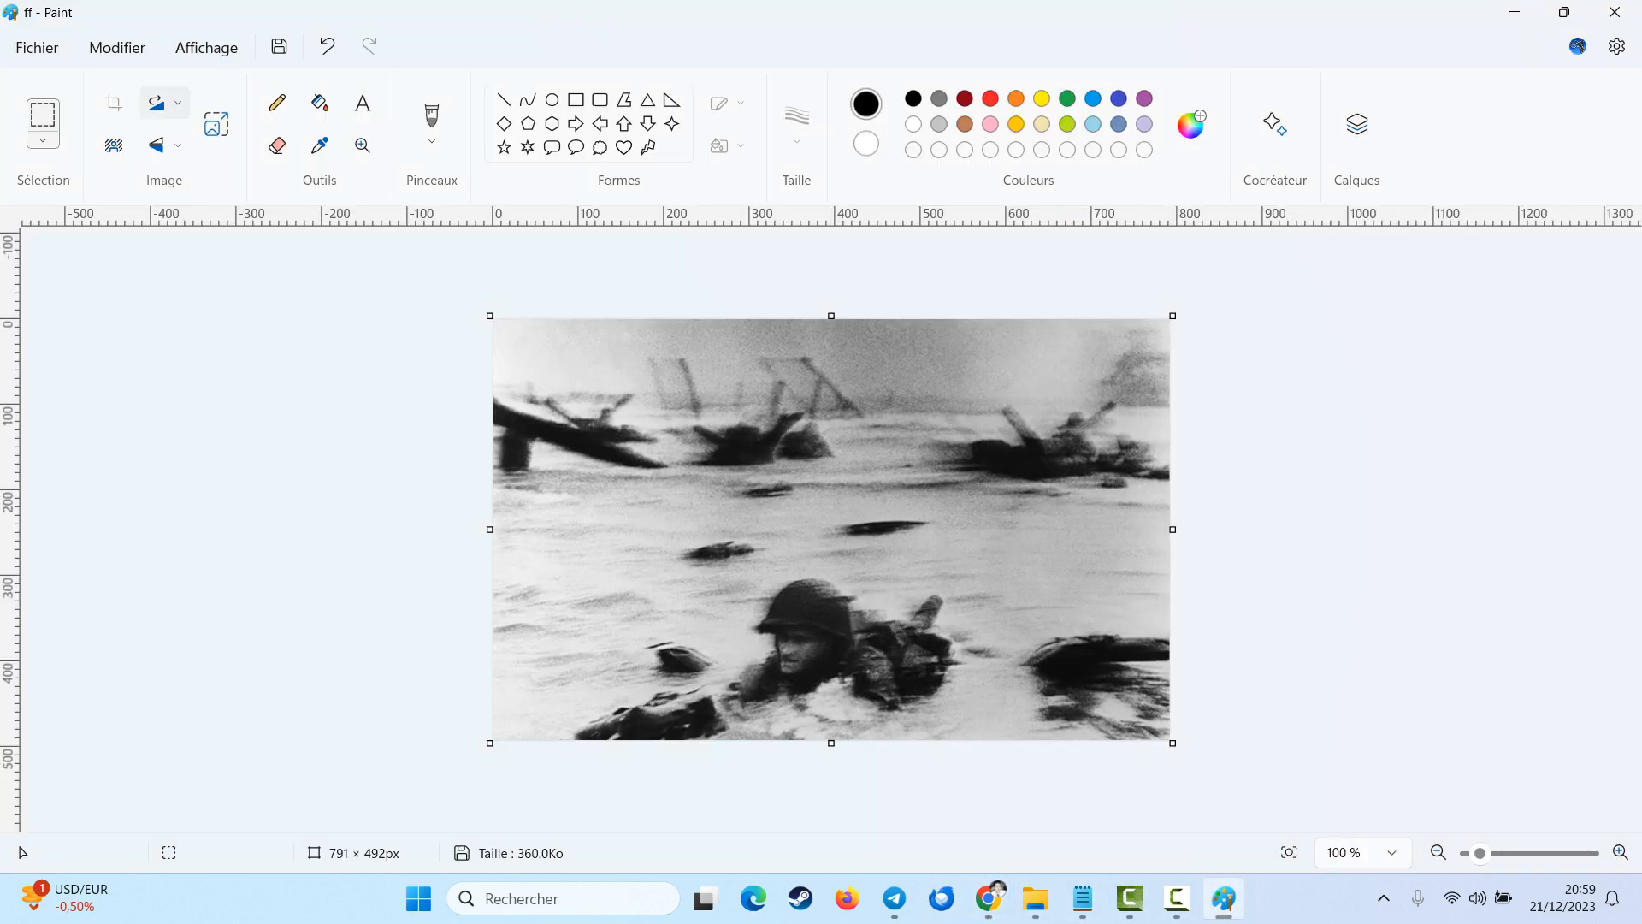
left_click(988, 898)
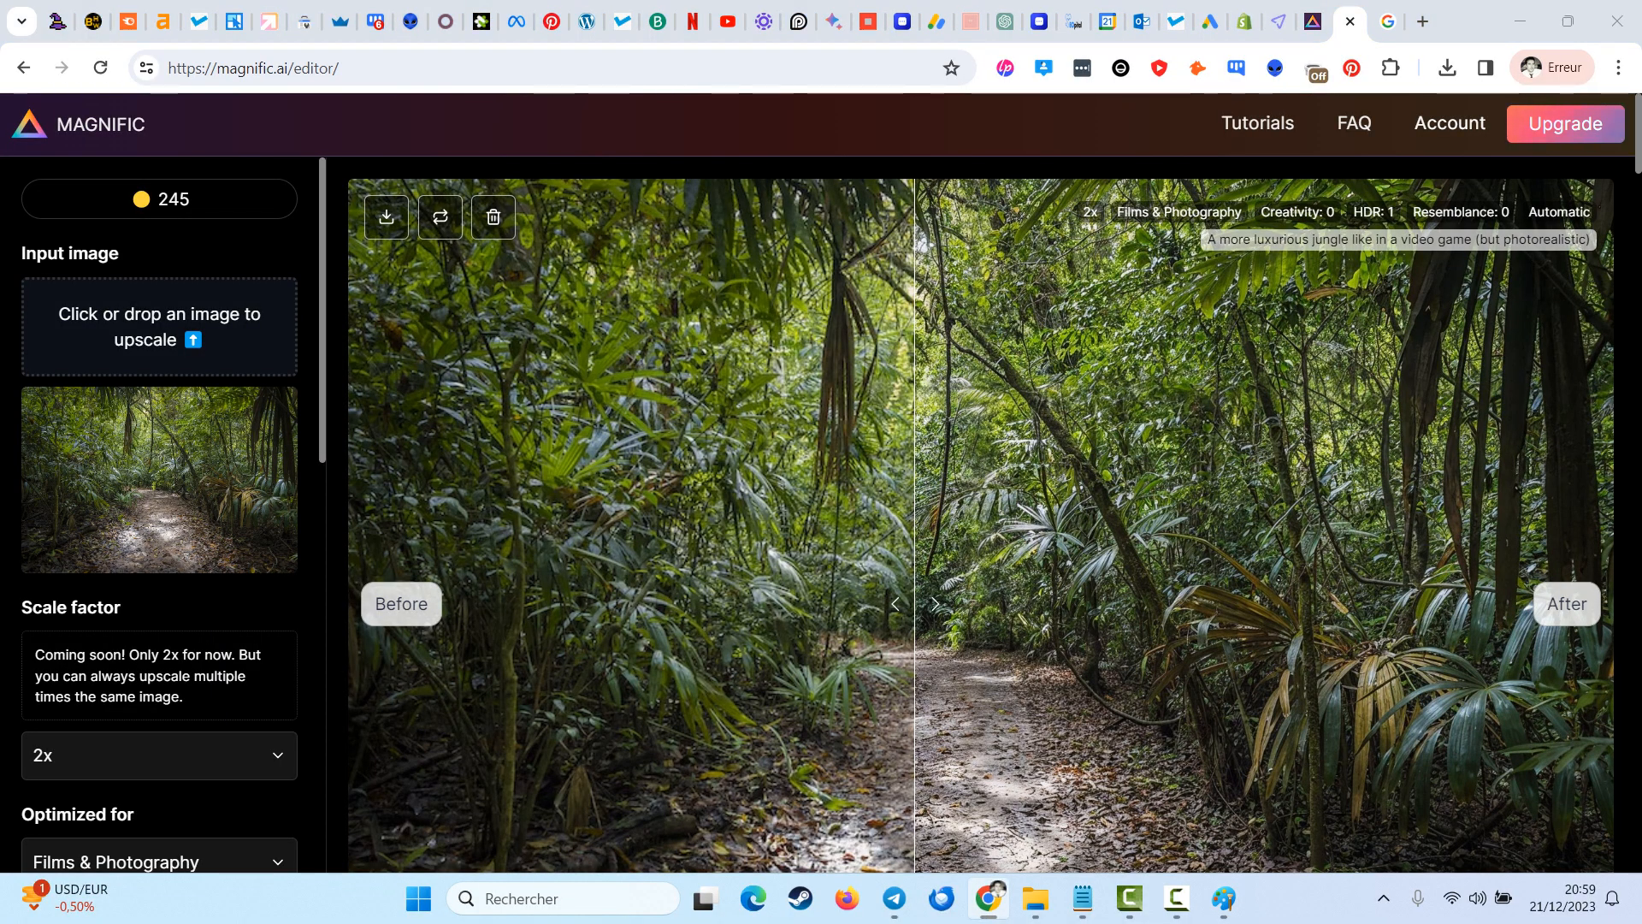
left_click(159, 325)
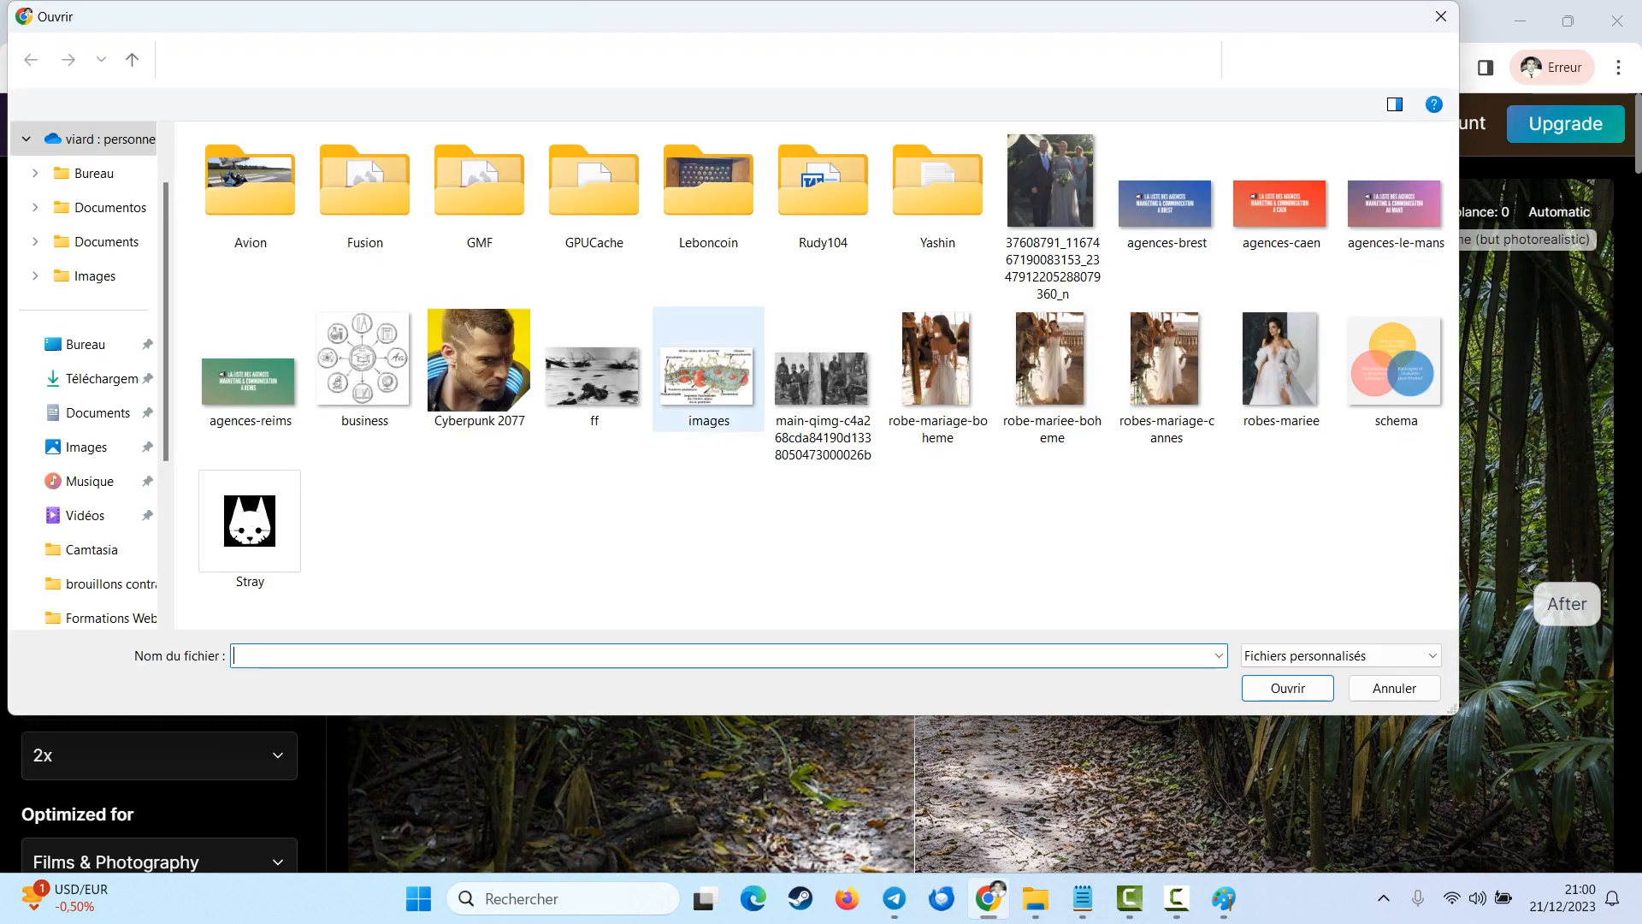
double_click(594, 368)
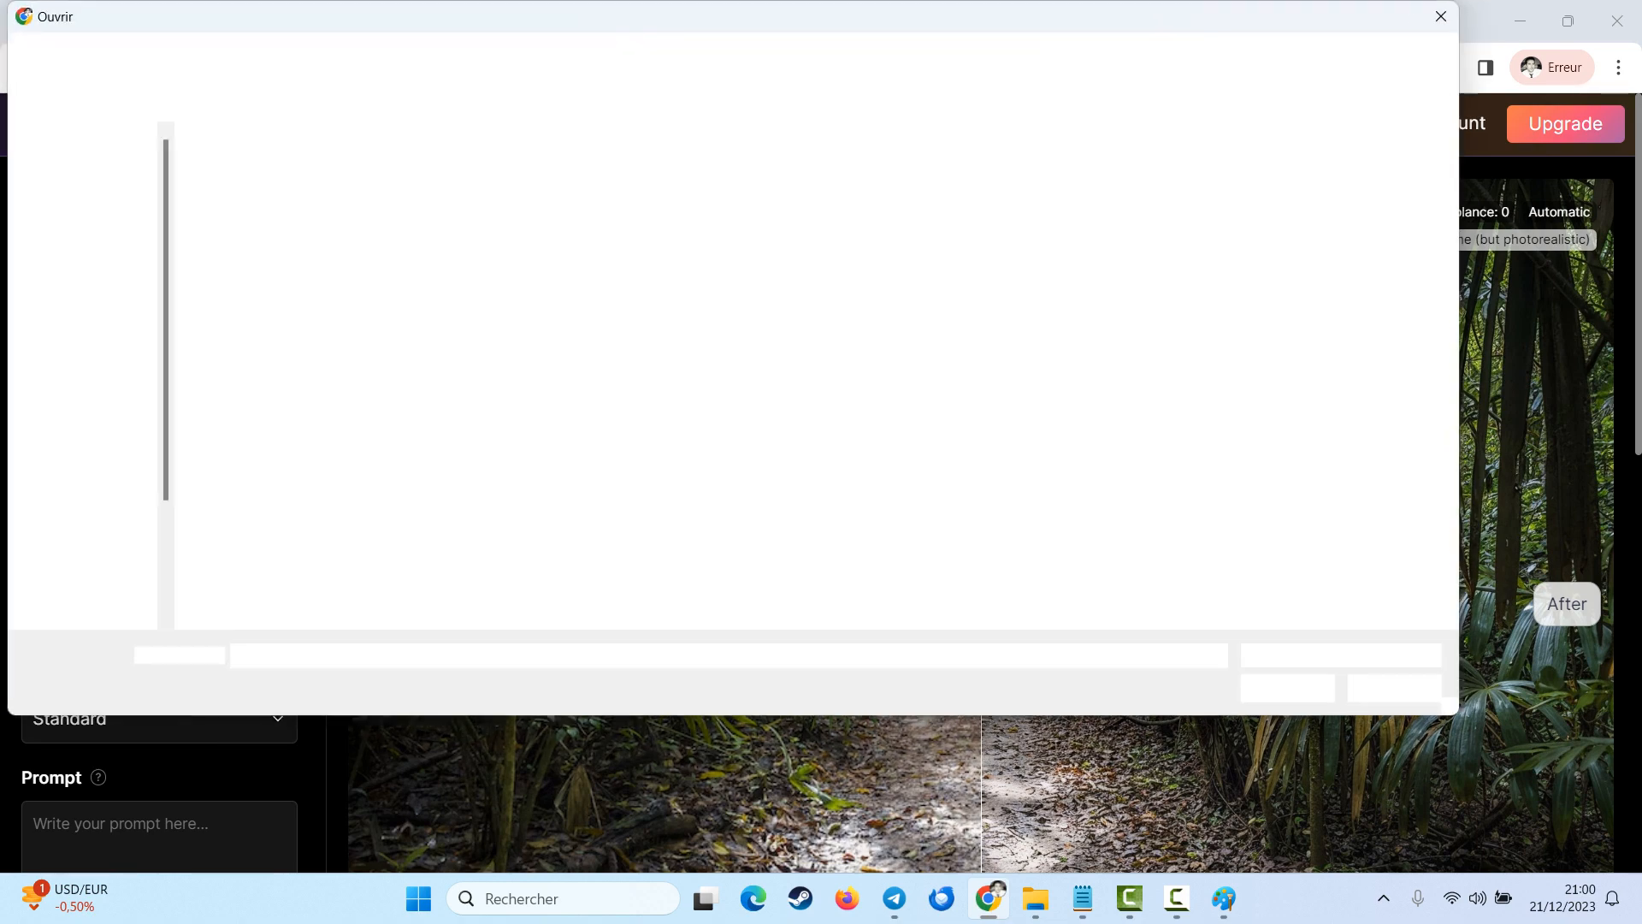
- Choose the ff landing photo as input and set the prompt to "Keep the image historical and accurate but less blurry."
double_click(594, 367)
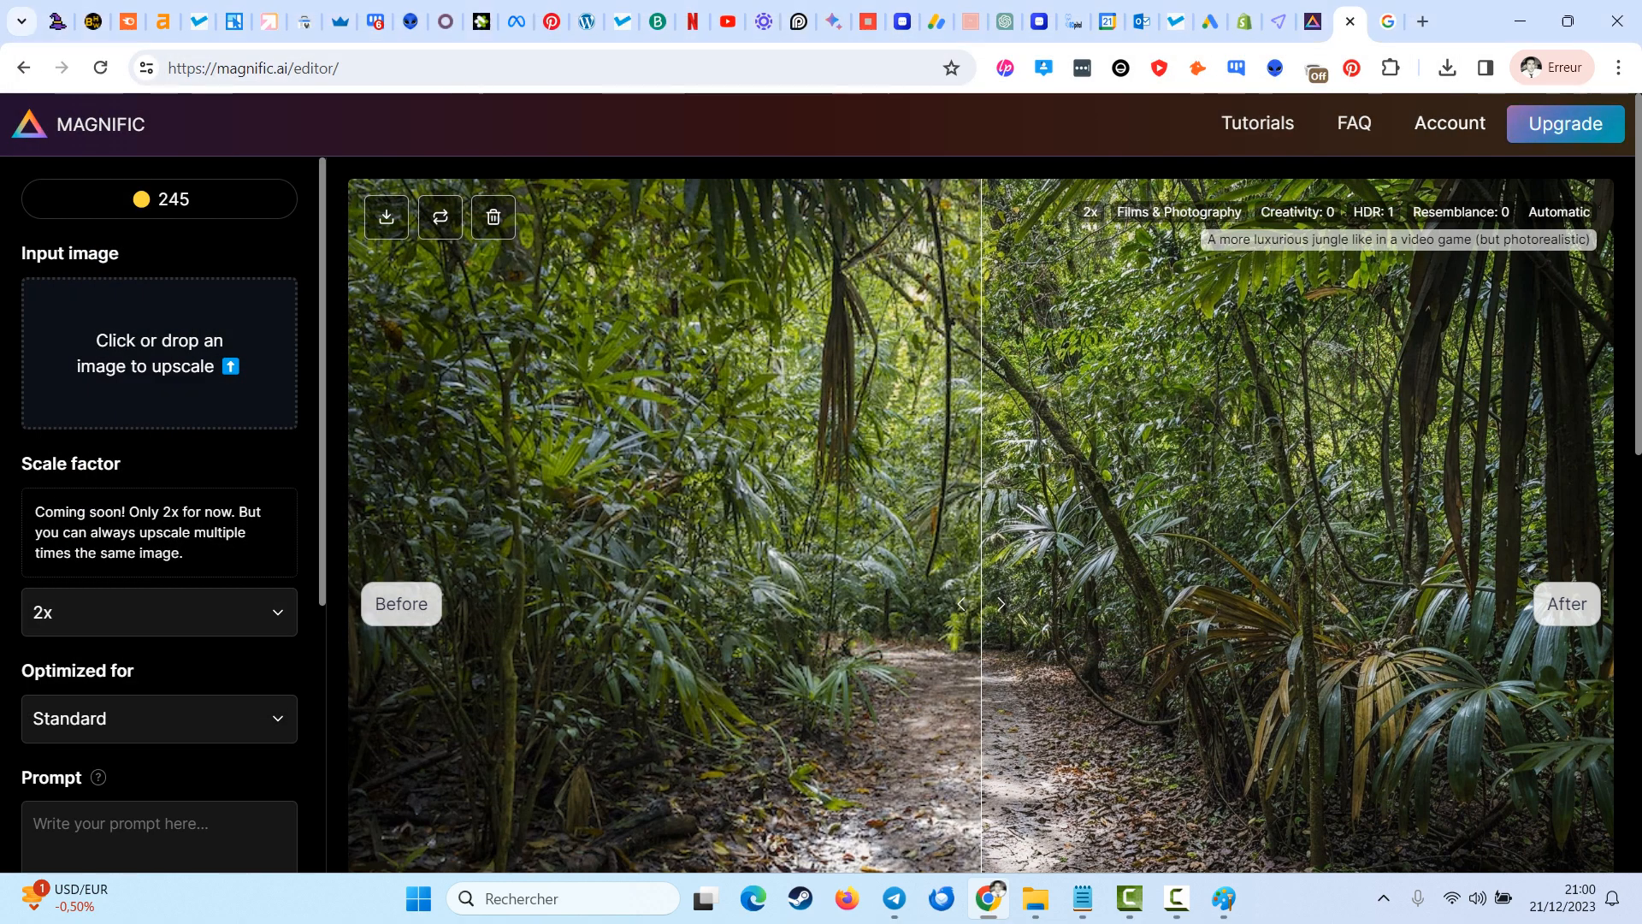
scroll(159, 513, "down", 3)
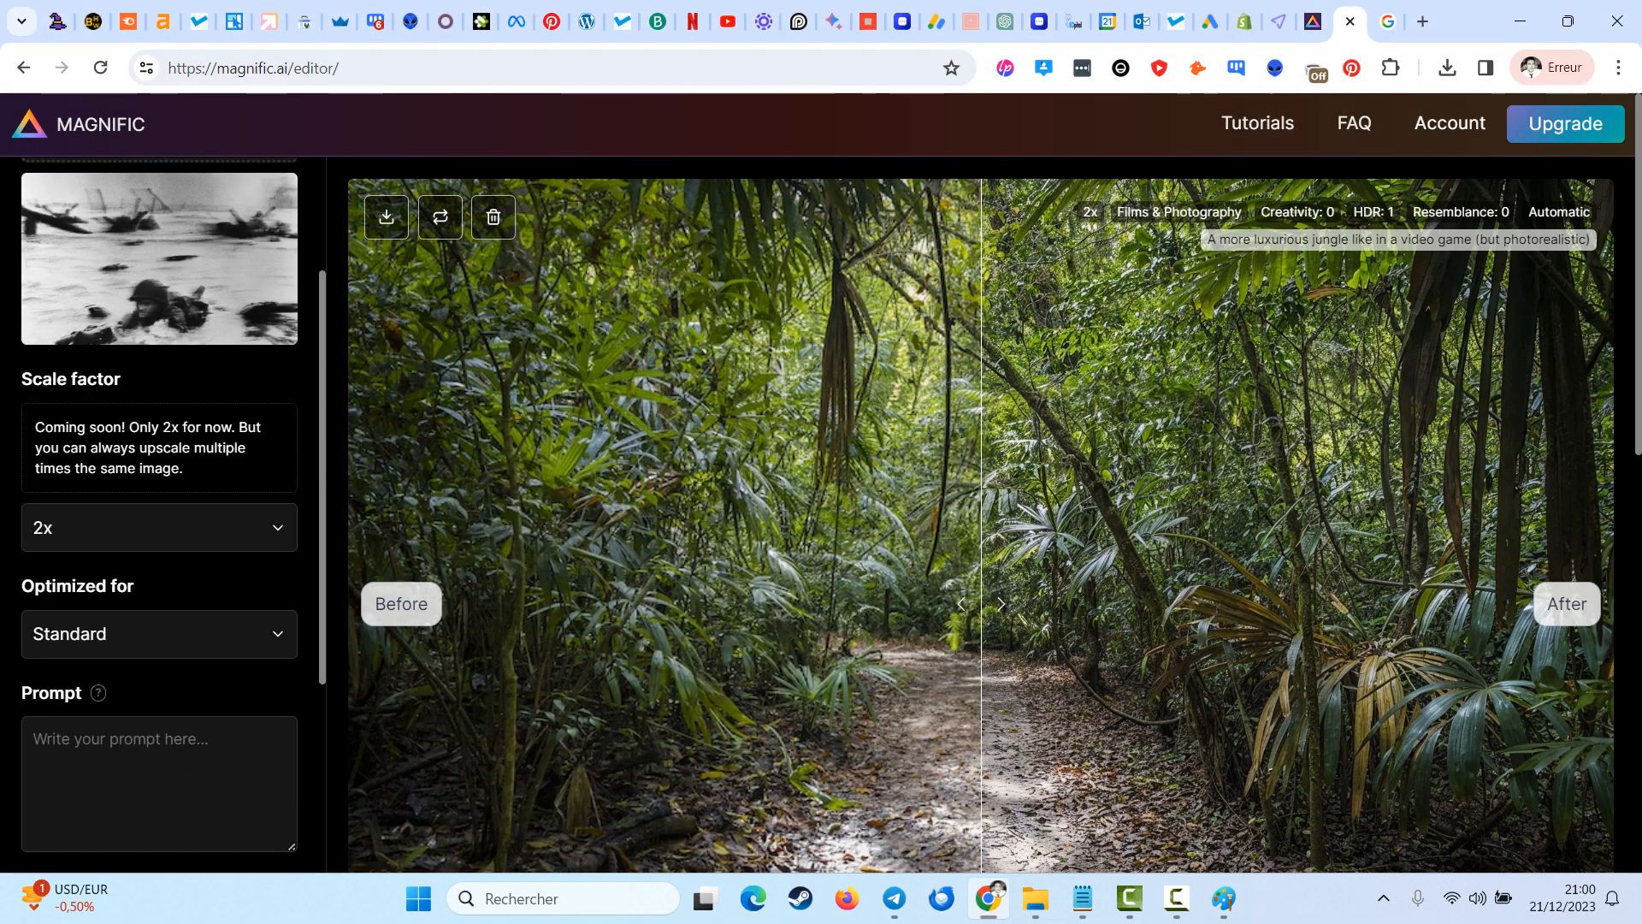
type("k")
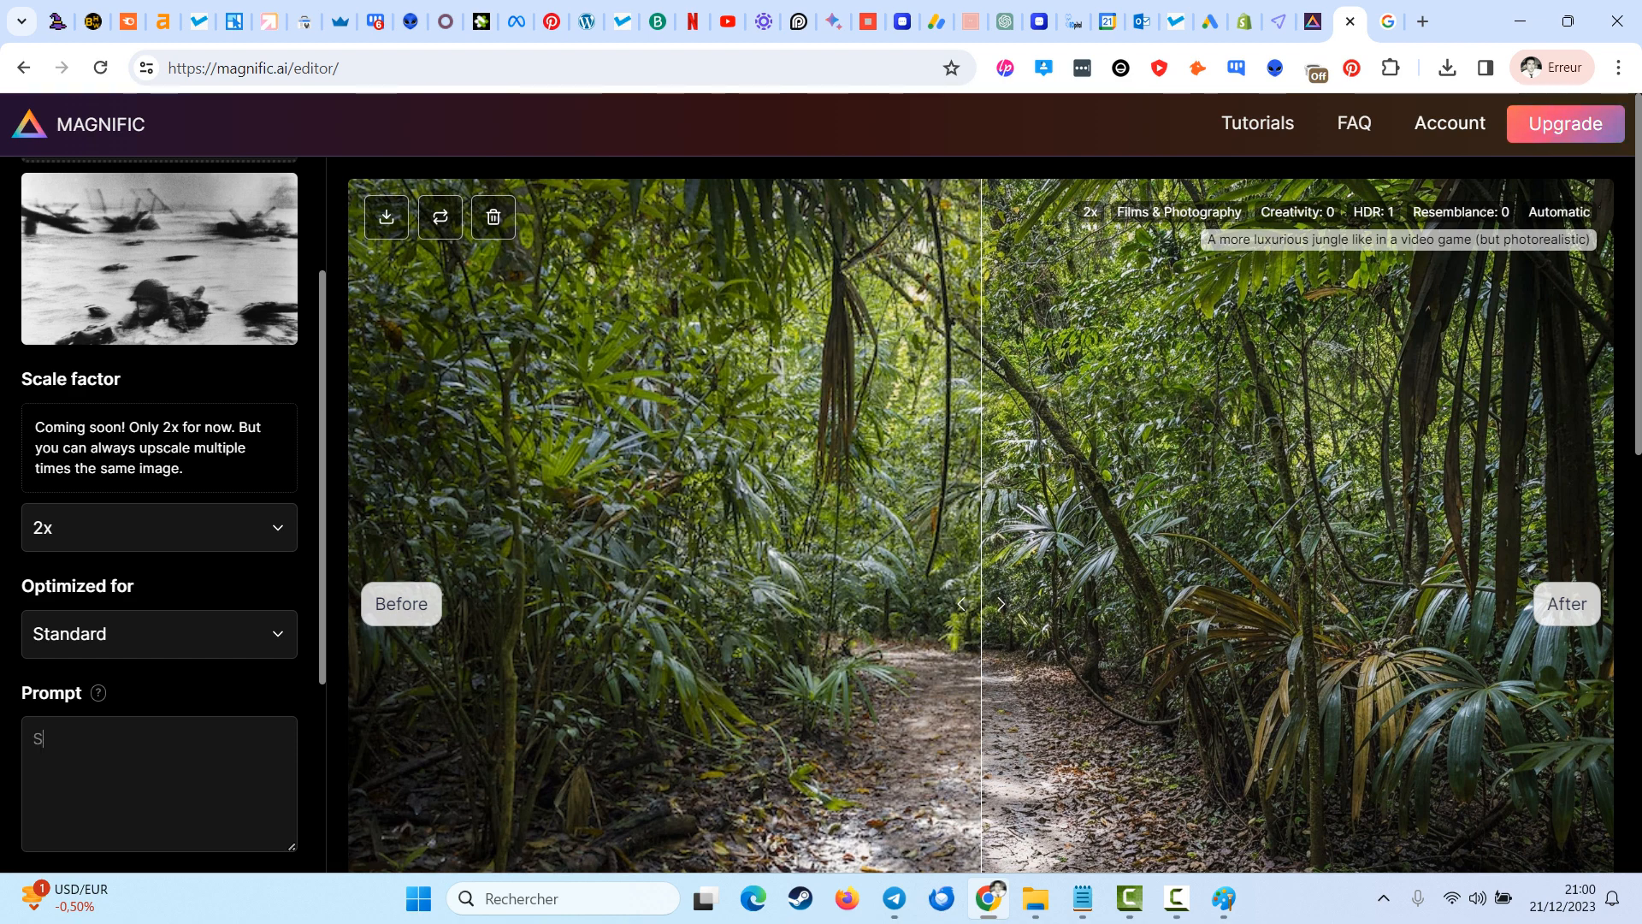
key("BackSpace")
type("Keep the image historical and accurate but less blurry.")
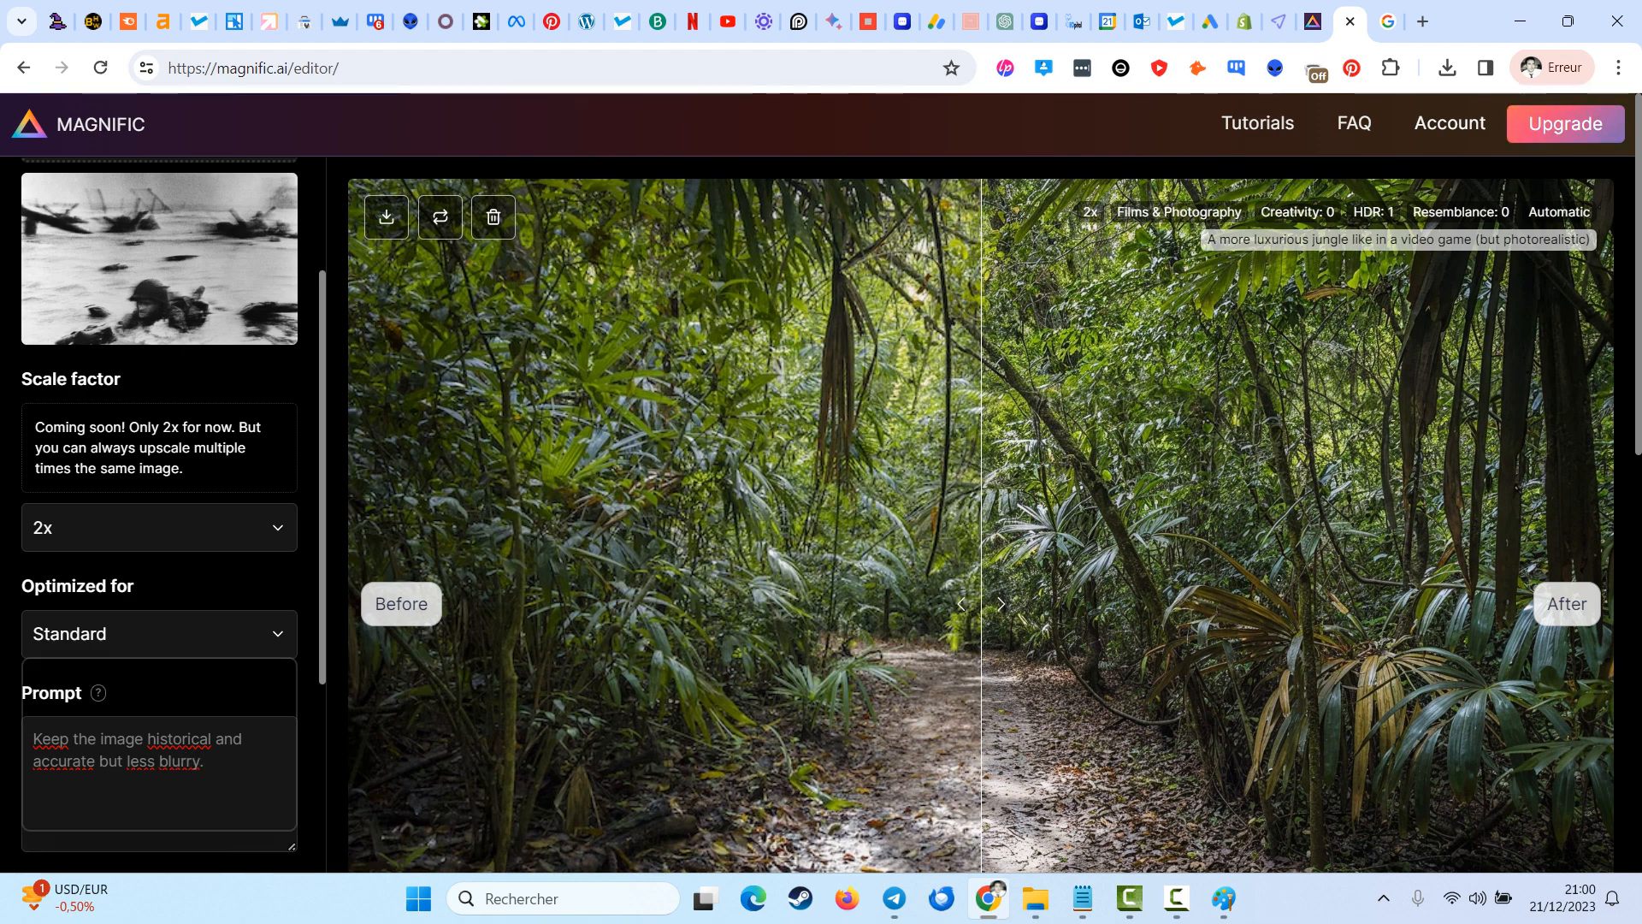
- Optimize the upscale for Films & Photography and start upscaling the landing photo at 2x
left_click(158, 633)
key("Return")
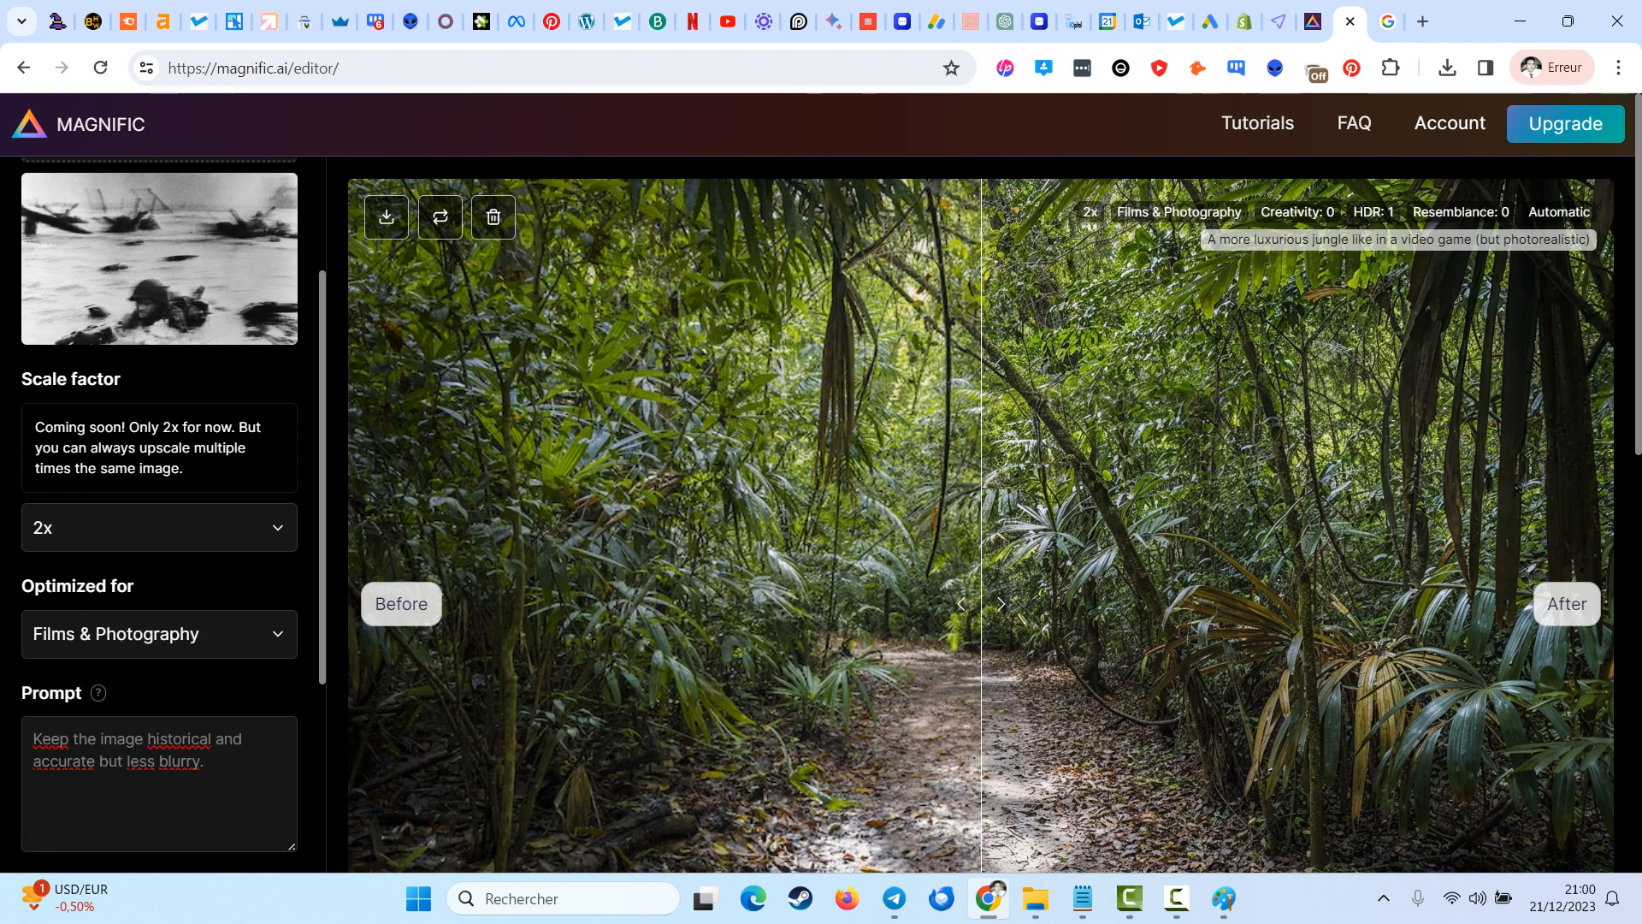
scroll(159, 513, "down", 5)
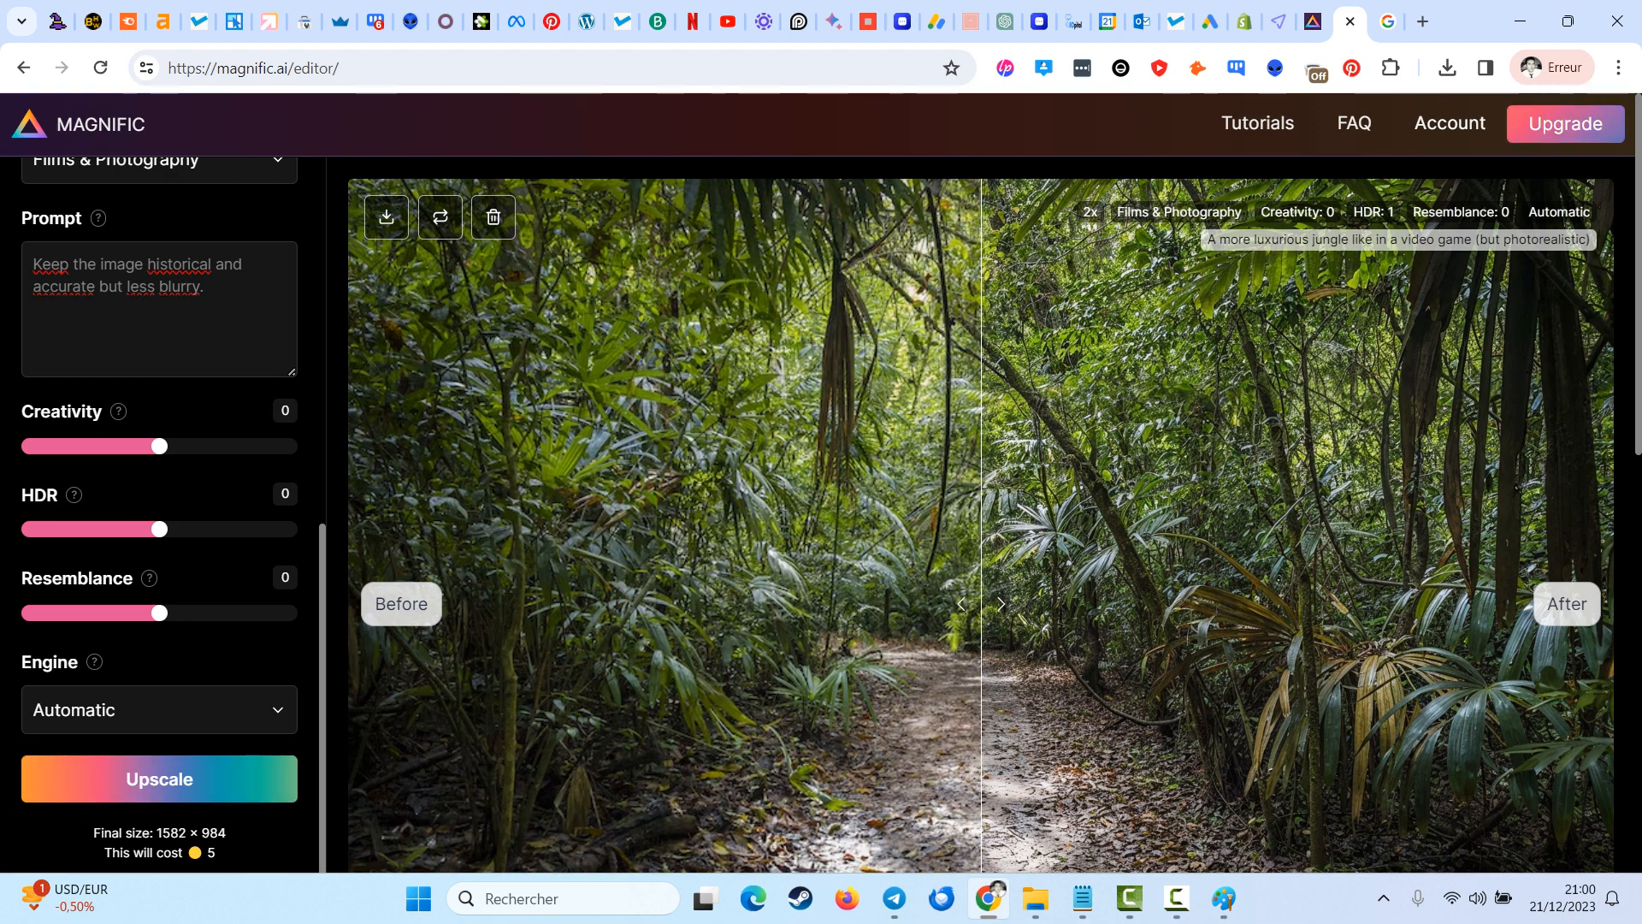
left_click(159, 778)
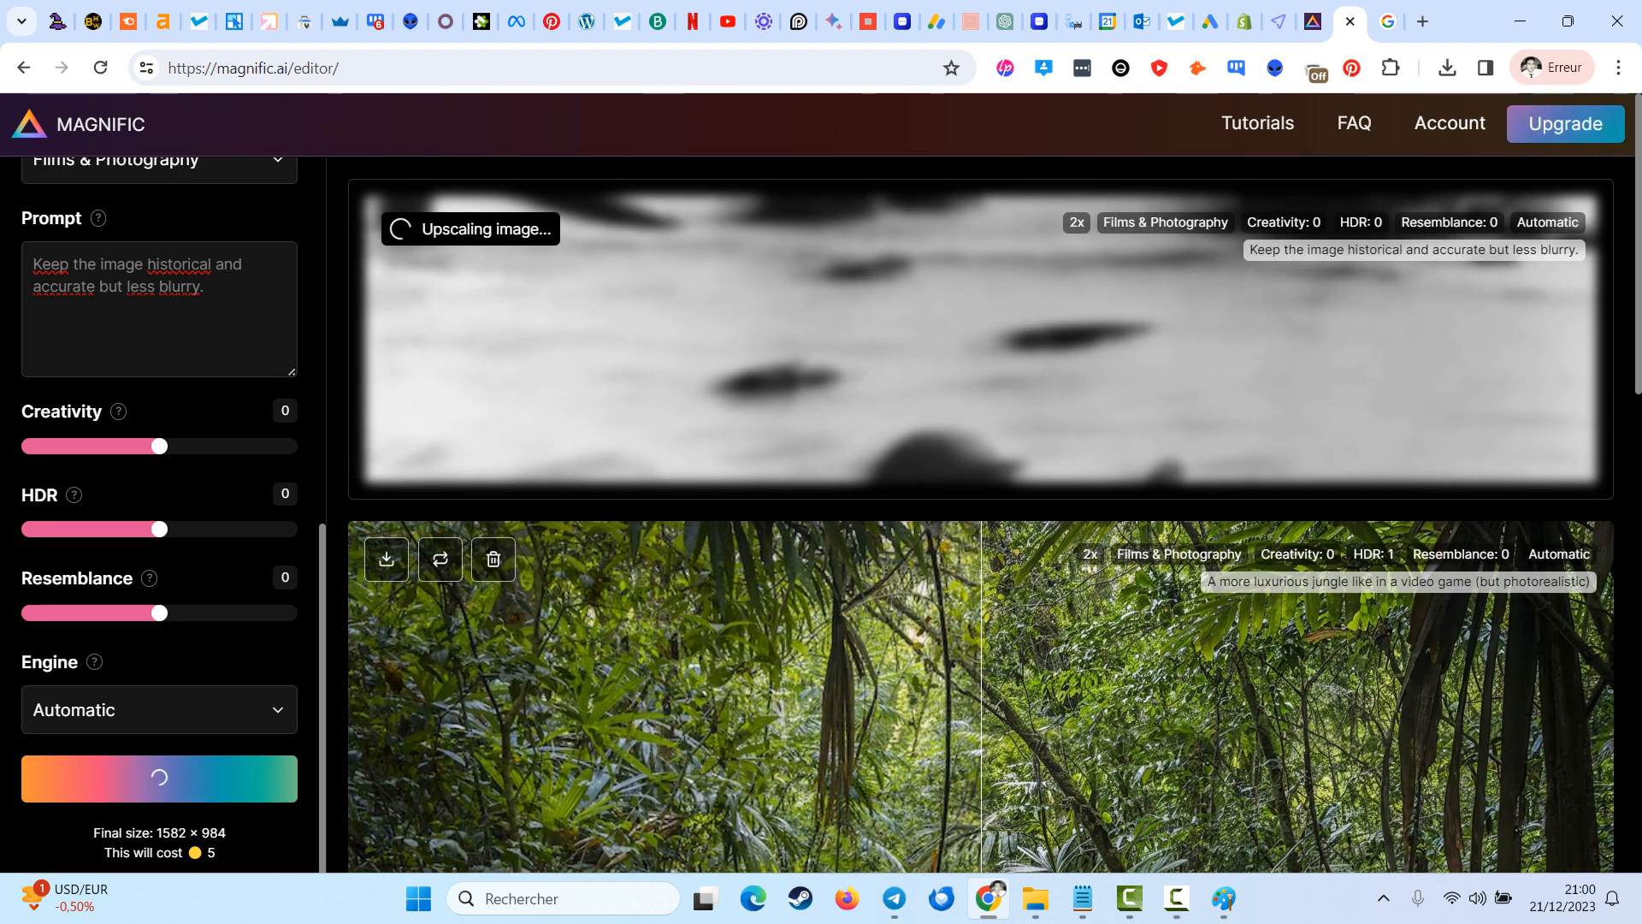
scroll(159, 513, "up", 7)
scroll(159, 513, "up", 1)
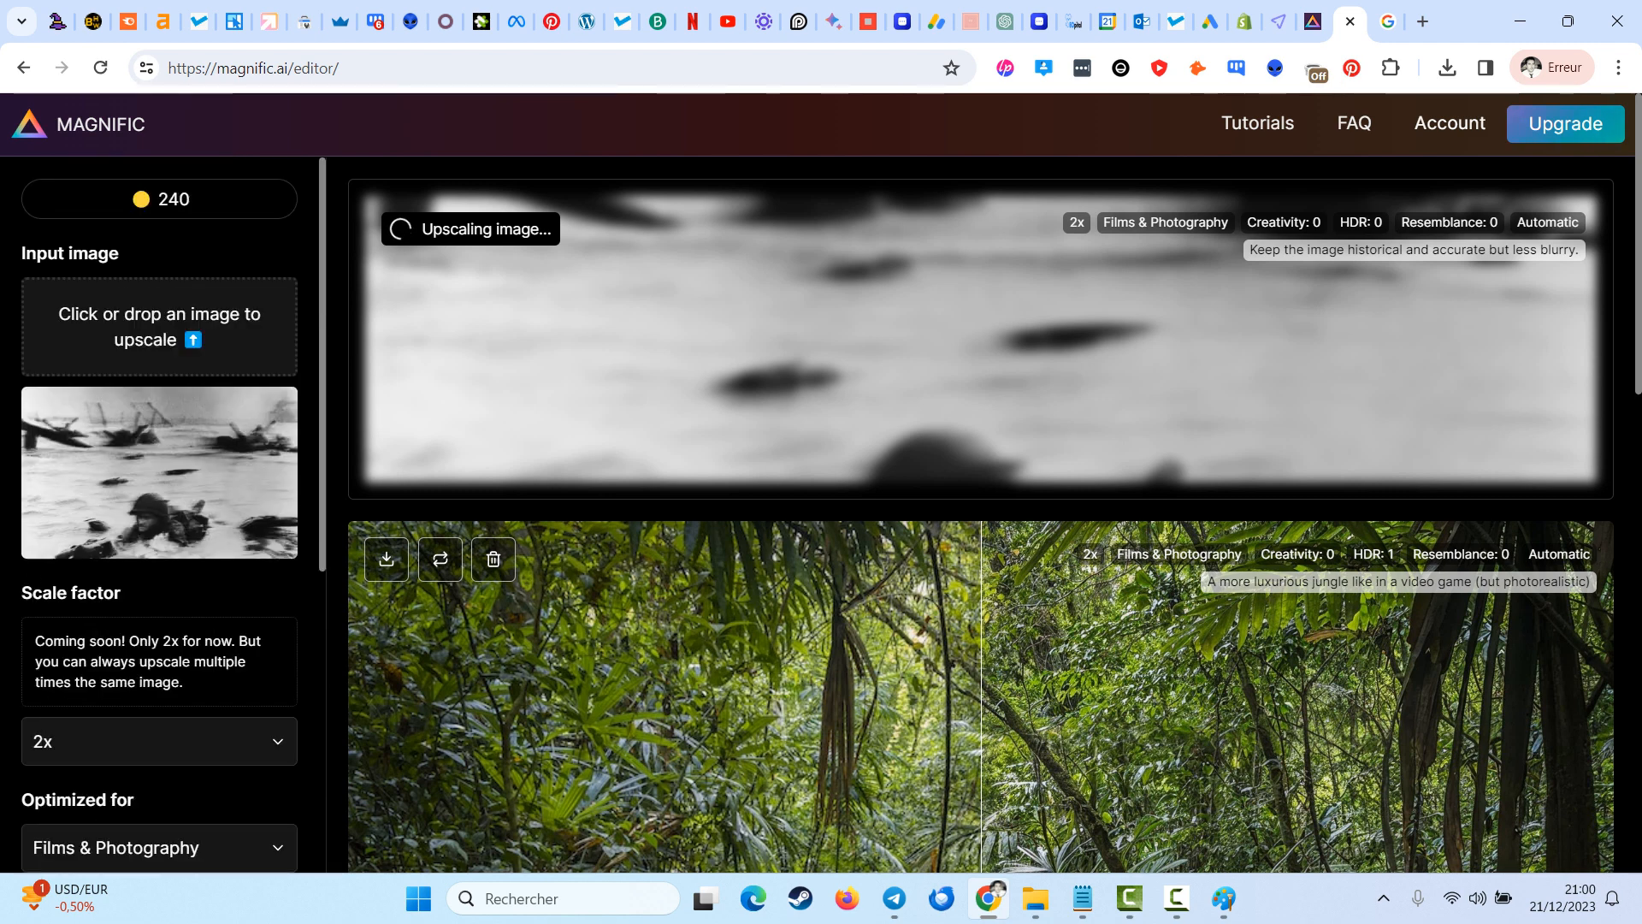
scroll(159, 513, "down", 6)
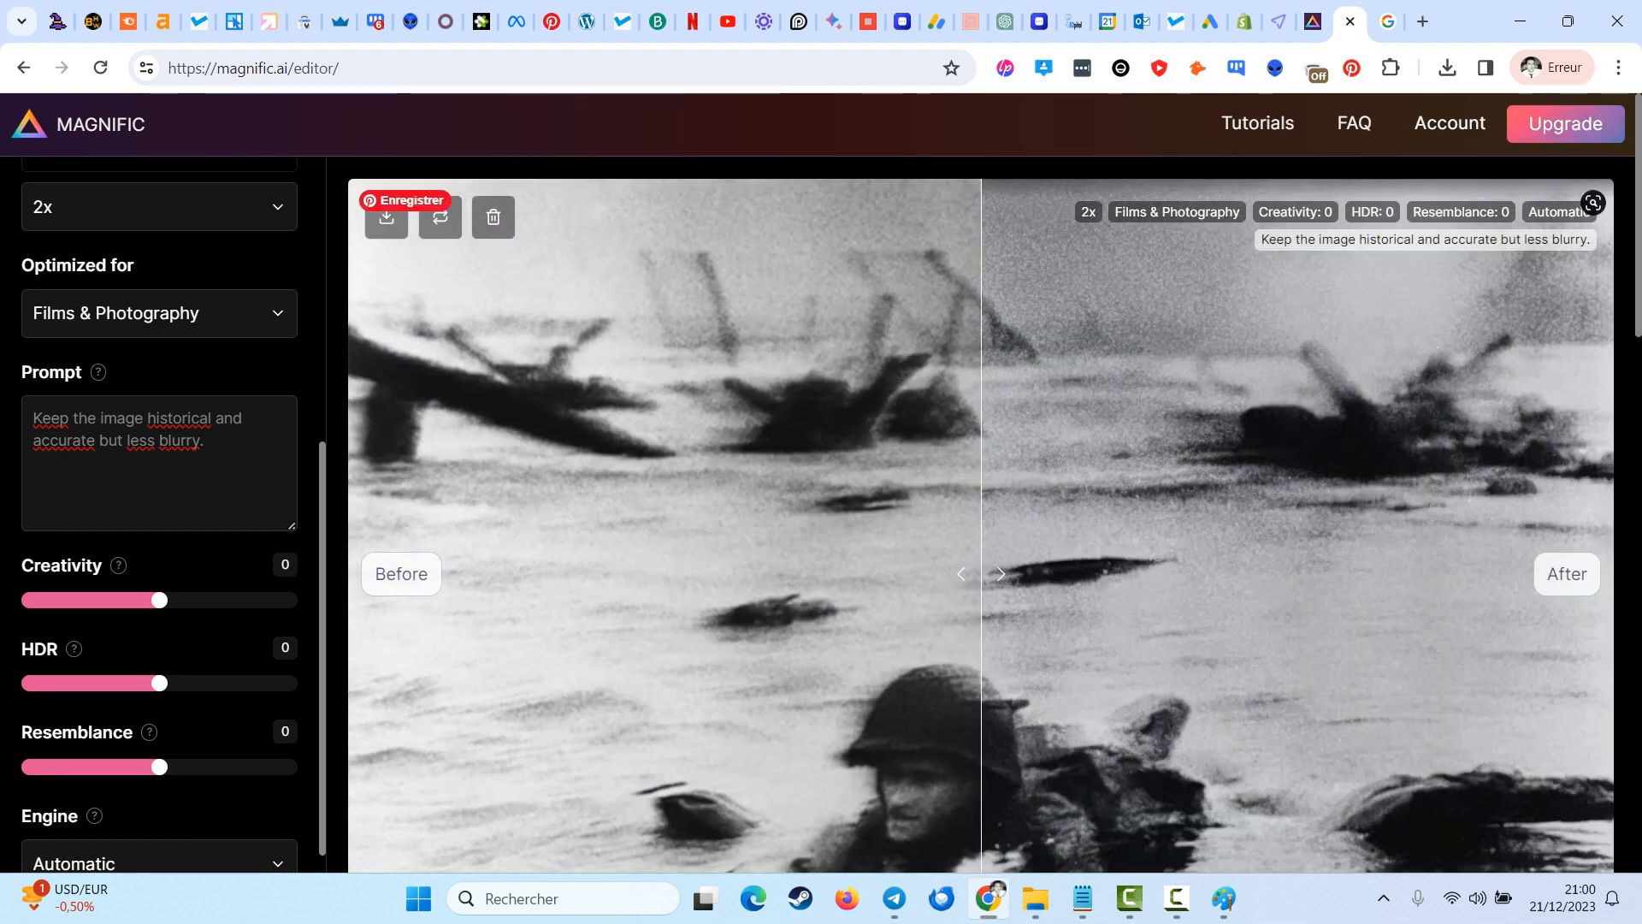
- Compare the before and after versions of the upscaled beach landing photo, sliding the divider fully to the original
scroll(981, 513, "down", 2)
scroll(981, 513, "up", 1)
left_click_drag(981, 479, 1613, 479)
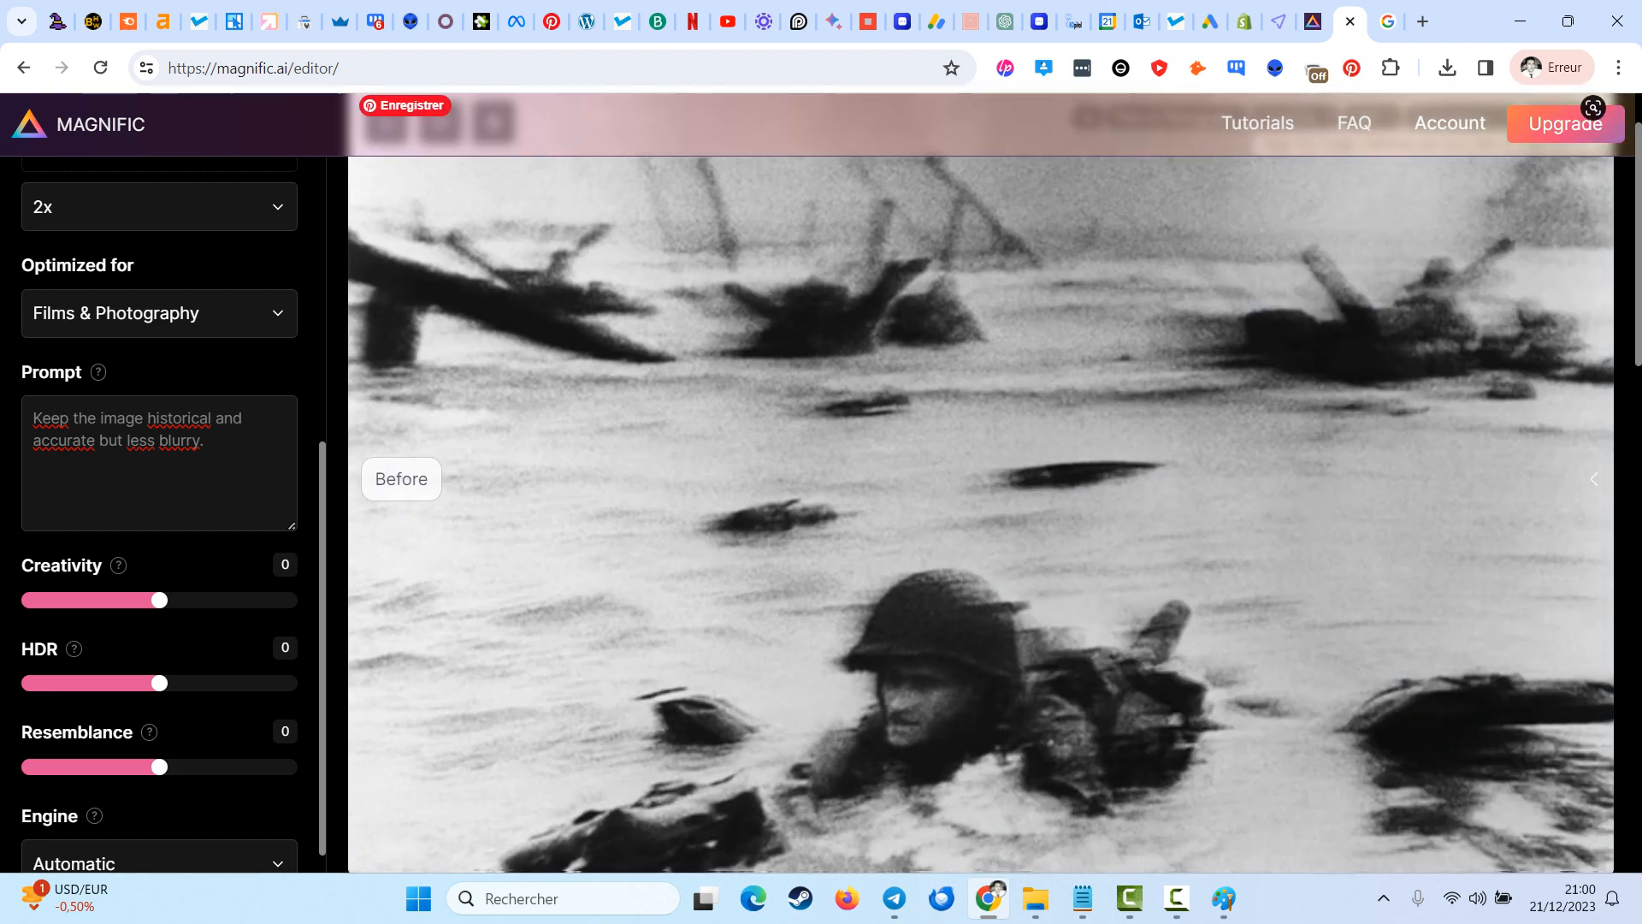
scroll(981, 513, "up", 1)
scroll(981, 513, "down", 3)
scroll(981, 513, "up", 2)
scroll(981, 513, "up", 2)
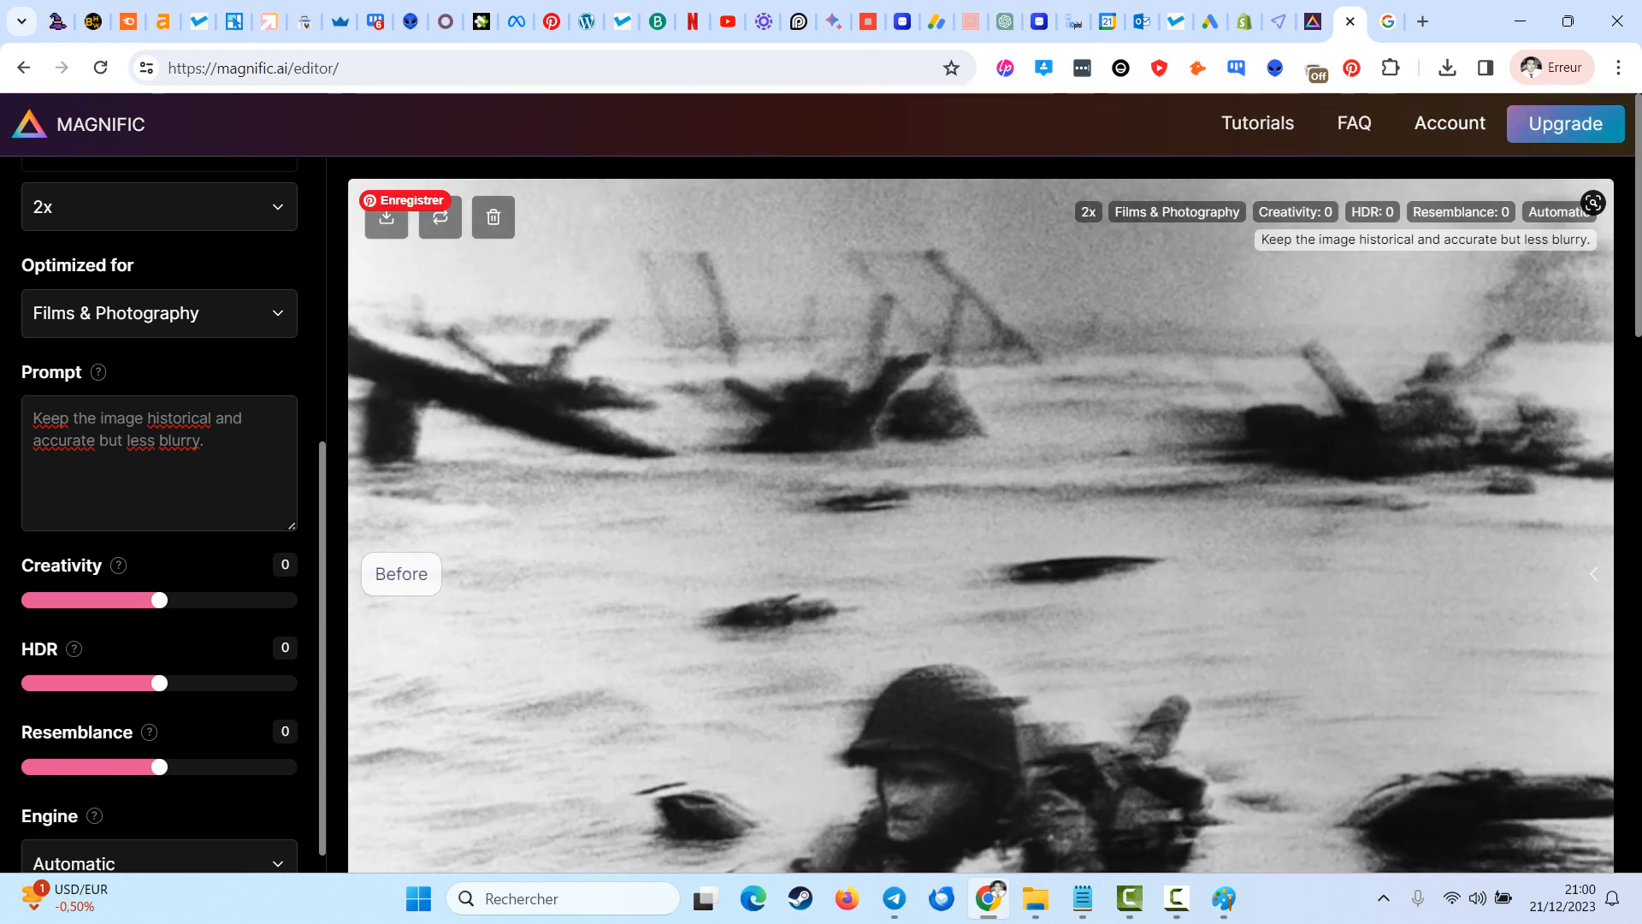
scroll(981, 513, "down", 3)
scroll(981, 513, "up", 1)
mouse_move(1613, 467)
left_mouse_down()
mouse_move(351, 467)
mouse_move(1594, 467)
left_mouse_up()
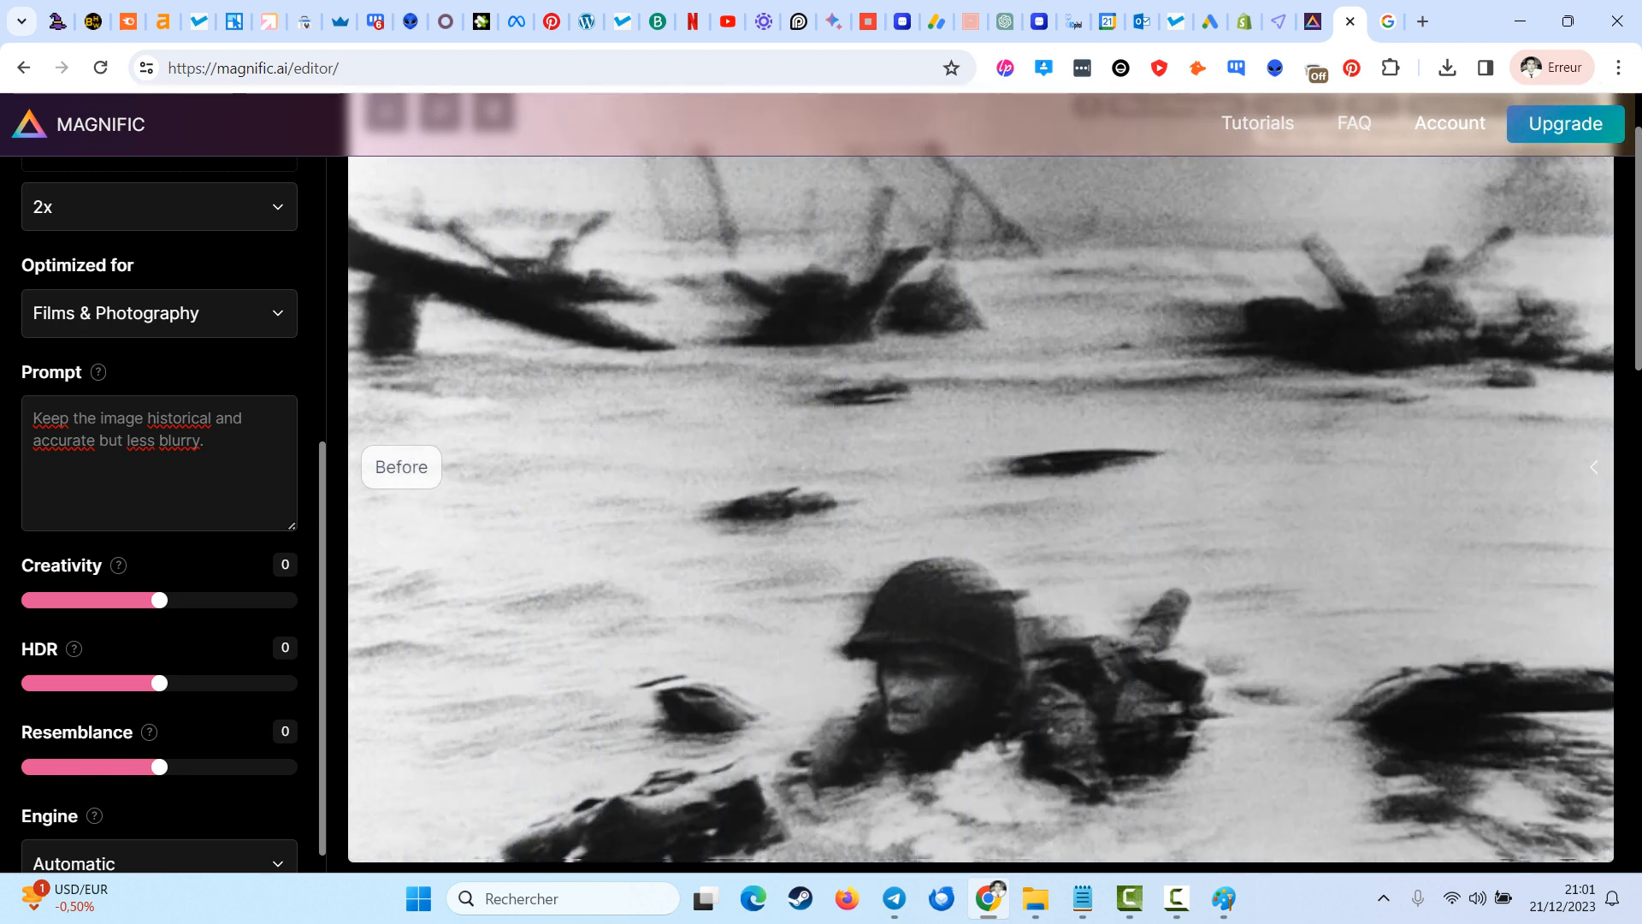
scroll(981, 513, "up", 1)
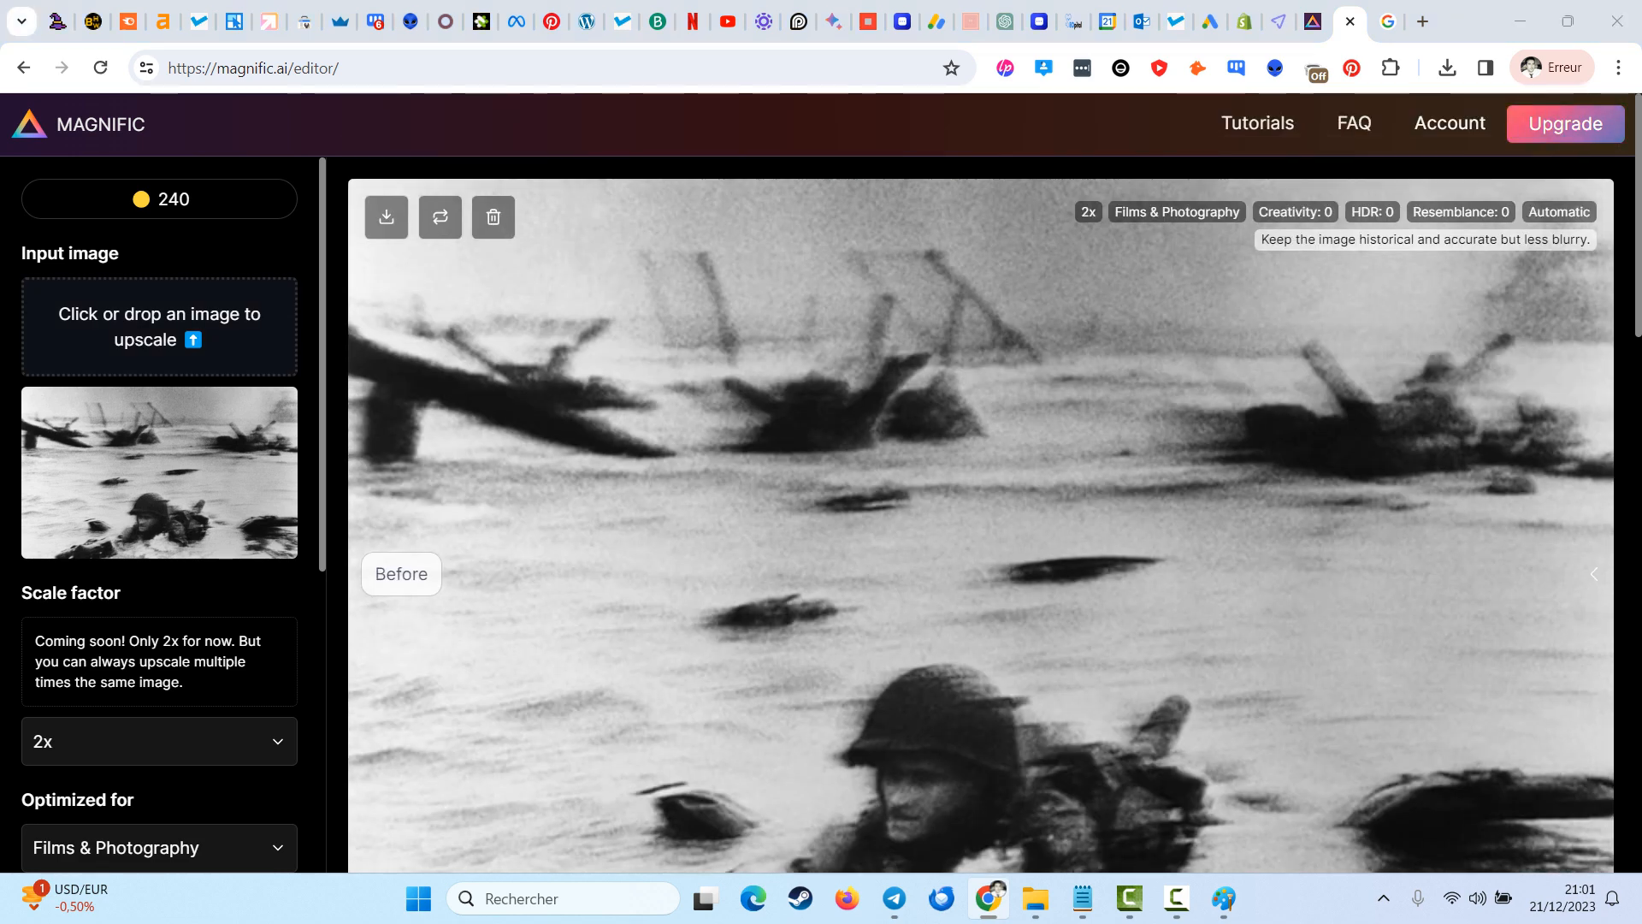
- Choose the robes-mariage-cannes photo as the input image and optimize the upscale for Art & Illustrations
left_click(159, 325)
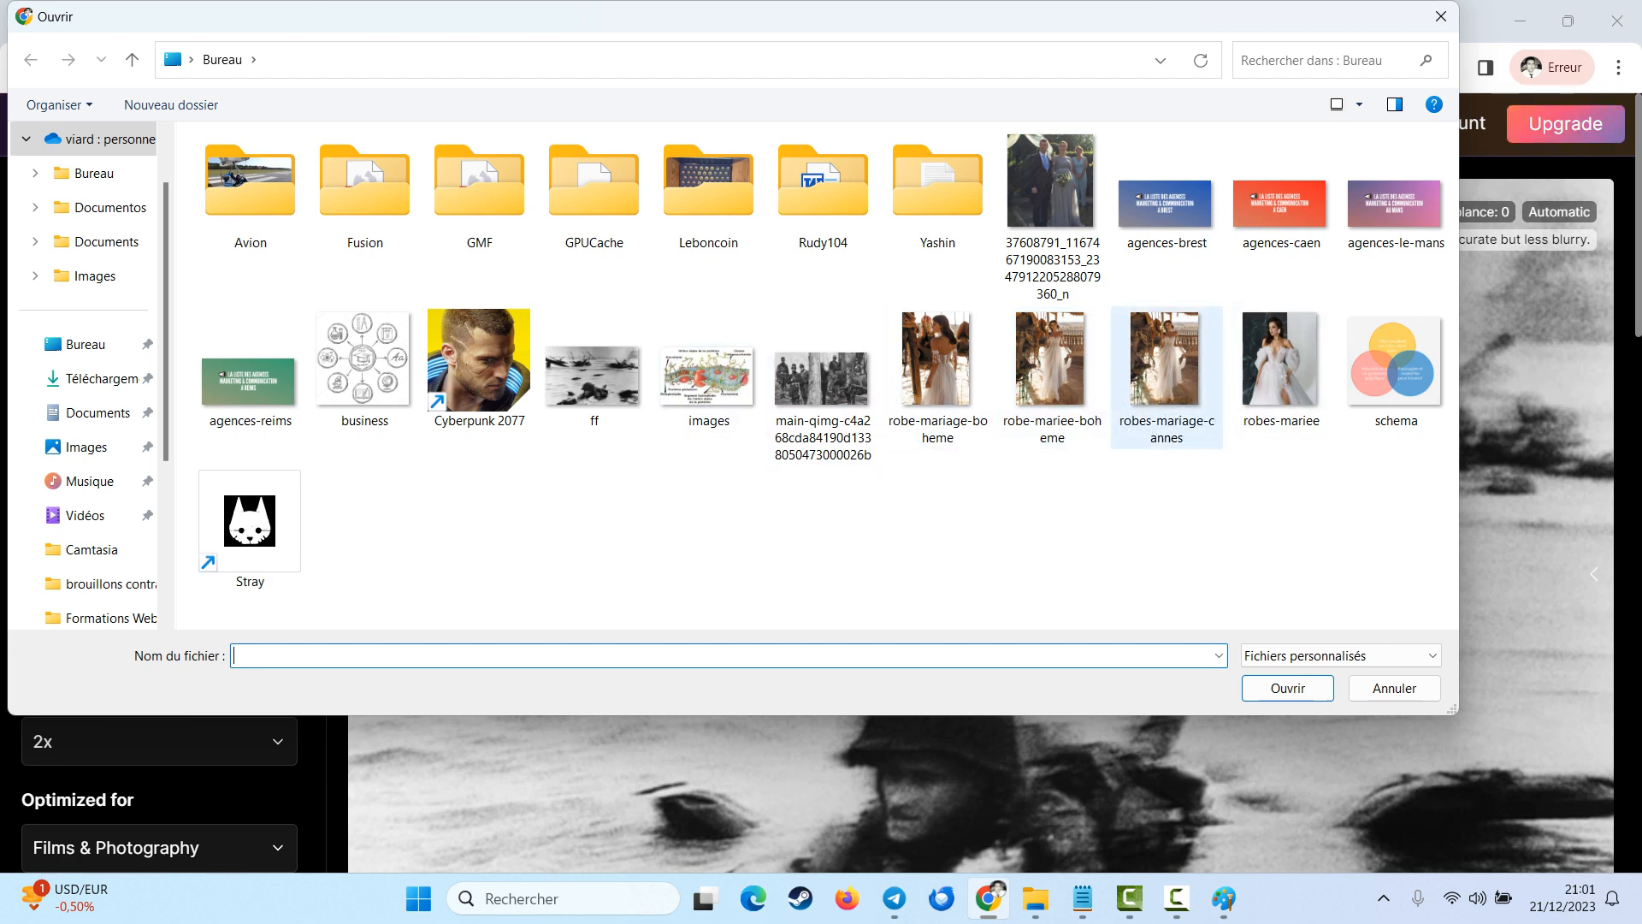
double_click(1166, 376)
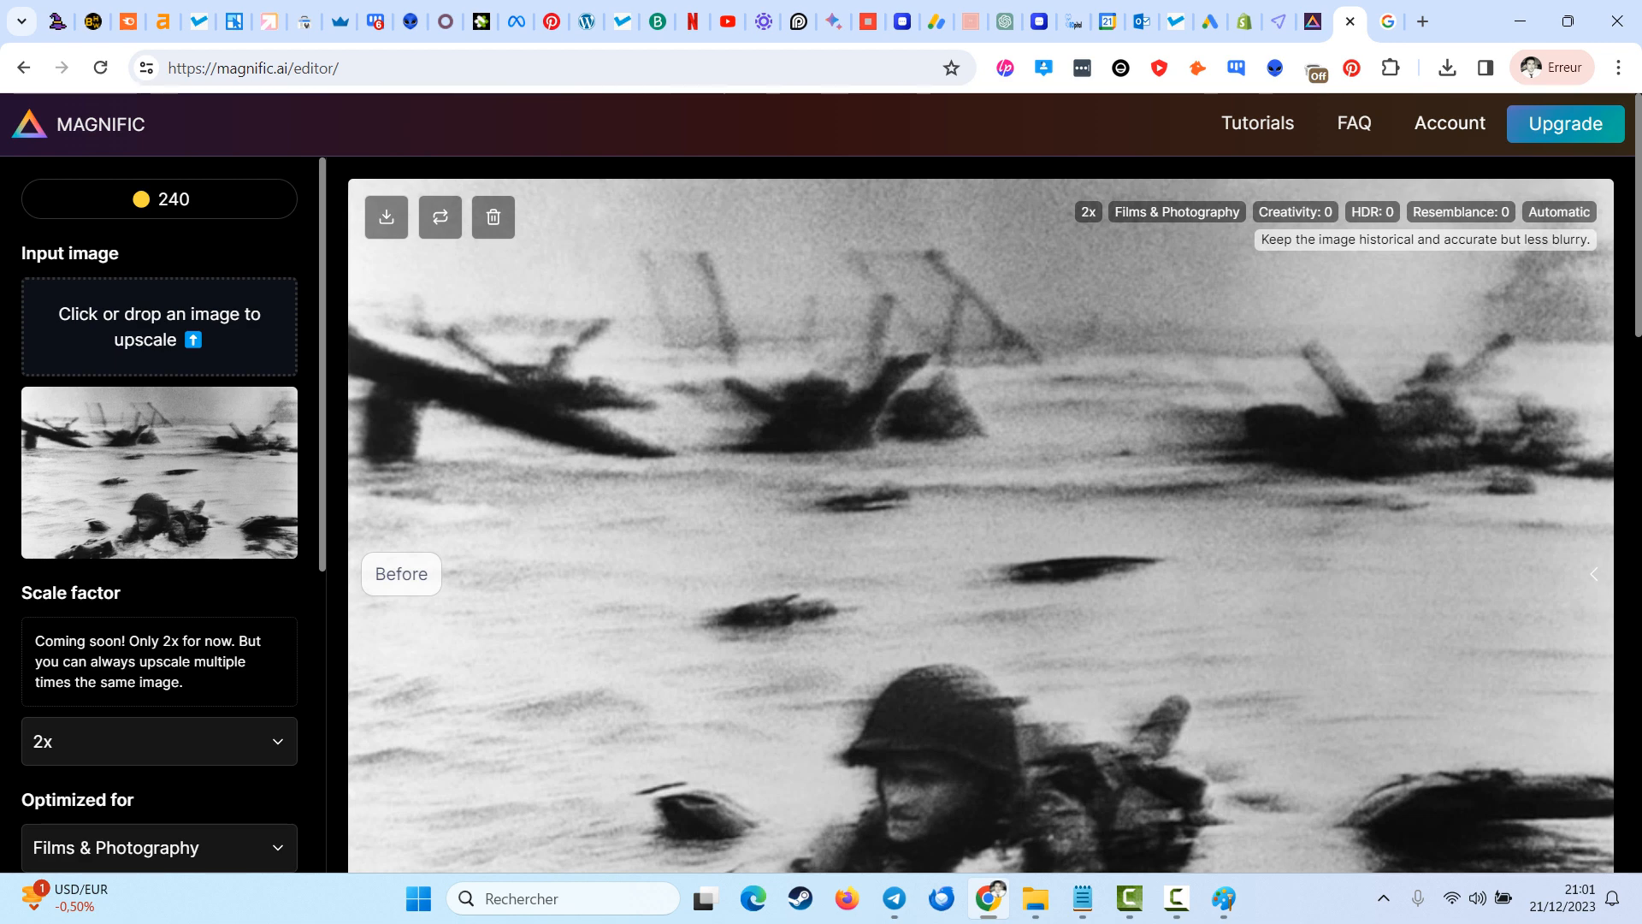
scroll(159, 513, "down", 9)
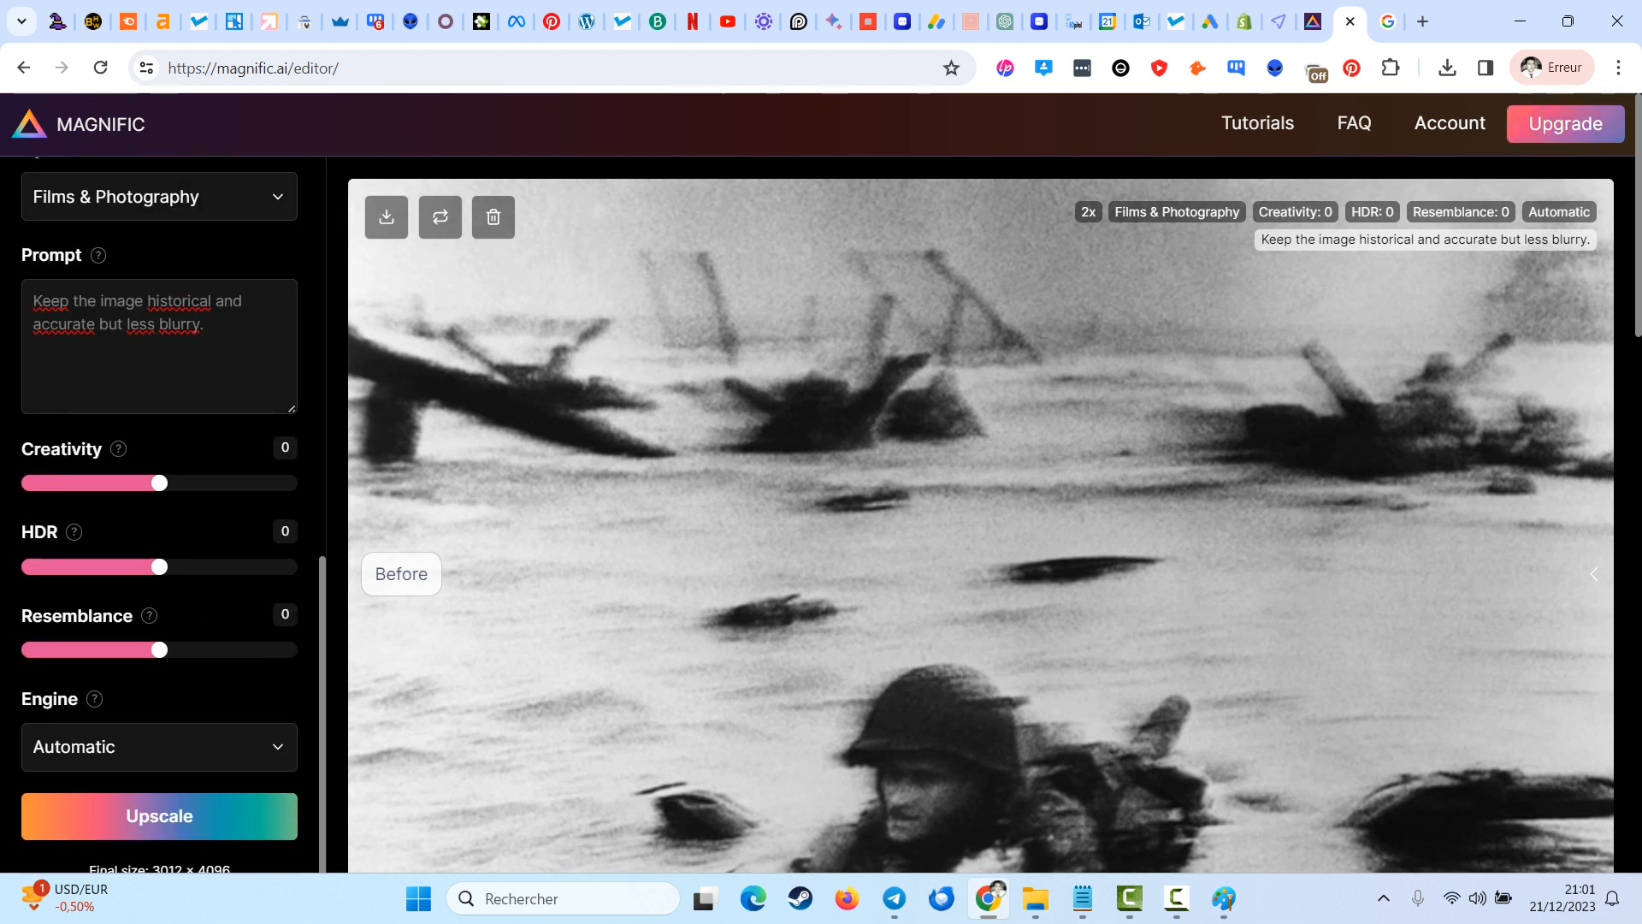
left_click(159, 197)
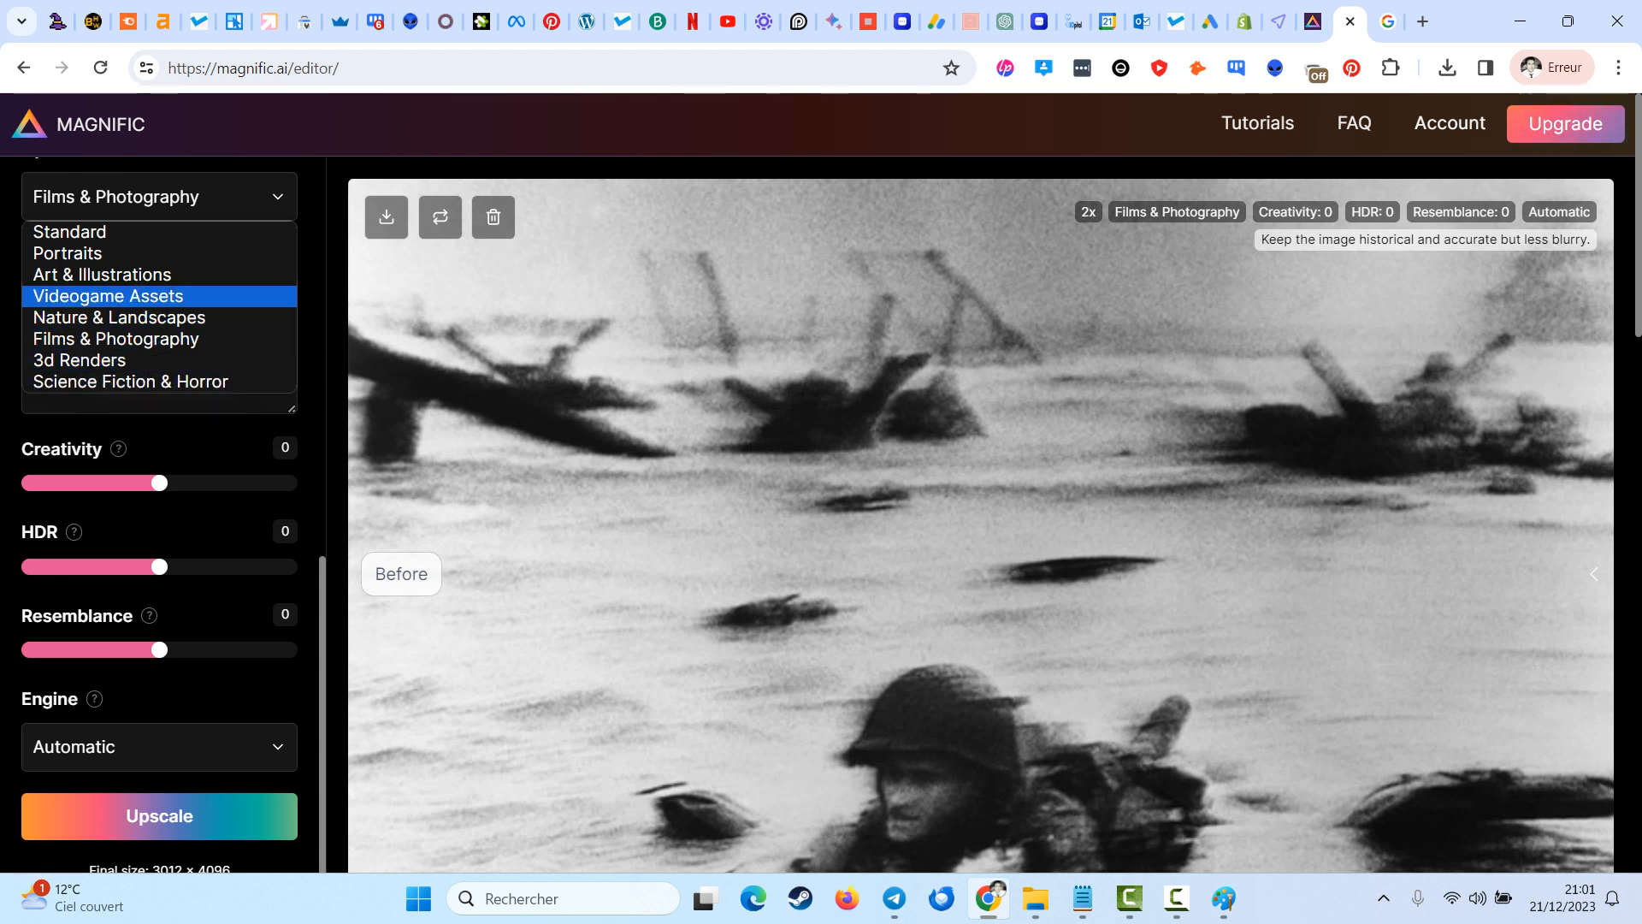
left_click(102, 274)
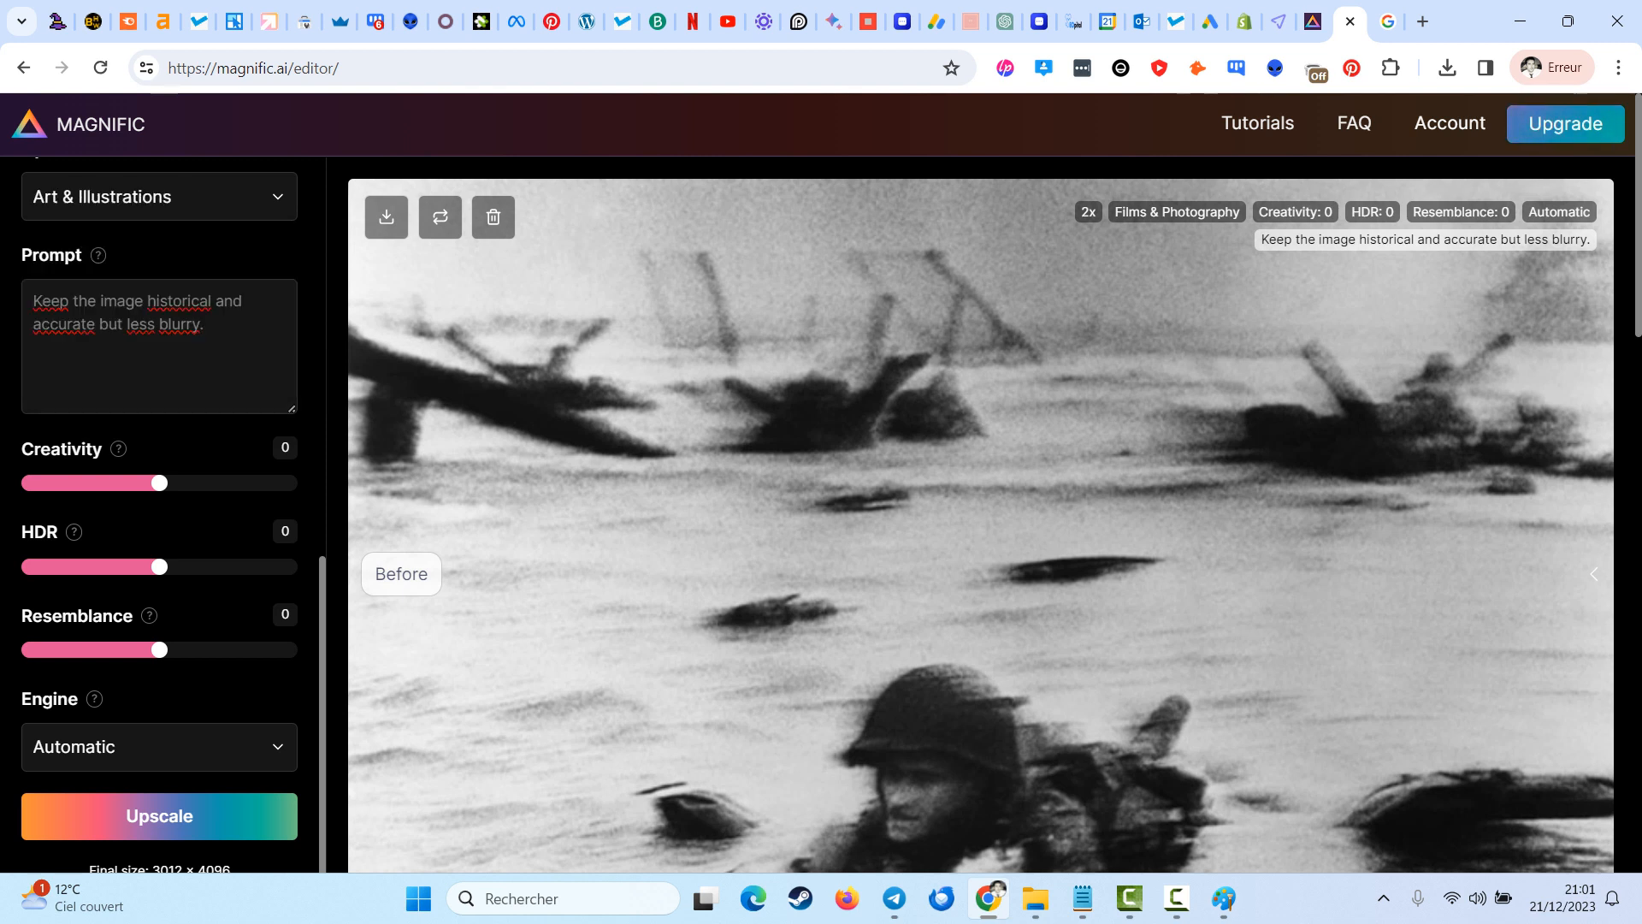
- Set the prompt to "Make me a gorgious and fairytale image of this wedding dress" and raise Creativity and HDR to 10
triple_click(172, 323)
type("Mak")
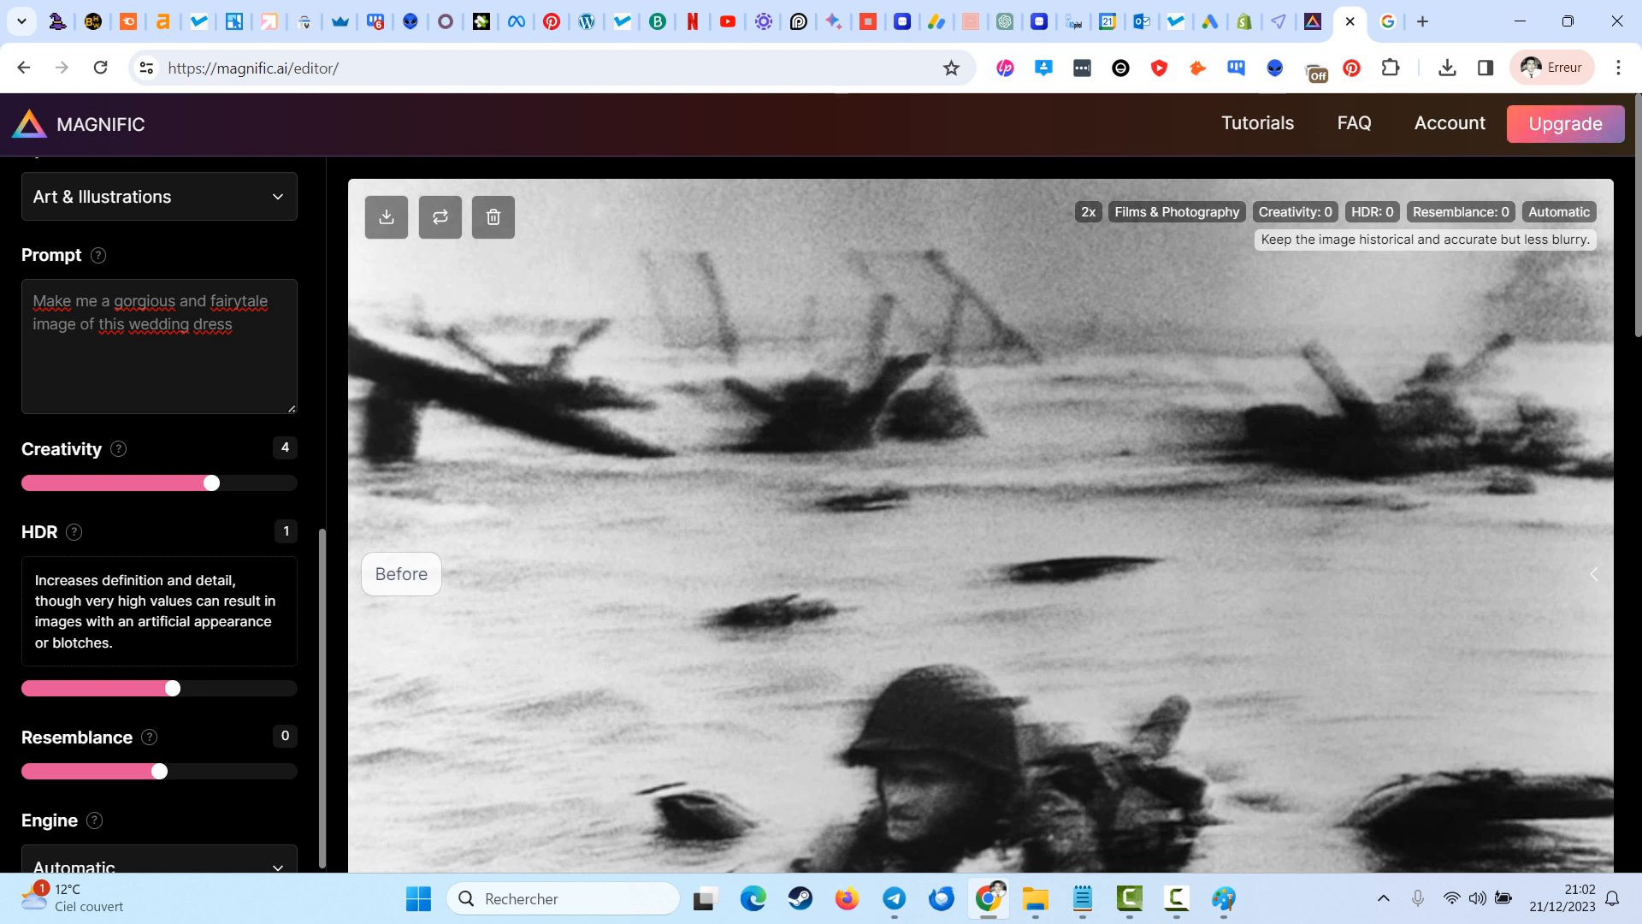
key("Left")
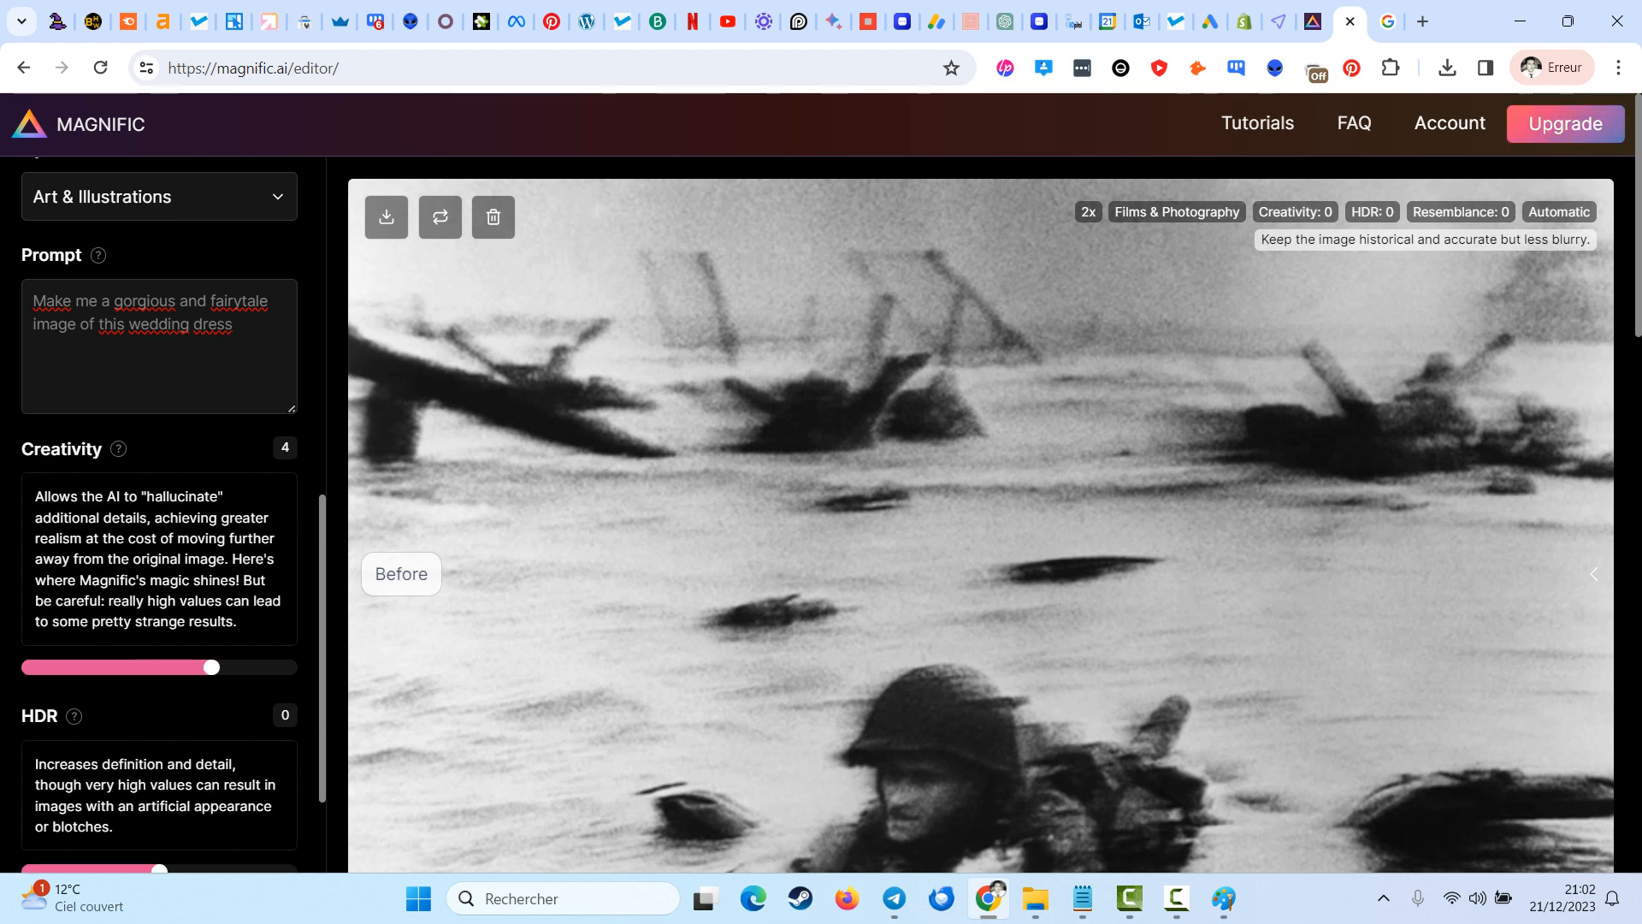
scroll(159, 513, "down", 1)
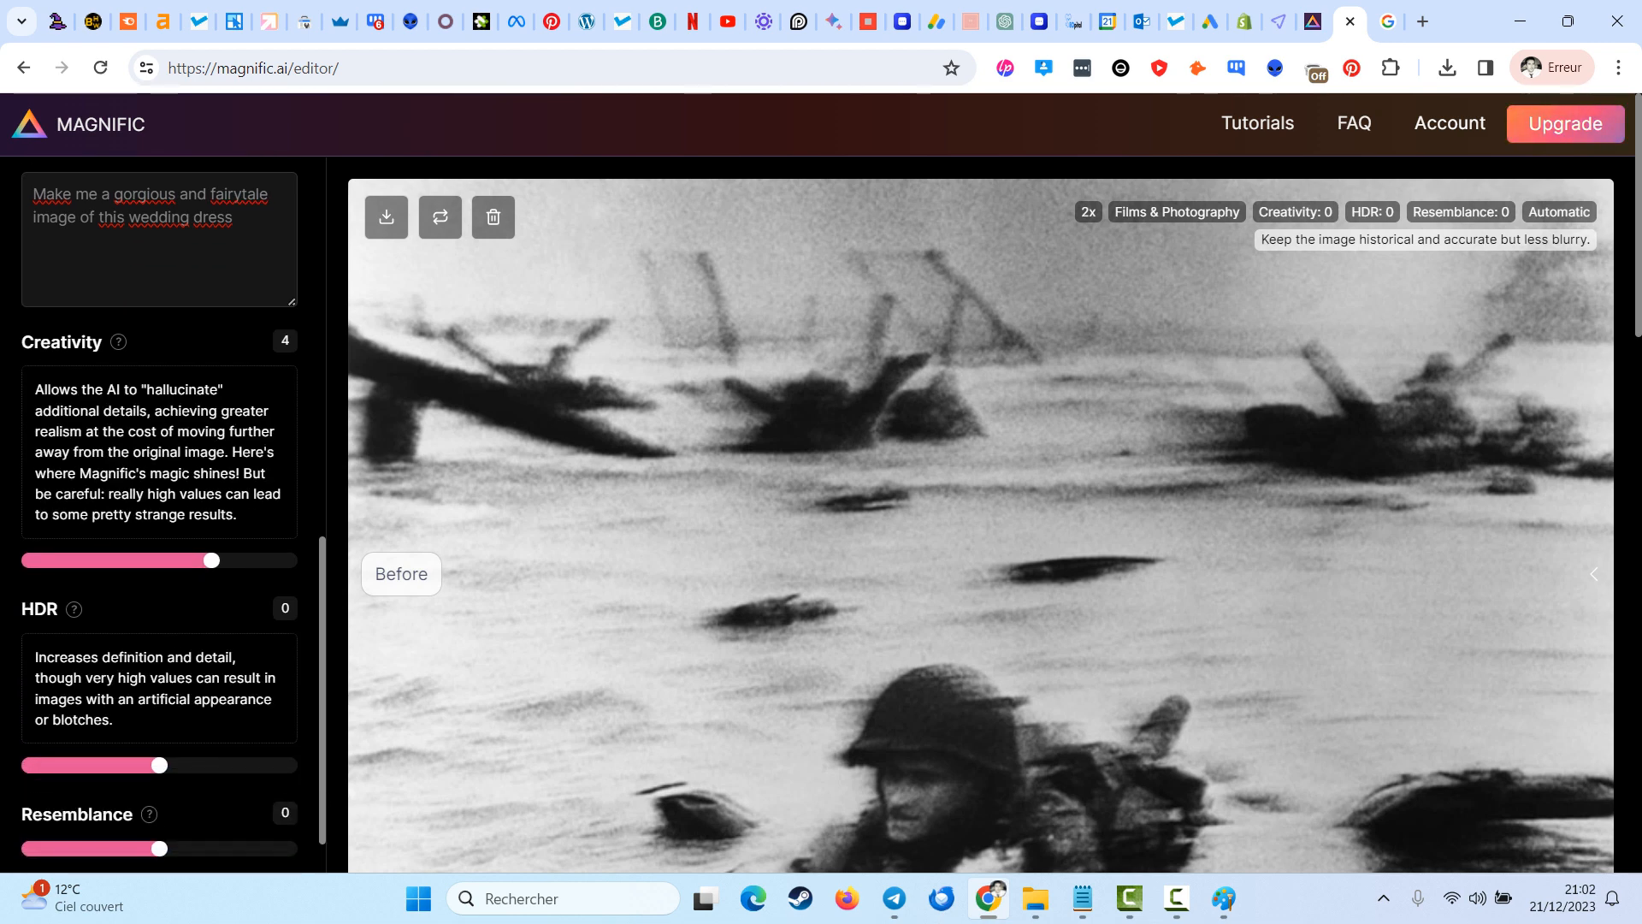
scroll(159, 514, "down", 2)
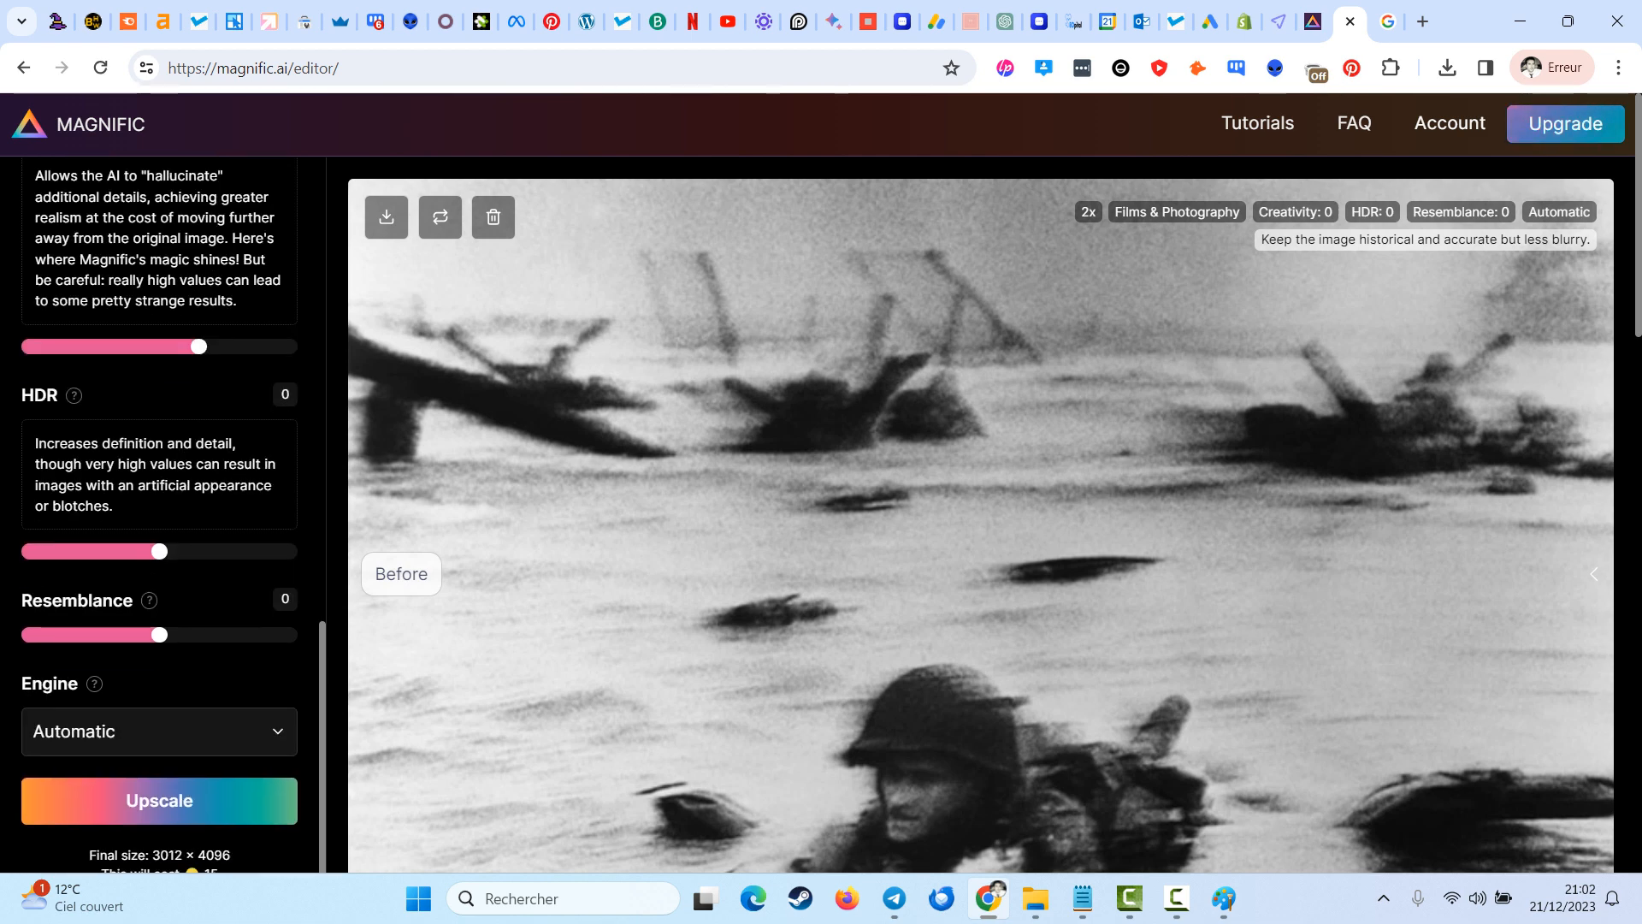
left_click_drag(198, 346, 290, 346)
left_click_drag(159, 550, 290, 551)
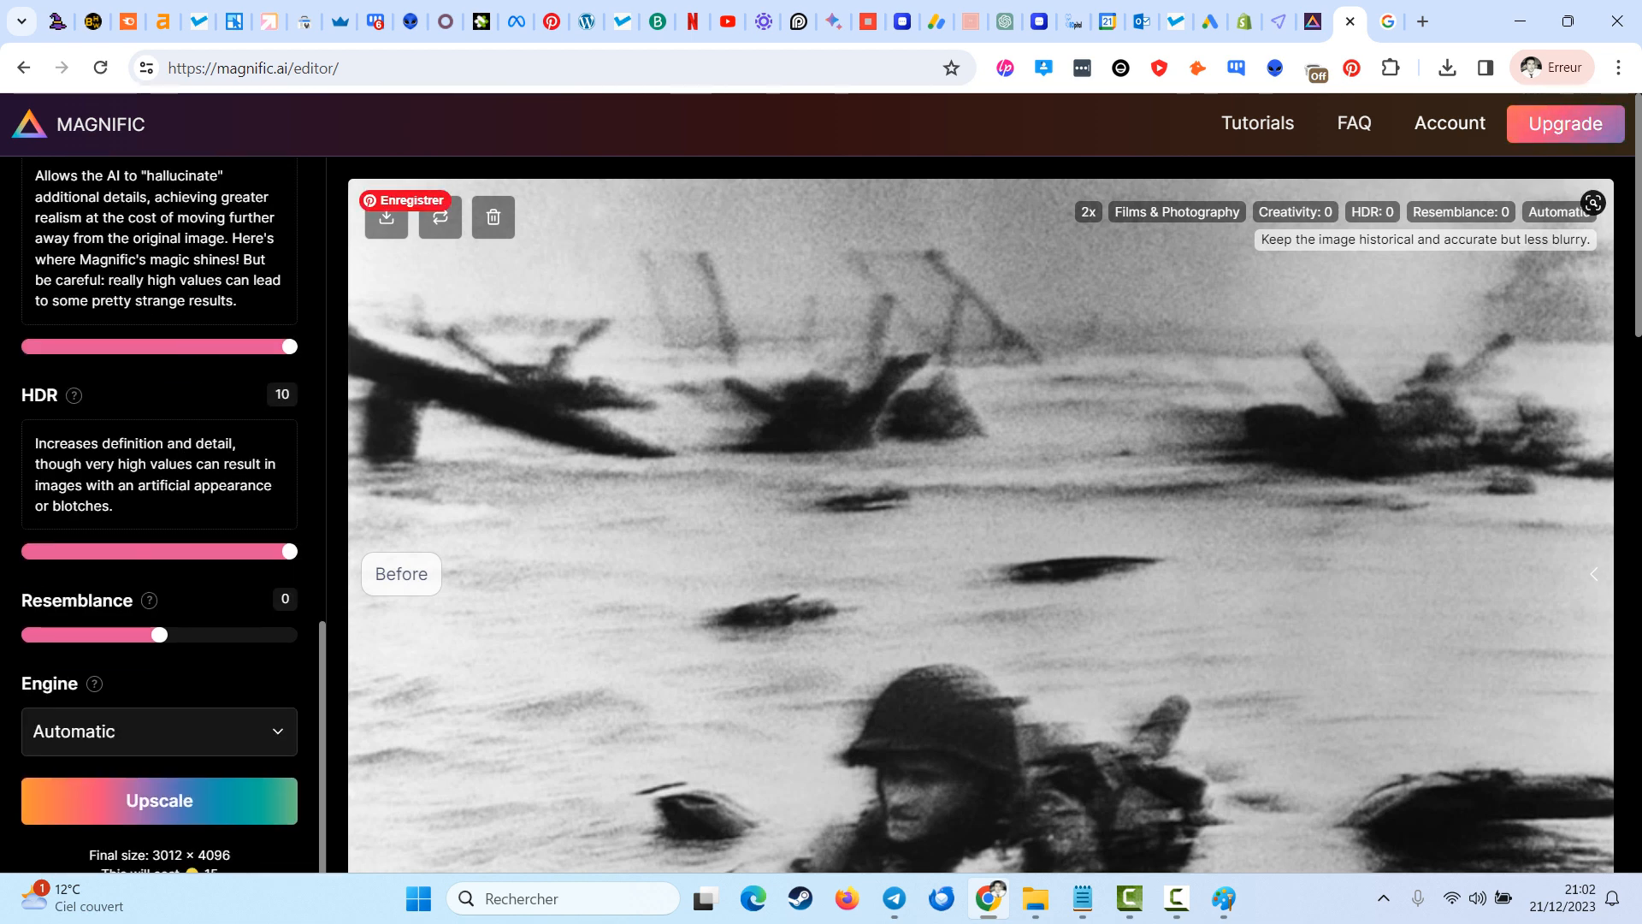
- Show the Resemblance explanation, set Resemblance to 4 and start upscaling the wedding dress photo at 2x
left_click(149, 600)
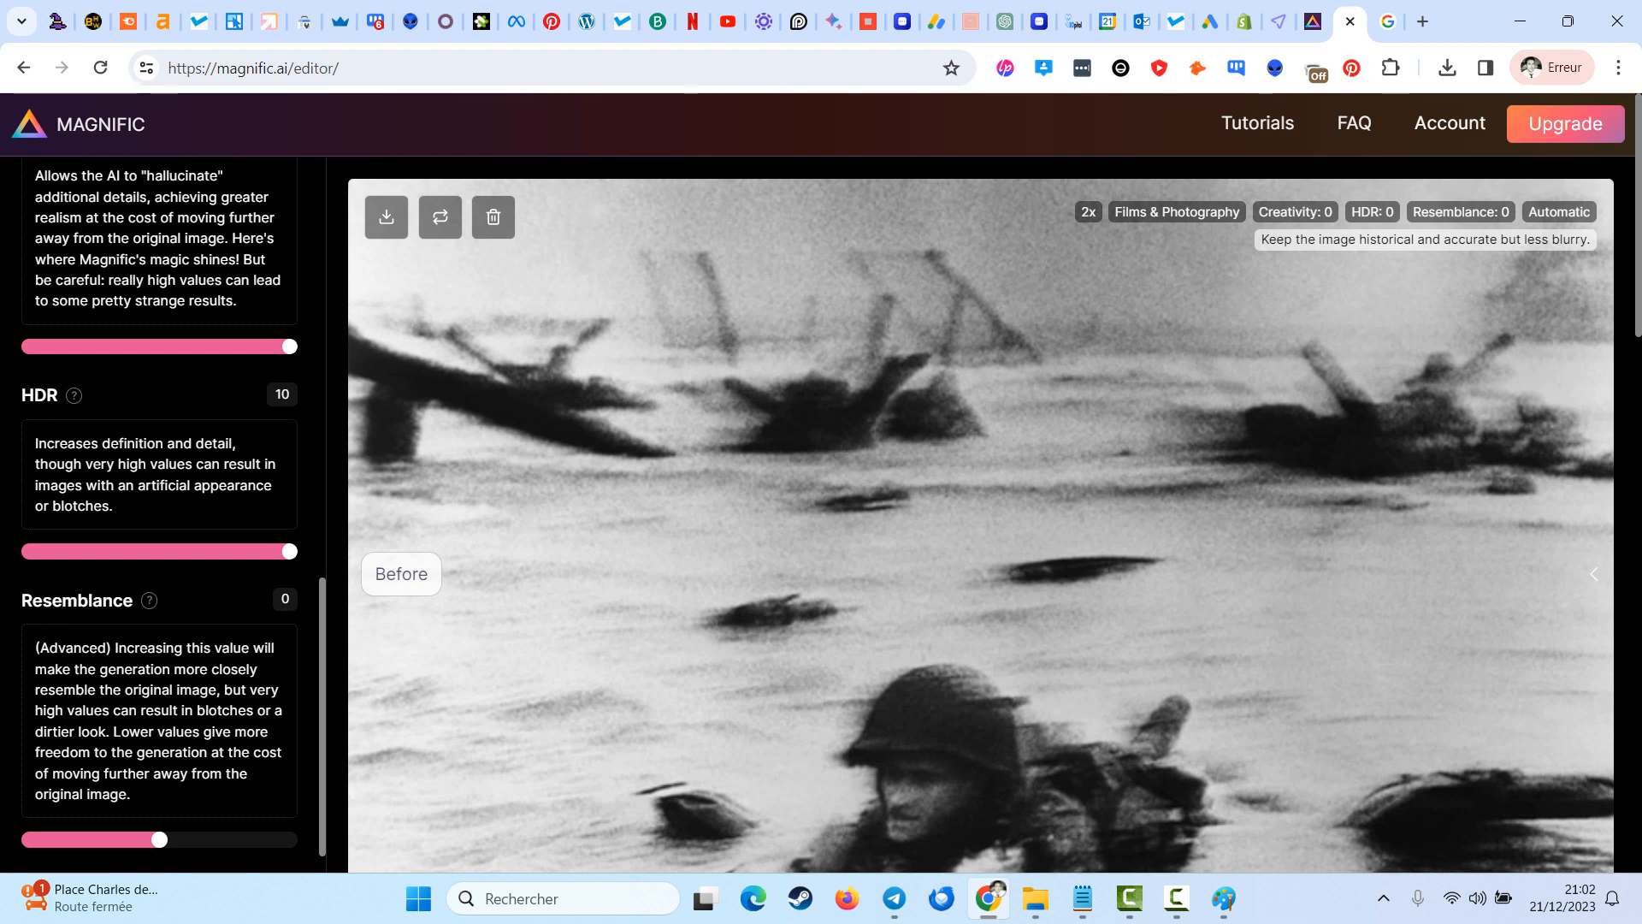
scroll(162, 513, "down", 3)
left_click(211, 625)
left_click(159, 791)
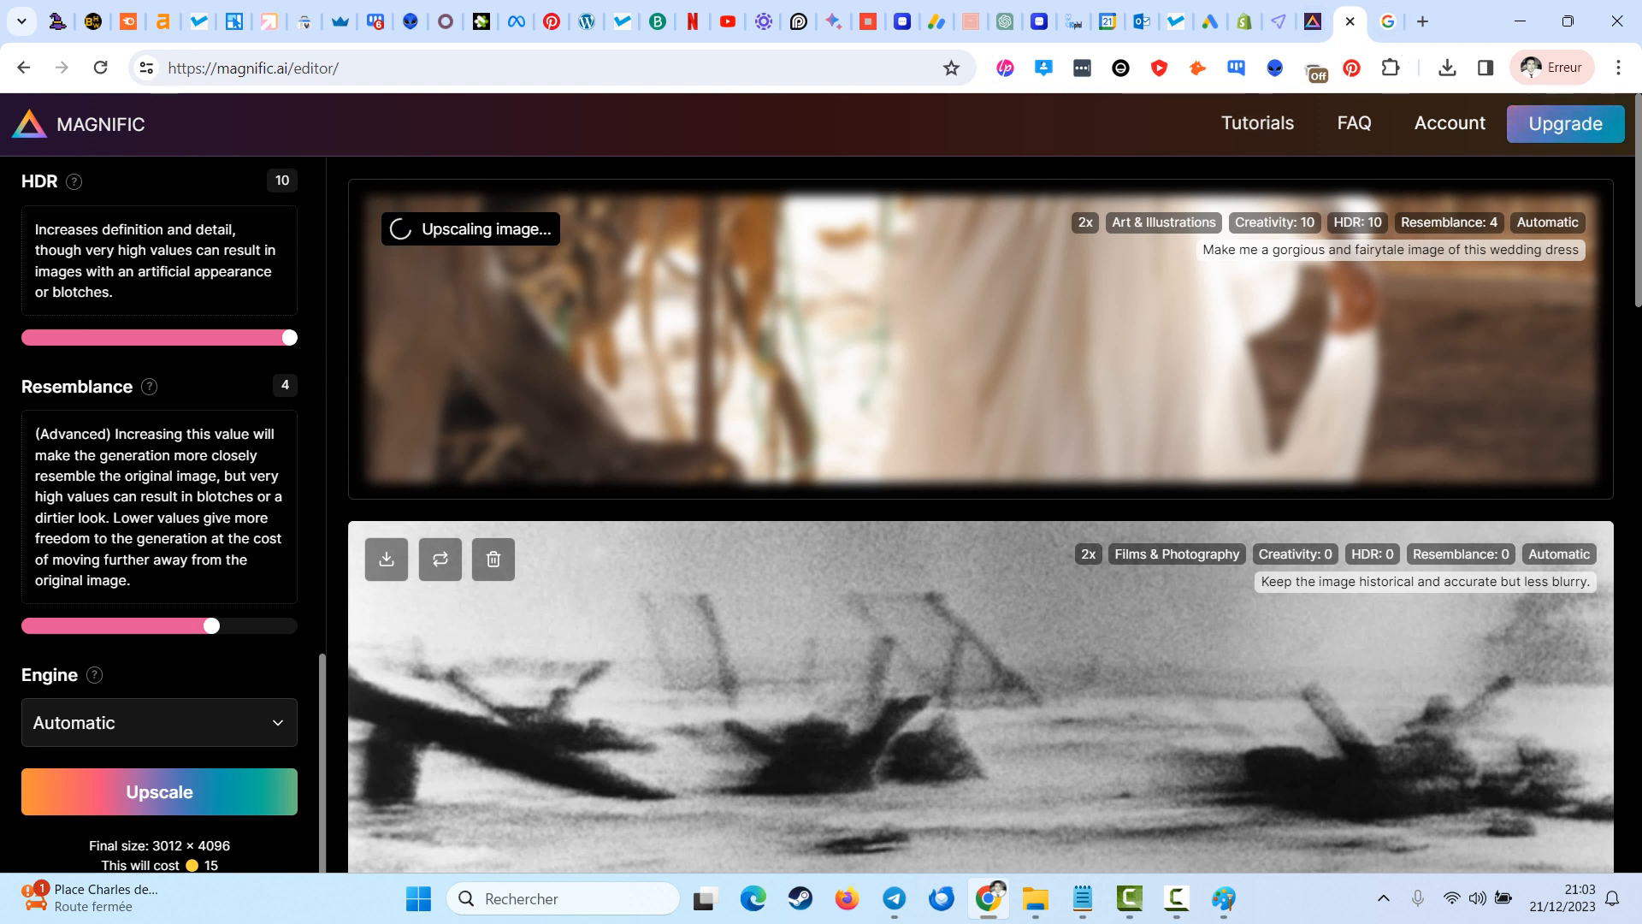
- Close the extra Google tab and return to the Magnific editor
key("ctrl+Tab")
key("ctrl+w")
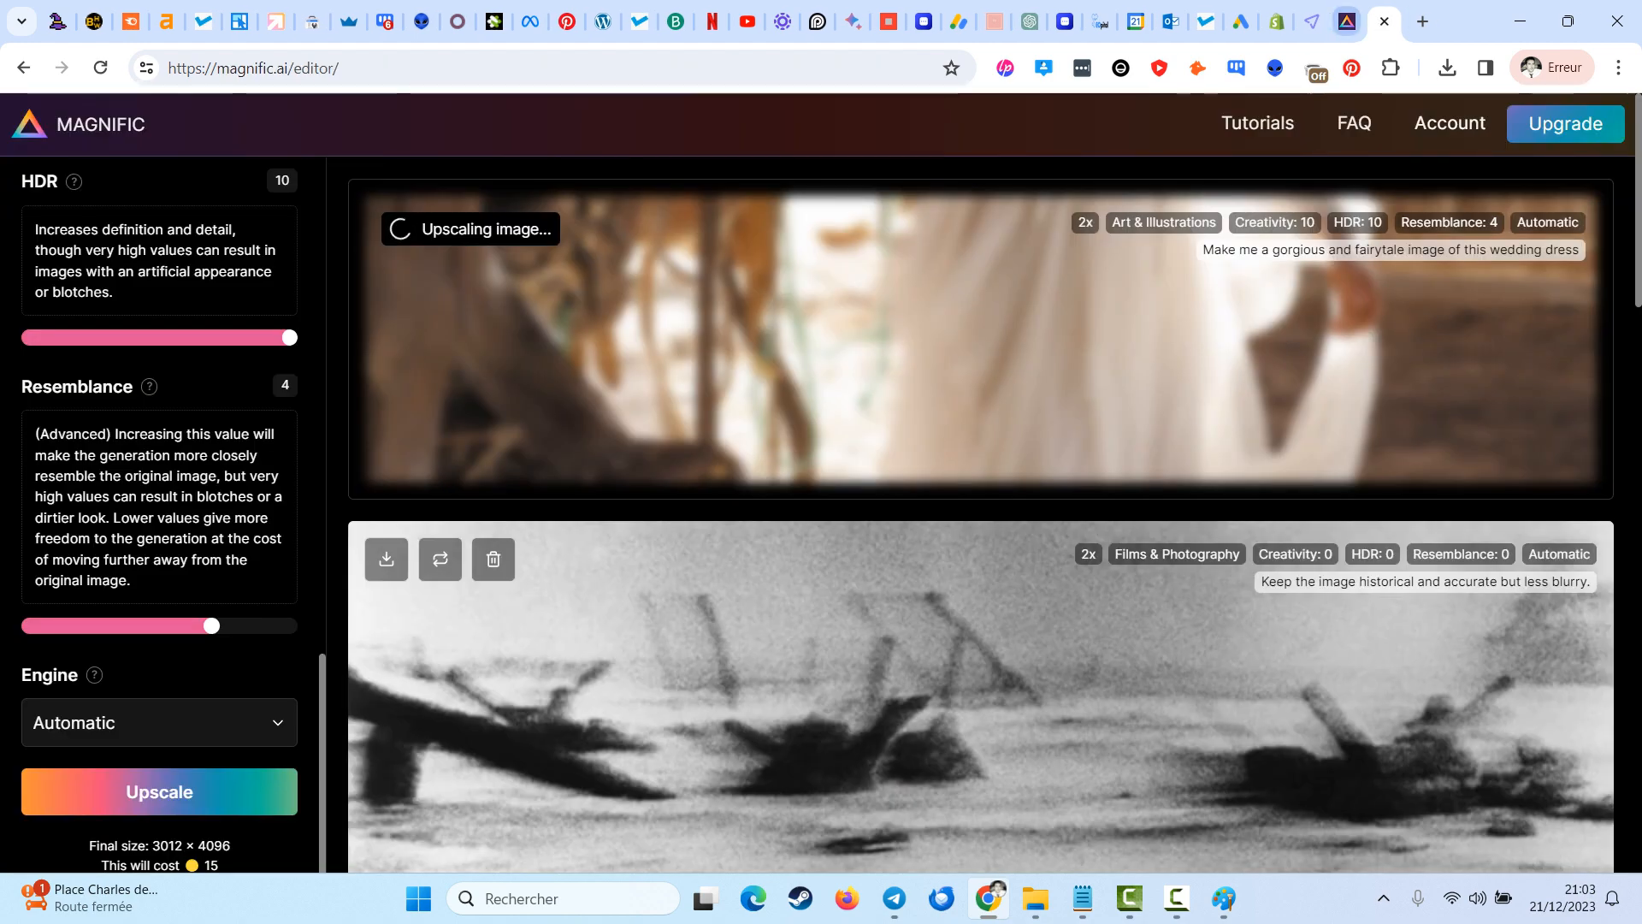
- Review the earlier upscale results, from the beach landing and jungle to the wedding dresses and the labelled biology diagram
scroll(980, 483, "down", 6)
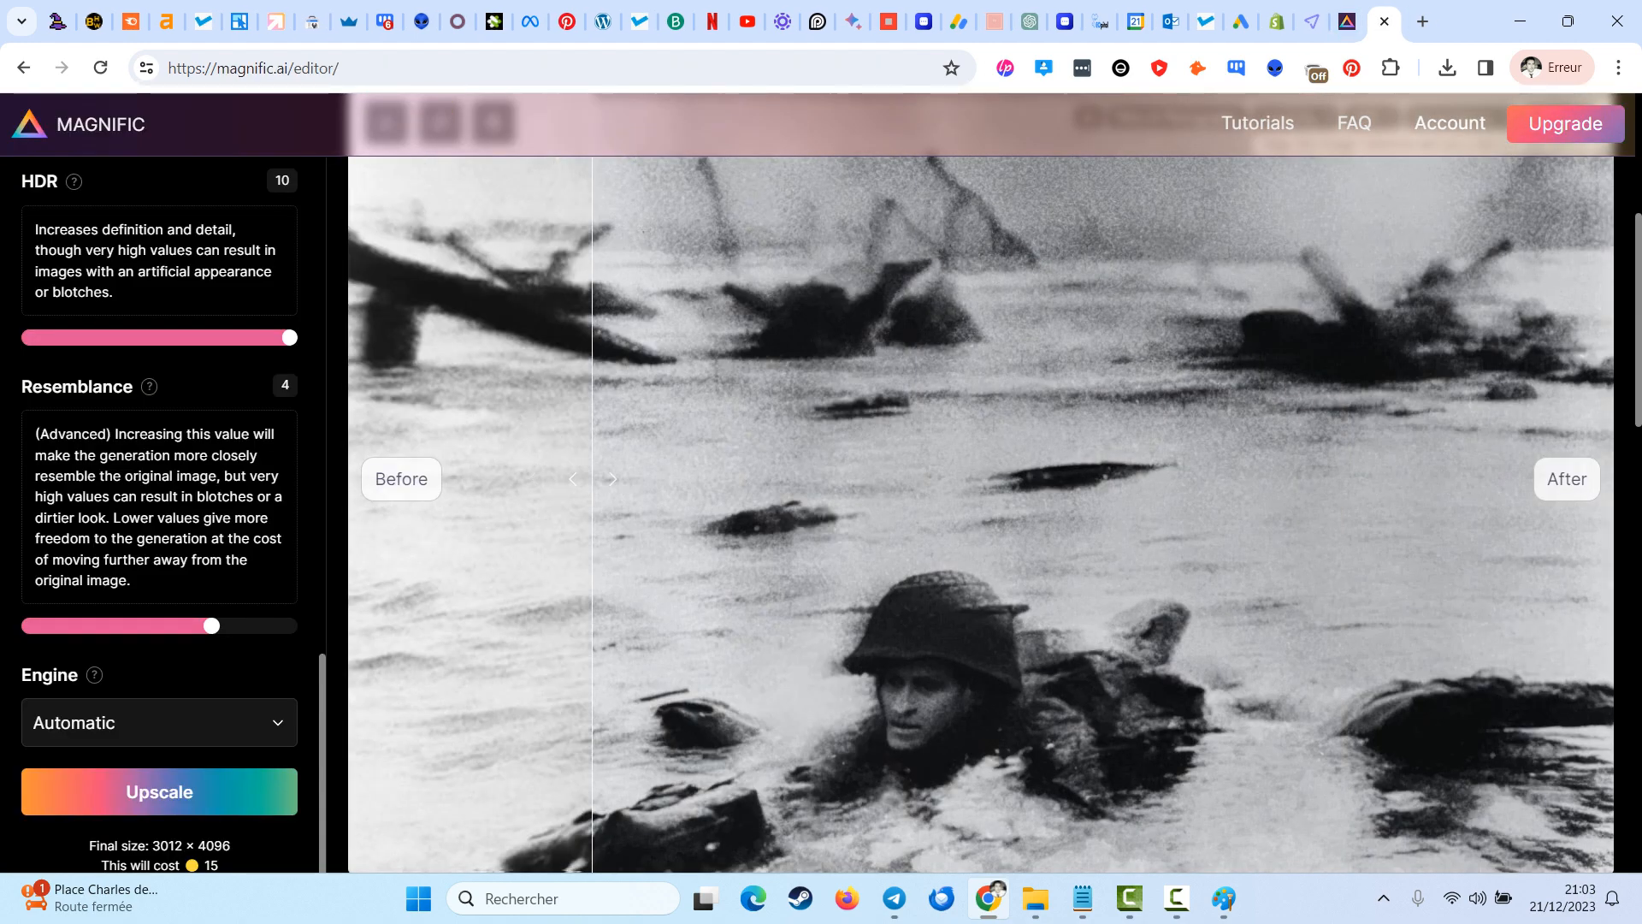
scroll(980, 513, "down", 6)
scroll(980, 514, "down", 2)
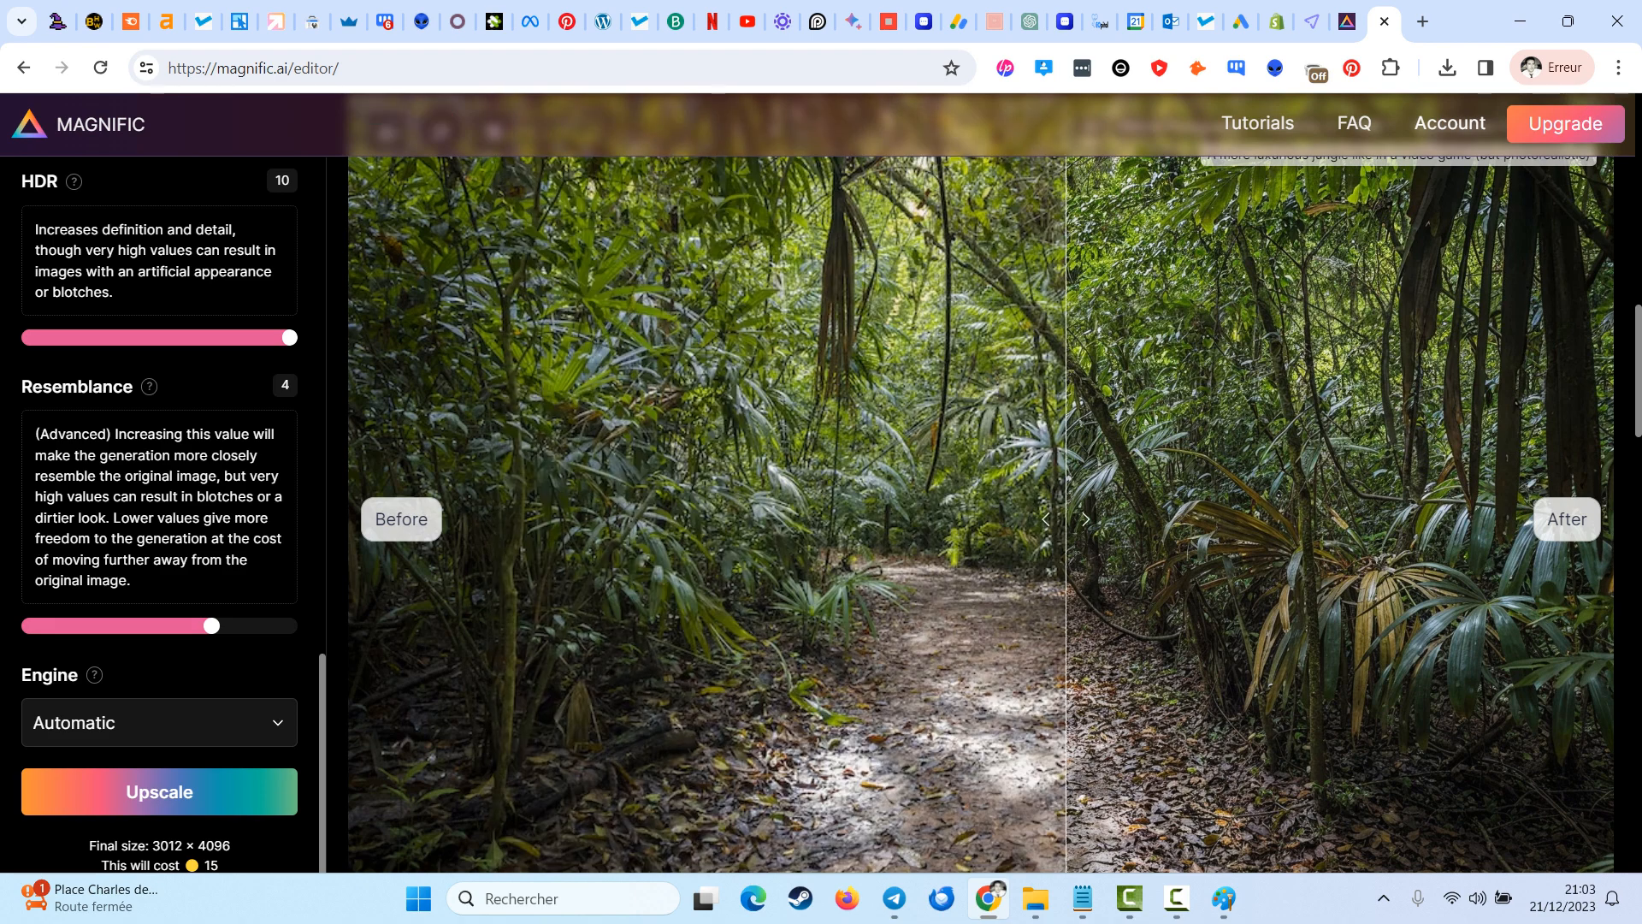
scroll(981, 530, "down", 8)
scroll(981, 531, "down", 10)
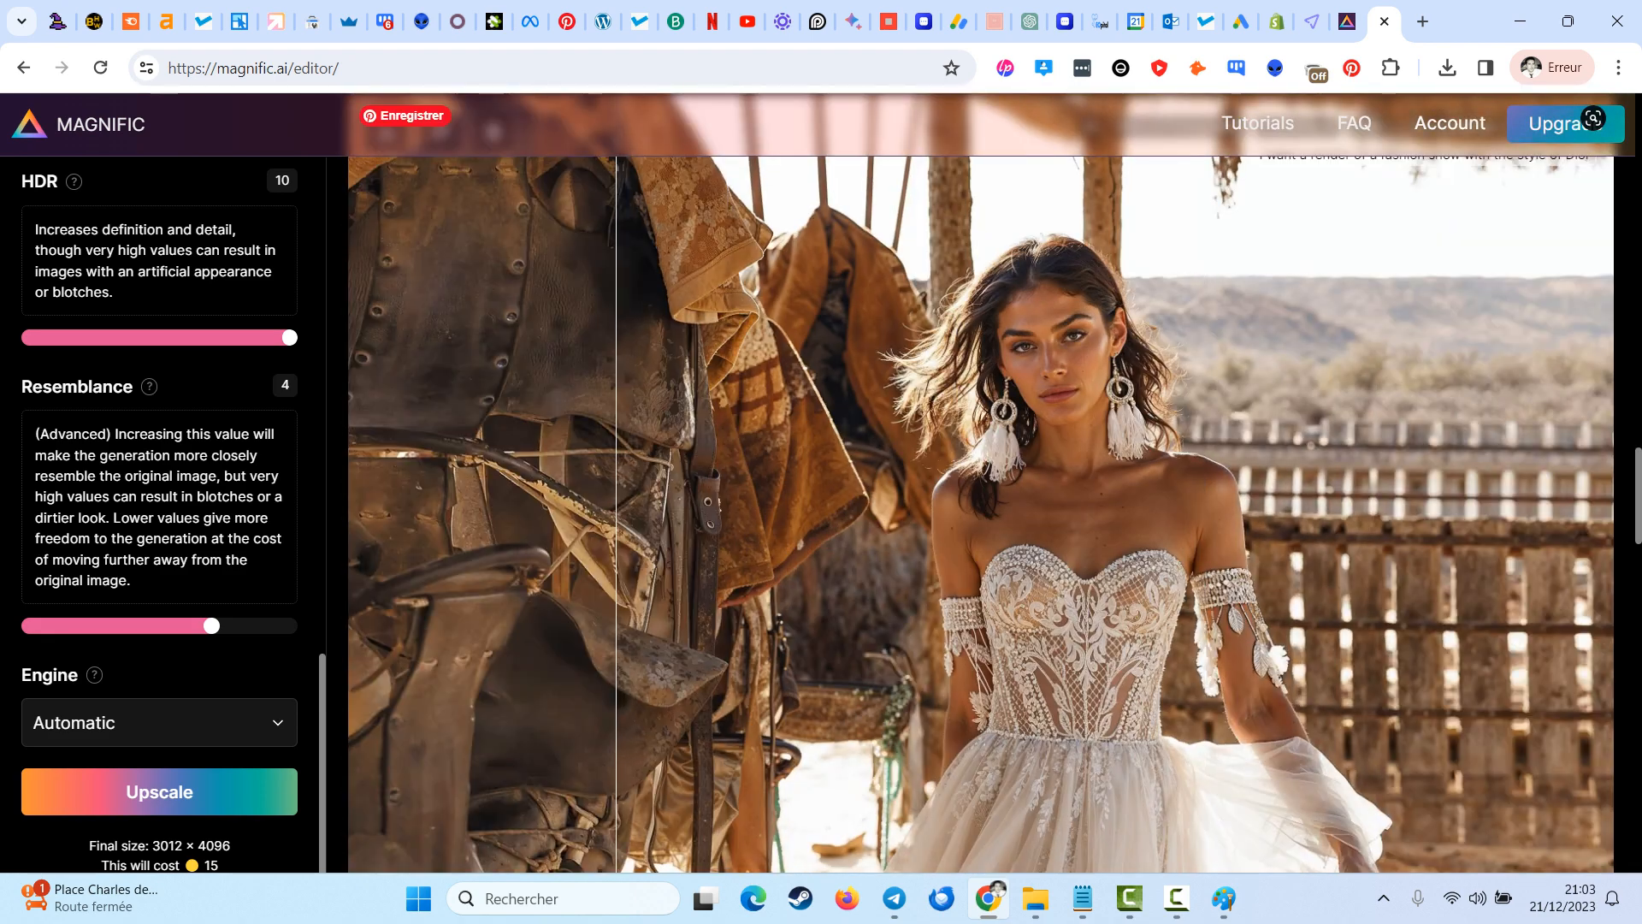
scroll(981, 531, "down", 6)
scroll(981, 530, "down", 8)
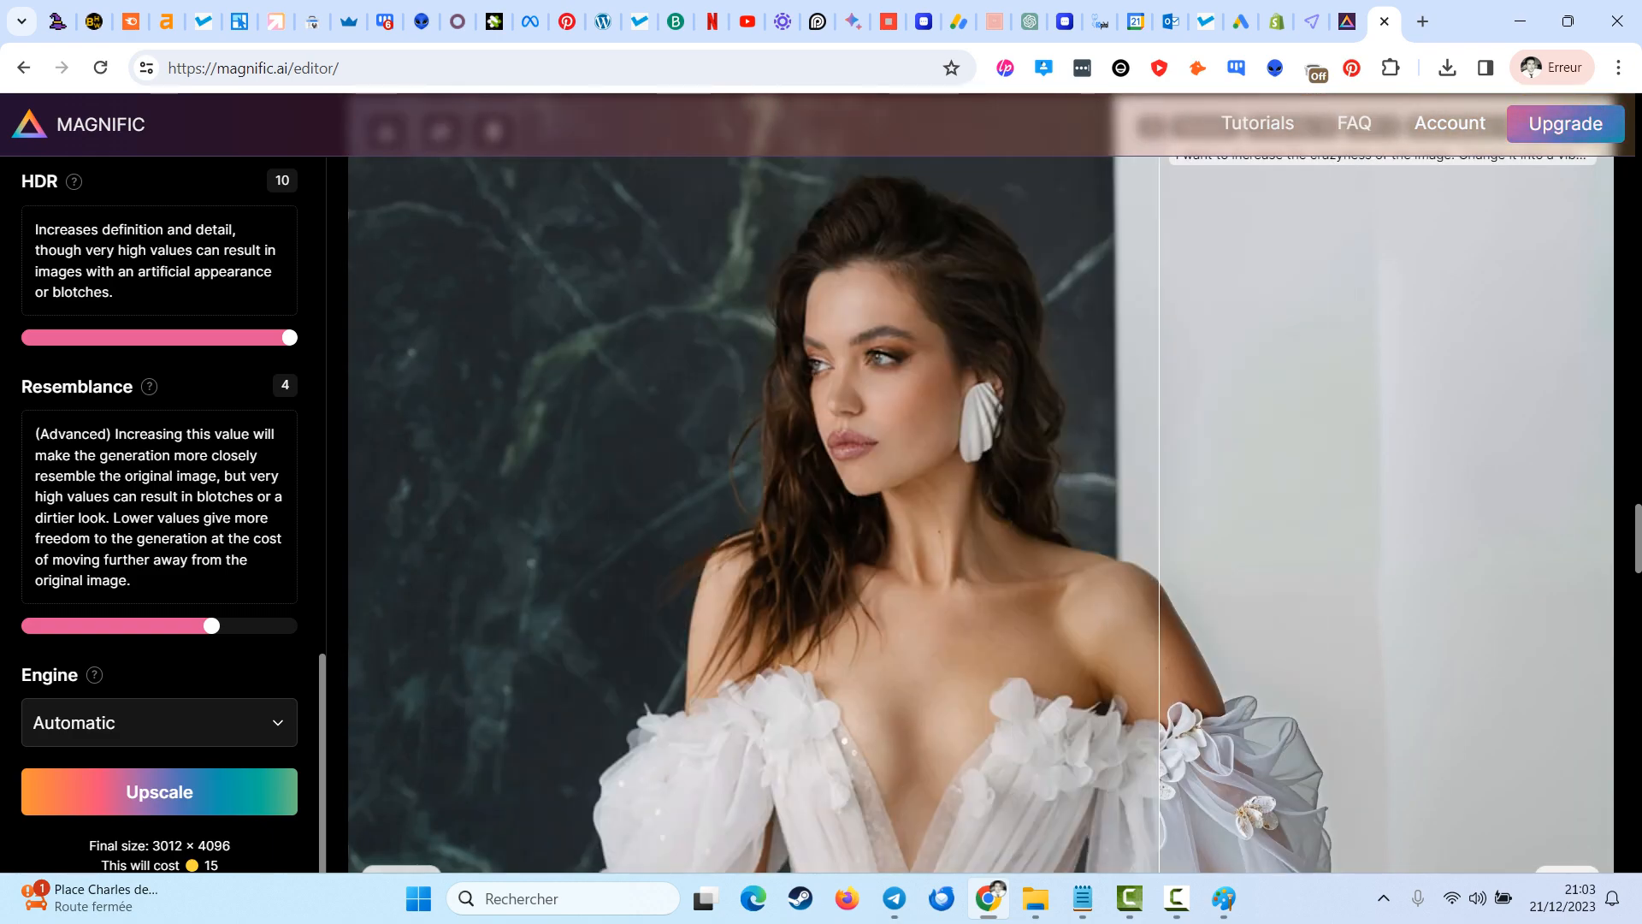
scroll(981, 530, "down", 8)
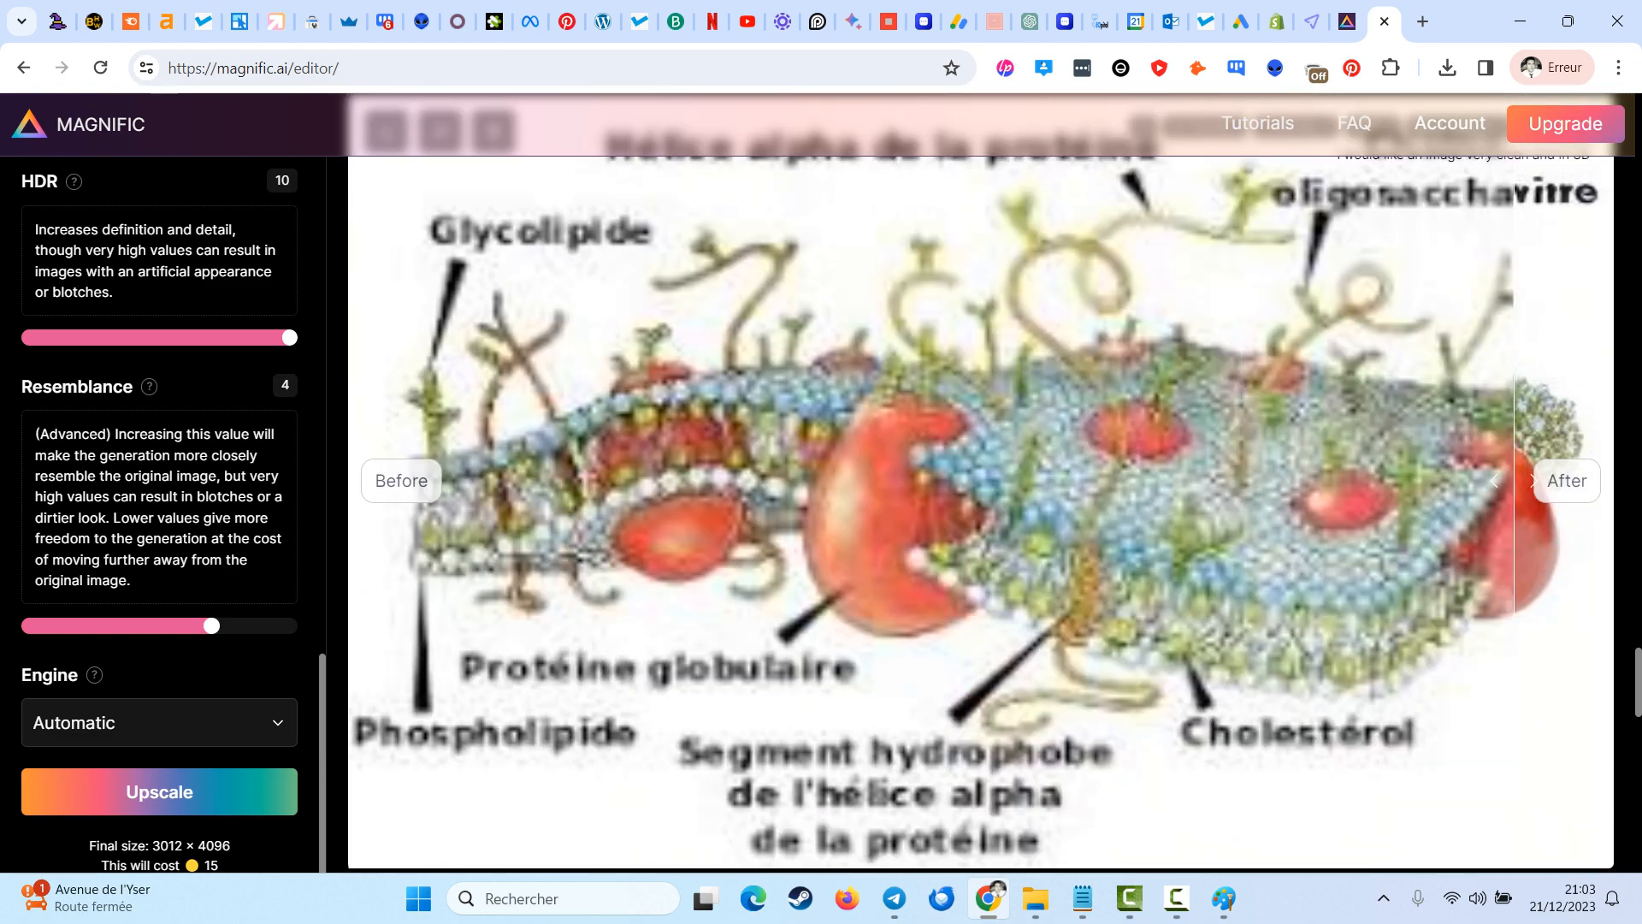
scroll(981, 530, "down", 8)
scroll(982, 531, "down", 4)
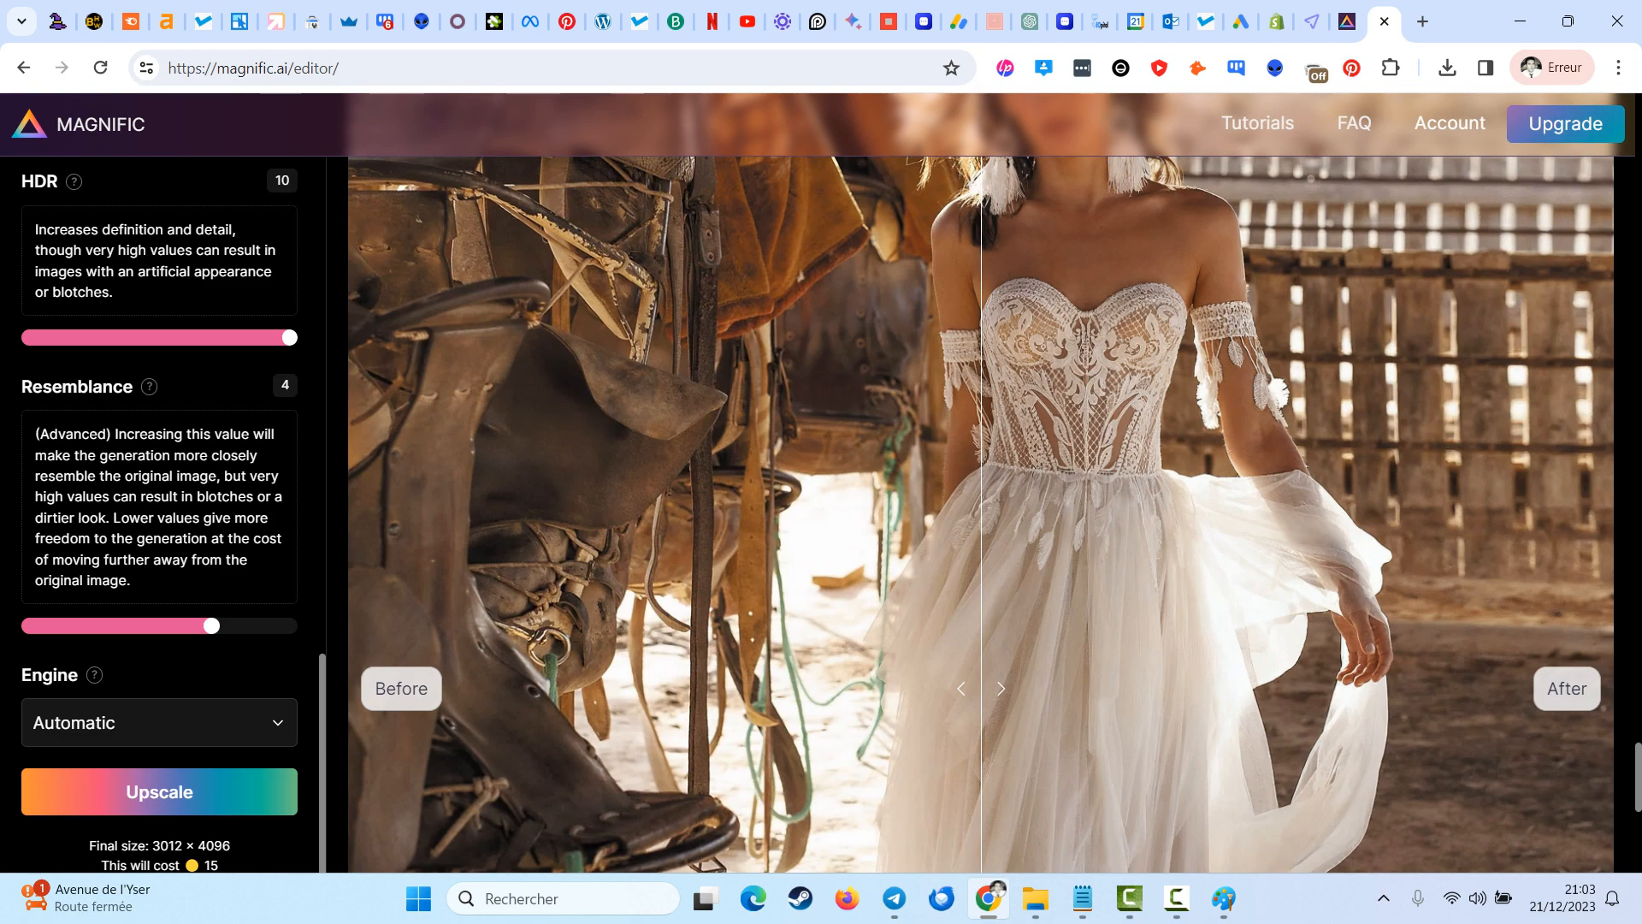
scroll(981, 530, "up", 3)
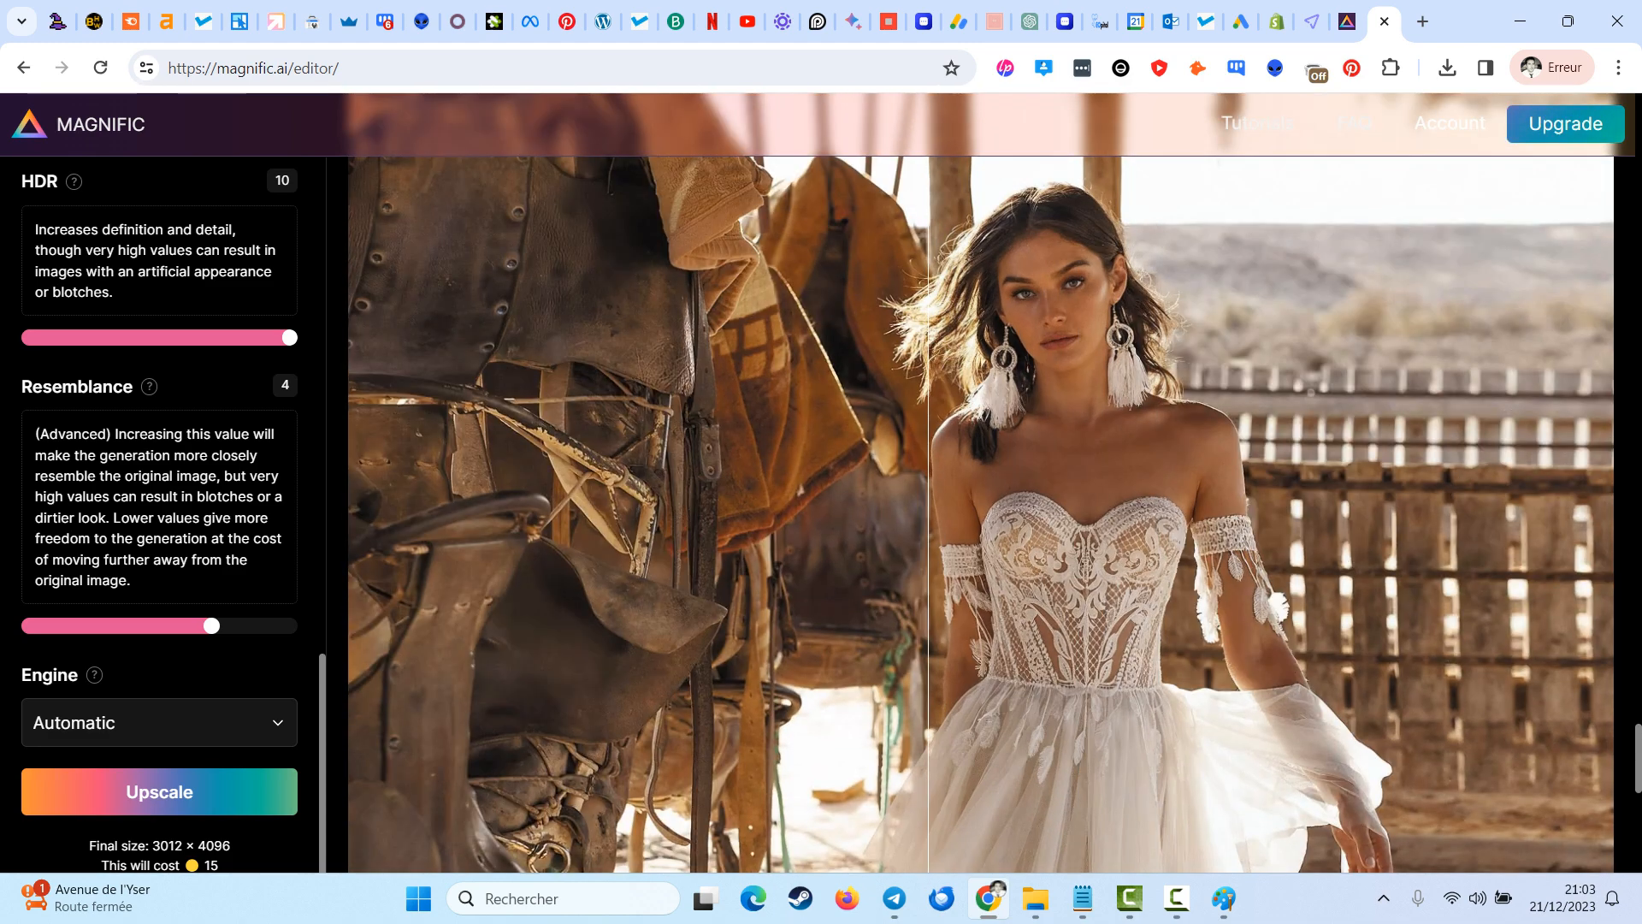
- Examine the new fairytale wedding dress upscale from top to bottom, comparing its before and after versions
left_click_drag(1637, 757, 1630, 26)
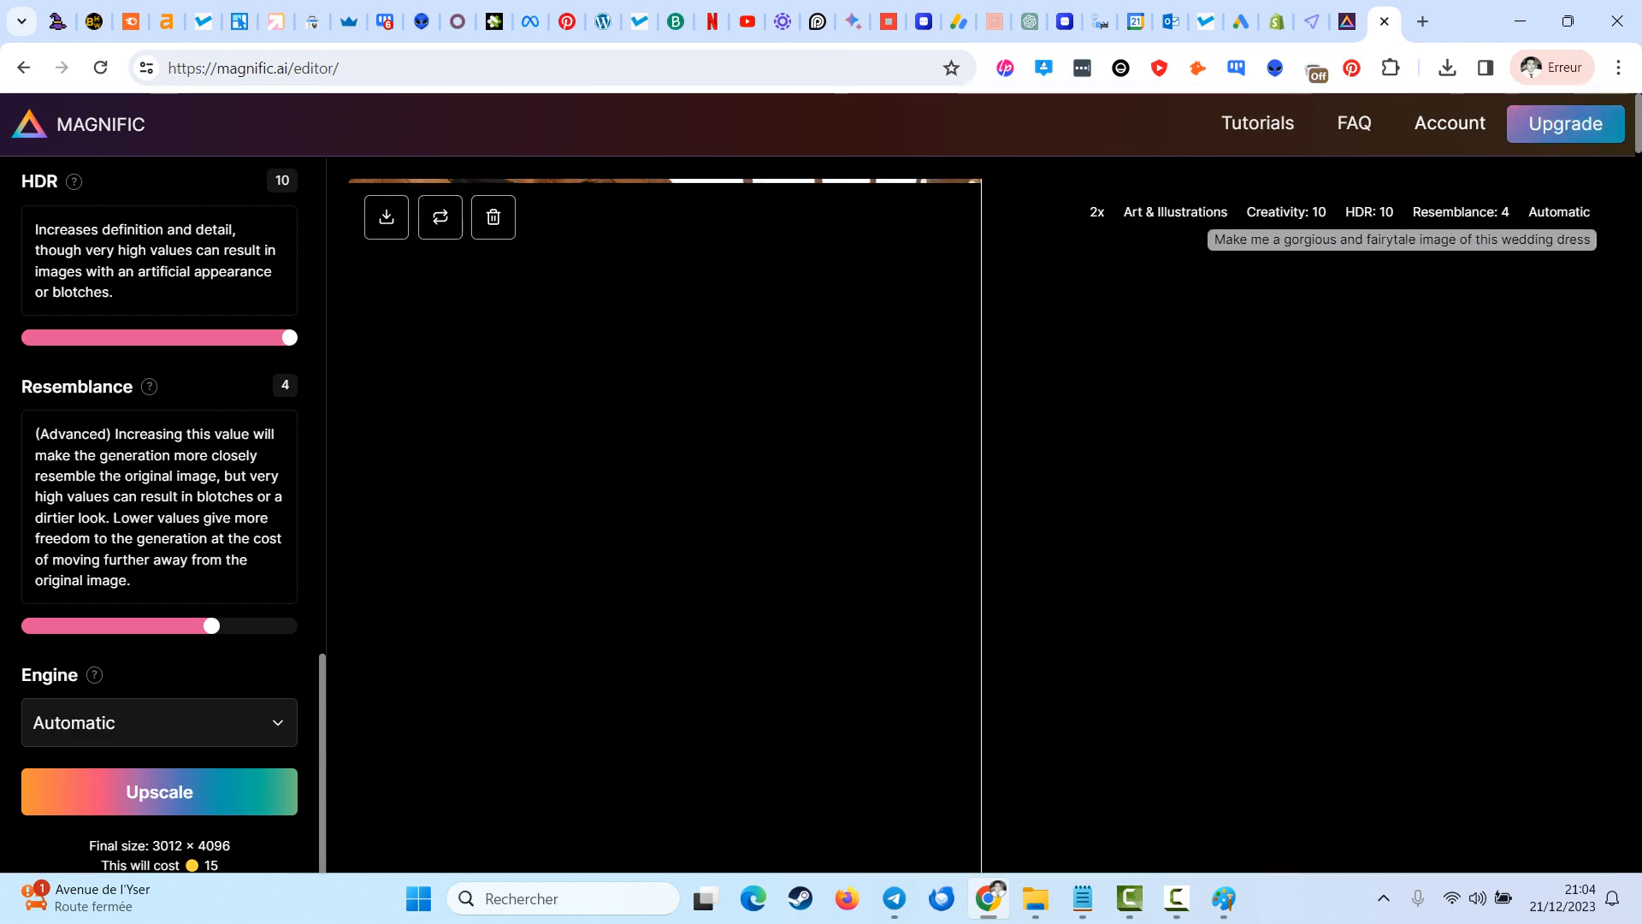
scroll(981, 525, "down", 1)
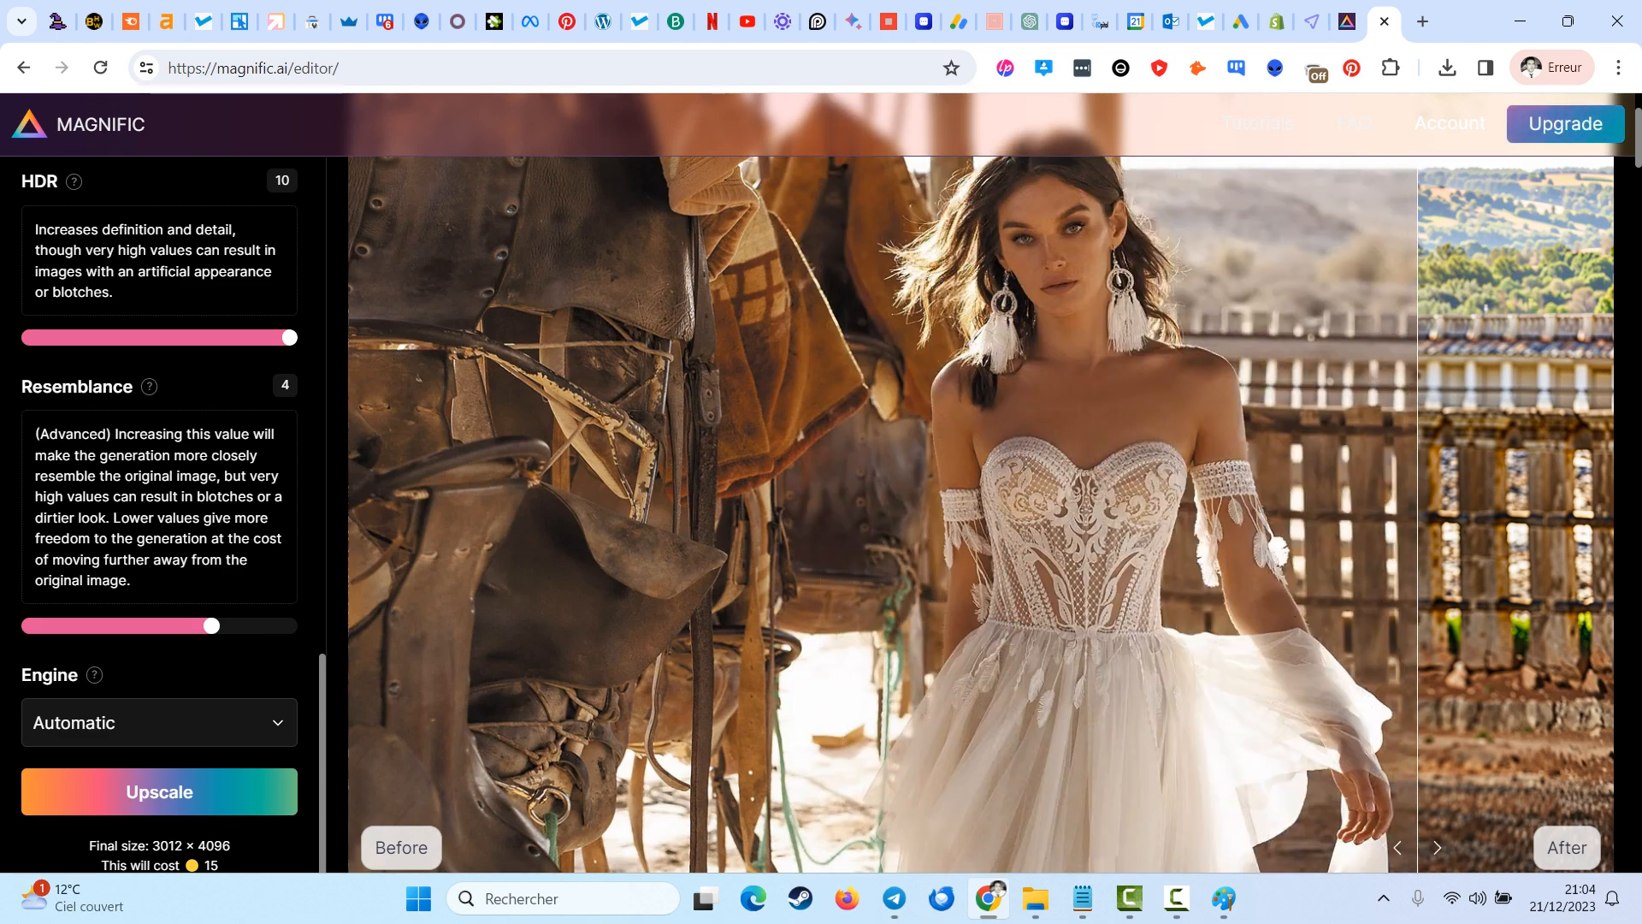
scroll(983, 513, "down", 3)
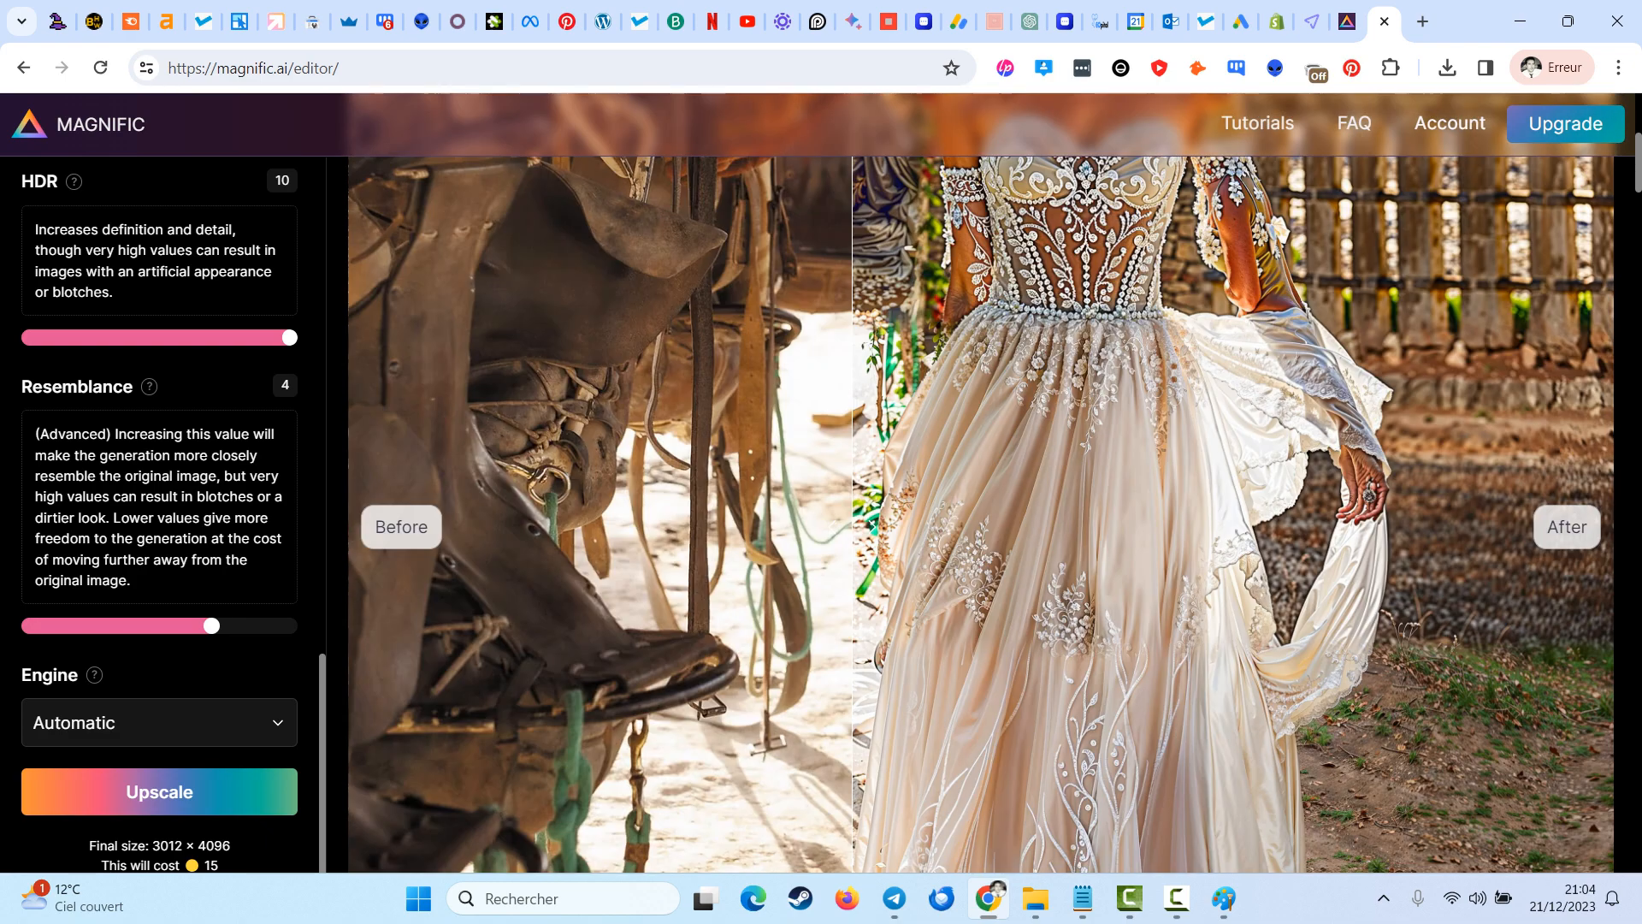
scroll(984, 514, "up", 4)
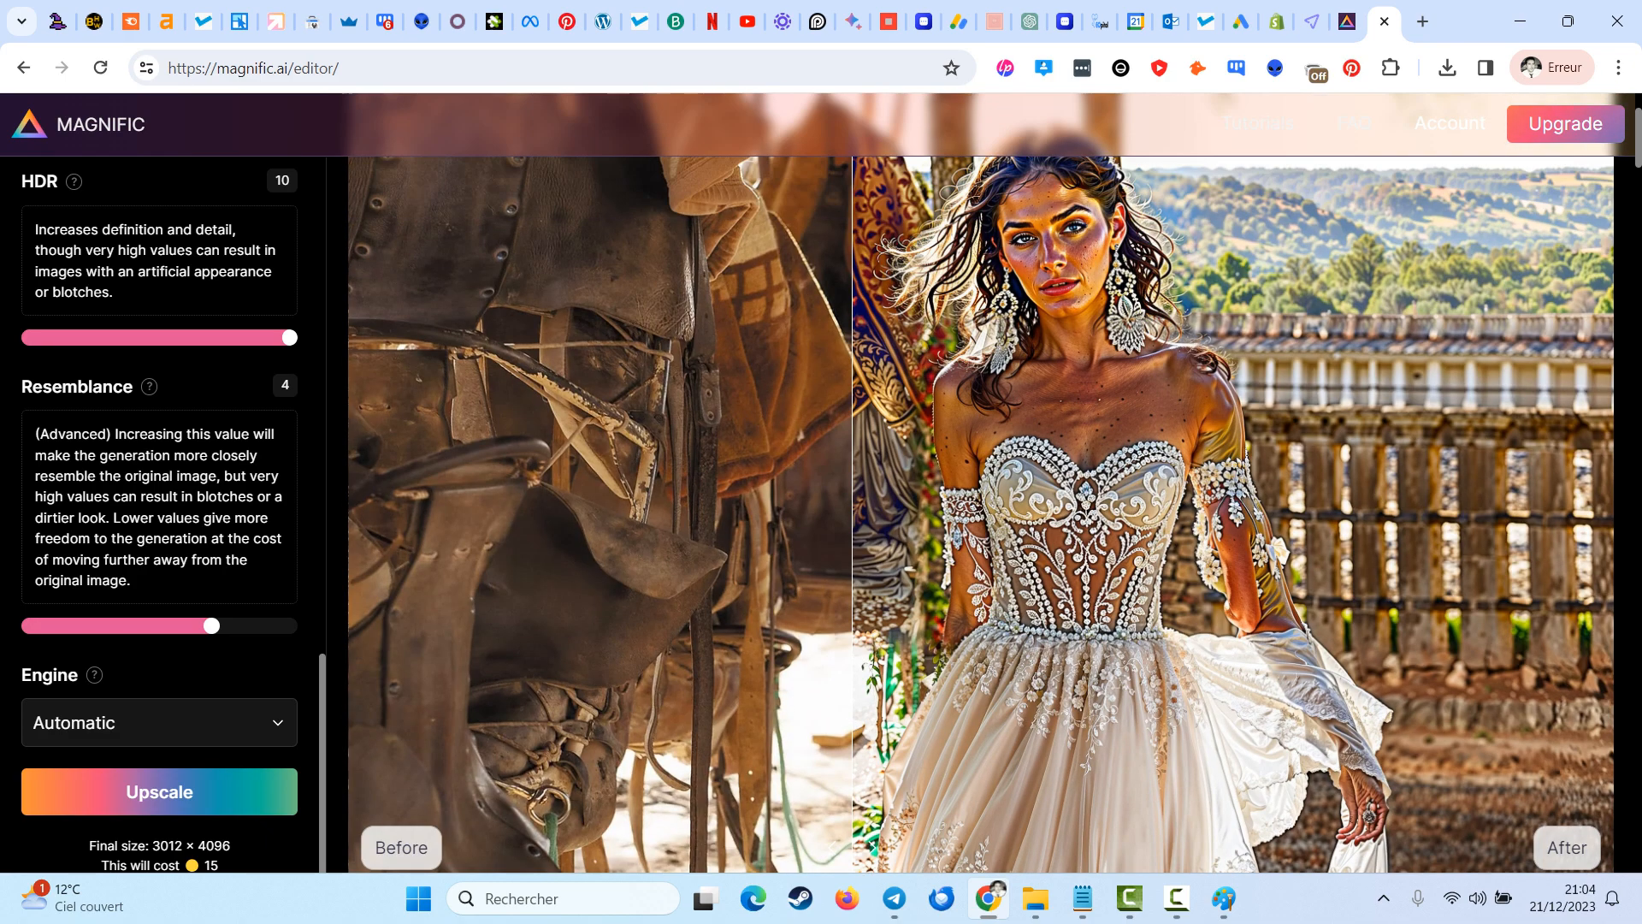
scroll(983, 513, "down", 1)
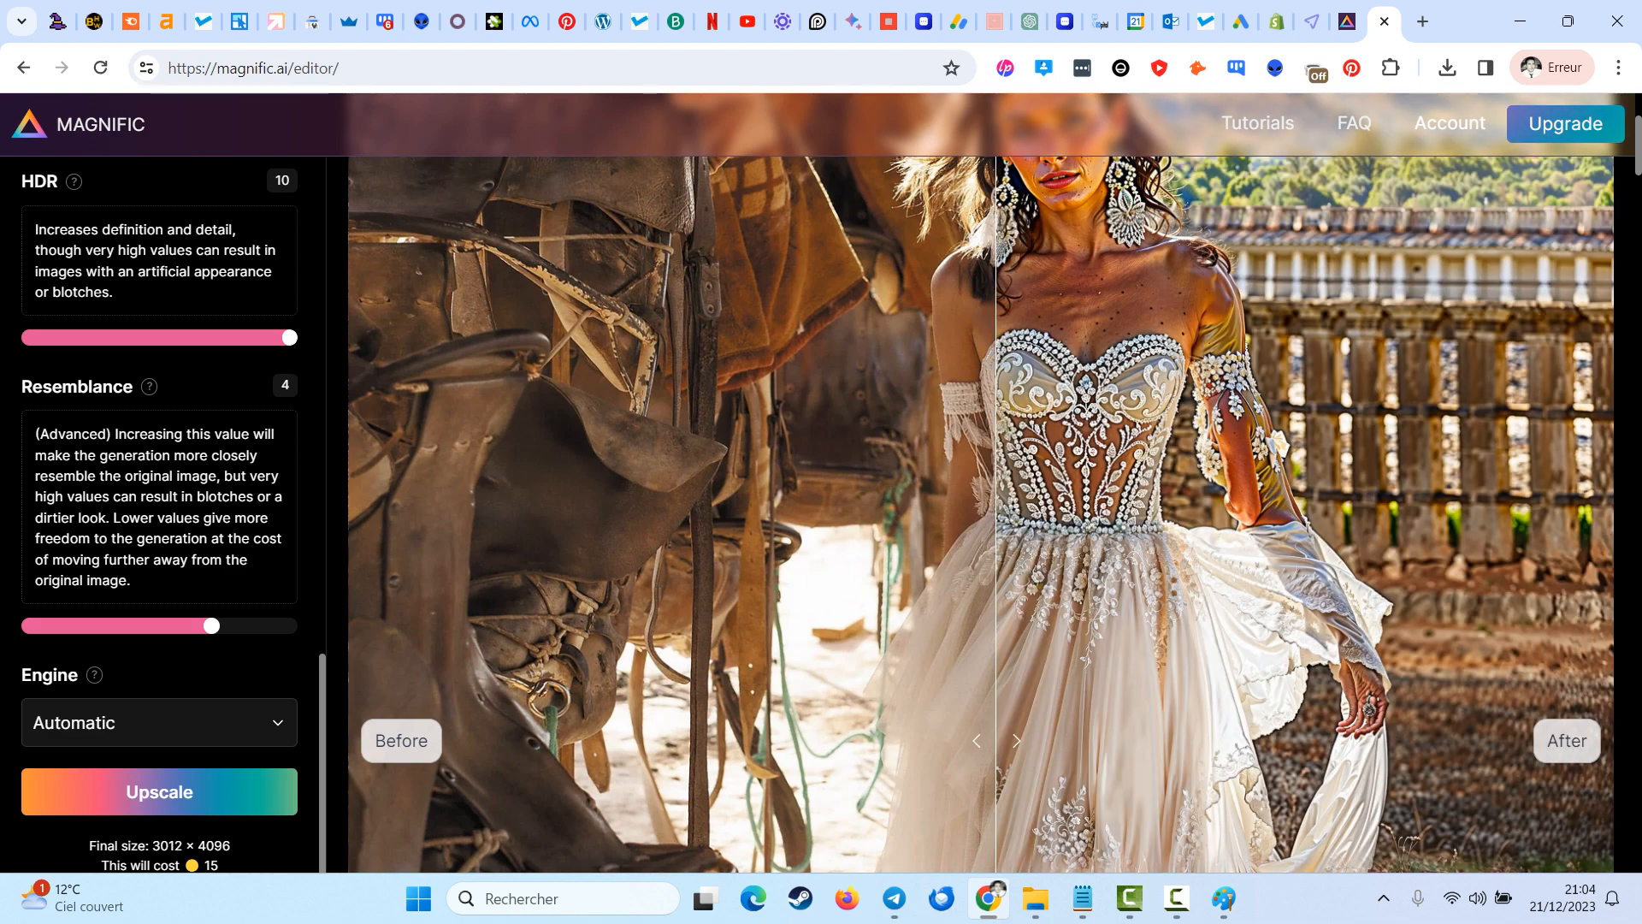
scroll(980, 514, "up", 4)
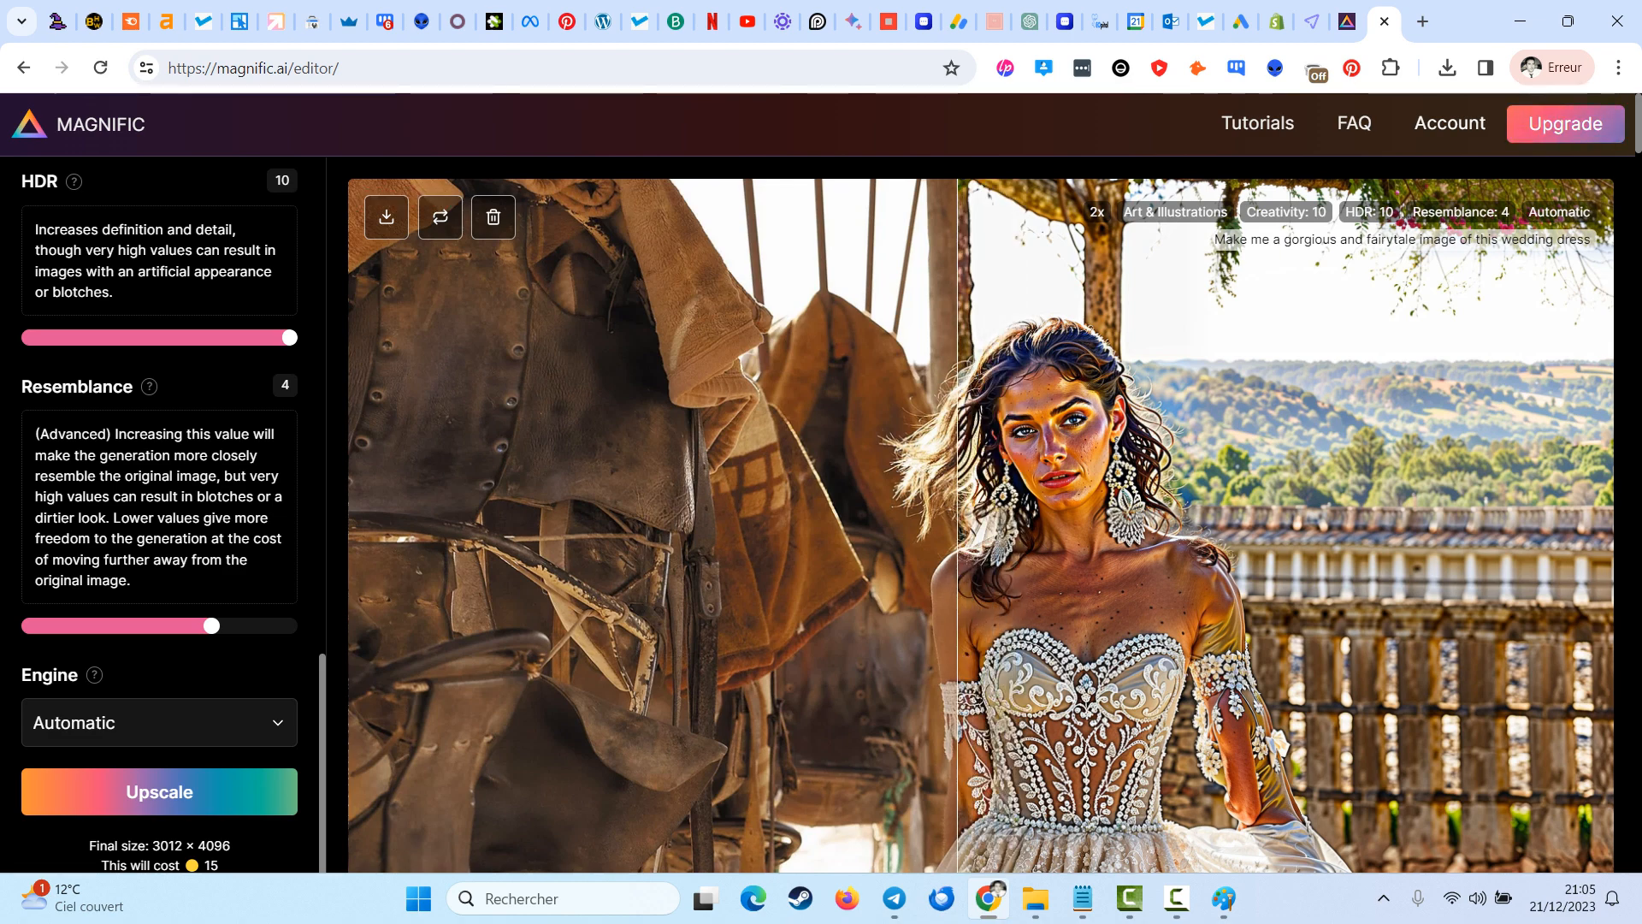
scroll(980, 513, "down", 2)
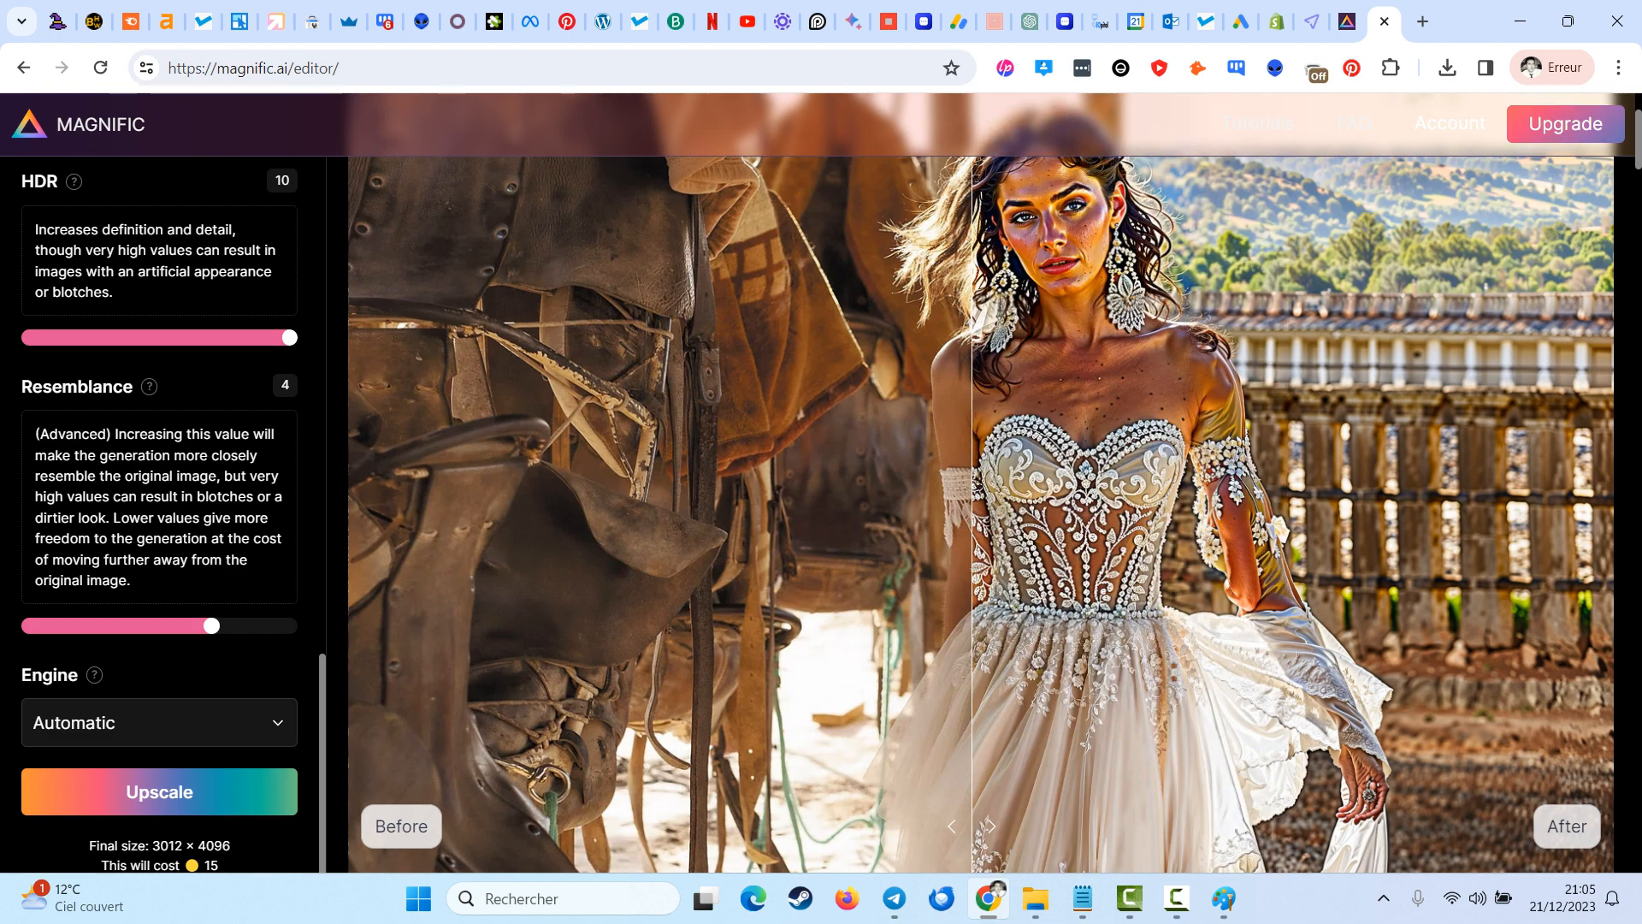
scroll(791, 513, "up", 3)
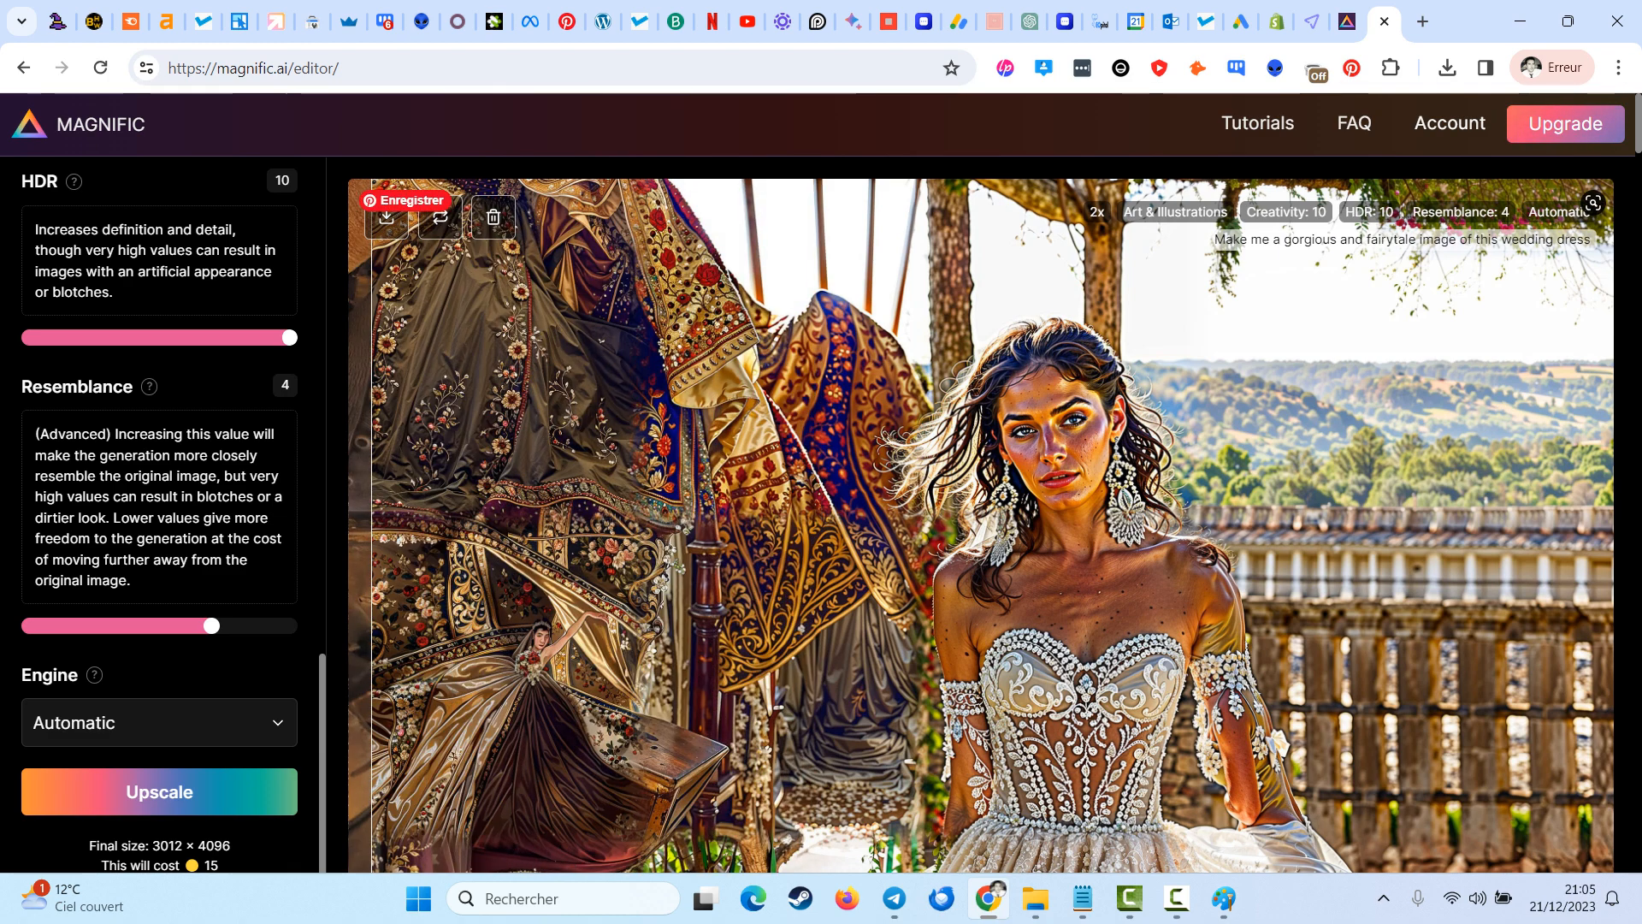
scroll(980, 522, "down", 4)
scroll(980, 521, "up", 4)
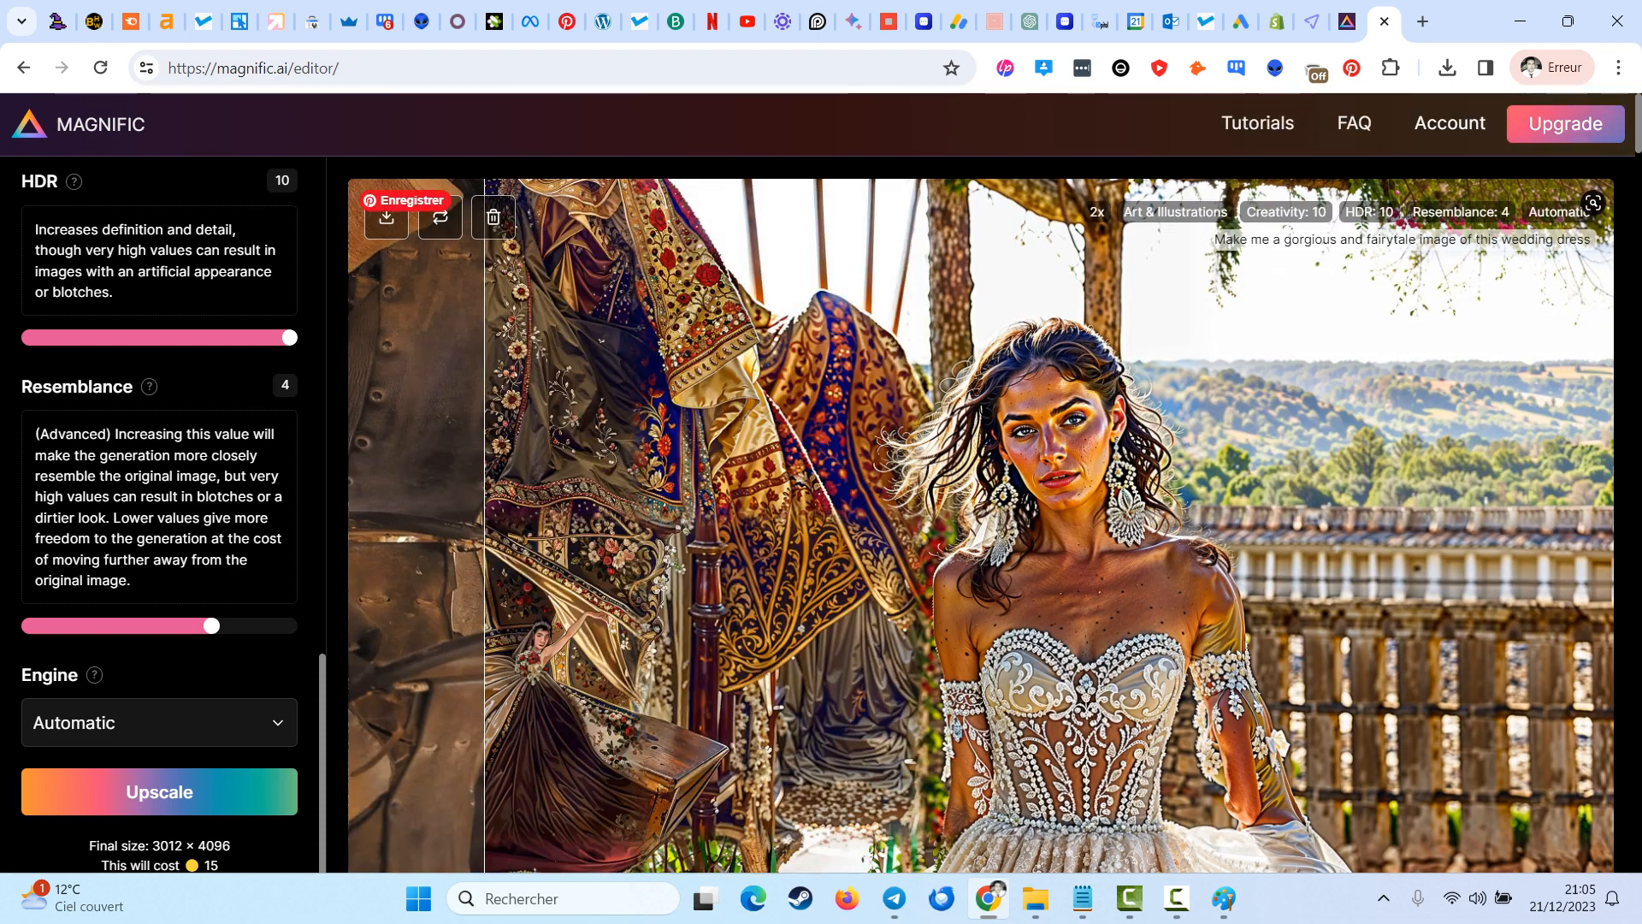
scroll(367, 513, "down", 3)
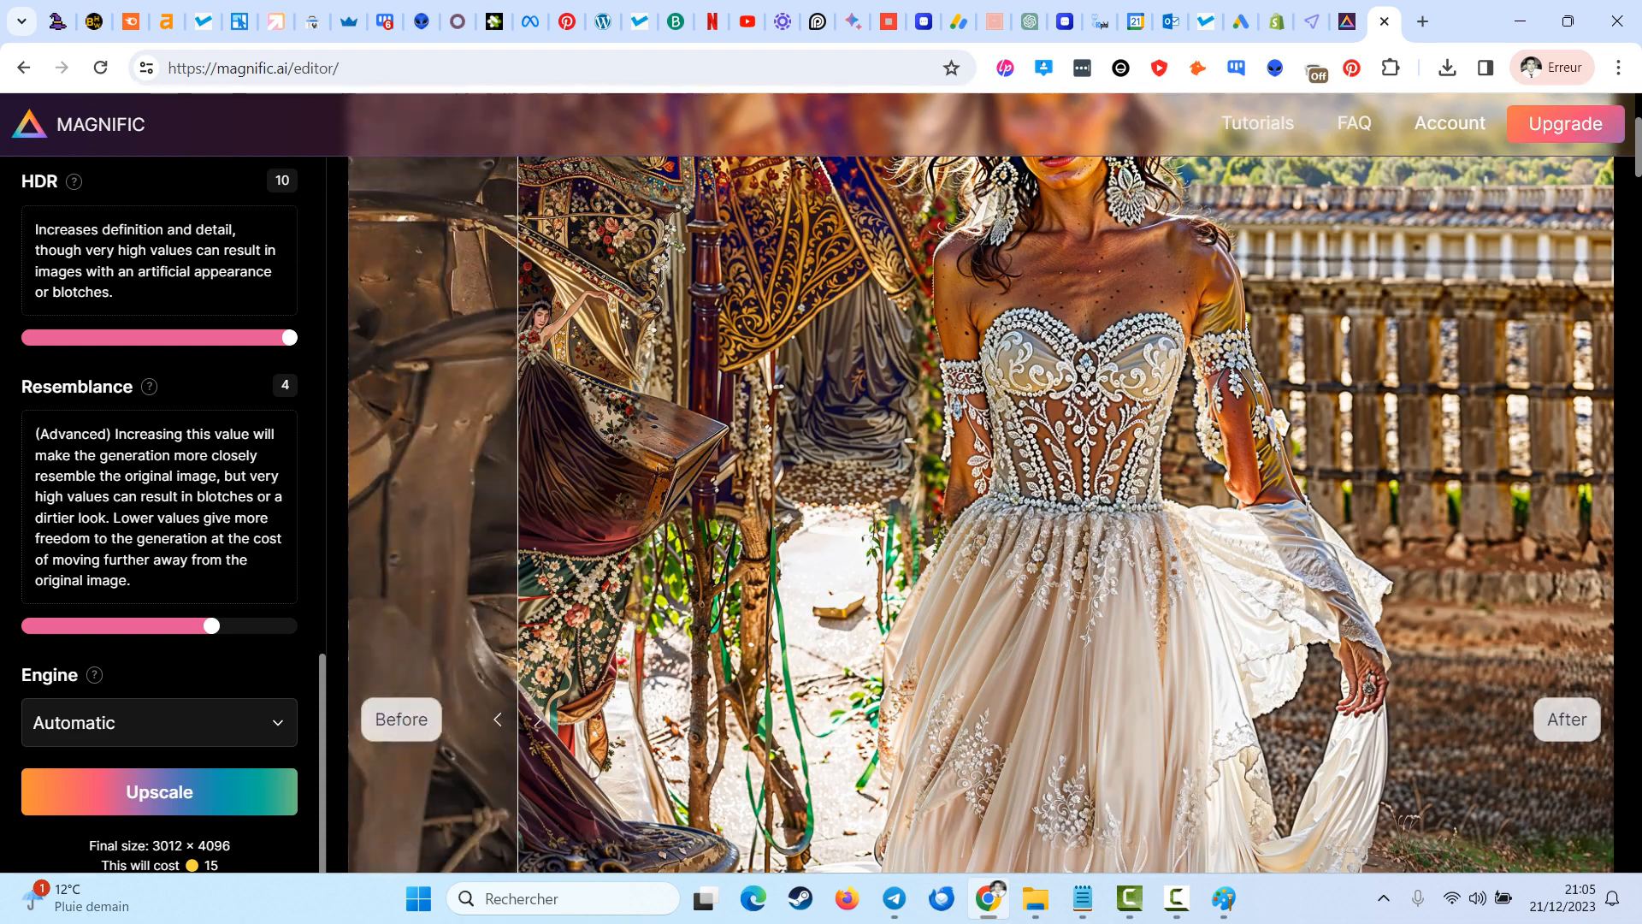
scroll(980, 514, "up", 3)
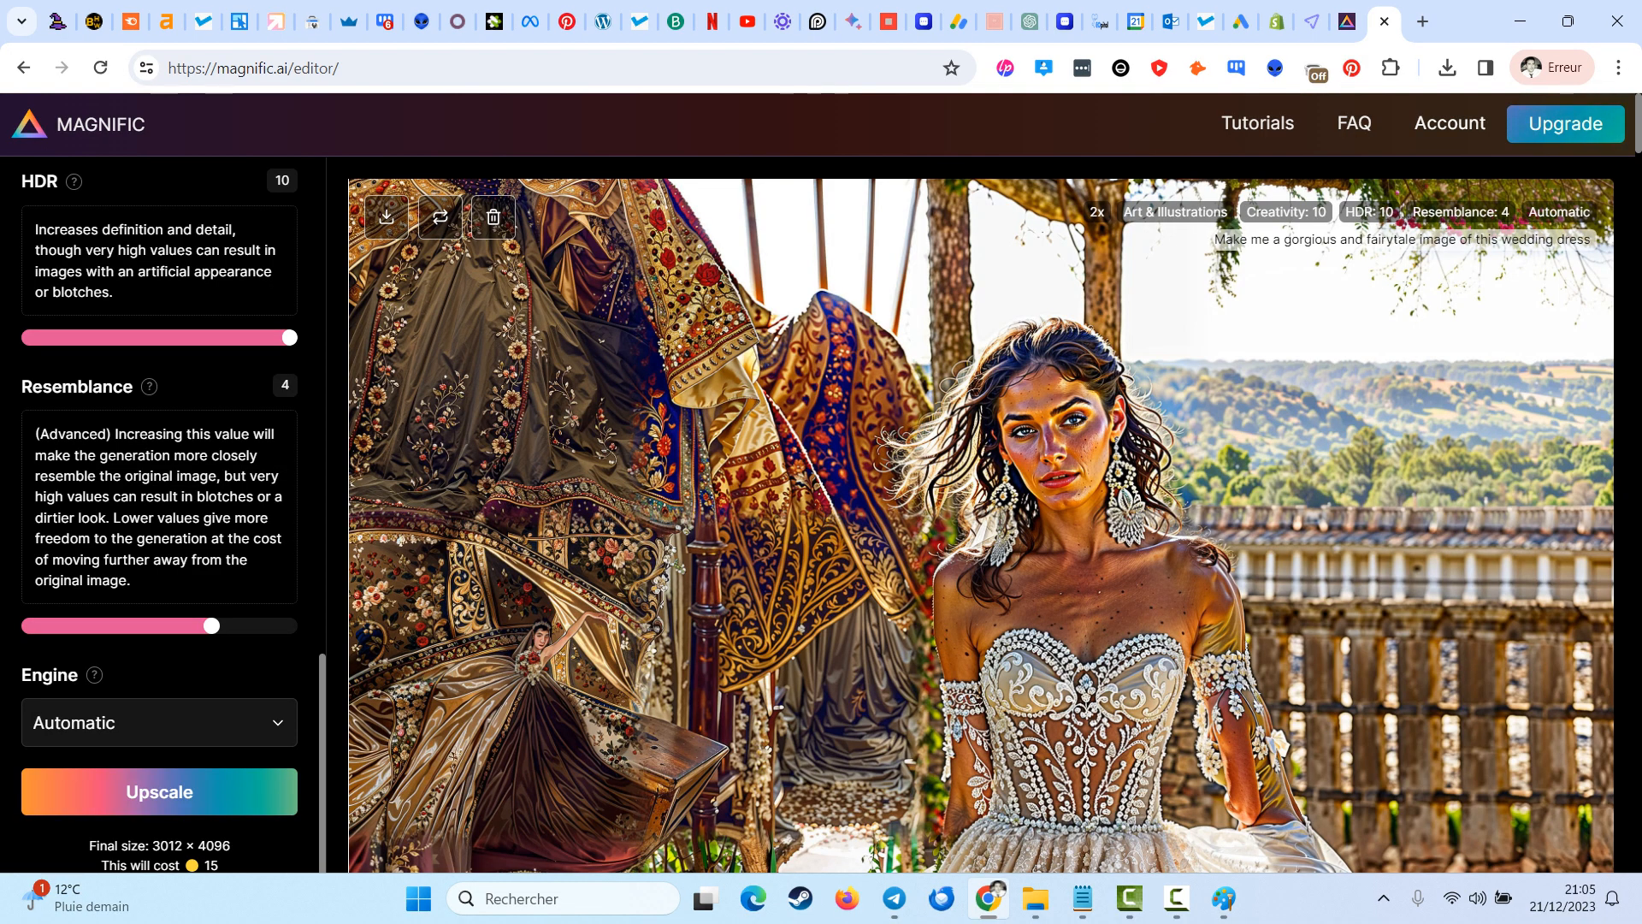
- Review the upscale results from the fairytale wedding dress through the white floral-sleeved gown and the labelled biology diagram to the oldest dress portrait
scroll(981, 525, "down", 20)
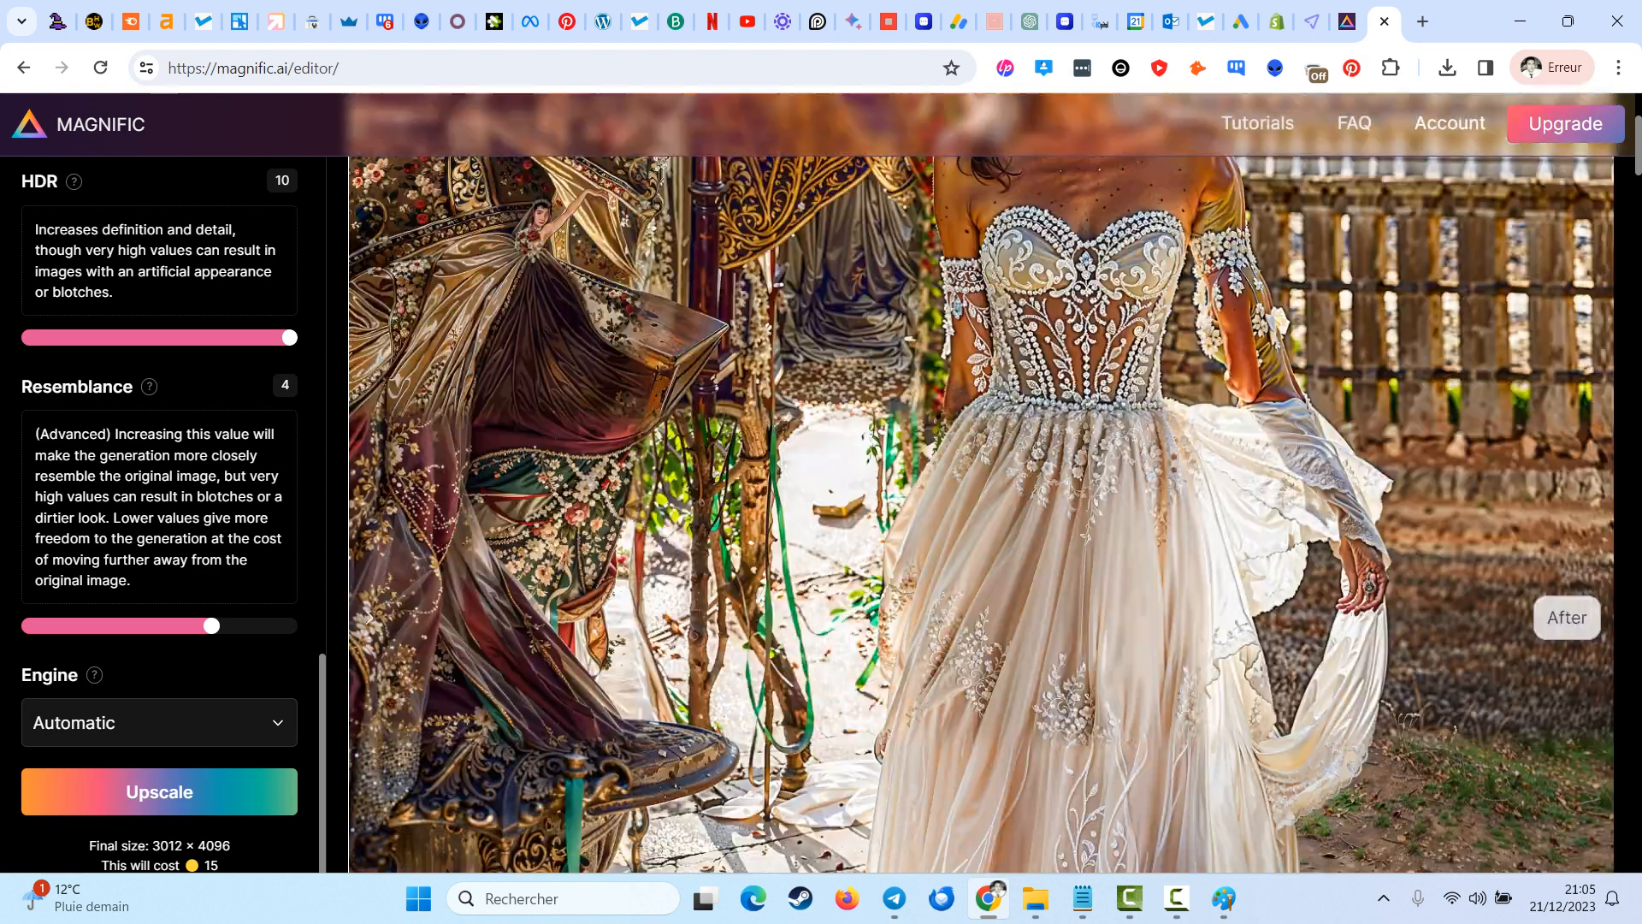
scroll(981, 525, "up", 10)
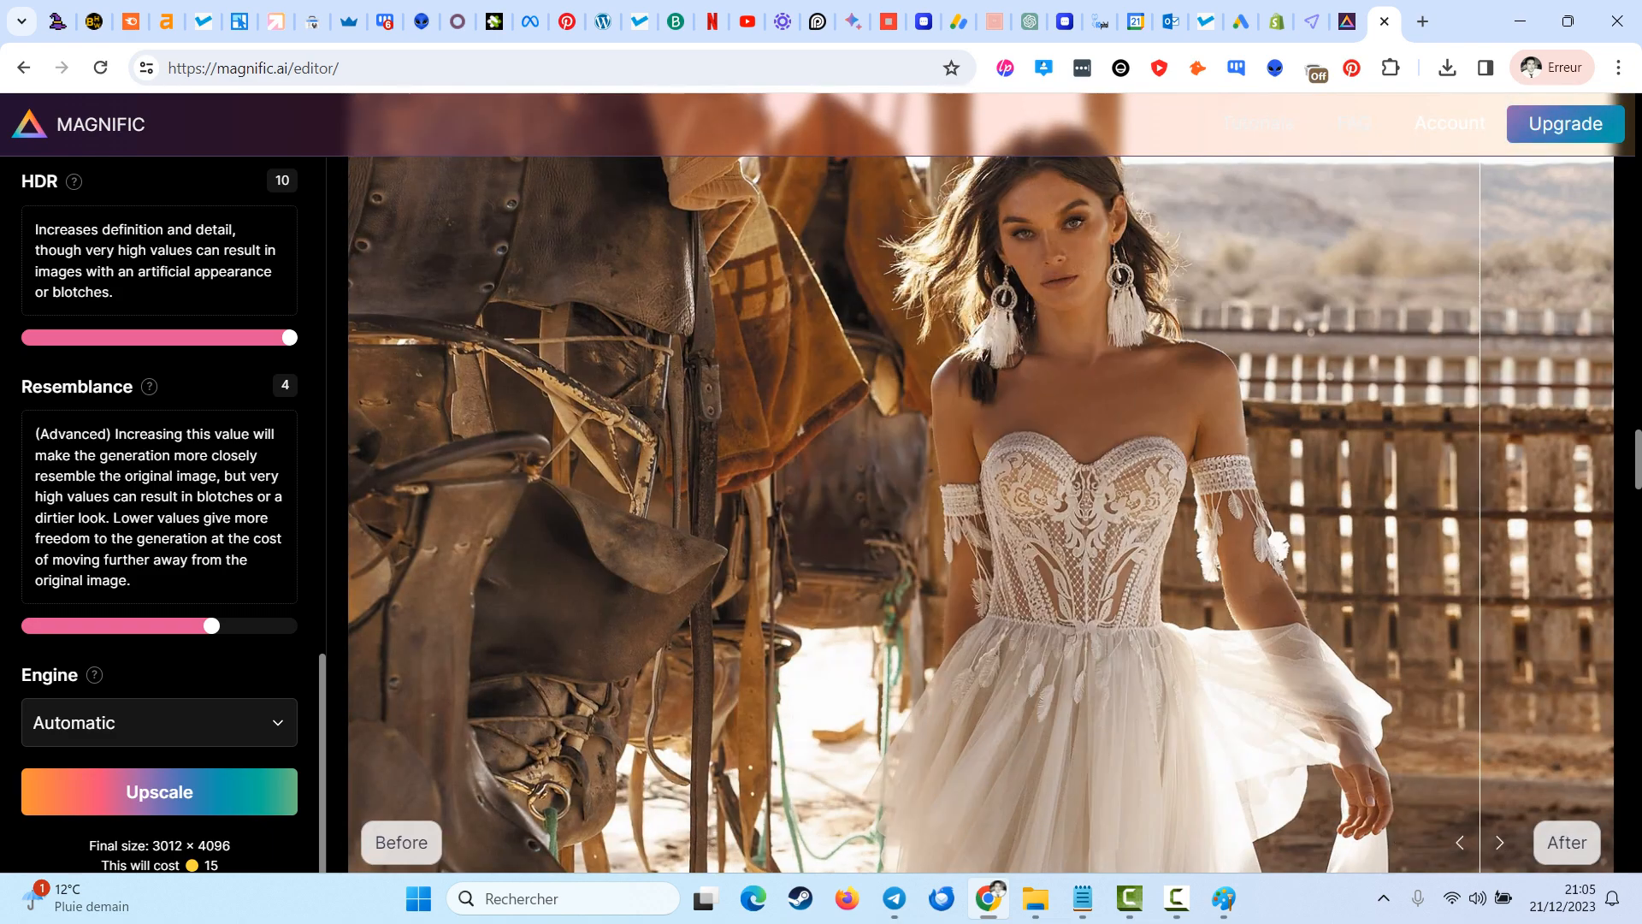
scroll(1360, 556, "down", 5)
scroll(1360, 556, "down", 10)
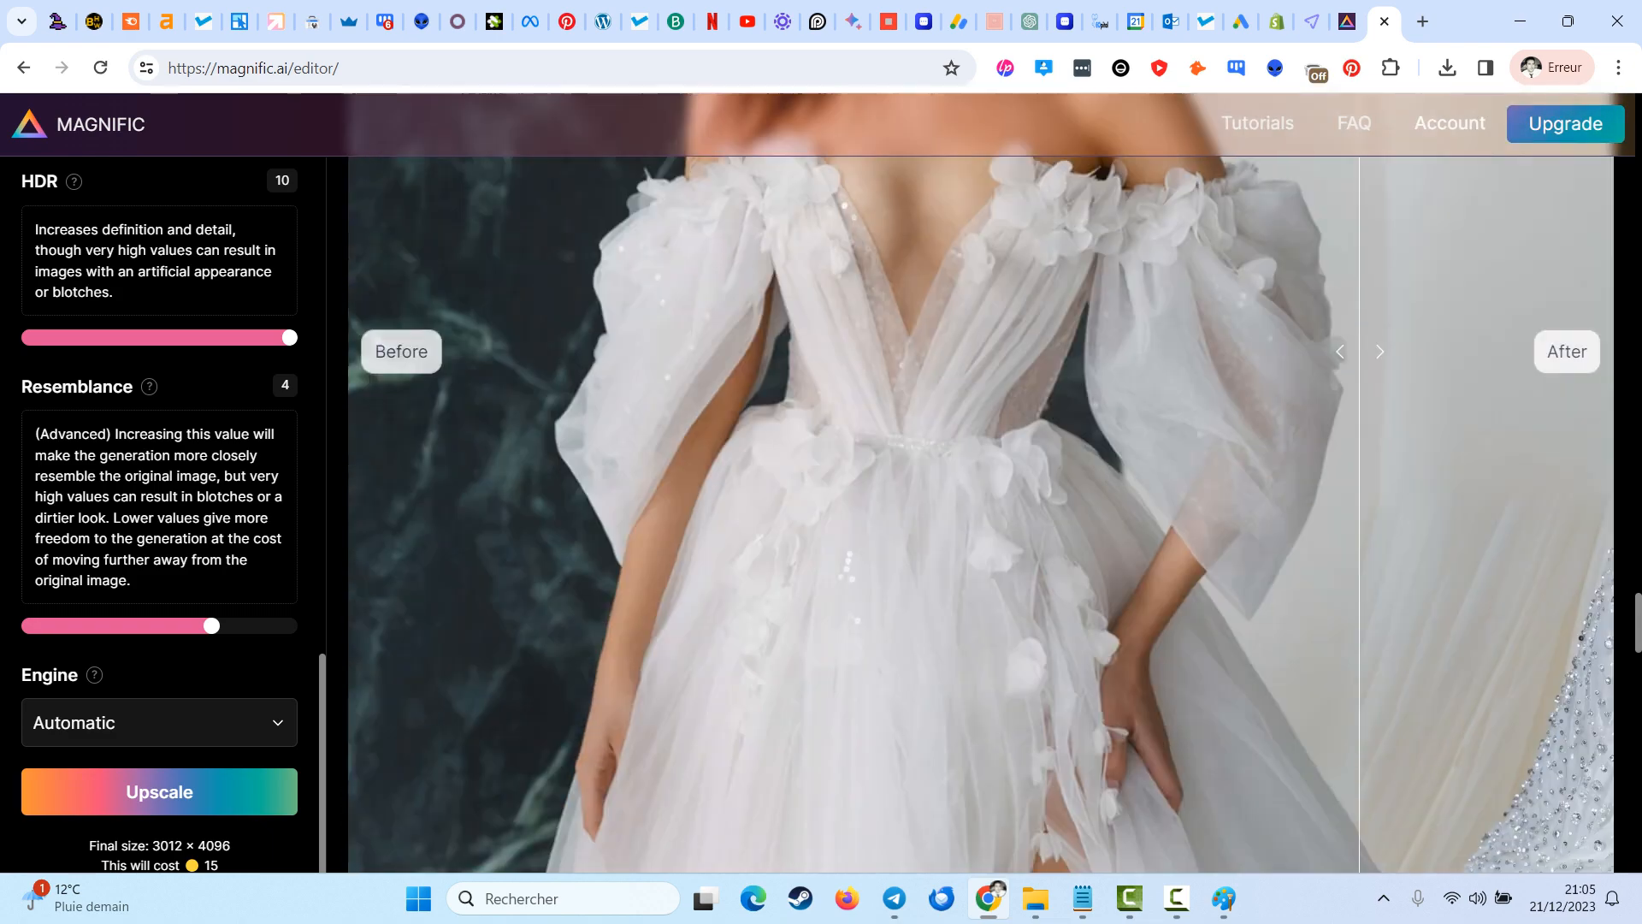
scroll(648, 556, "up", 6)
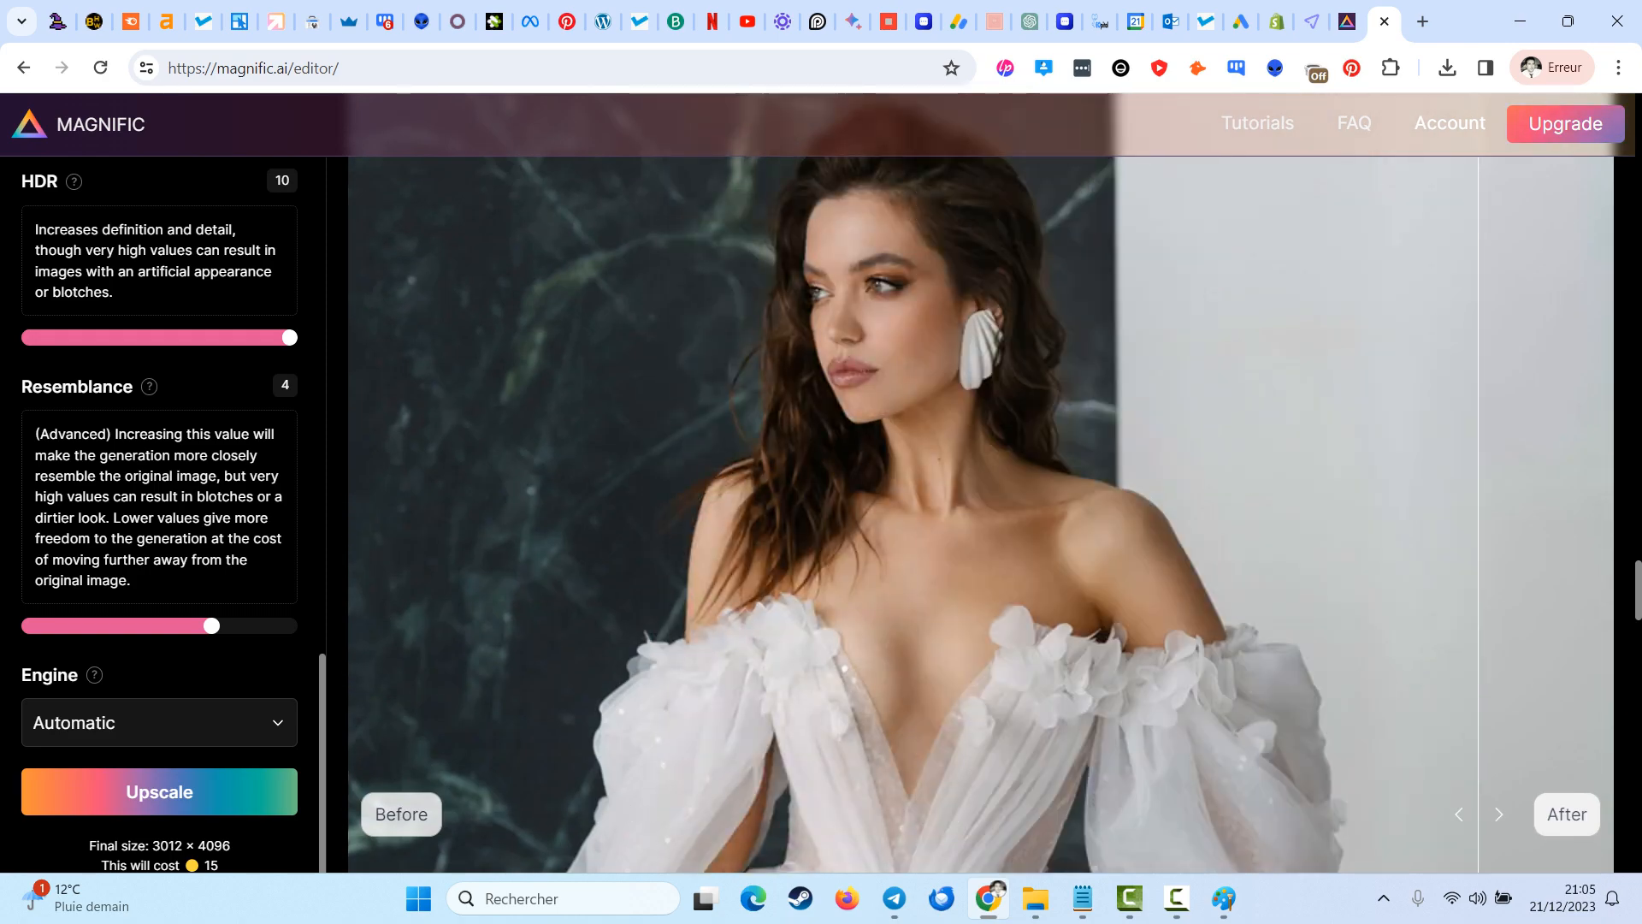
scroll(925, 556, "down", 10)
scroll(924, 556, "up", 5)
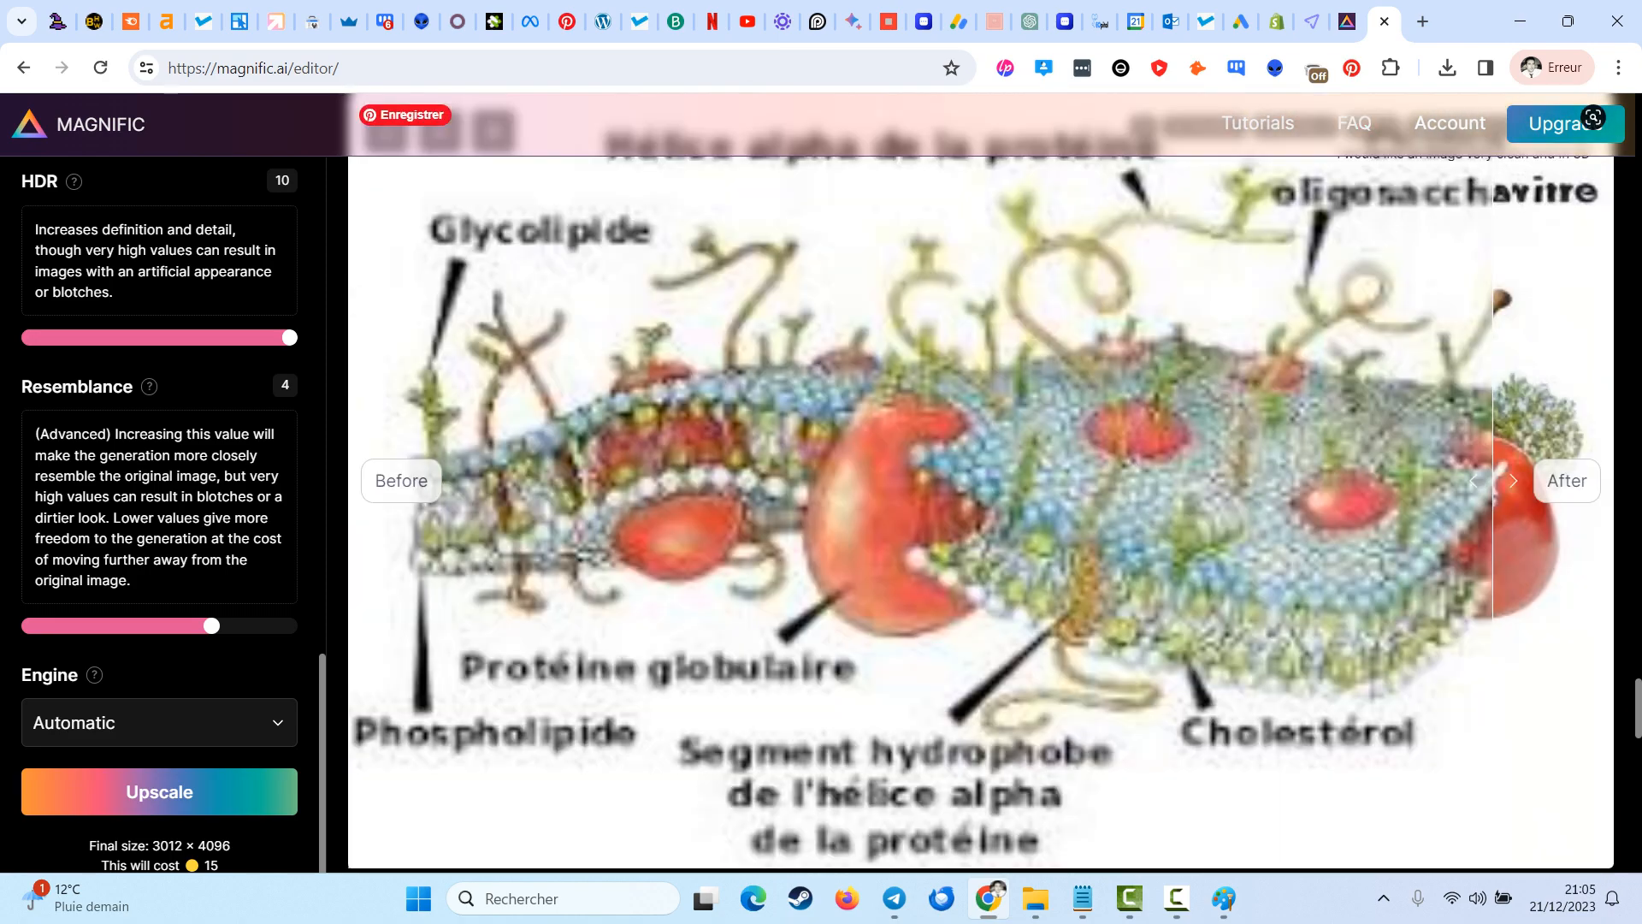
scroll(924, 556, "down", 10)
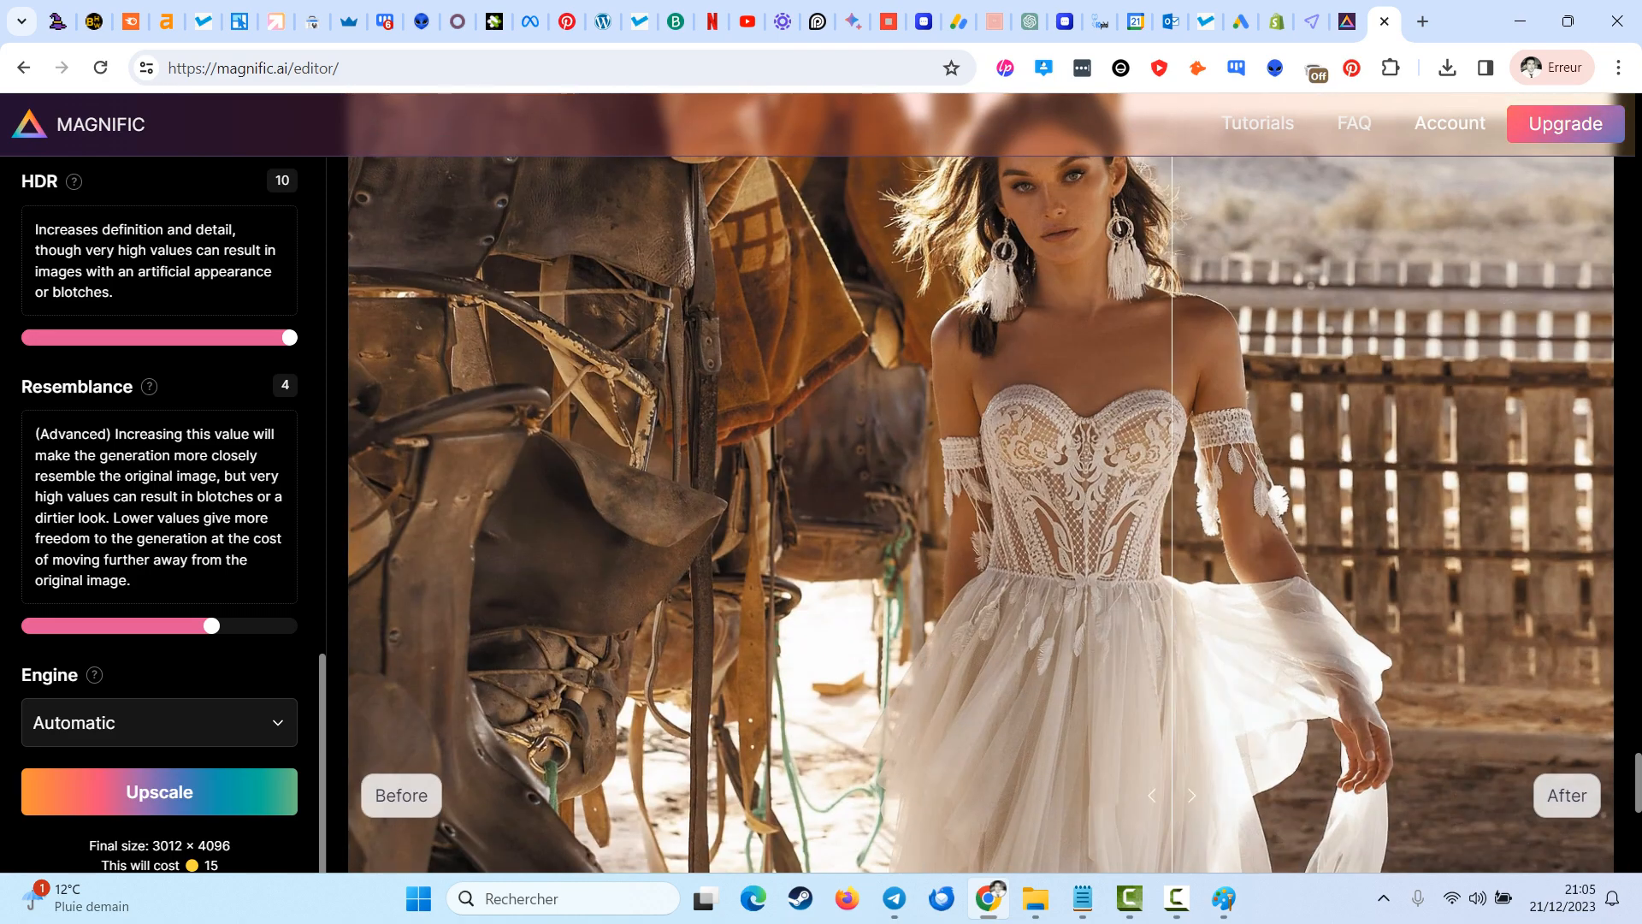
- Examine the oldest wedding dress upscale, prompted "Add more movement", from head to hem and compare its before and after versions
scroll(963, 556, "up", 5)
scroll(963, 556, "down", 4)
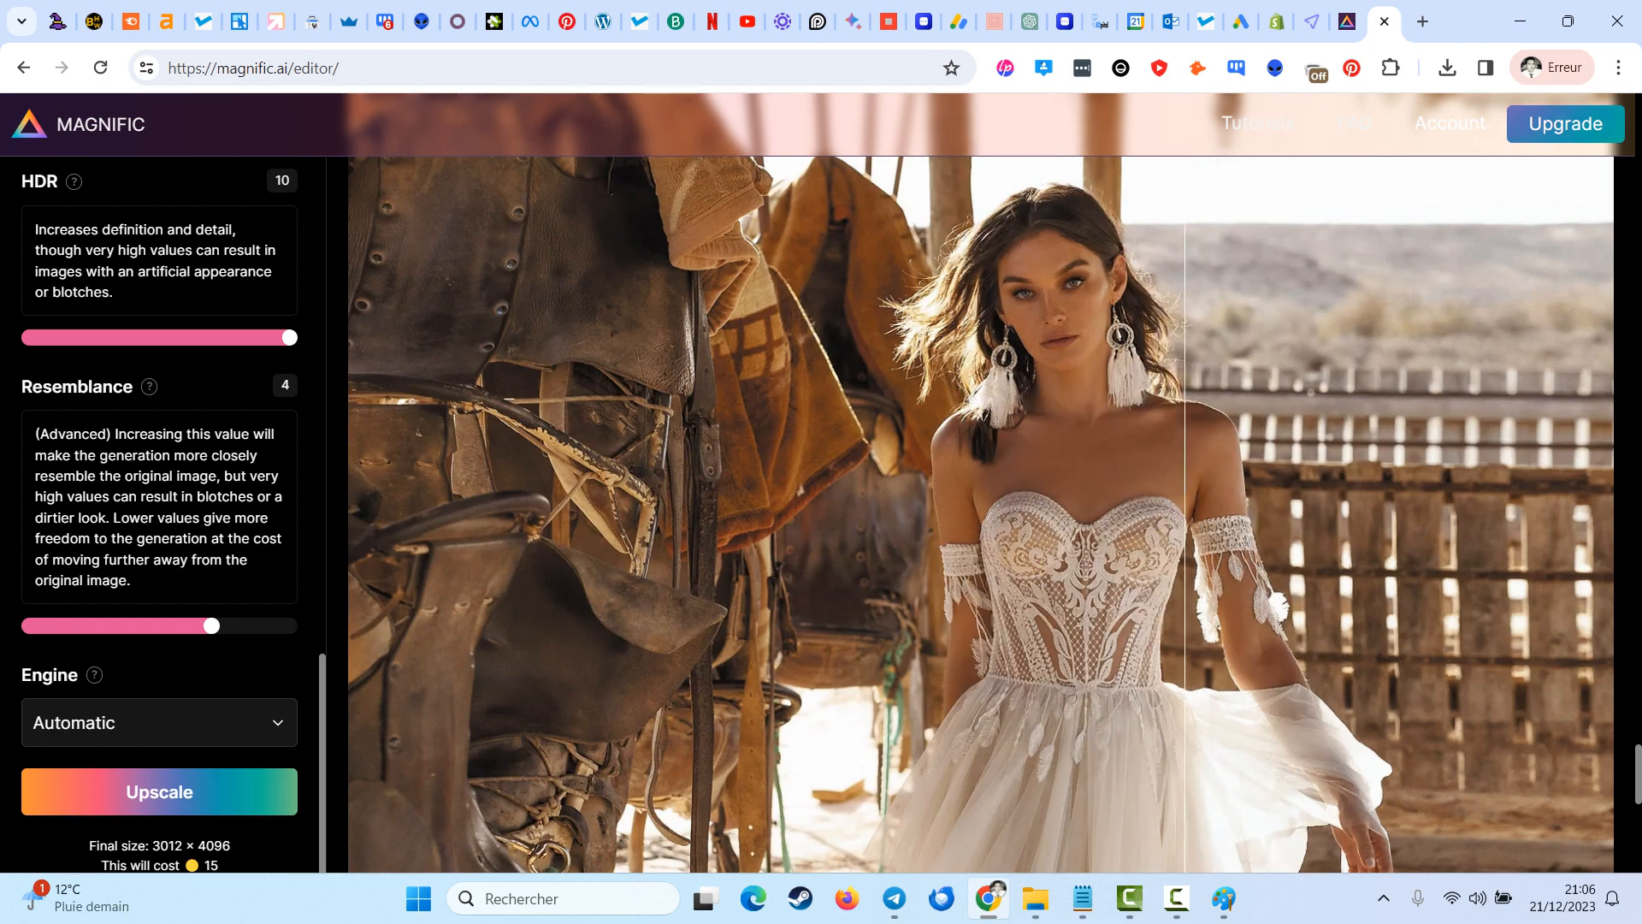
scroll(981, 514, "down", 2)
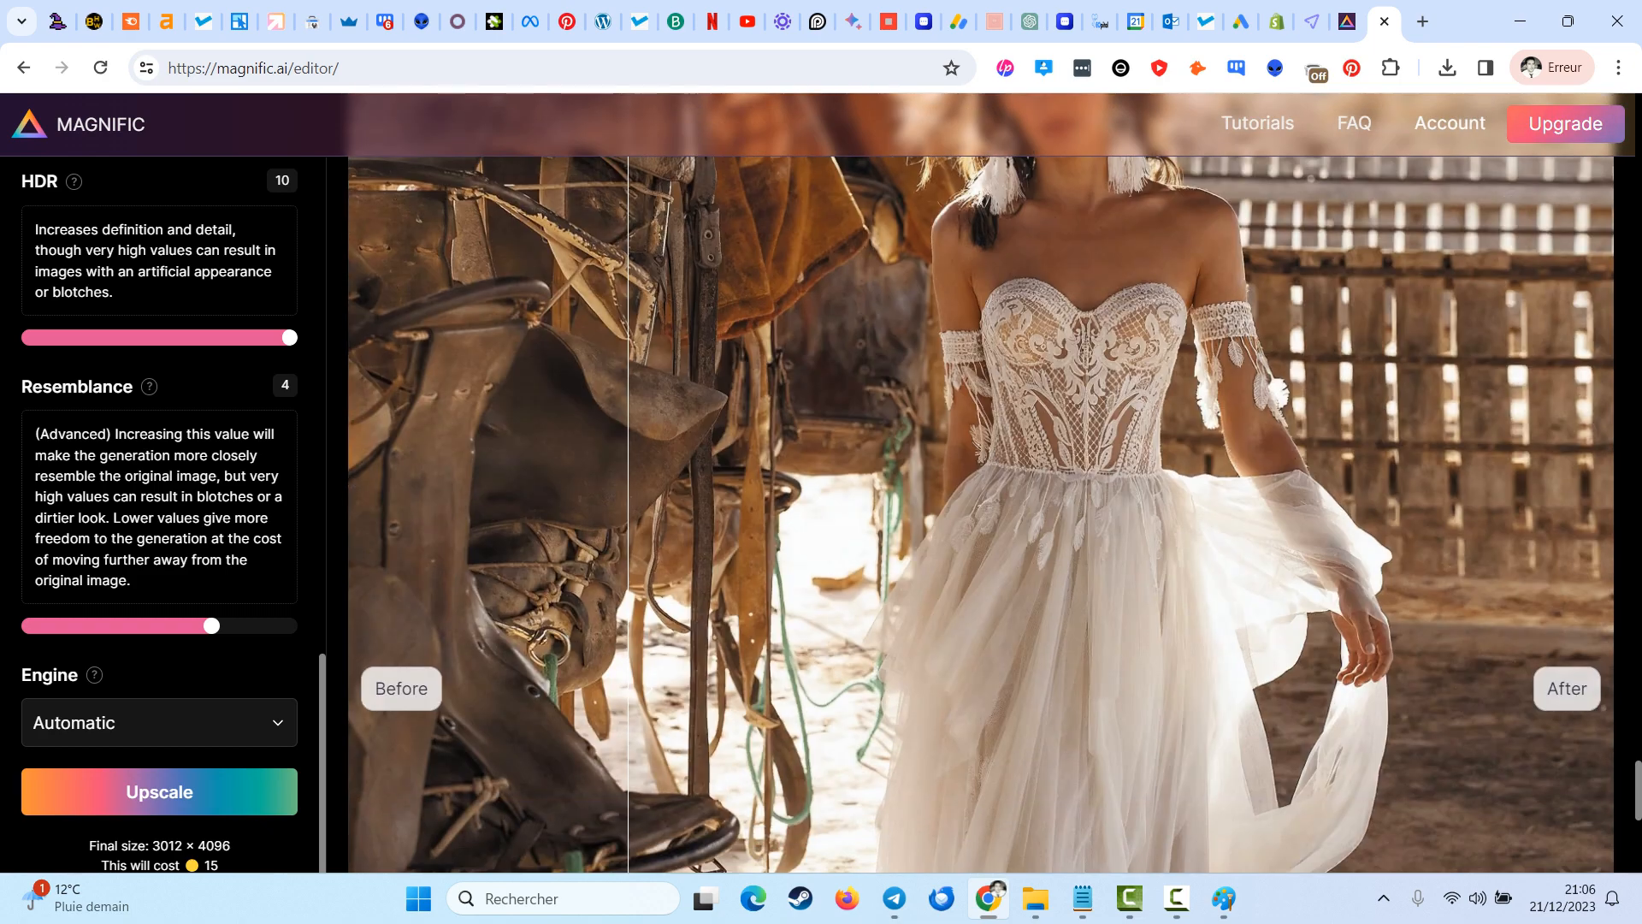
scroll(981, 513, "up", 3)
scroll(981, 513, "down", 10)
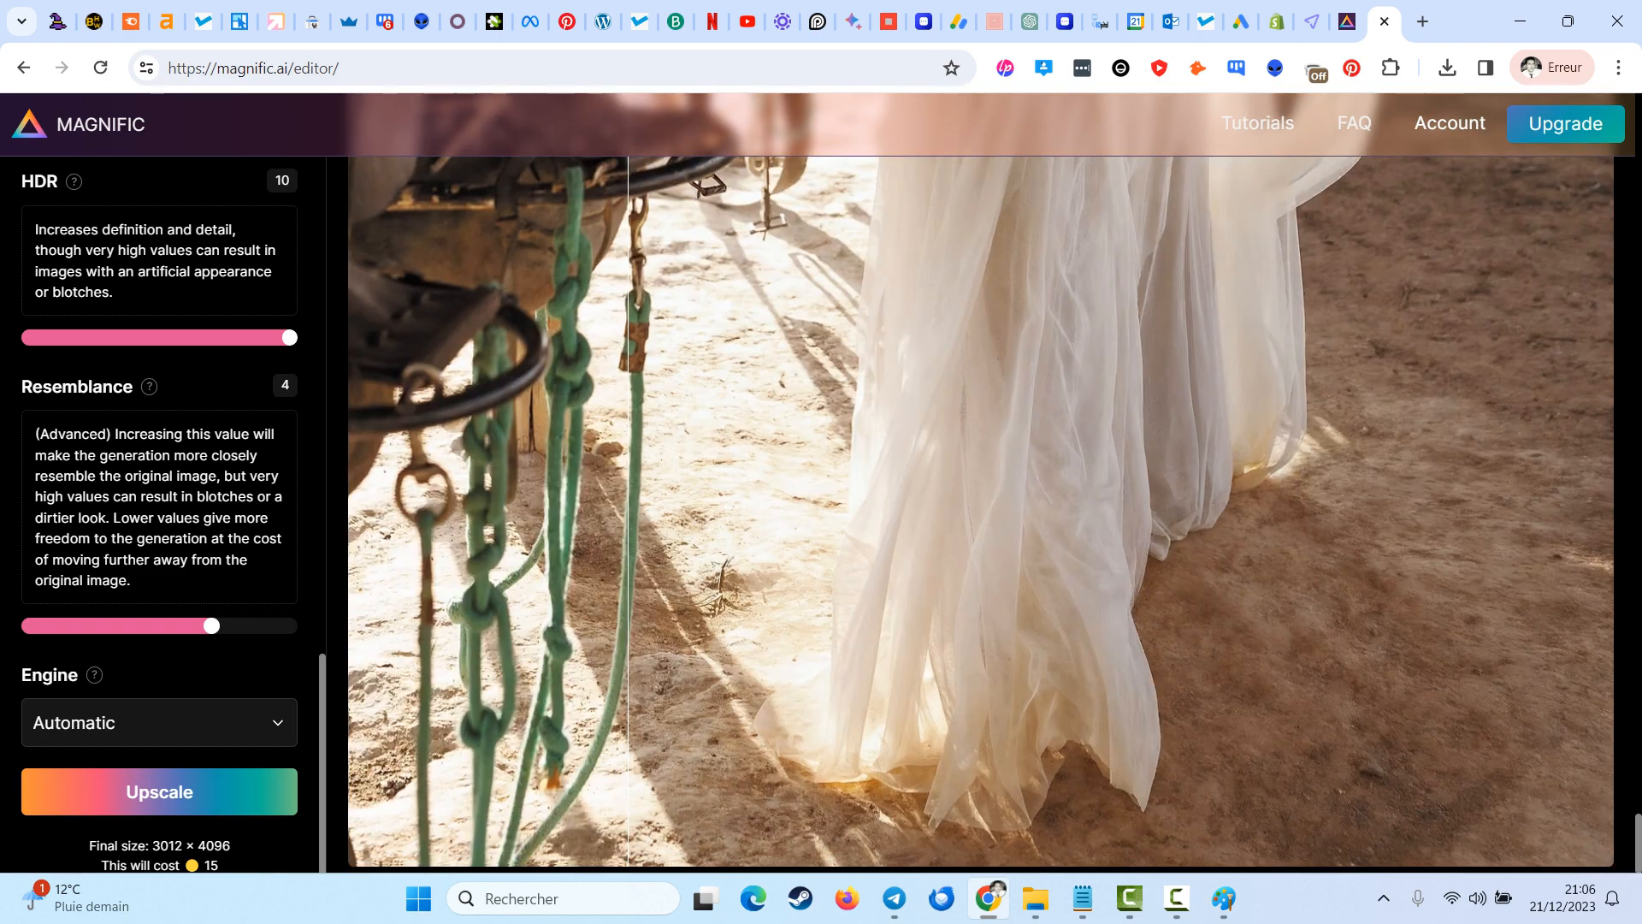
- Show the input image in the settings and return through the earlier results to the newest fairytale wedding dress upscale
scroll(159, 513, "up", 15)
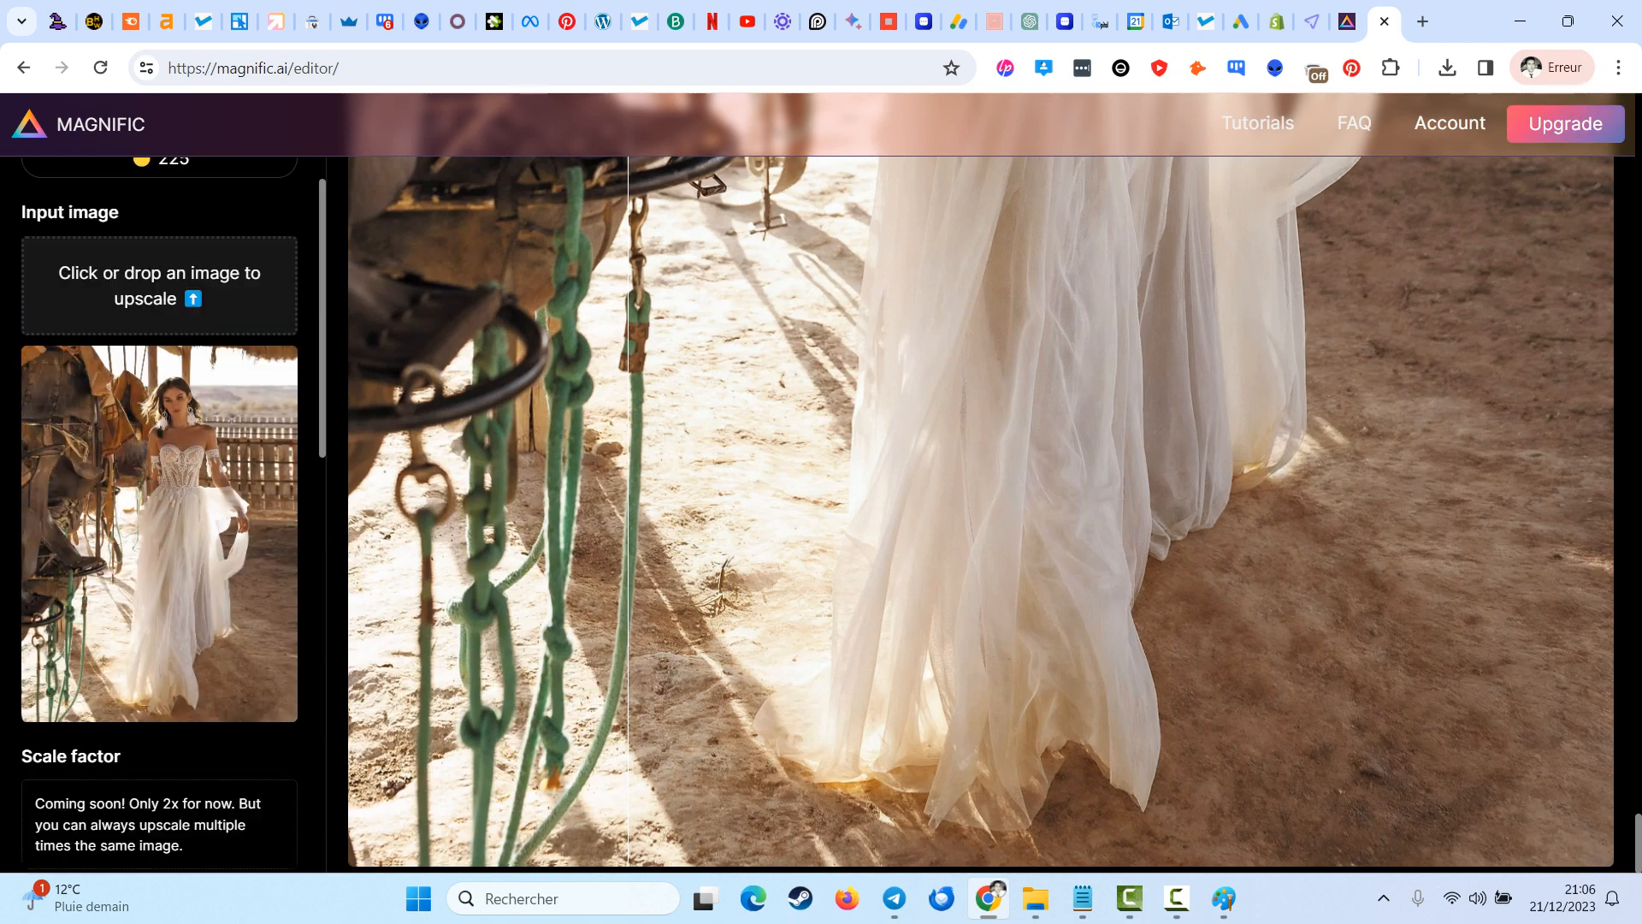
scroll(981, 513, "up", 5)
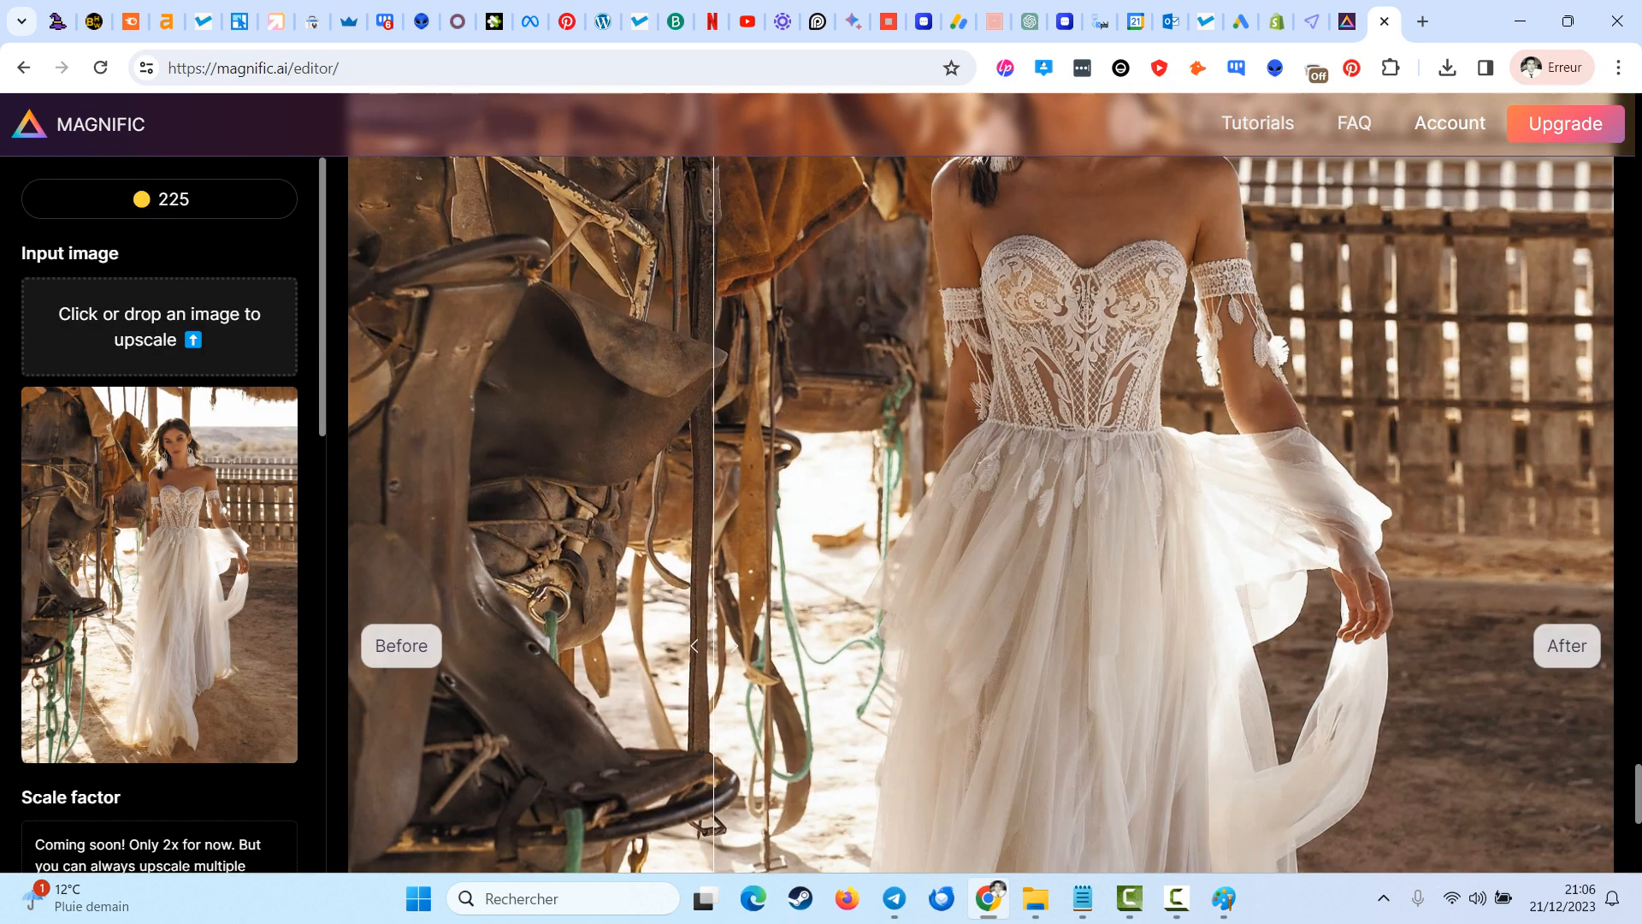
scroll(980, 514, "up", 8)
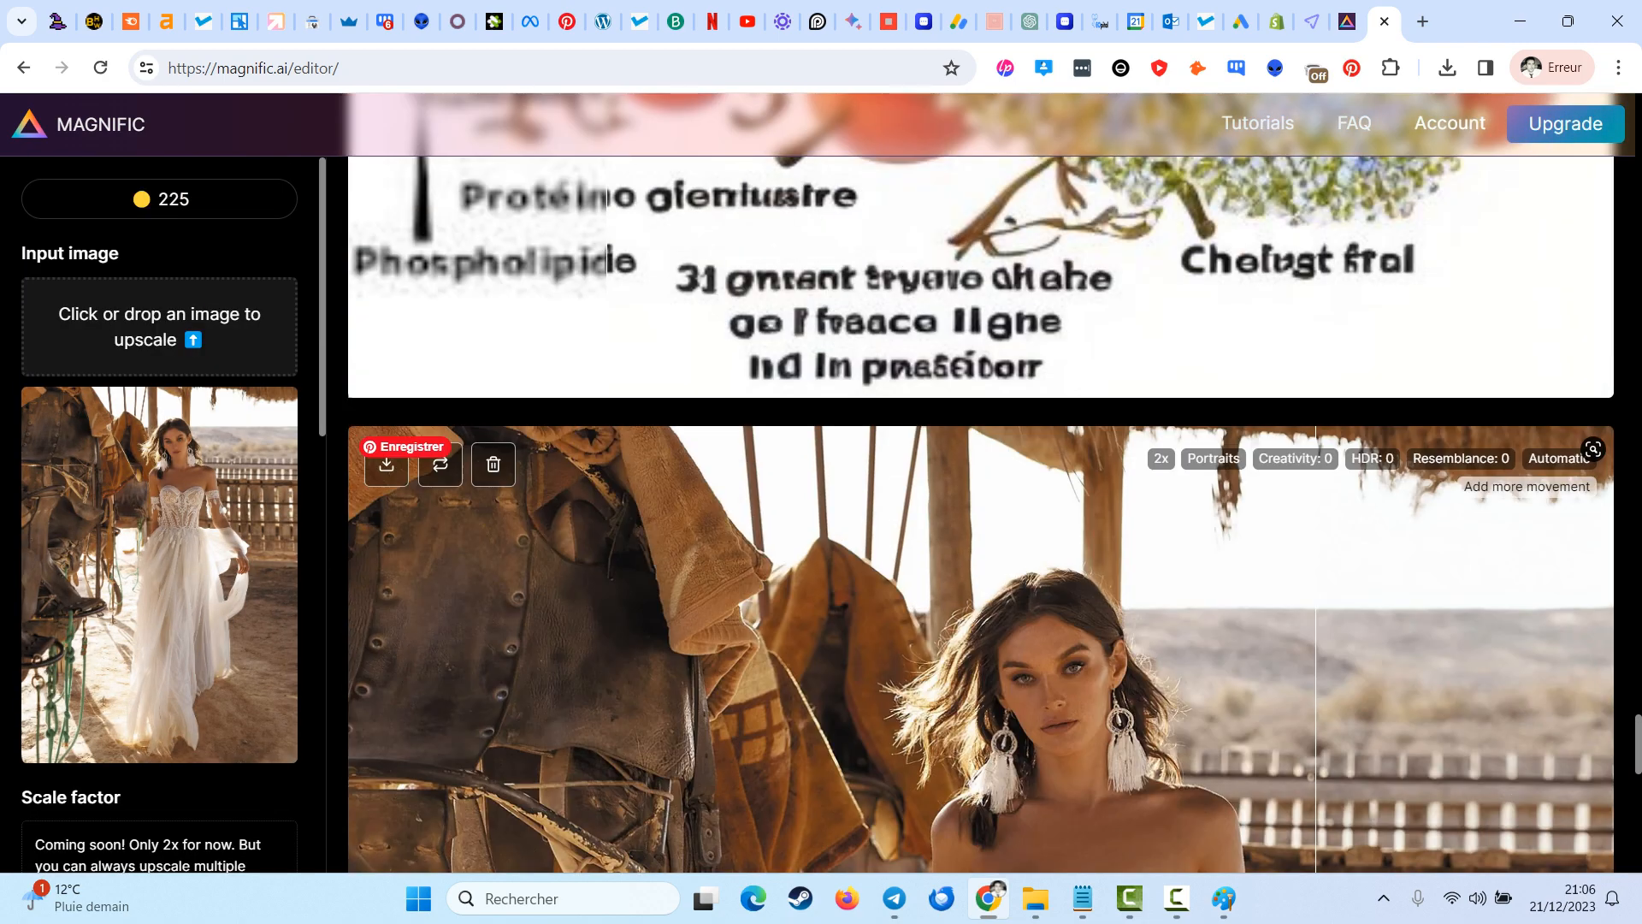
scroll(980, 514, "up", 5)
scroll(980, 513, "up", 5)
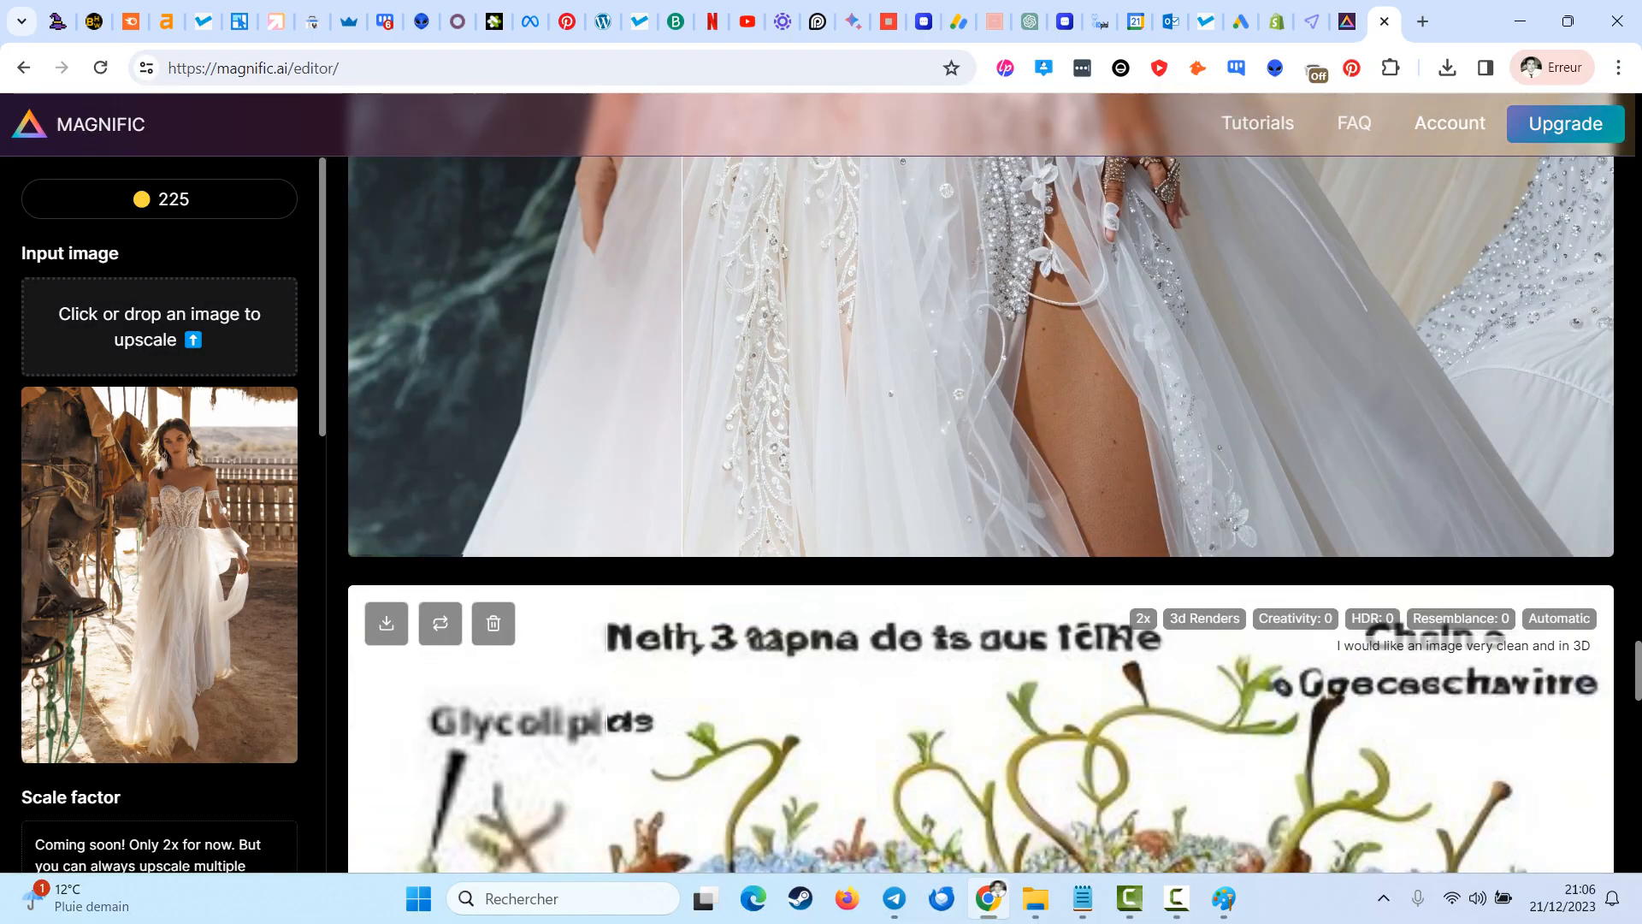
scroll(980, 514, "up", 10)
scroll(980, 514, "up", 2)
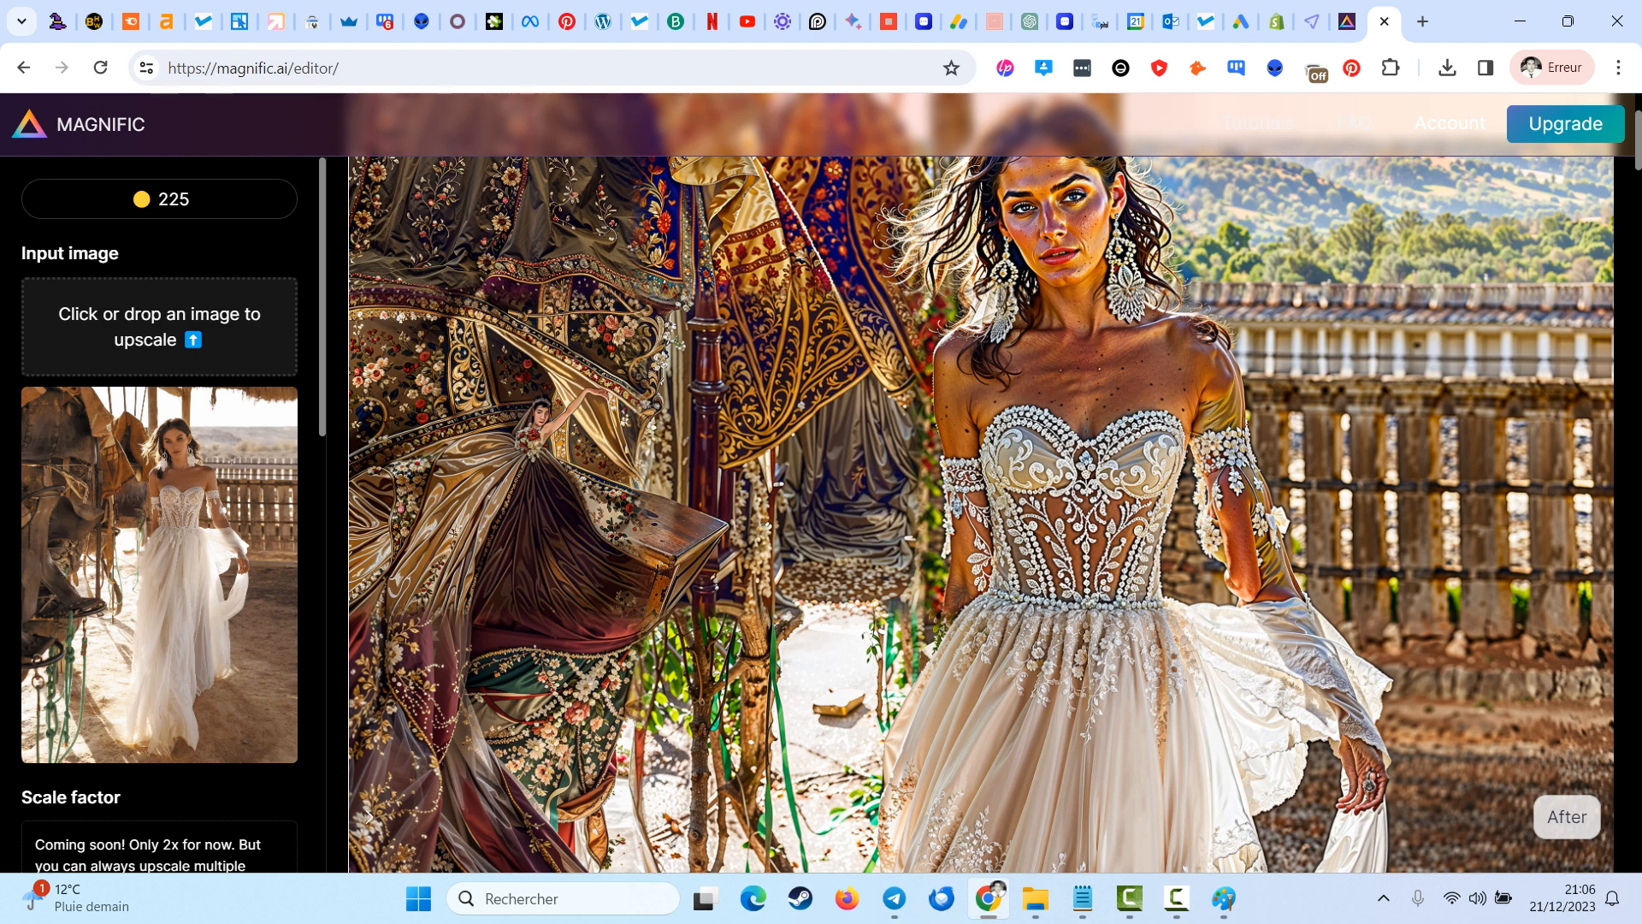
scroll(980, 513, "up", 3)
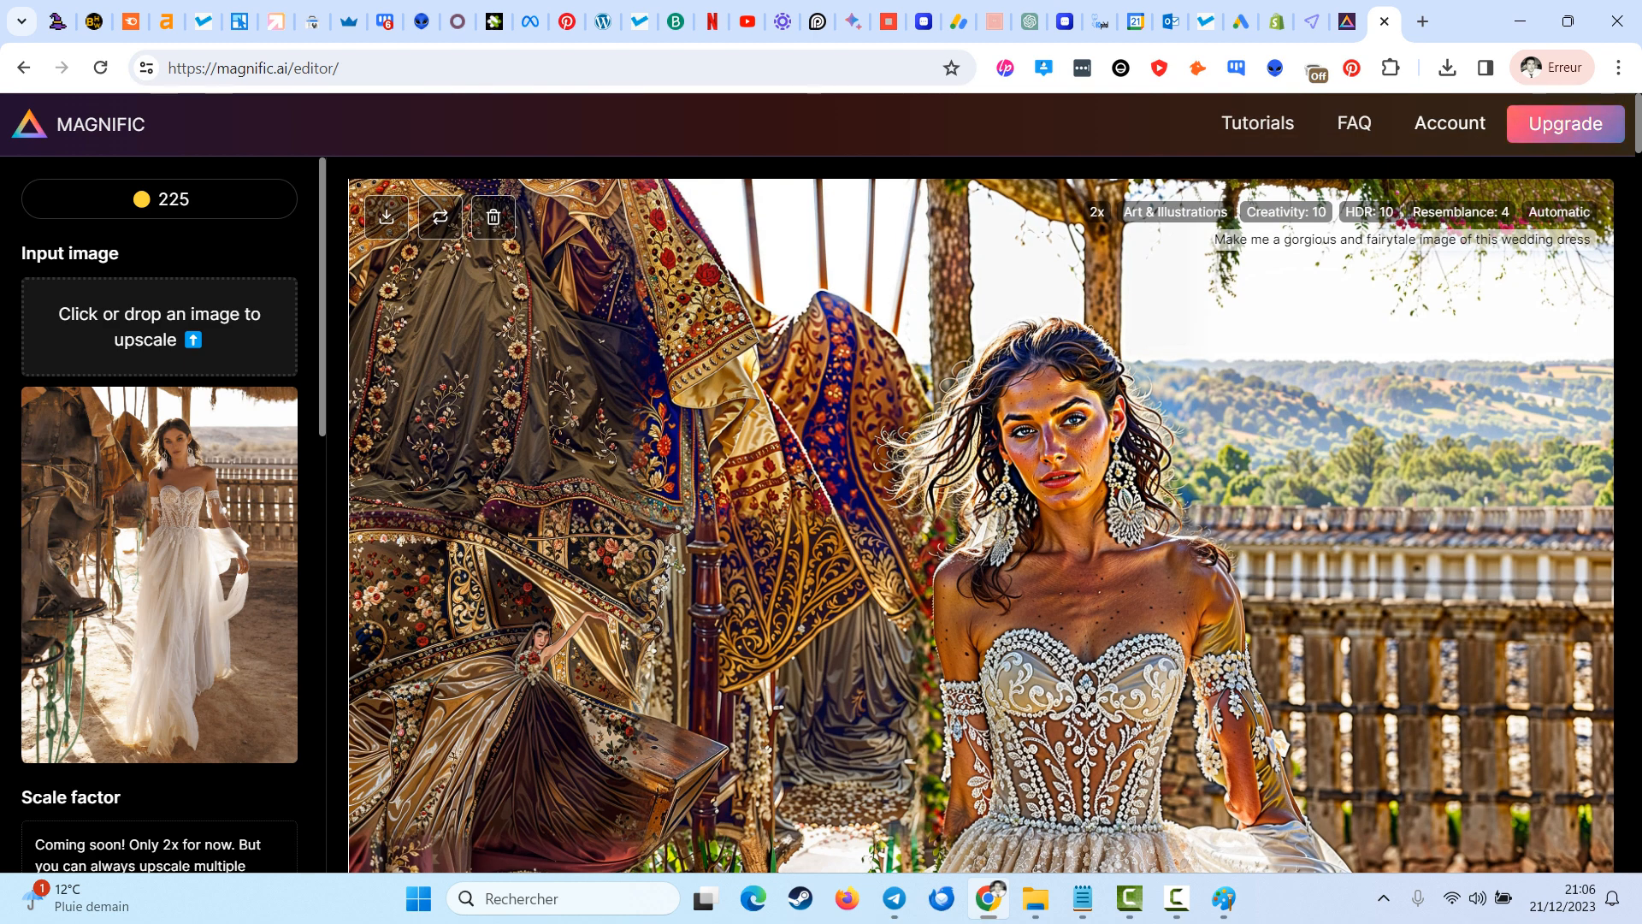